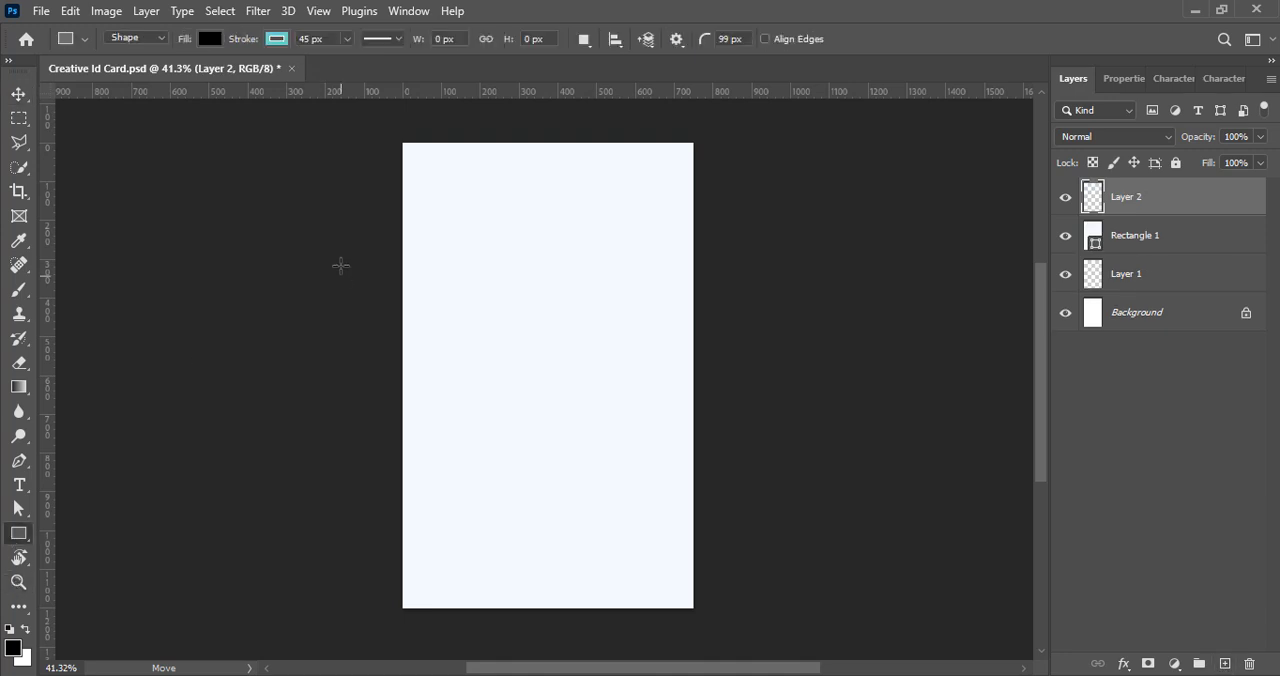
- Draw a rounded rectangle about 967 × 146 px across the top of the card and remove its stroke
{"action": "left_click_drag", "start_coordinate": [361, 150], "coordinate": [736, 207]}
{"action": "left_click", "coordinate": [1117, 301]}
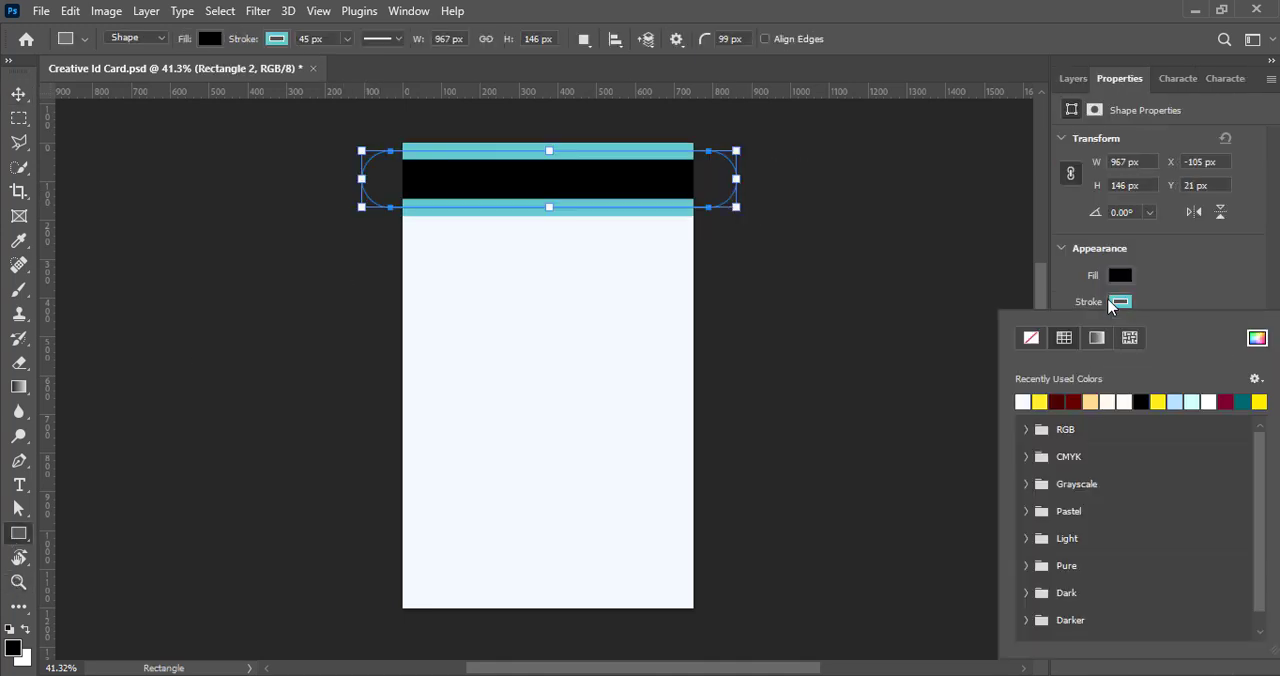
{"action": "left_click", "coordinate": [281, 44]}
{"action": "left_click", "coordinate": [167, 78]}
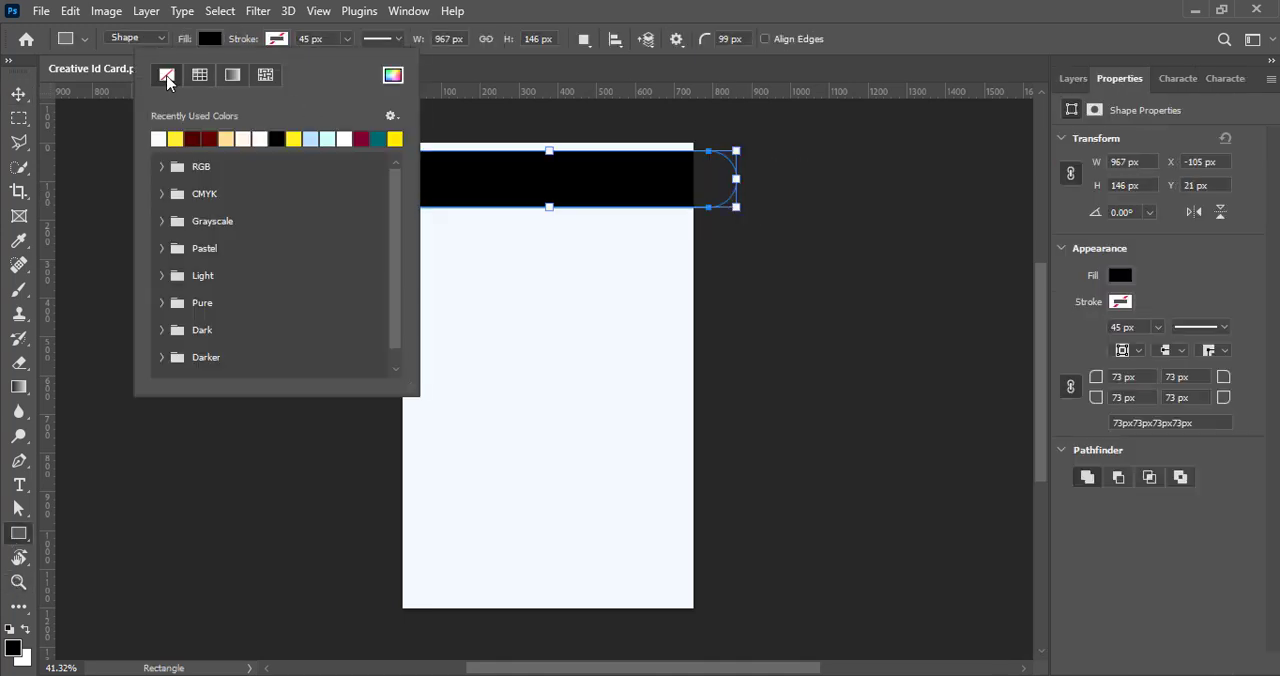
- Pick dark blue 003953 as the top band's stroke colour and set the stroke back to none
{"action": "left_click", "coordinate": [393, 75]}
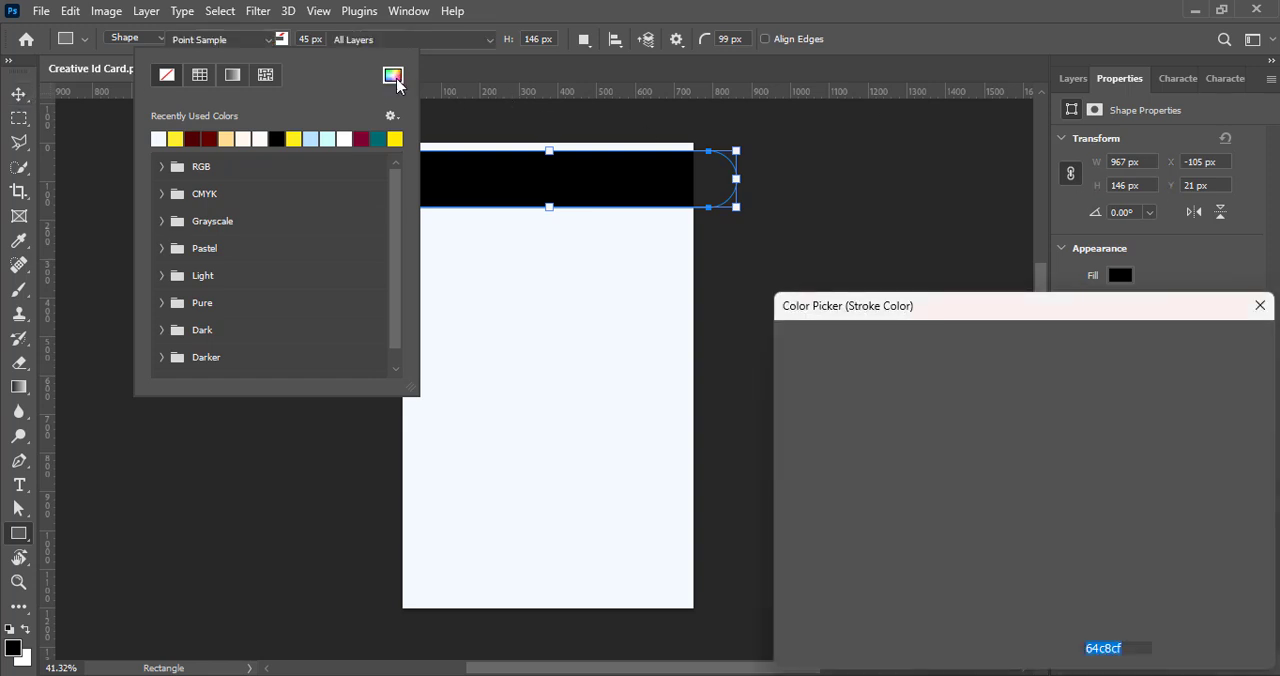
{"action": "mouse_move", "coordinate": [1044, 477]}
{"action": "left_mouse_down"}
{"action": "mouse_move", "coordinate": [1044, 440]}
{"action": "mouse_move", "coordinate": [1032, 505]}
{"action": "left_mouse_up"}
{"action": "left_click", "coordinate": [1025, 491]}
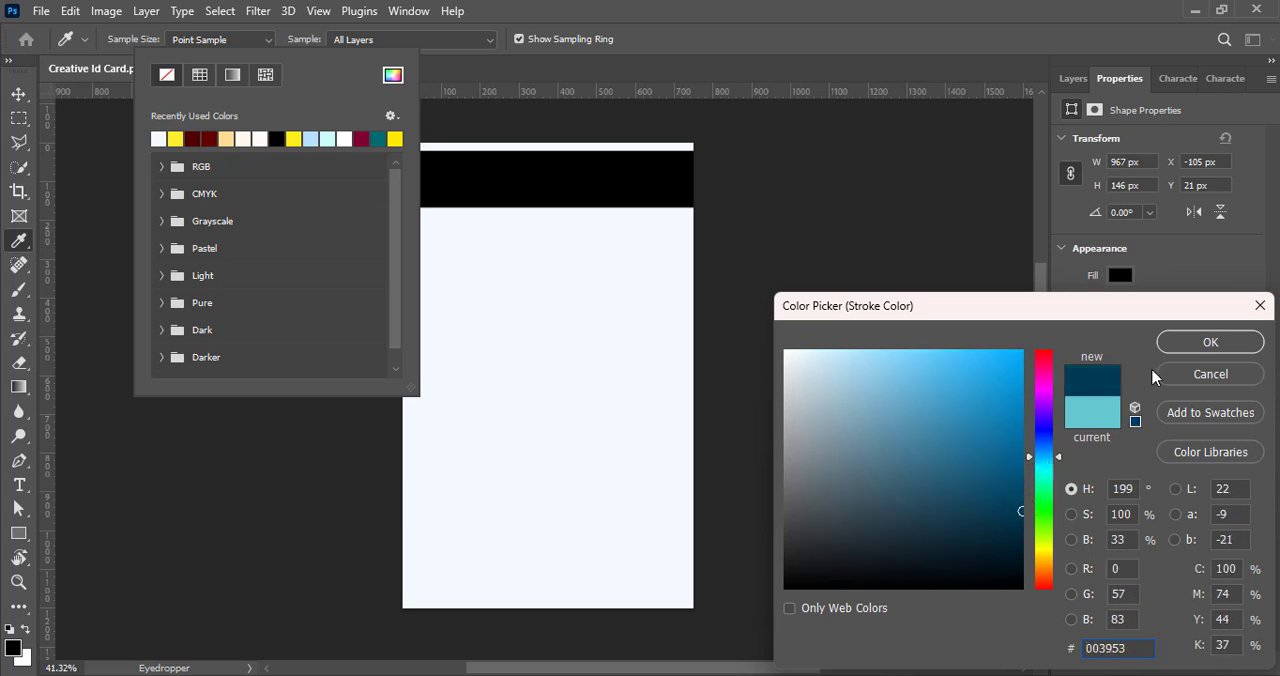
{"action": "left_click", "coordinate": [1183, 340]}
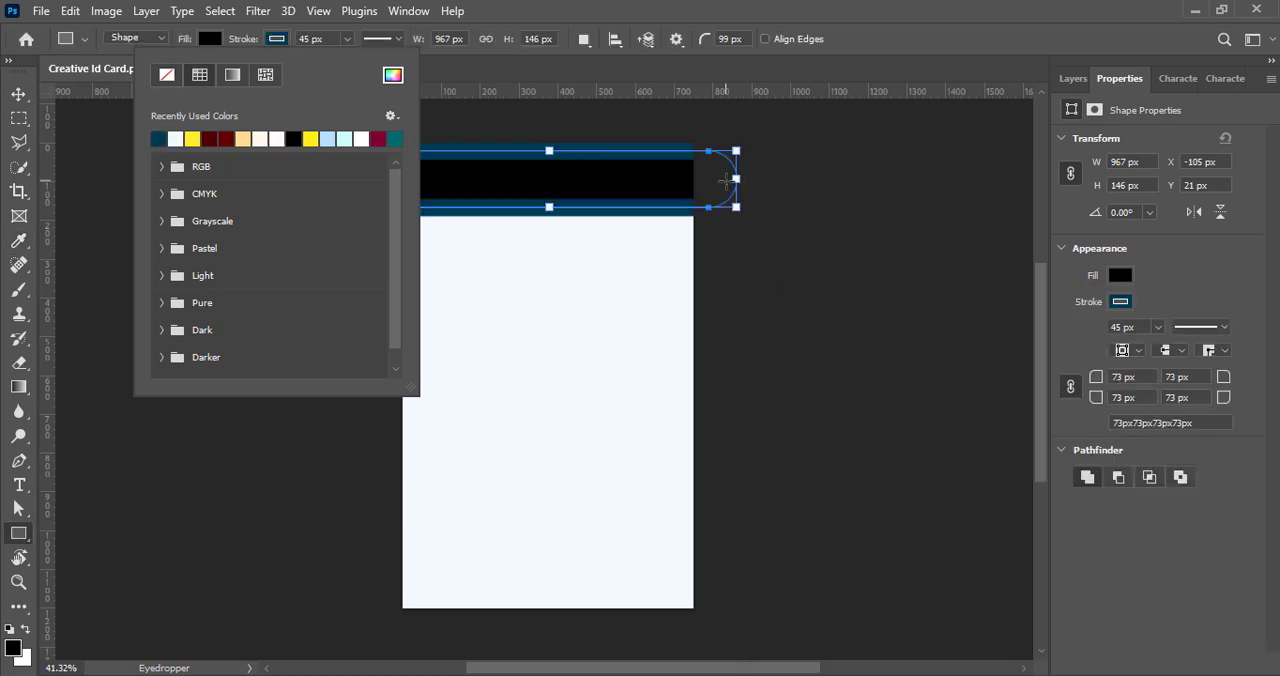
{"action": "left_click", "coordinate": [166, 75]}
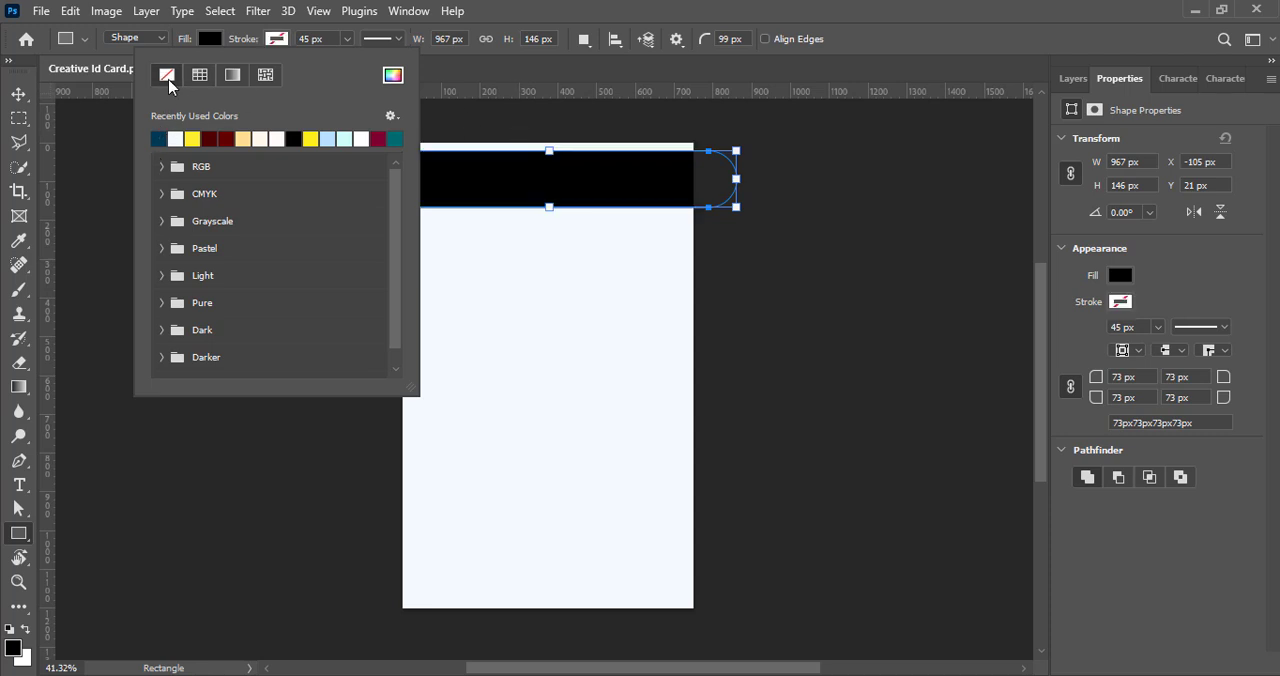
- Fill the top band with the recently used dark blue 003953
{"action": "left_click", "coordinate": [210, 40]}
{"action": "left_click", "coordinate": [420, 144]}
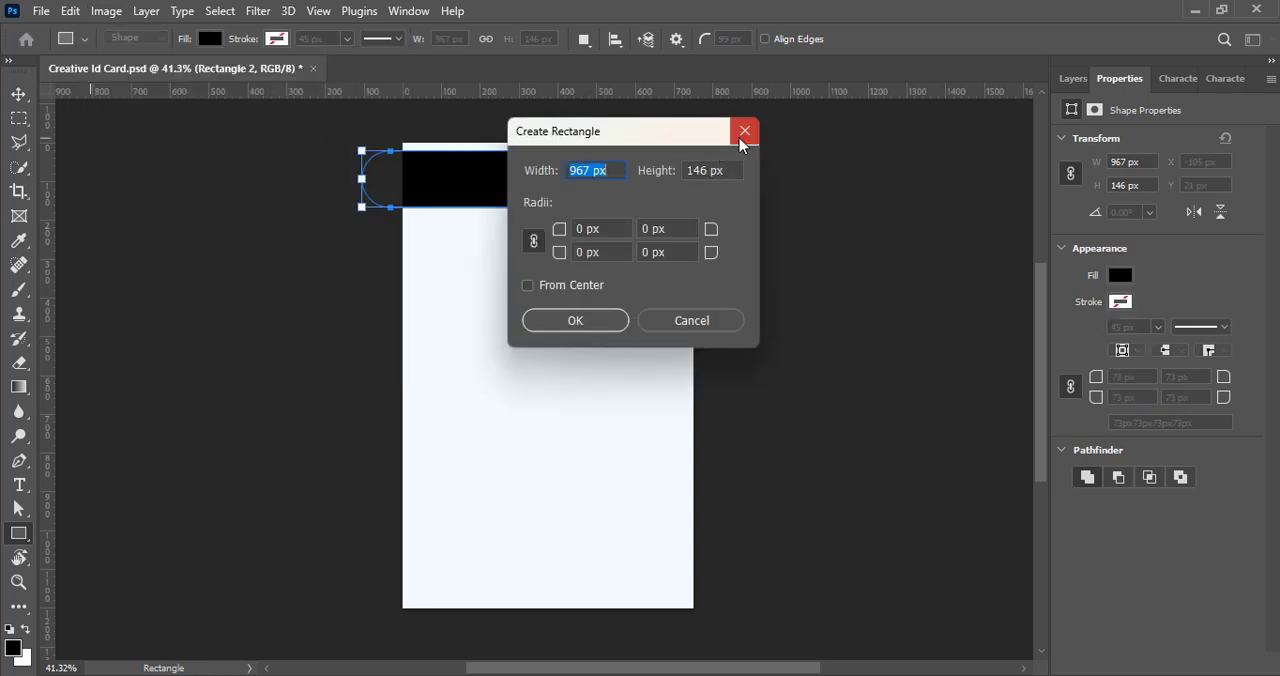
{"action": "left_click", "coordinate": [743, 136]}
{"action": "left_click", "coordinate": [210, 38]}
{"action": "left_click", "coordinate": [104, 133]}
- Duplicate the dark blue band and place the copy at the card's bottom edge, shifted to the right
{"action": "left_click", "coordinate": [18, 93]}
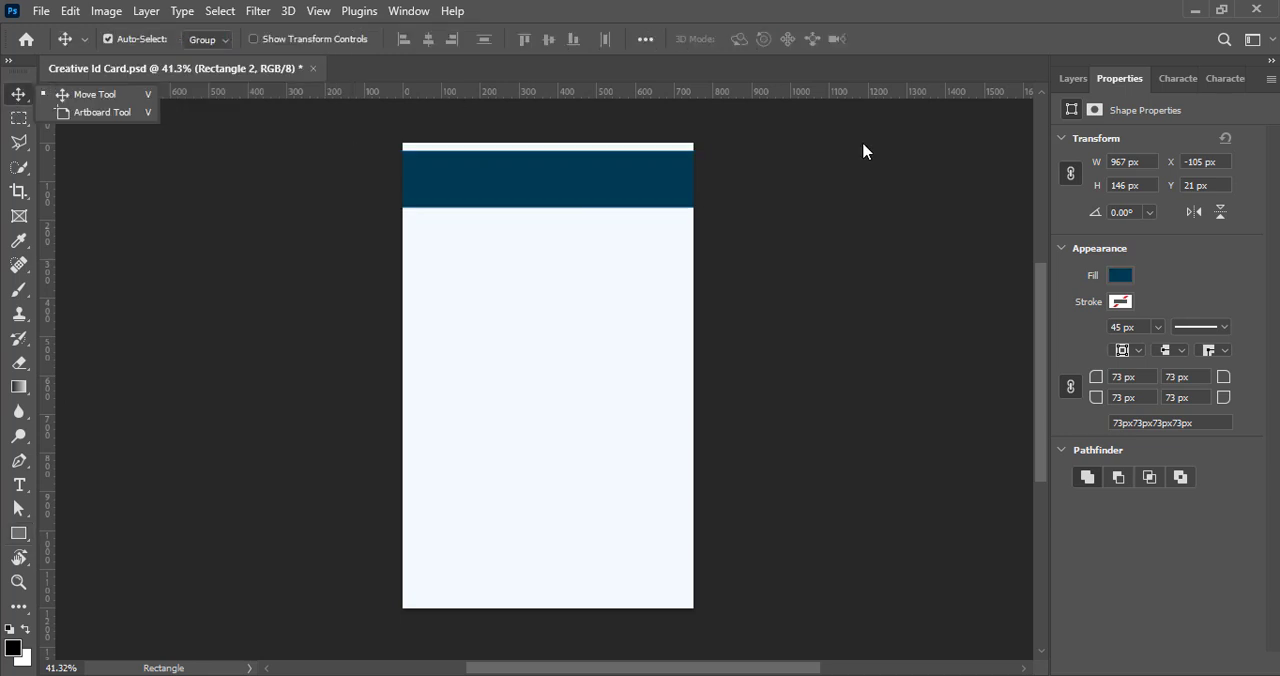
{"action": "left_click_drag", "start_coordinate": [584, 194], "coordinate": [626, 606]}
{"action": "scroll", "coordinate": [580, 393], "scroll_direction": "up", "scroll_amount": 2}
{"action": "scroll", "coordinate": [580, 393], "scroll_direction": "down", "scroll_amount": 1}
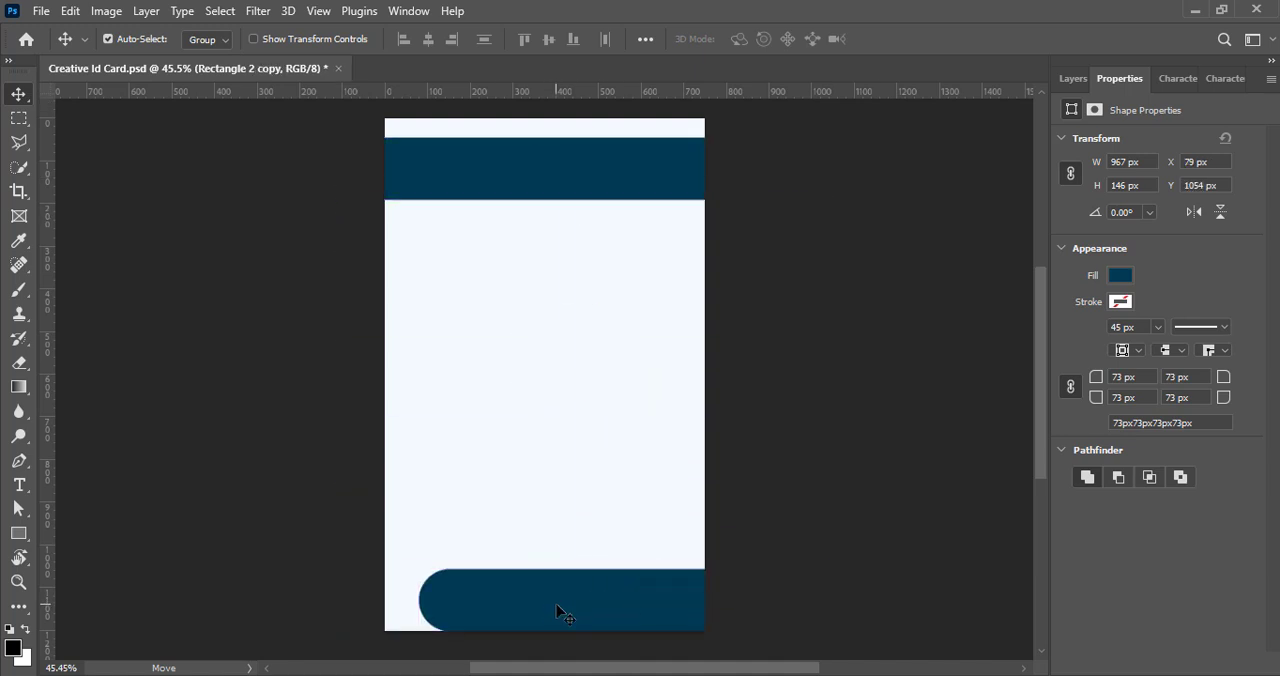
- Scale the bottom band down to about 705 × 106 px and position it just above the card's lower edge
{"action": "key", "text": "Return"}
{"action": "left_click_drag", "start_coordinate": [529, 607], "coordinate": [561, 596]}
{"action": "key", "text": "ctrl+t"}
{"action": "left_click_drag", "start_coordinate": [656, 619], "coordinate": [617, 601]}
{"action": "key", "text": "Return"}
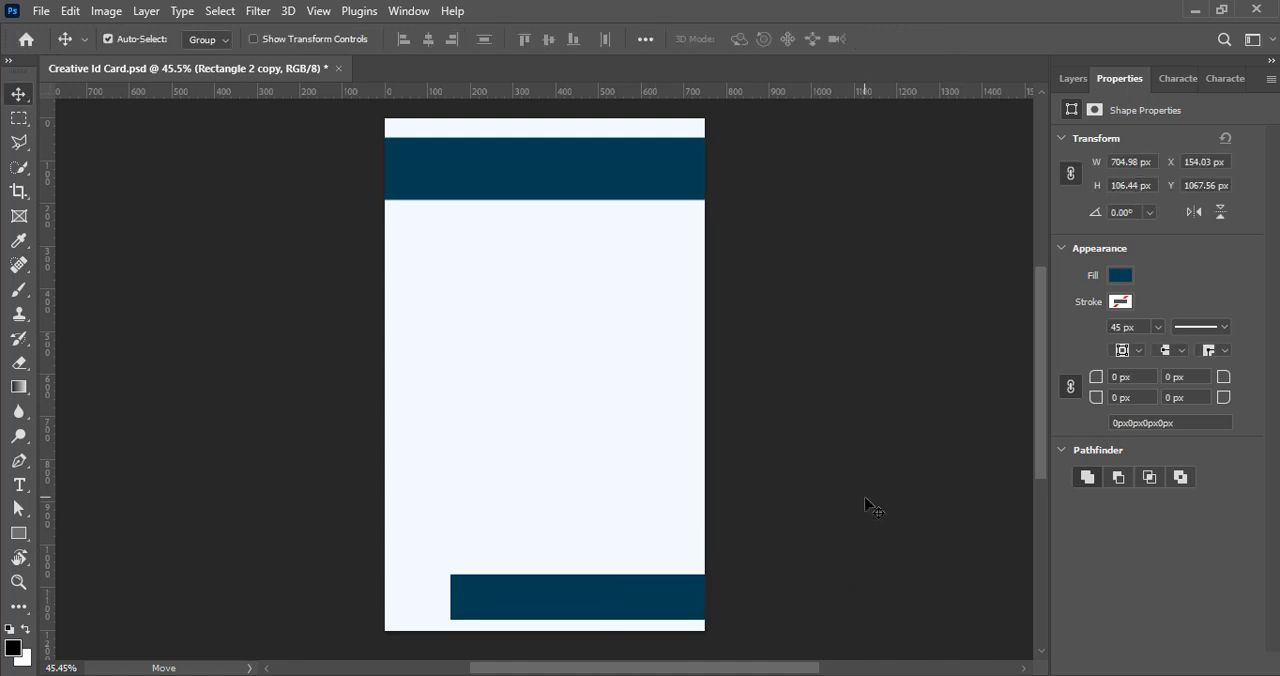
- Change the bottom band's fill to dark navy 00113c
{"action": "left_click", "coordinate": [1126, 301]}
{"action": "left_click", "coordinate": [1257, 312]}
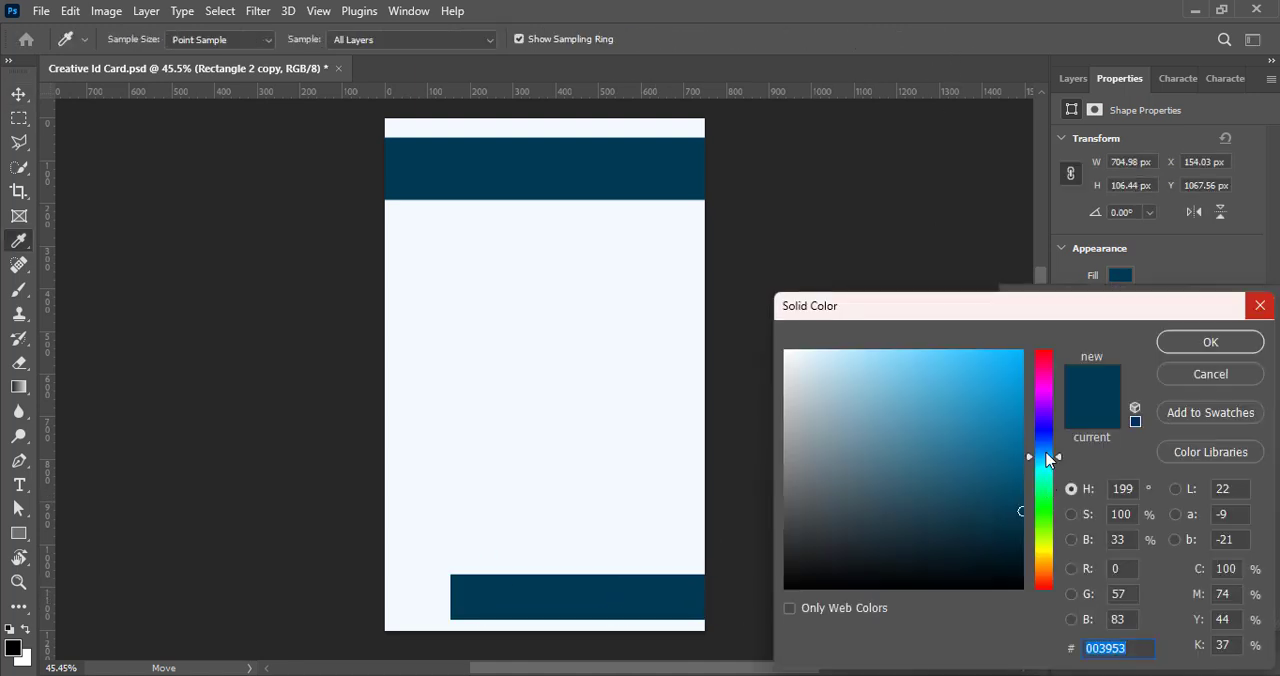
{"action": "left_click_drag", "start_coordinate": [1046, 457], "coordinate": [1046, 442]}
{"action": "left_click_drag", "start_coordinate": [1019, 514], "coordinate": [1026, 530]}
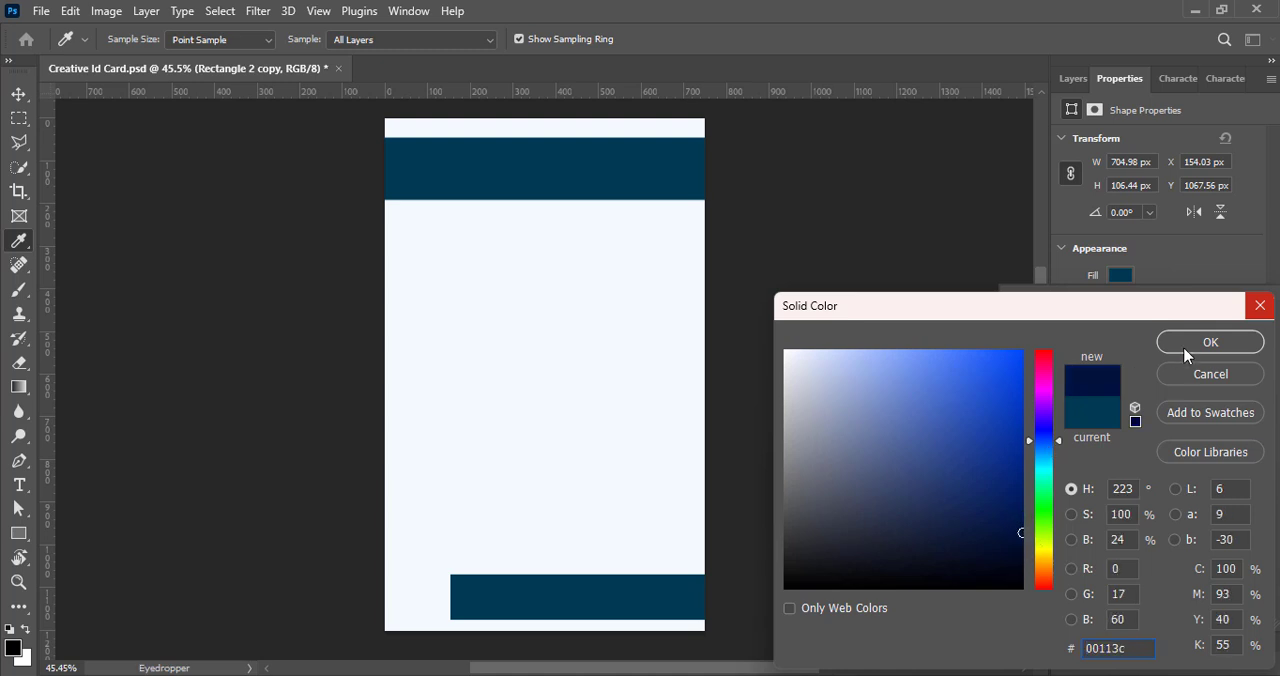
{"action": "left_click", "coordinate": [1189, 347]}
{"action": "left_click", "coordinate": [18, 95]}
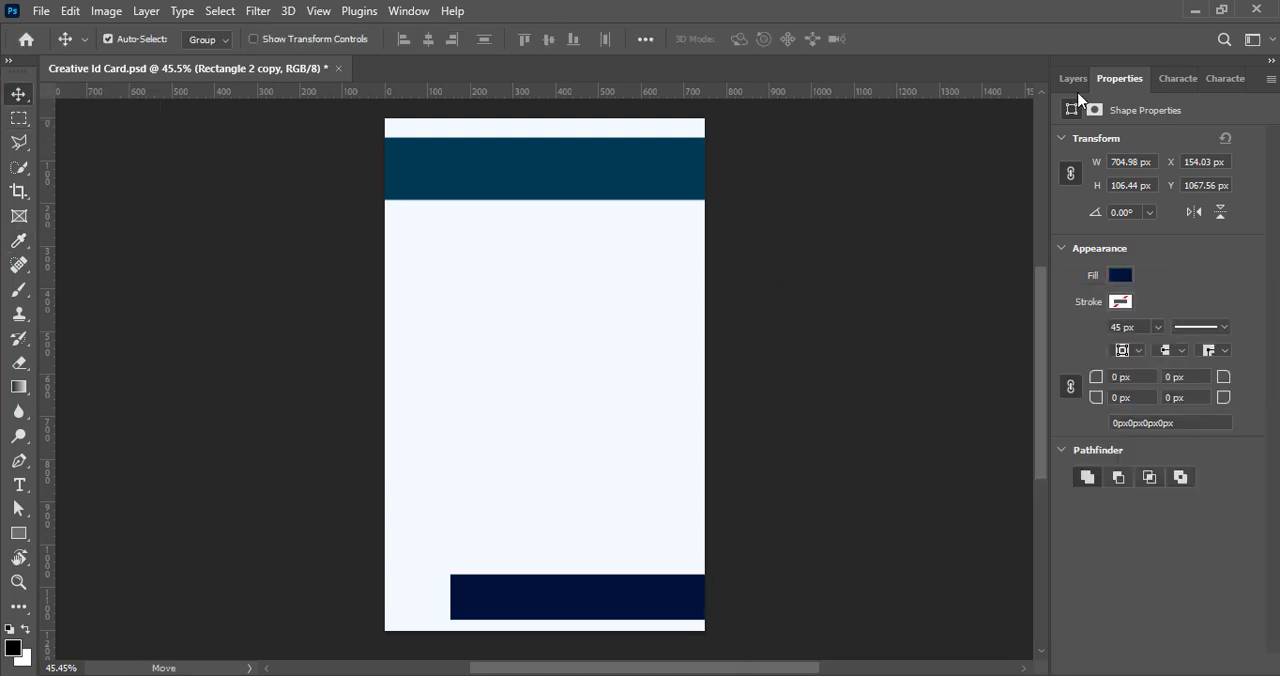
- Select the navy band and round only its bottom-left corner with a 90 px radius
{"action": "left_click", "coordinate": [1074, 79]}
{"action": "left_click", "coordinate": [1128, 538]}
{"action": "left_click", "coordinate": [643, 608]}
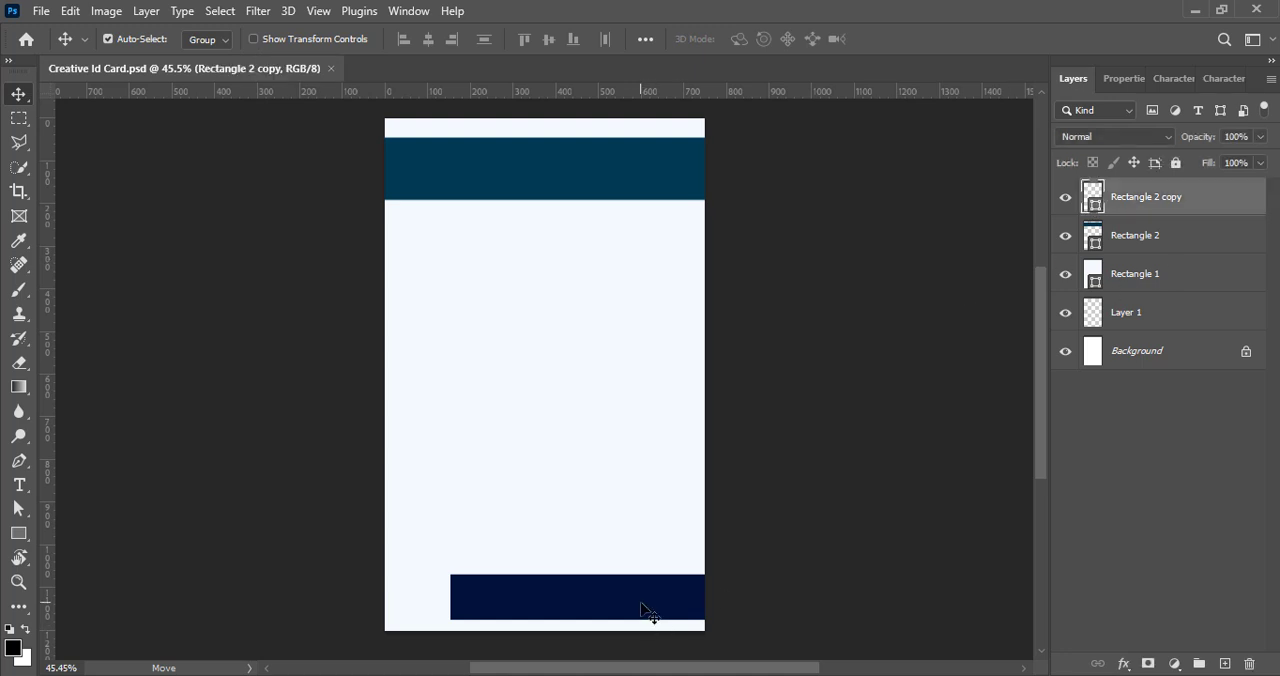
{"action": "left_click", "coordinate": [1126, 79]}
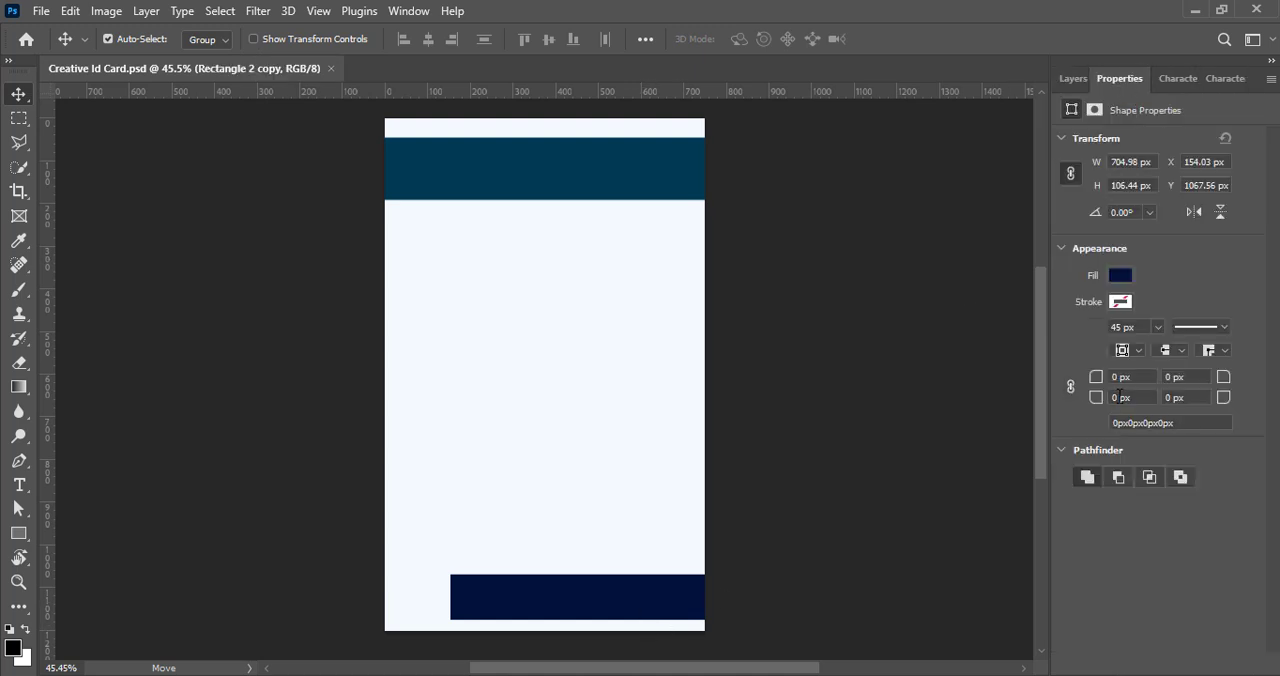
{"action": "type", "text": "90"}
{"action": "key", "text": "Return"}
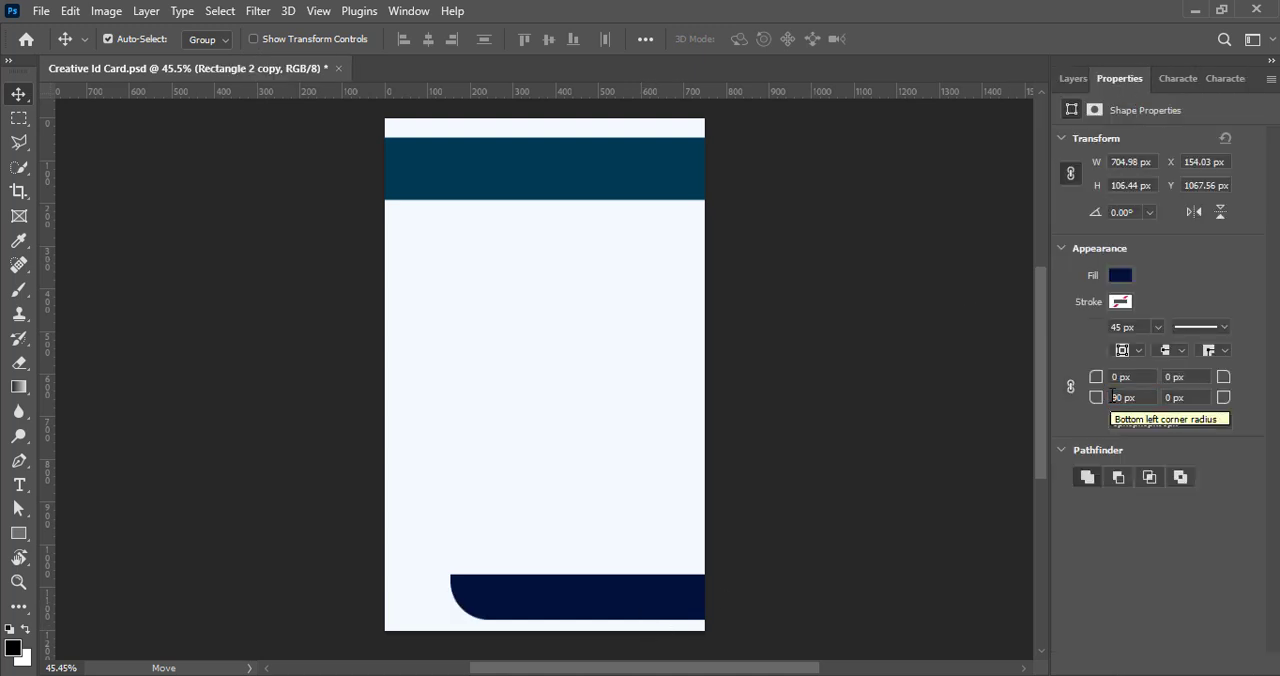
- Try rounding the navy band's top-left corner, undo that, and enter 110 px for the bottom-left radius
{"action": "left_click_drag", "start_coordinate": [1096, 377], "coordinate": [1097, 377]}
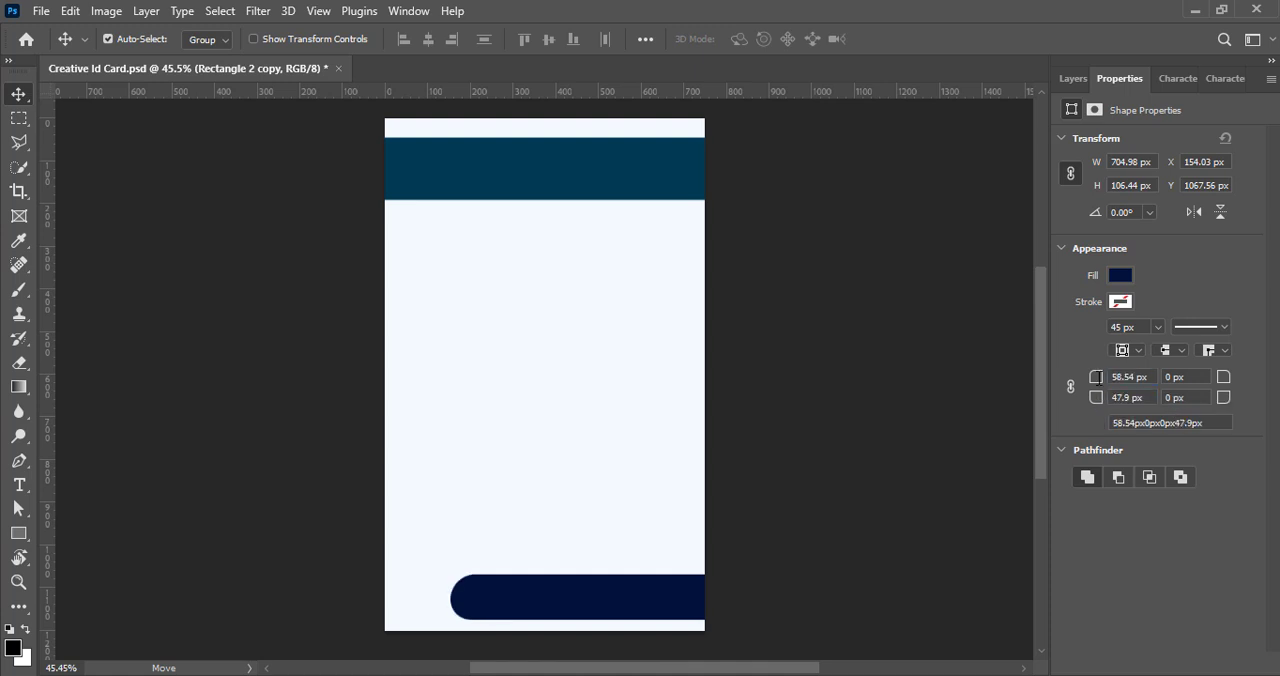
{"action": "key", "text": "ctrl+z"}
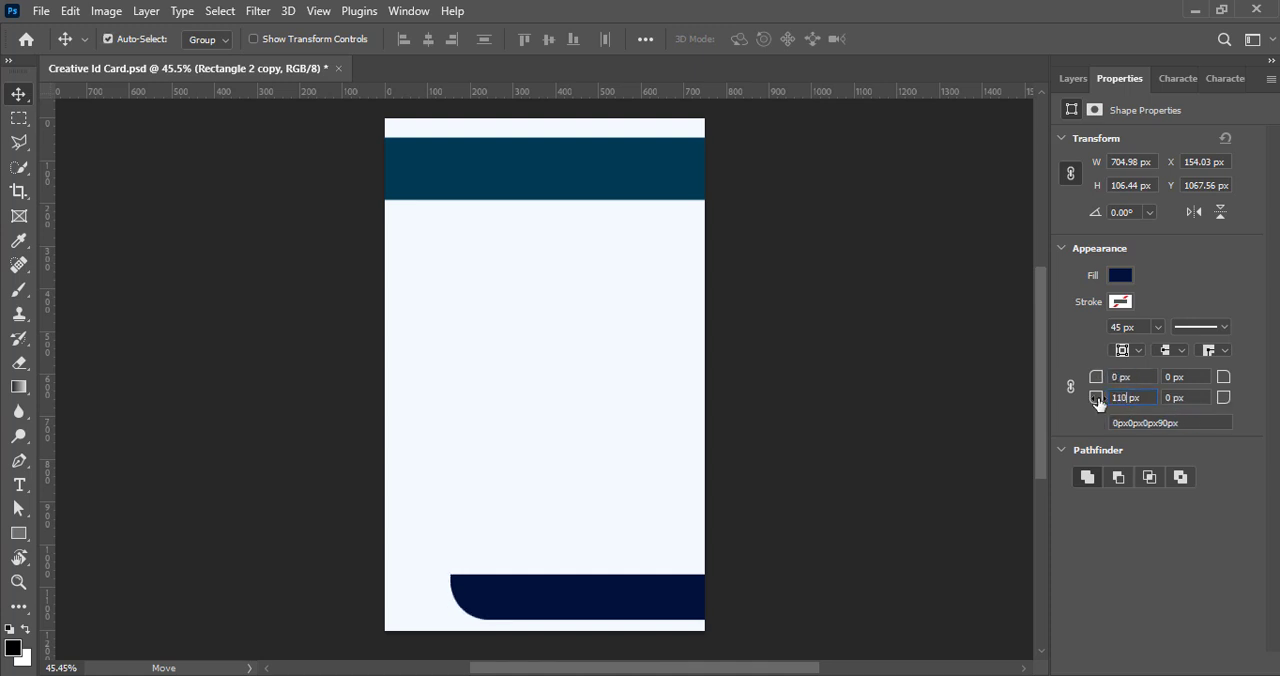
{"action": "key", "text": "Return"}
{"action": "type", "text": "9"}
- Duplicate the navy band slightly lower and fill the copy with dark red 990012
{"action": "left_click", "coordinate": [1073, 78]}
{"action": "left_click_drag", "start_coordinate": [590, 612], "coordinate": [592, 626]}
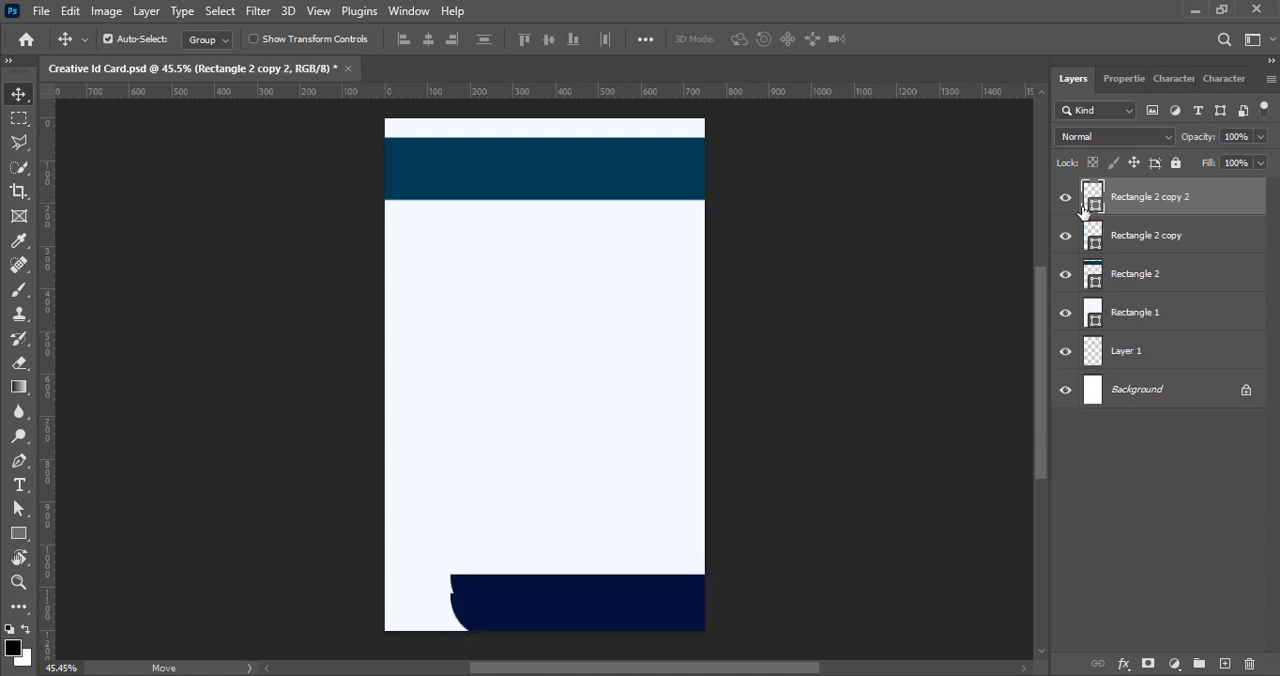
{"action": "double_click", "coordinate": [1092, 200]}
{"action": "left_click_drag", "start_coordinate": [1043, 443], "coordinate": [1024, 551]}
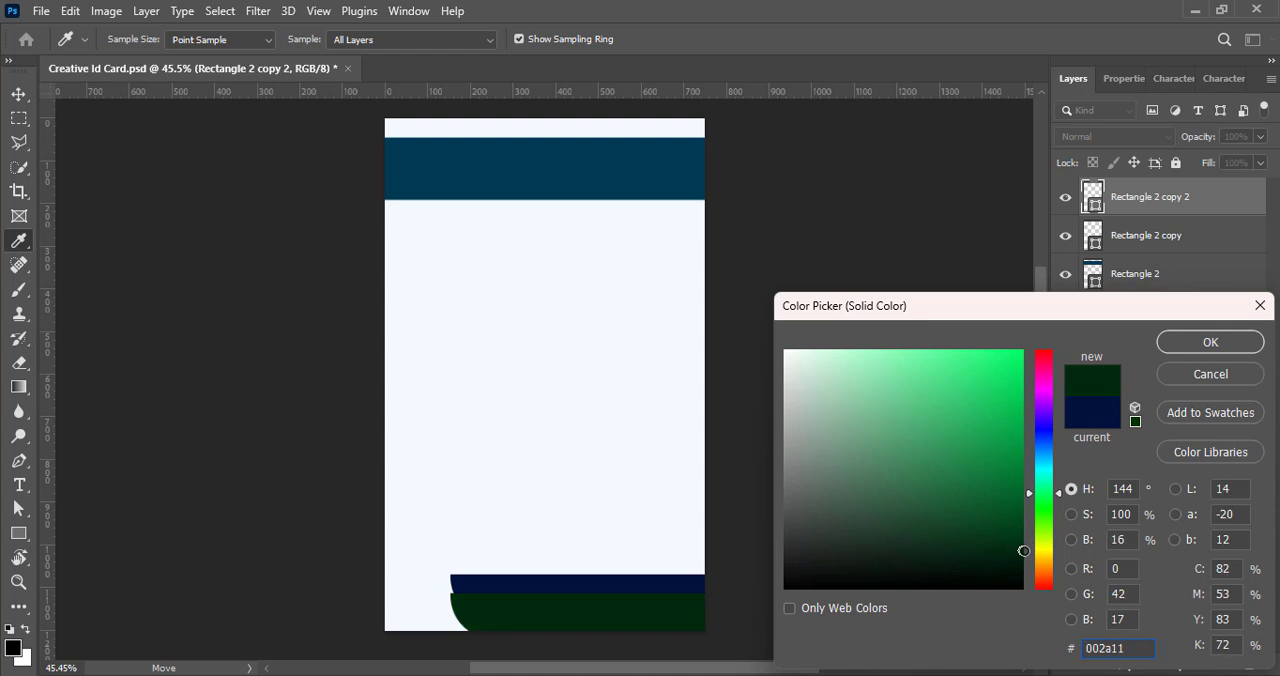
{"action": "left_click_drag", "start_coordinate": [1049, 494], "coordinate": [1051, 366]}
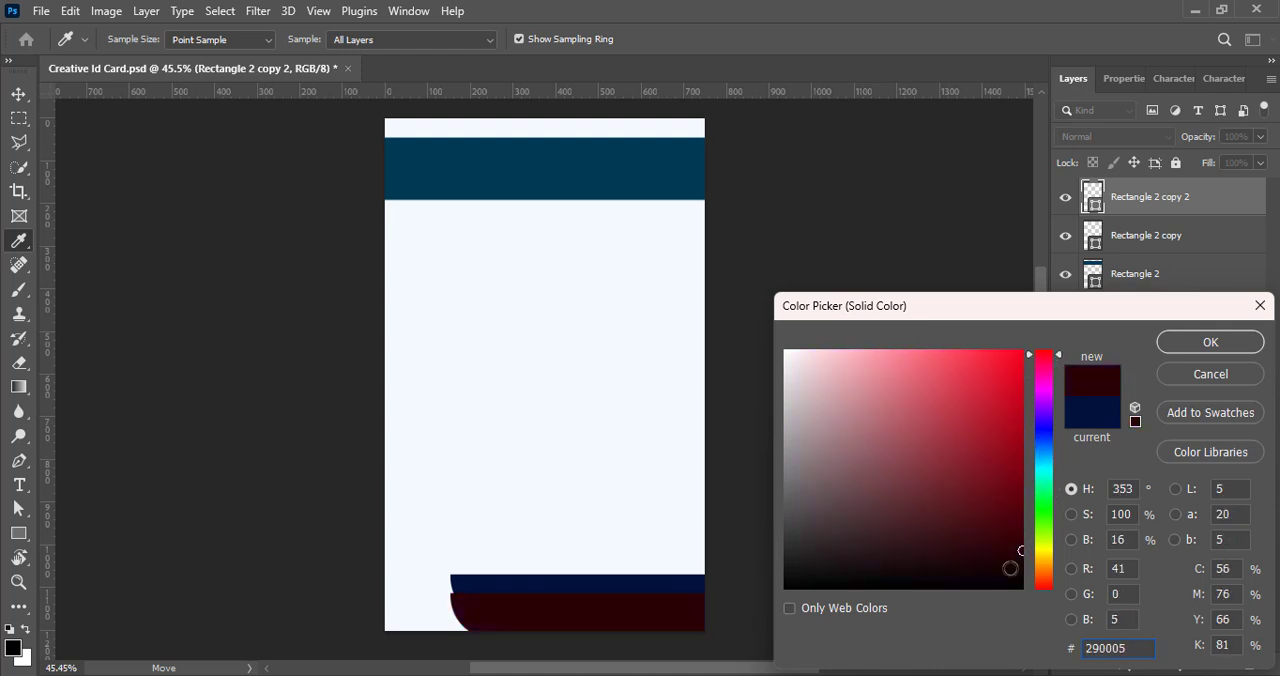
{"action": "left_click_drag", "start_coordinate": [1010, 568], "coordinate": [1026, 448]}
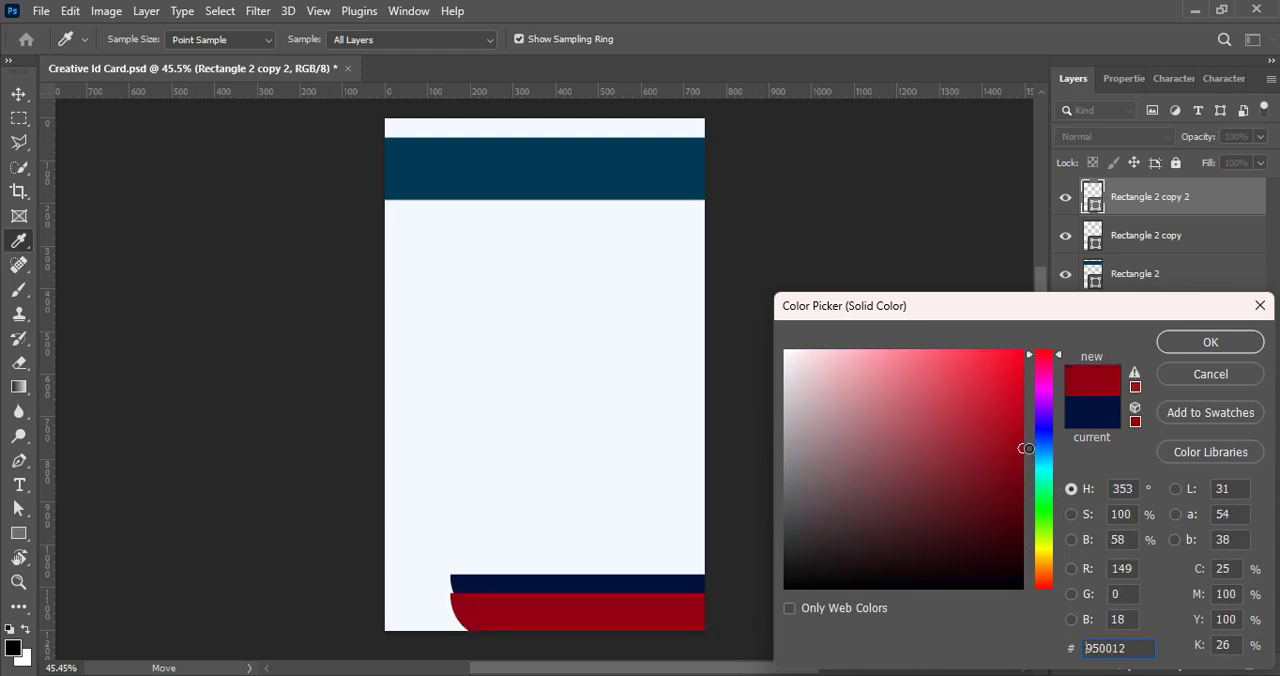
{"action": "left_click", "coordinate": [1203, 341]}
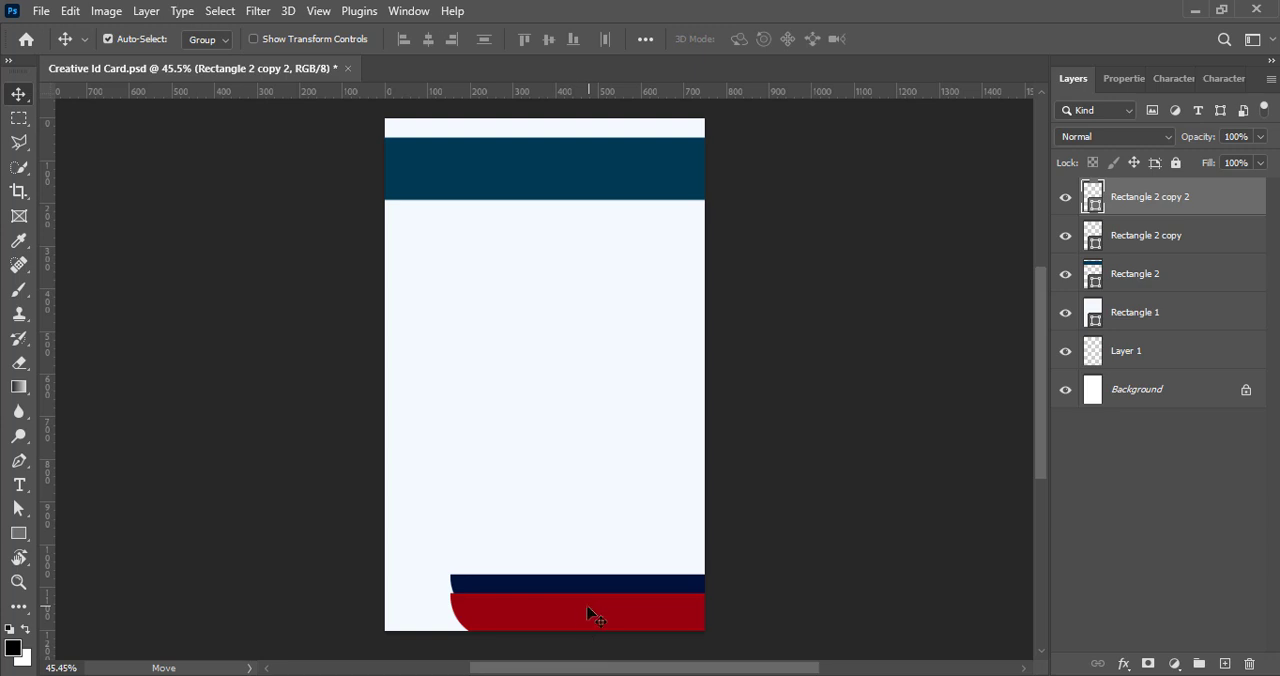
- Move the red band lower and rotate it 180° so it extends from the card's left edge
{"action": "left_click_drag", "start_coordinate": [545, 627], "coordinate": [592, 632]}
{"action": "key", "text": "ctrl+t"}
{"action": "right_click", "coordinate": [480, 618]}
{"action": "left_click", "coordinate": [518, 529]}
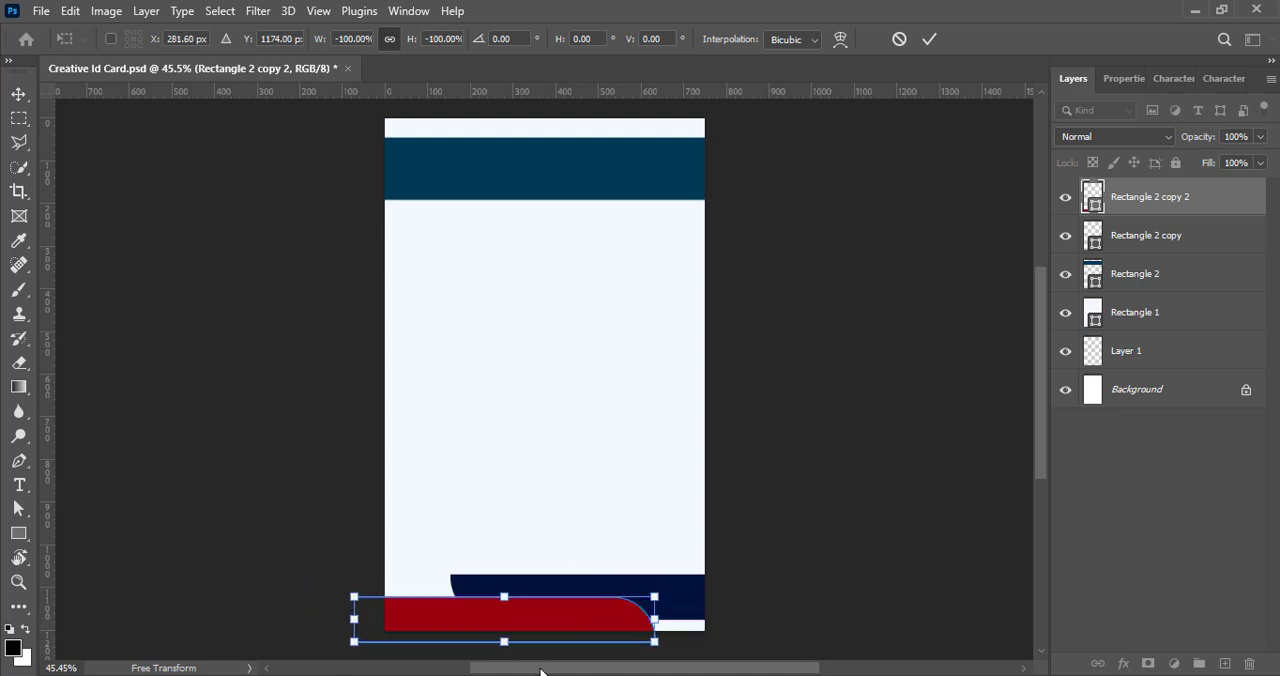
- Reduce the red band's height so it ends slightly above the card's bottom edge
{"action": "left_click_drag", "start_coordinate": [506, 642], "coordinate": [514, 631]}
{"action": "mouse_move", "coordinate": [353, 613]}
{"action": "left_mouse_down"}
{"action": "mouse_move", "coordinate": [397, 610]}
{"action": "mouse_move", "coordinate": [358, 610]}
{"action": "left_mouse_up"}
{"action": "key", "text": "Return"}
- Select the navy band and nudge it slightly upward above the red band
{"action": "left_click", "coordinate": [667, 592]}
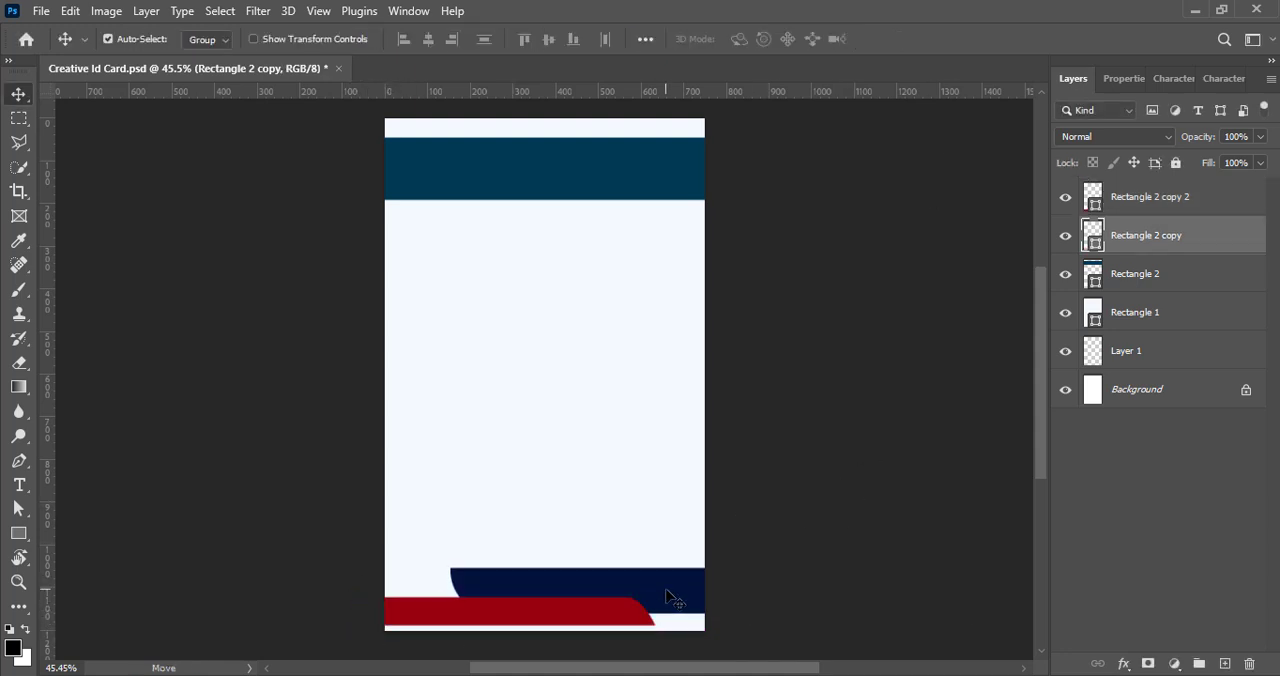
{"action": "key", "text": "shift+Up"}
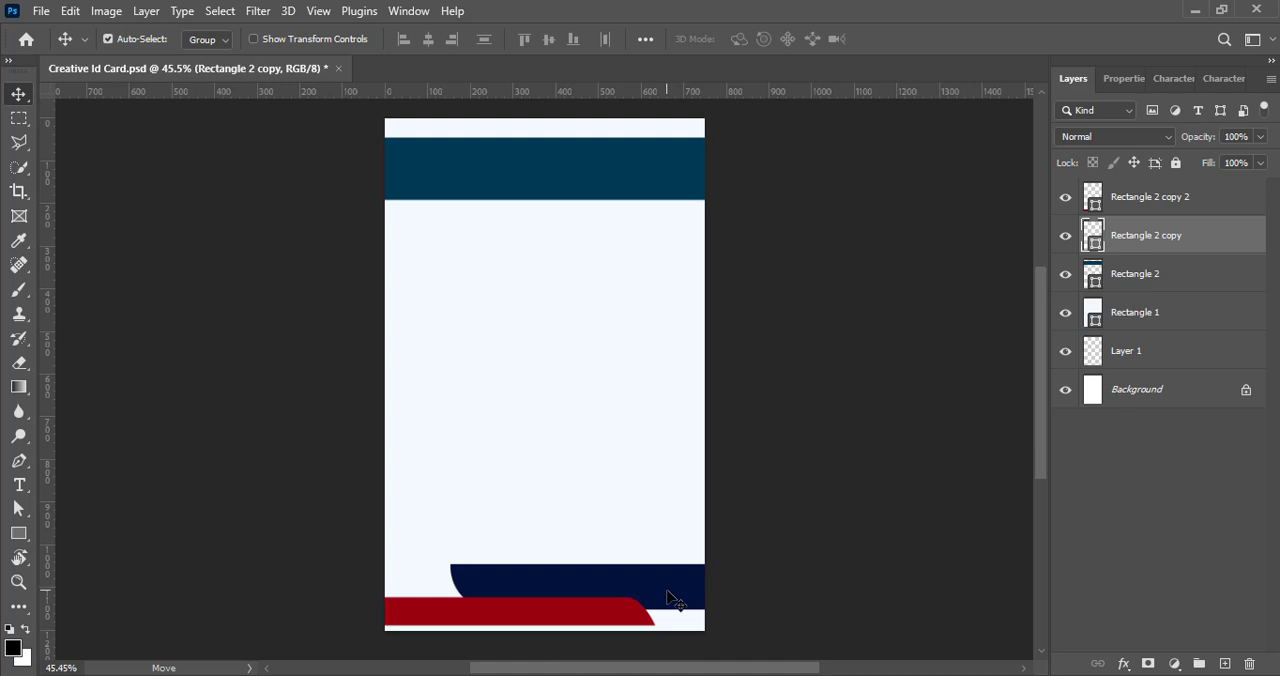
{"action": "right_click", "coordinate": [675, 598]}
{"action": "key", "text": "Escape"}
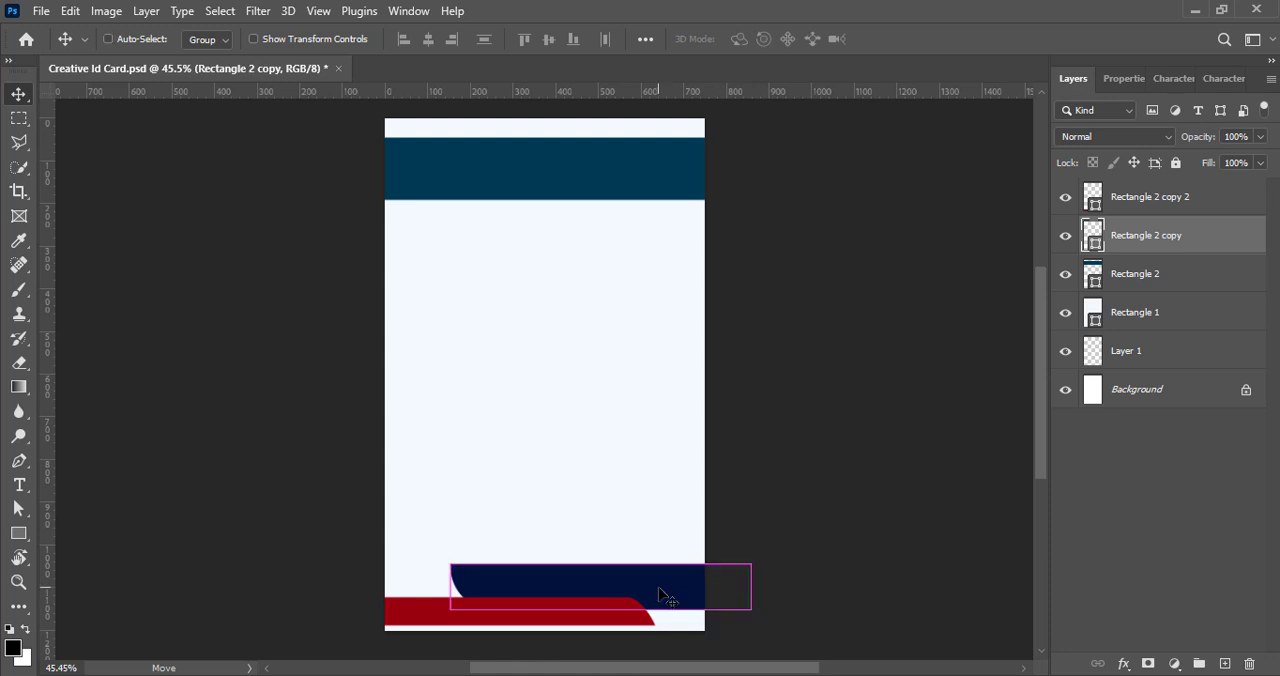
- Flip the navy band vertically so its rounded corner sits at the upper left
{"action": "key", "text": "ctrl+t"}
{"action": "right_click", "coordinate": [666, 596]}
{"action": "left_click", "coordinate": [696, 505]}
{"action": "right_click", "coordinate": [680, 582]}
{"action": "left_click", "coordinate": [700, 551]}
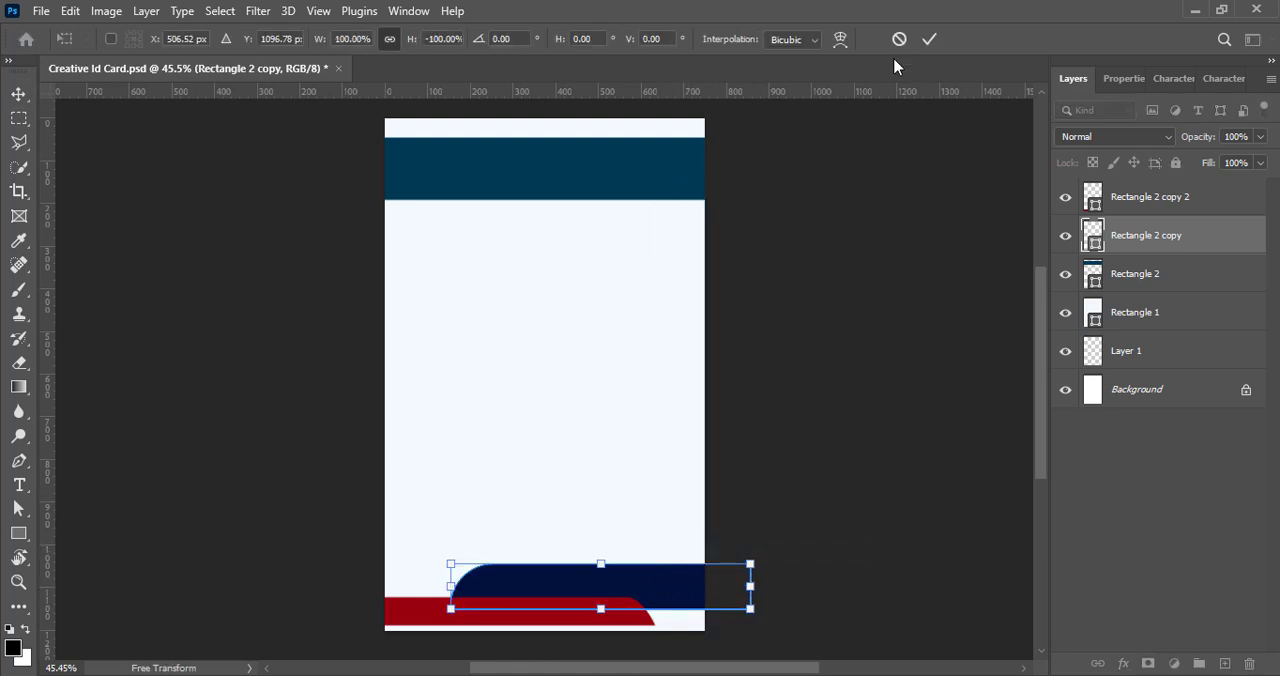
{"action": "left_click", "coordinate": [929, 39]}
- Scale the navy band down slightly and apply the transformation
{"action": "key", "text": "ctrl+t"}
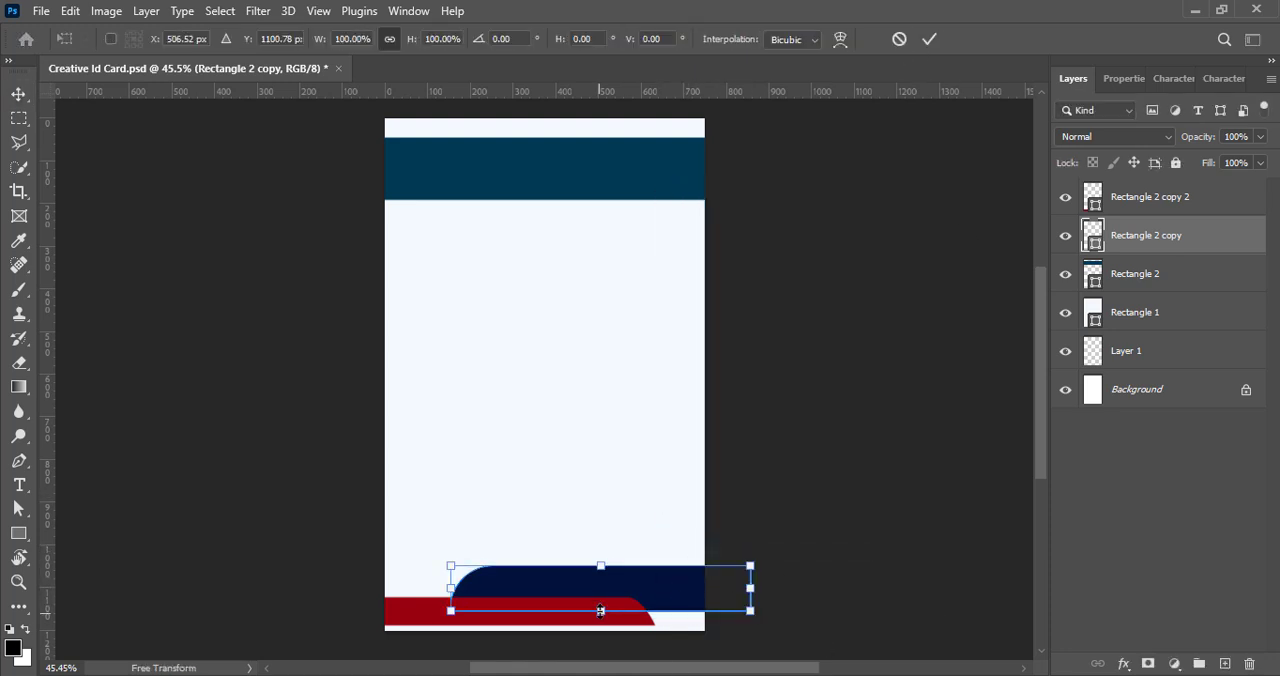
{"action": "left_click_drag", "start_coordinate": [600, 611], "coordinate": [600, 609]}
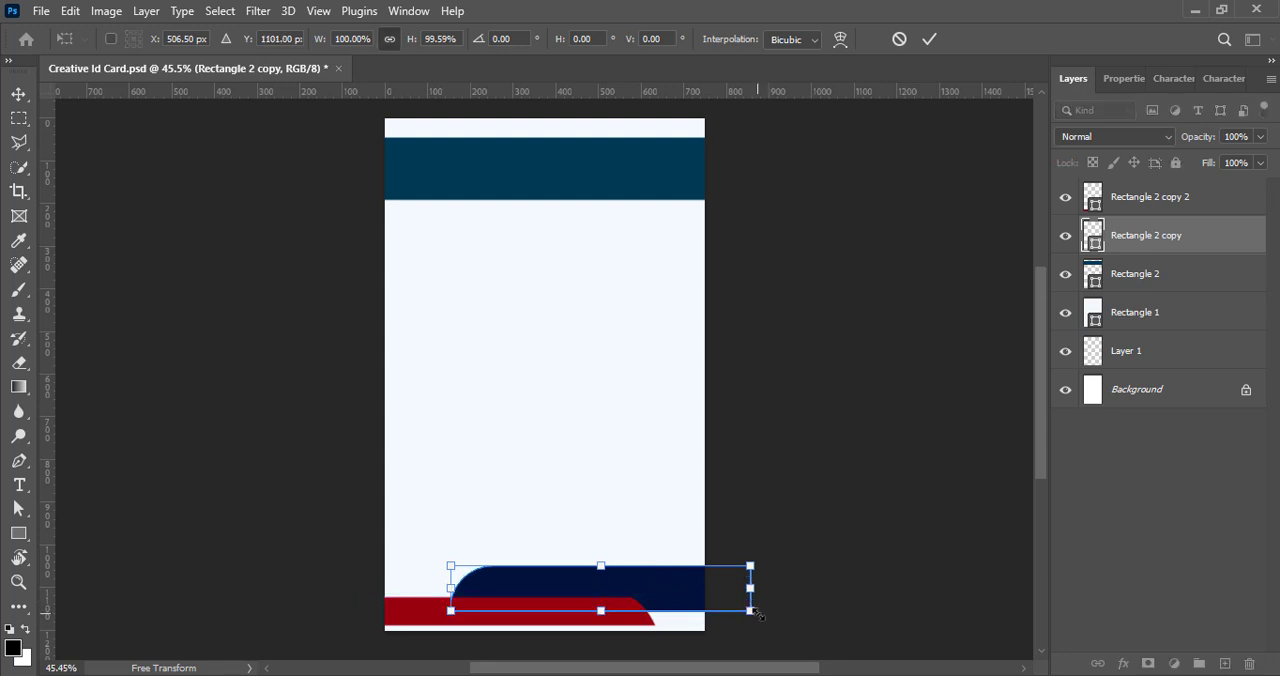
{"action": "left_click_drag", "start_coordinate": [750, 610], "coordinate": [718, 600]}
{"action": "left_click", "coordinate": [929, 39]}
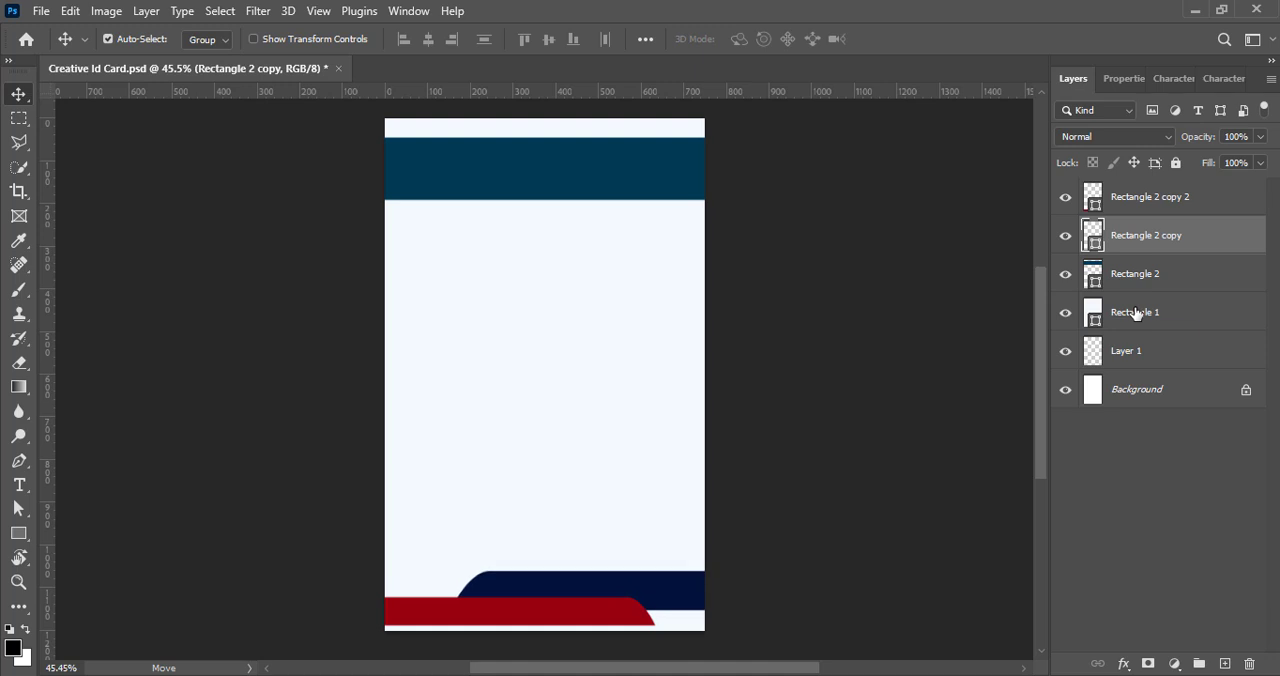
- Add a new layer and draw a rounded rectangle about 923 × 124 px across the card's bottom edge
{"action": "left_click", "coordinate": [1110, 498]}
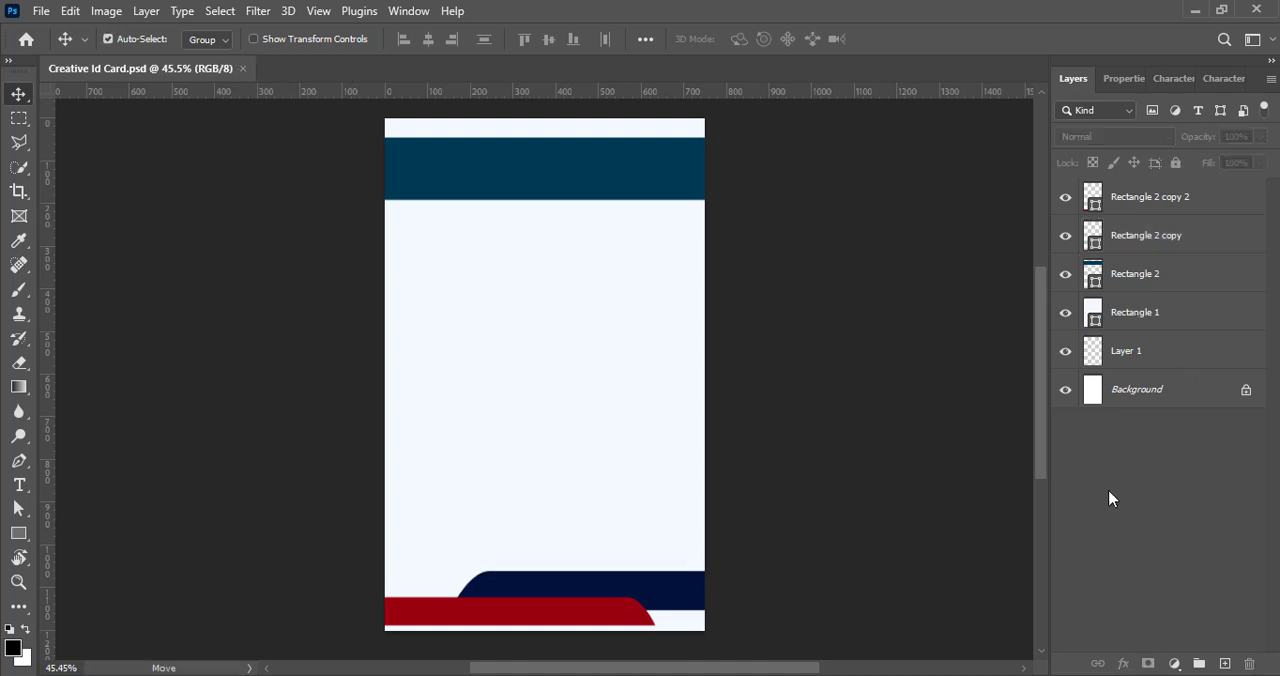
{"action": "left_click", "coordinate": [1224, 664]}
{"action": "left_click", "coordinate": [14, 535]}
{"action": "scroll", "coordinate": [722, 572], "scroll_direction": "down", "scroll_amount": 2}
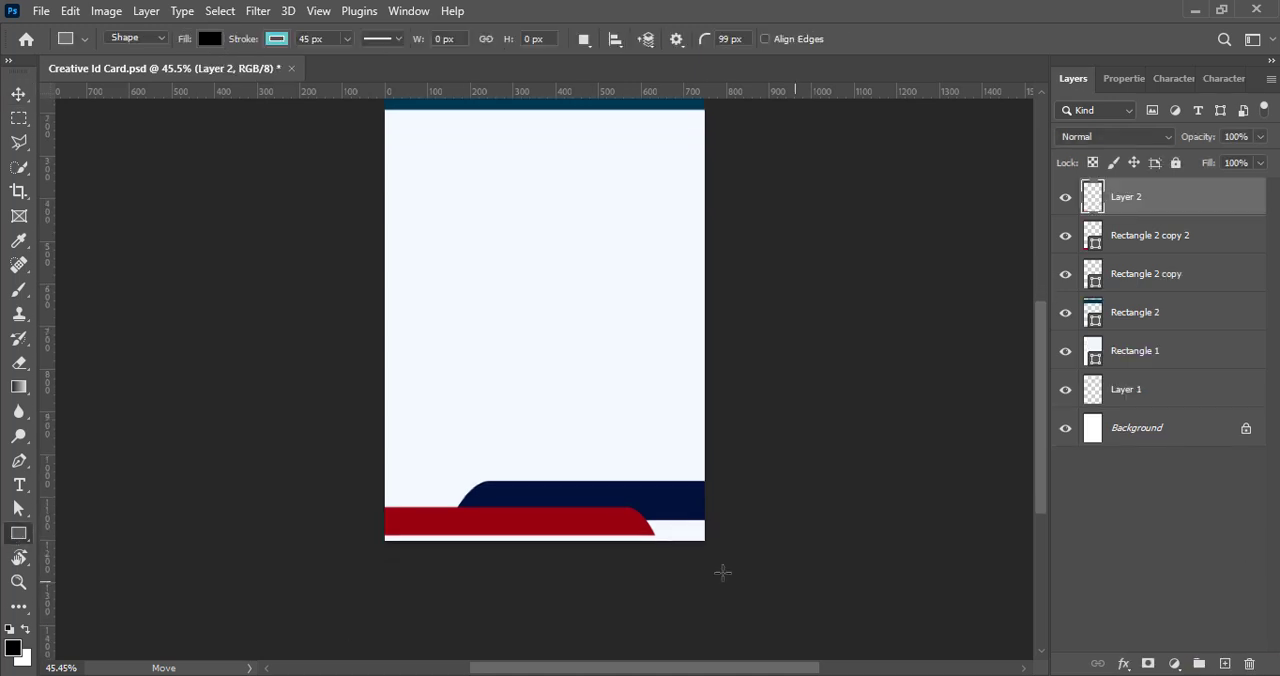
{"action": "left_click_drag", "start_coordinate": [736, 514], "coordinate": [343, 566]}
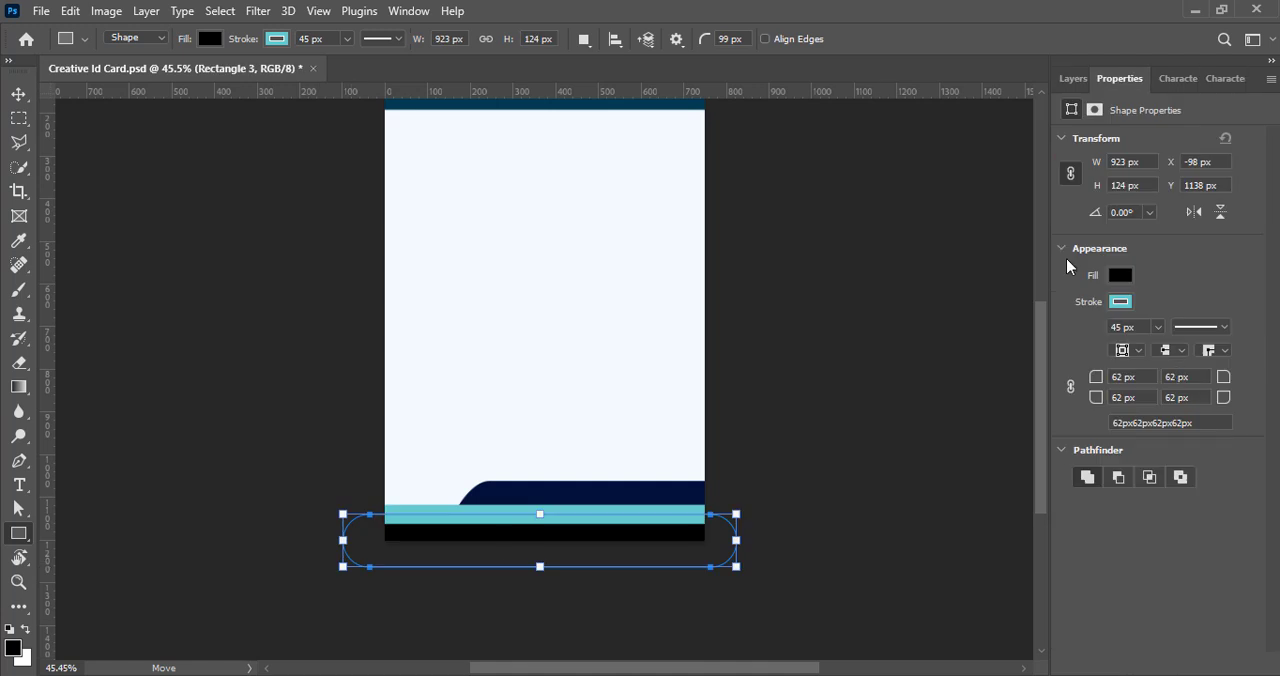
- Remove the bottom rounded rectangle's stroke and fill it with light grey #b4bfc2
{"action": "left_click", "coordinate": [1120, 301]}
{"action": "left_click", "coordinate": [1031, 338]}
{"action": "left_click", "coordinate": [1120, 275]}
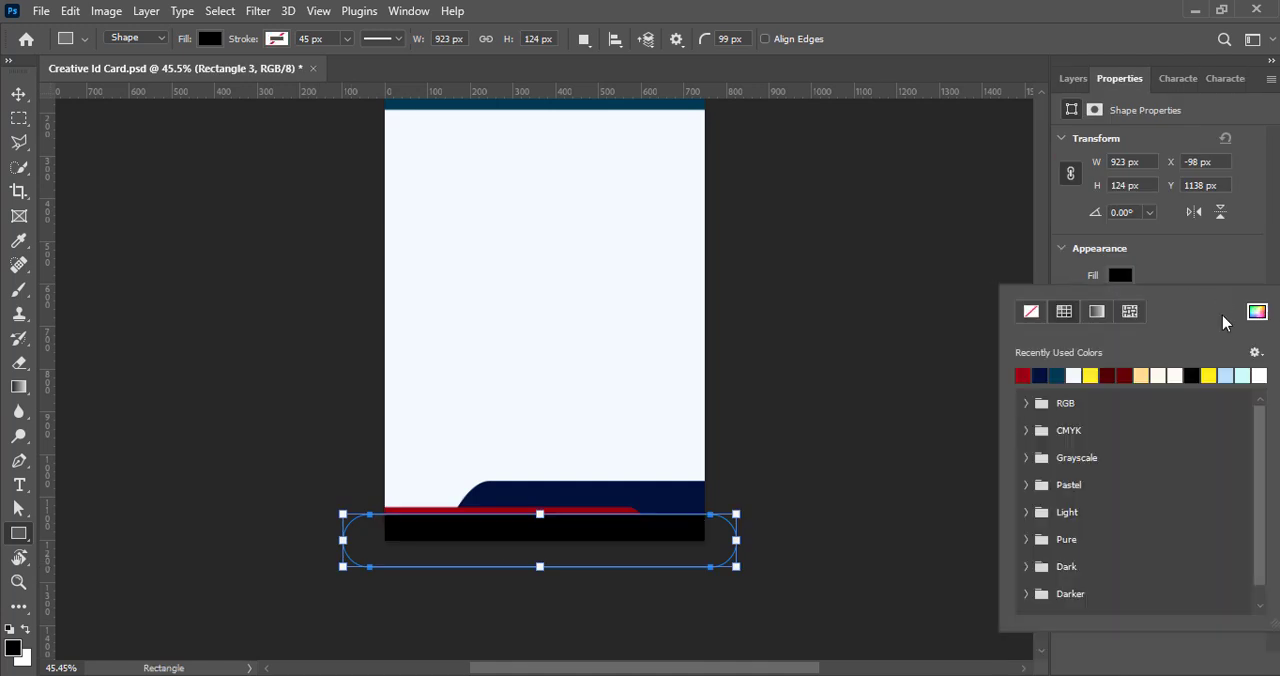
{"action": "left_click", "coordinate": [1257, 312]}
{"action": "left_click", "coordinate": [1047, 462]}
{"action": "left_click", "coordinate": [790, 380]}
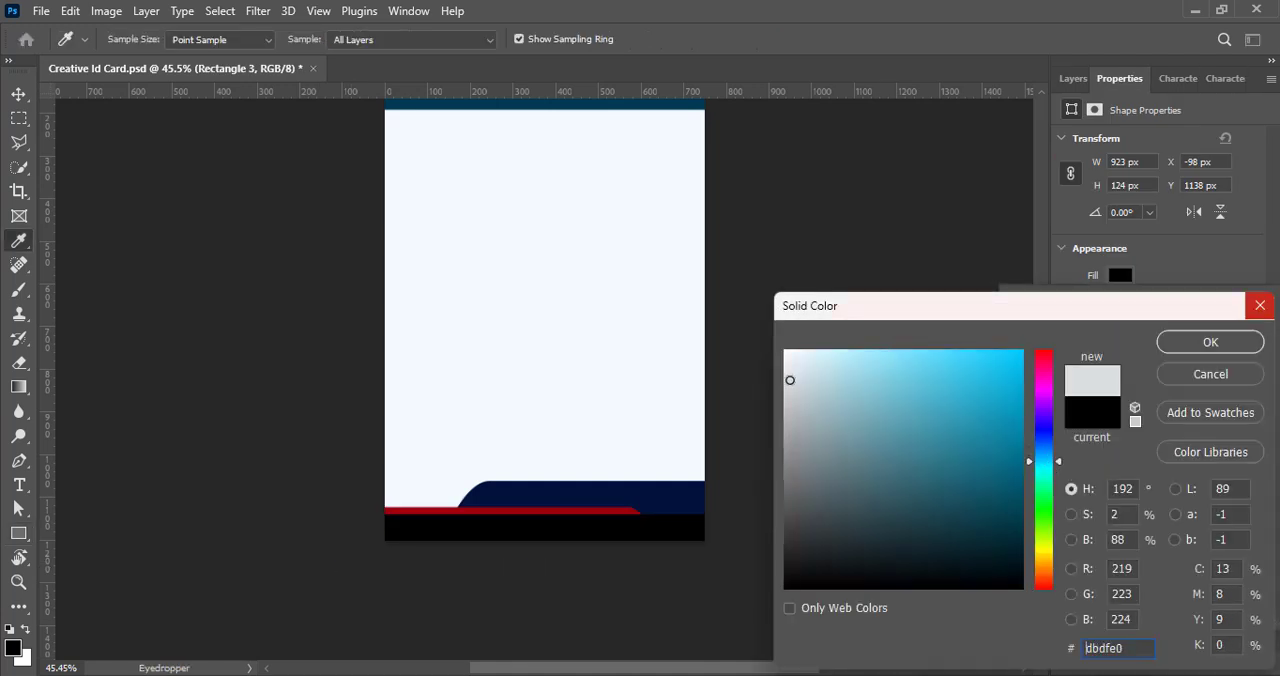
{"action": "left_click_drag", "start_coordinate": [790, 380], "coordinate": [800, 406]}
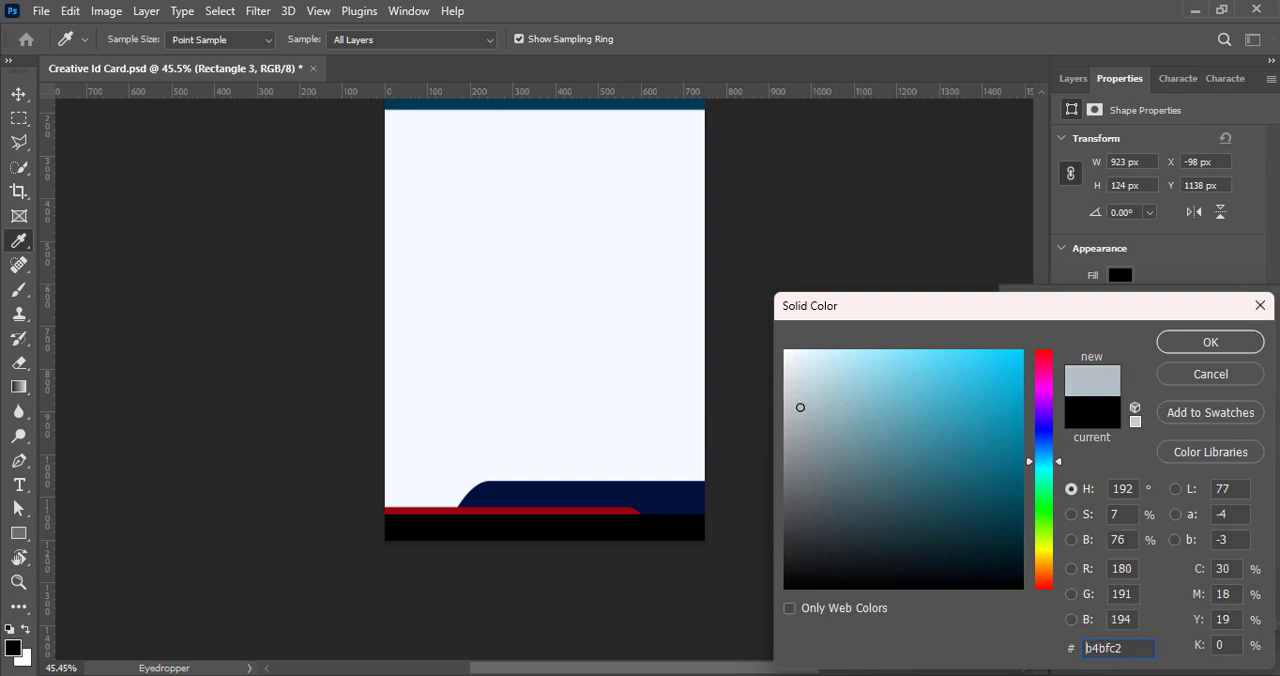
{"action": "left_click", "coordinate": [1195, 342]}
- Move the grey rectangle's layer beneath the red and navy footer bands and save the document
{"action": "left_click", "coordinate": [1073, 78]}
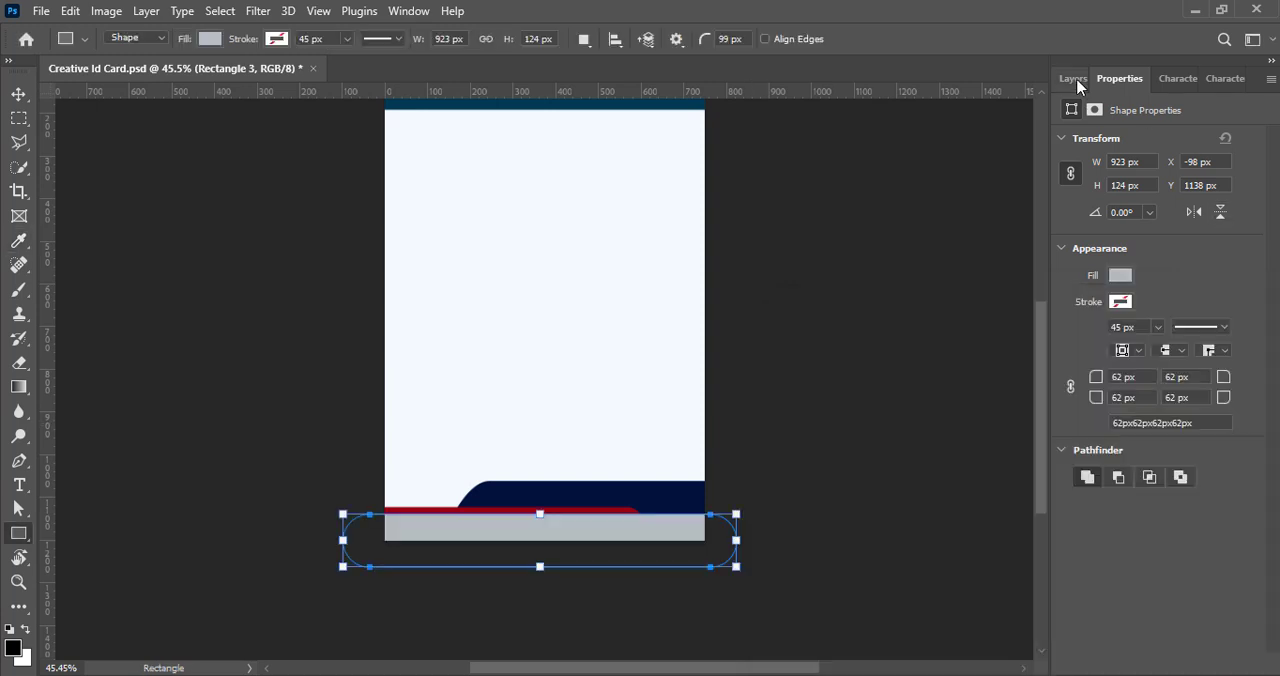
{"action": "left_click", "coordinate": [1073, 78]}
{"action": "left_click_drag", "start_coordinate": [1186, 205], "coordinate": [1187, 300]}
{"action": "key", "text": "v"}
{"action": "key", "text": "ctrl+s"}
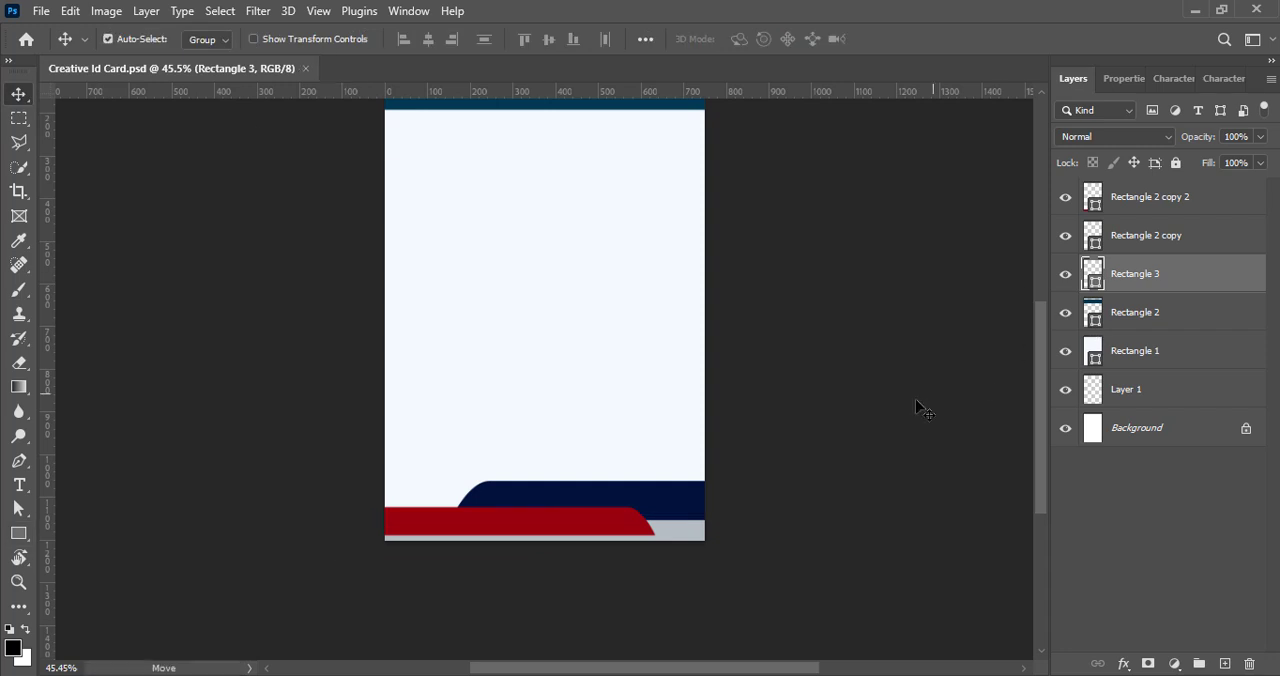
- Add a new layer and draw a black rounded rectangle about 930 × 248 px across the card's left edge, without a stroke
{"action": "scroll", "coordinate": [884, 407], "scroll_direction": "up", "scroll_amount": 3}
{"action": "left_click", "coordinate": [1224, 664]}
{"action": "key", "text": "u"}
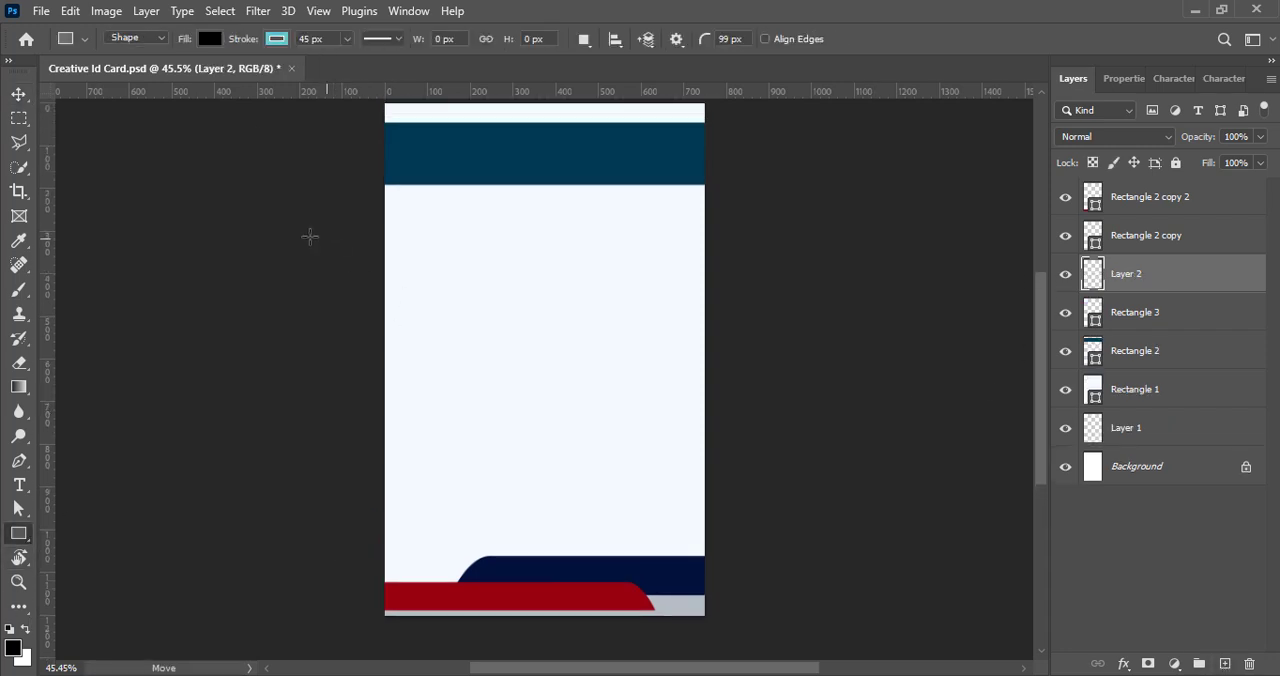
{"action": "mouse_move", "coordinate": [216, 254]}
{"action": "left_mouse_down"}
{"action": "mouse_move", "coordinate": [243, 309]}
{"action": "mouse_move", "coordinate": [584, 309]}
{"action": "mouse_move", "coordinate": [596, 291]}
{"action": "mouse_move", "coordinate": [600, 360]}
{"action": "mouse_move", "coordinate": [580, 337]}
{"action": "mouse_move", "coordinate": [614, 360]}
{"action": "left_mouse_up"}
{"action": "left_click", "coordinate": [1119, 302]}
{"action": "left_click", "coordinate": [1036, 338]}
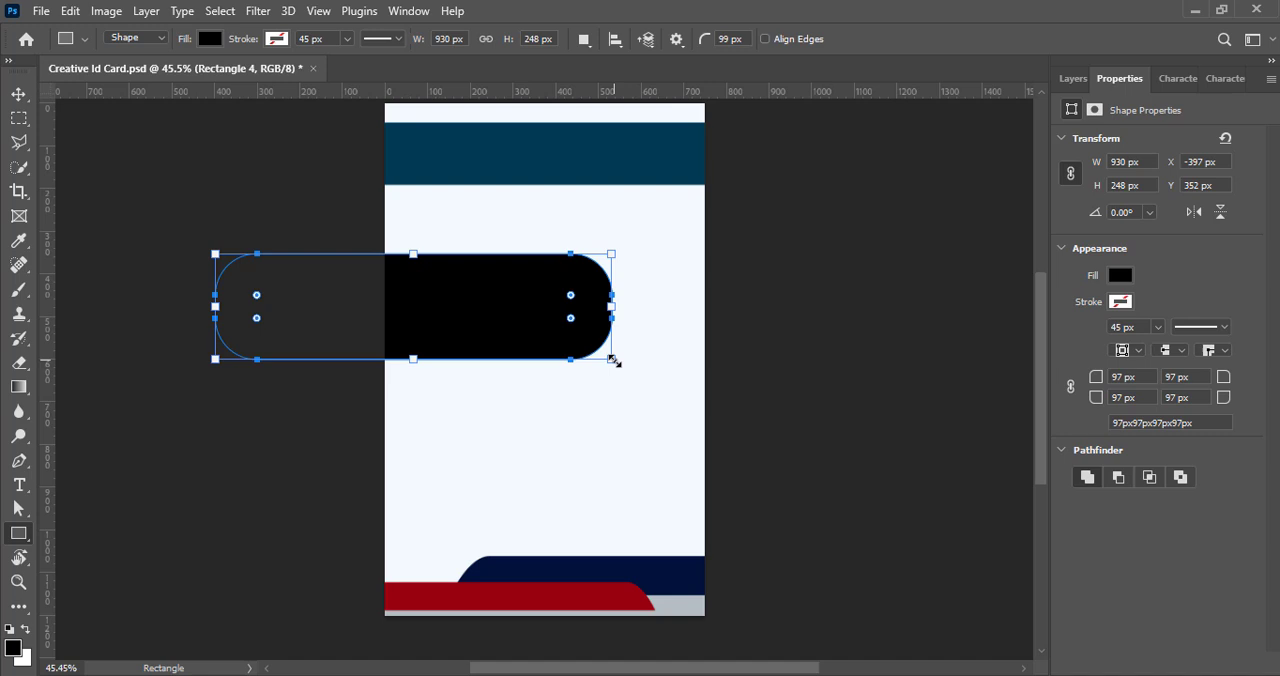
- Set all corner radii of the black rectangle to 124 px so its ends are fully rounded
{"action": "left_click", "coordinate": [1072, 392]}
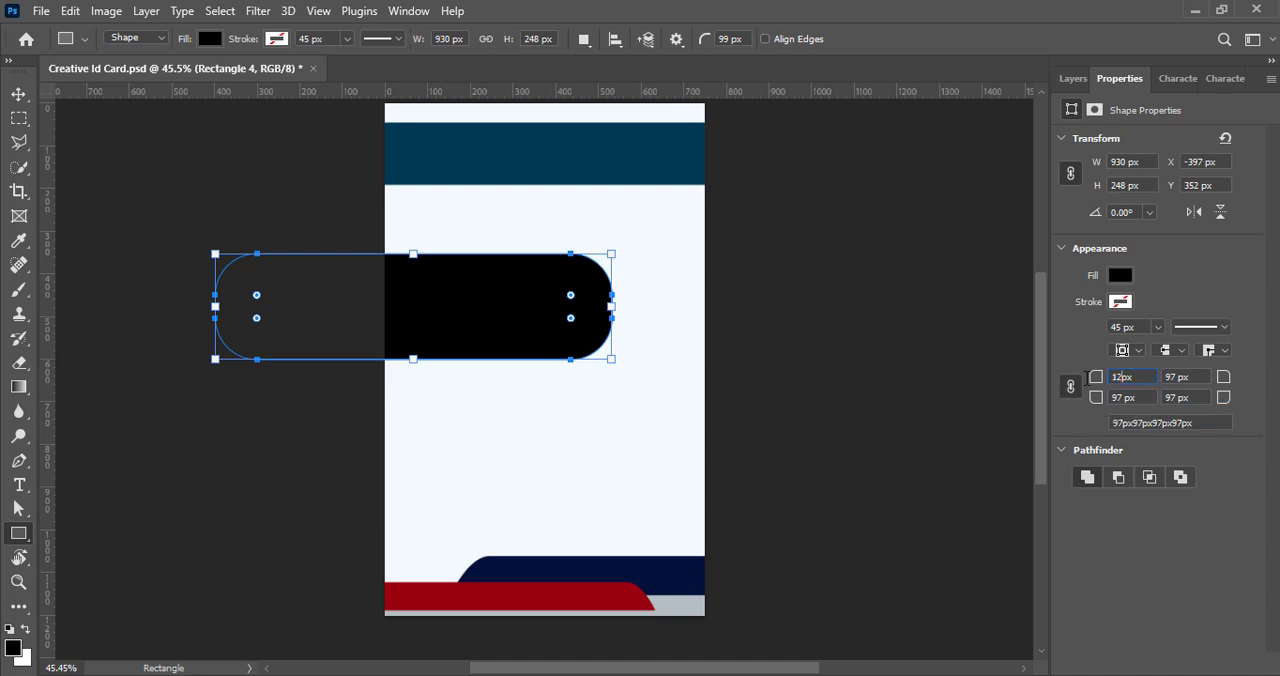
{"action": "type", "text": "0"}
{"action": "key", "text": "Return"}
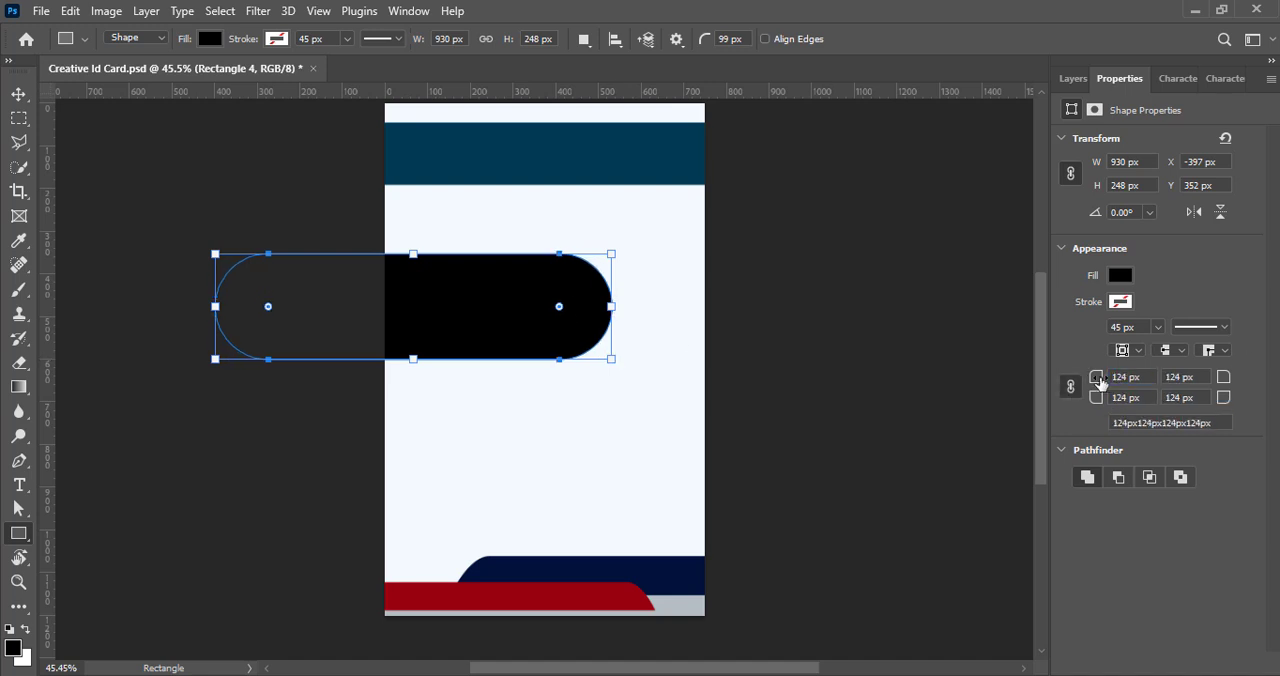
{"action": "key", "text": "v"}
{"action": "left_click", "coordinate": [1074, 78]}
{"action": "scroll", "coordinate": [877, 314], "scroll_direction": "up", "scroll_amount": 2}
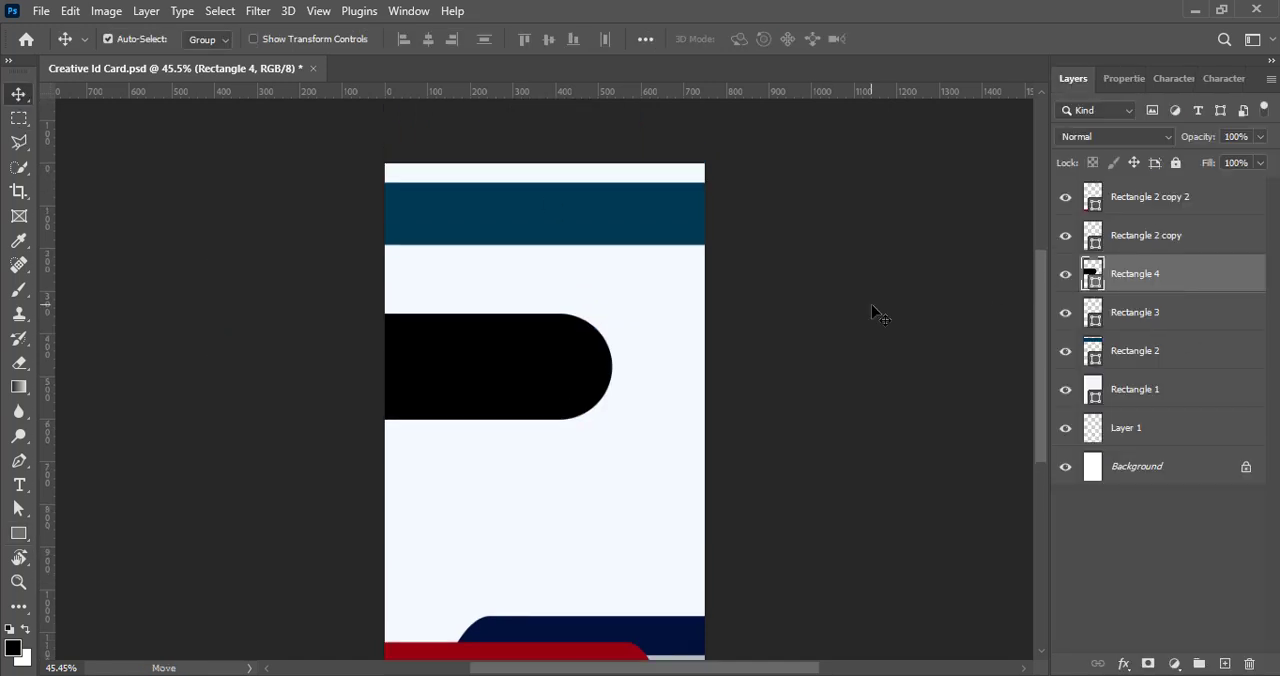
- Rotate the black shape to about -40°, thicken it, and position it diagonally across the card's upper-right corner
{"action": "left_click_drag", "start_coordinate": [475, 434], "coordinate": [798, 334]}
{"action": "left_click_drag", "start_coordinate": [620, 311], "coordinate": [604, 302]}
{"action": "key", "text": "ctrl+t"}
{"action": "left_click_drag", "start_coordinate": [915, 386], "coordinate": [914, 240]}
{"action": "left_click_drag", "start_coordinate": [750, 287], "coordinate": [700, 227]}
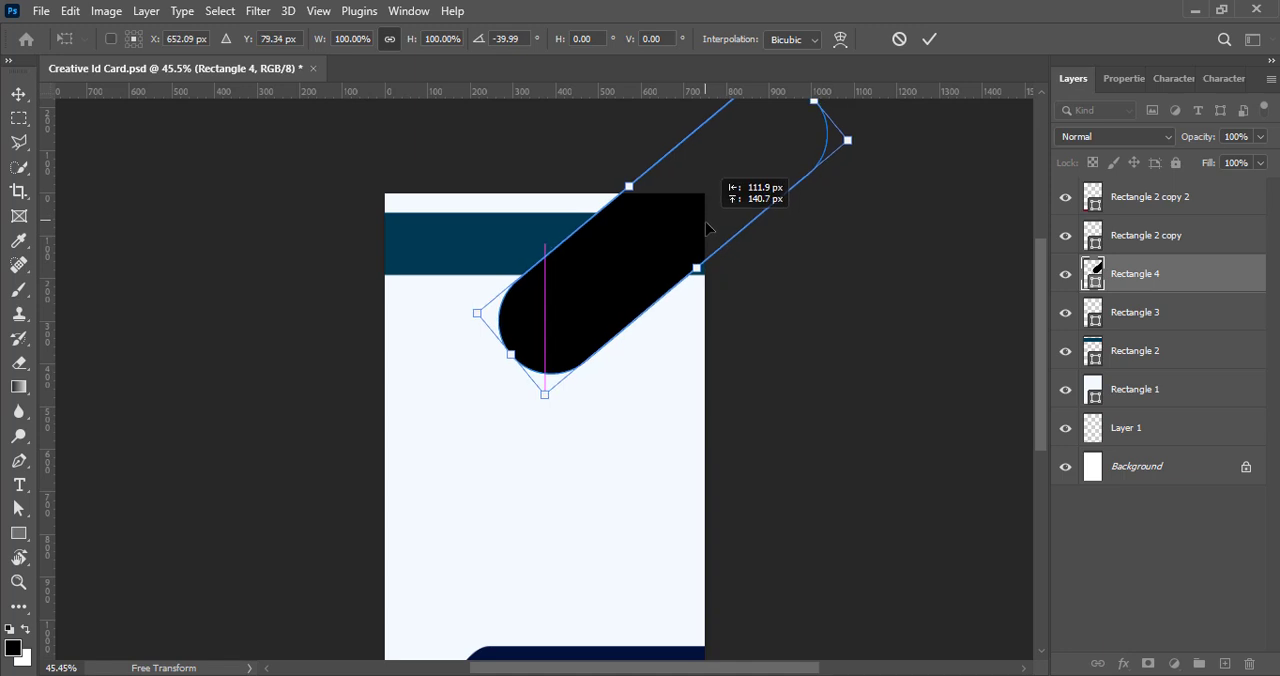
{"action": "left_click_drag", "start_coordinate": [564, 380], "coordinate": [580, 412]}
{"action": "left_click_drag", "start_coordinate": [670, 293], "coordinate": [657, 269]}
{"action": "left_click", "coordinate": [929, 39]}
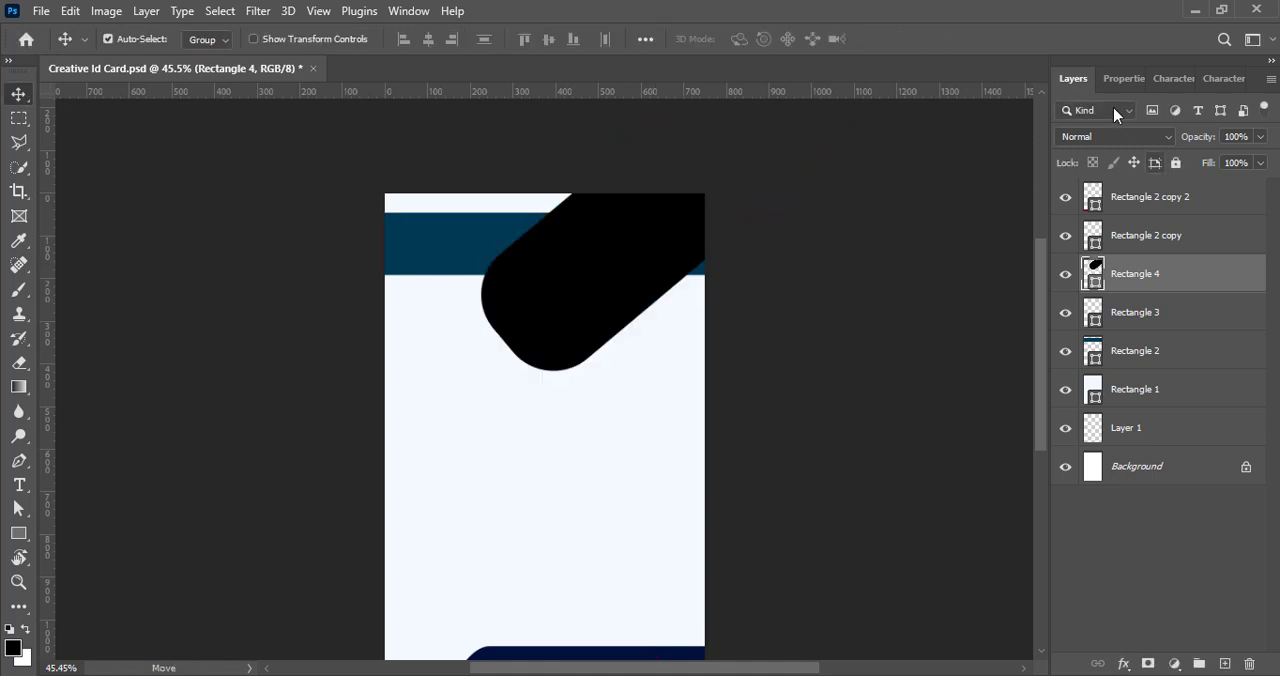
- Increase the tilted black shape's corner radii to the 159.45 px maximum, fully rounding its lower end
{"action": "left_click", "coordinate": [1122, 79]}
{"action": "type", "text": "5"}
{"action": "key", "text": "Return"}
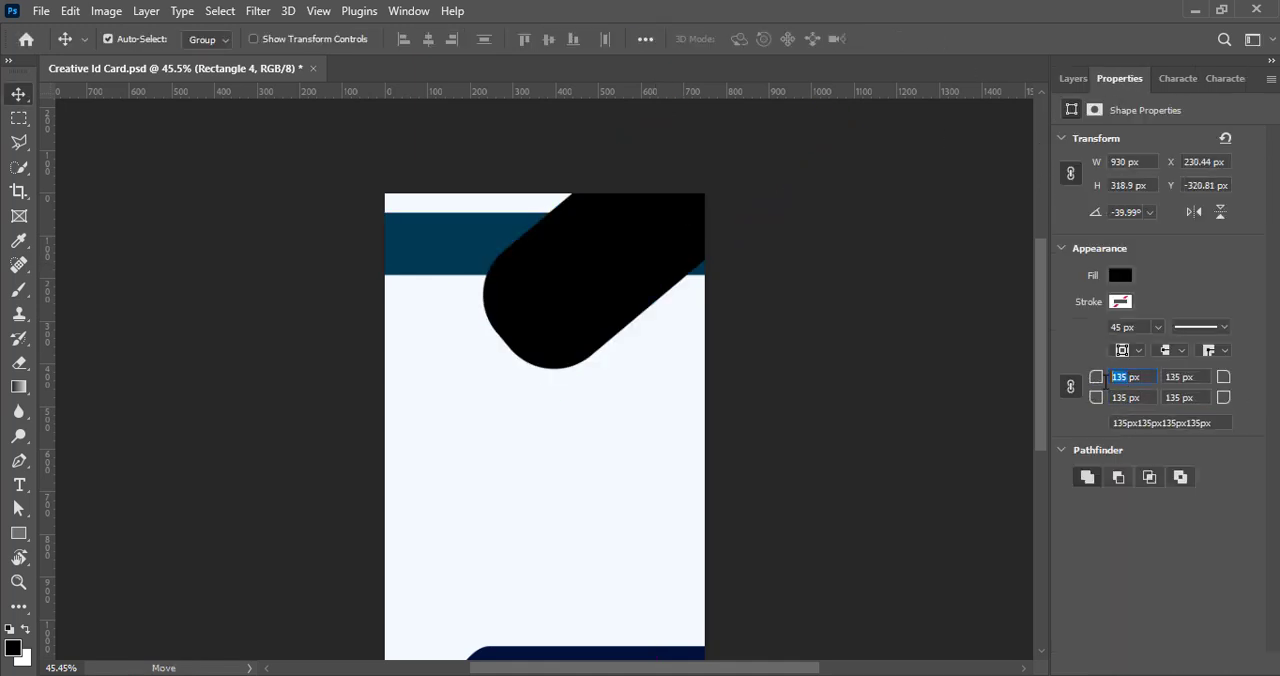
{"action": "type", "text": "150"}
{"action": "key", "text": "Return"}
{"action": "type", "text": "200"}
{"action": "key", "text": "Return"}
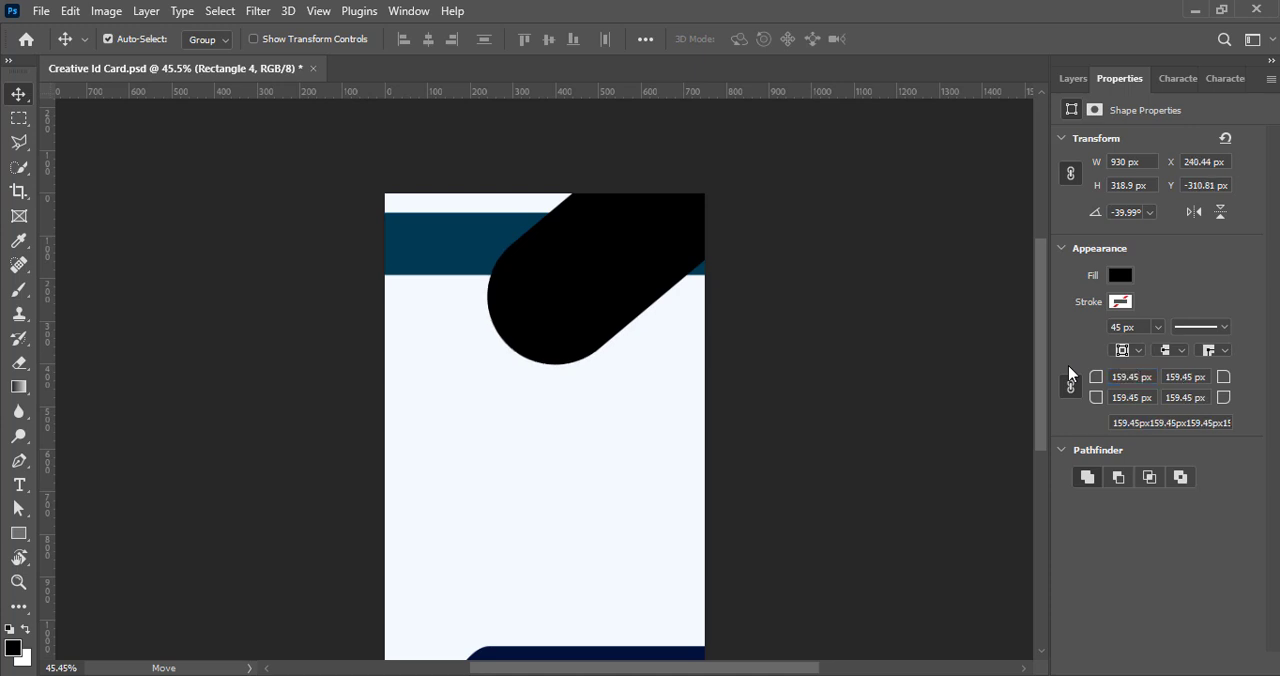
{"action": "left_click", "coordinate": [1138, 377]}
{"action": "type", "text": "18"}
- Shift the tilted black shape slightly down and right across the card's corner and apply the transformation
{"action": "scroll", "coordinate": [790, 408], "scroll_direction": "down", "scroll_amount": 2}
{"action": "left_click_drag", "start_coordinate": [548, 257], "coordinate": [585, 291]}
{"action": "key", "text": "ctrl+t"}
{"action": "key", "text": "Return"}
- Add a new layer and draw a circle about 251 × 251 px over the black shape's rounded lower end
{"action": "left_click", "coordinate": [1073, 78]}
{"action": "left_click", "coordinate": [1225, 664]}
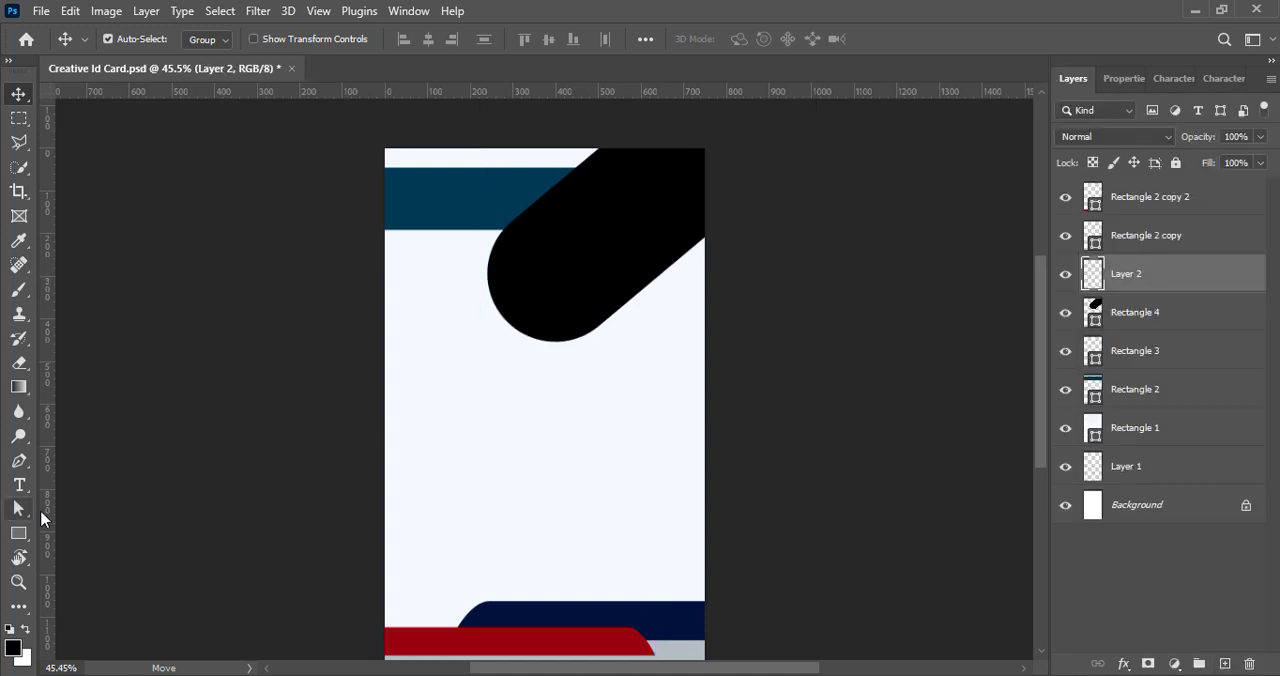
{"action": "left_click", "coordinate": [24, 538]}
{"action": "right_click", "coordinate": [24, 538]}
{"action": "left_click", "coordinate": [90, 532]}
{"action": "key", "text": "shift+u"}
{"action": "left_click_drag", "start_coordinate": [512, 248], "coordinate": [614, 344]}
- Remove the circle's stroke and fill it with the recently used near-white colour
{"action": "left_click", "coordinate": [1121, 302]}
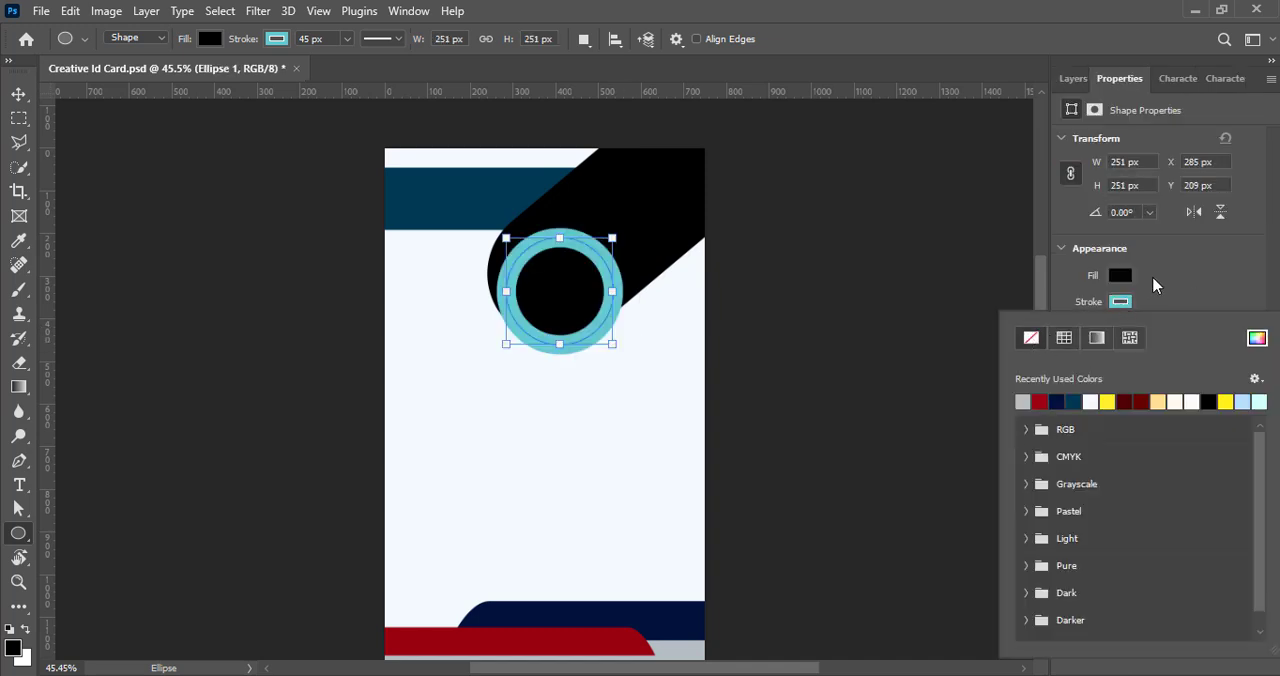
{"action": "left_click", "coordinate": [1092, 401]}
{"action": "left_click", "coordinate": [1190, 401]}
{"action": "left_click", "coordinate": [1103, 306]}
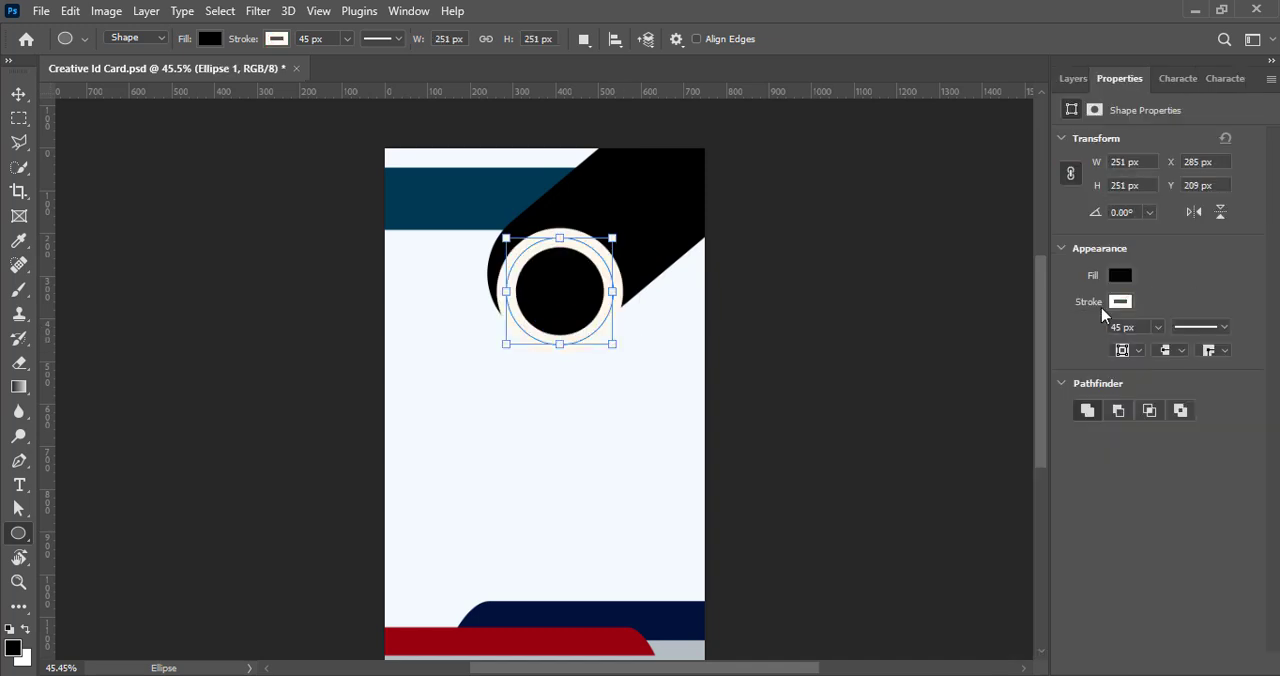
{"action": "left_click", "coordinate": [1118, 303]}
{"action": "left_click", "coordinate": [1031, 338]}
{"action": "left_click", "coordinate": [1121, 279]}
{"action": "left_click", "coordinate": [1127, 280]}
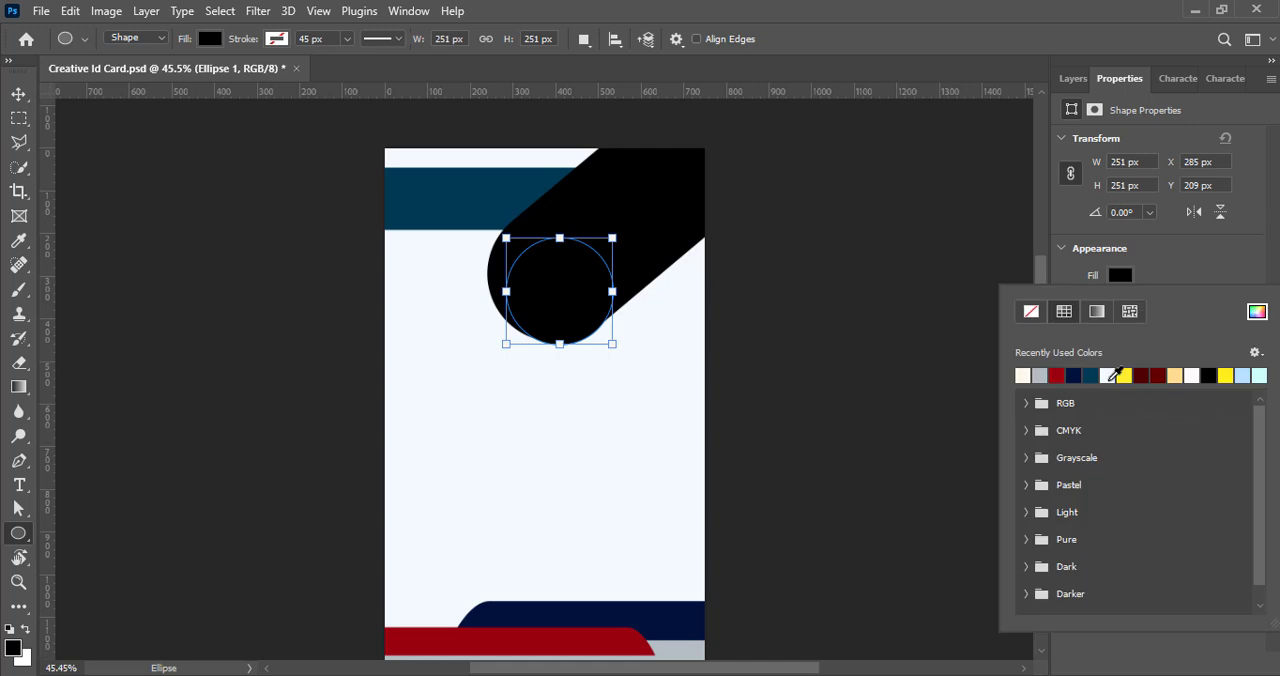
{"action": "left_click", "coordinate": [1112, 372]}
- Move the near-white circle into the black shape's rounded end, enlarge it slightly, and apply the transformation
{"action": "left_click", "coordinate": [17, 99]}
{"action": "left_click", "coordinate": [18, 98]}
{"action": "left_click", "coordinate": [1071, 78]}
{"action": "mouse_move", "coordinate": [560, 302]}
{"action": "left_mouse_down"}
{"action": "mouse_move", "coordinate": [549, 275]}
{"action": "mouse_move", "coordinate": [543, 285]}
{"action": "left_mouse_up"}
{"action": "key", "text": "ctrl+t"}
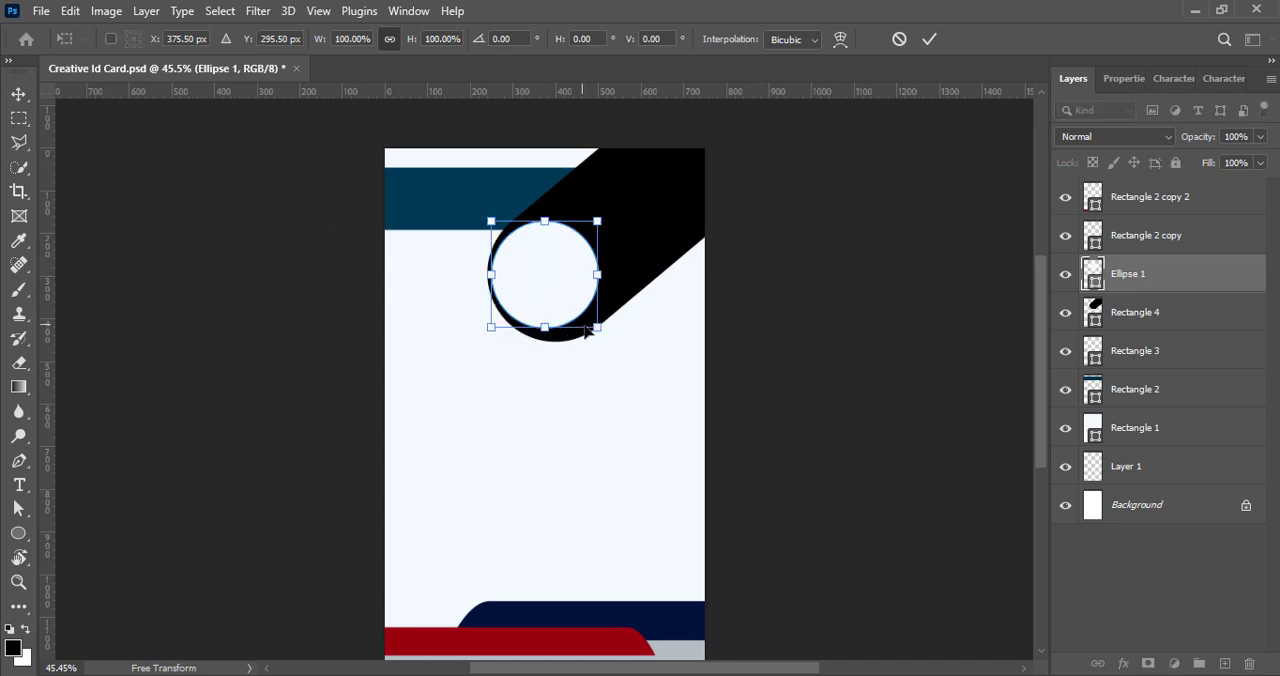
{"action": "left_click_drag", "start_coordinate": [597, 326], "coordinate": [606, 335]}
{"action": "left_click_drag", "start_coordinate": [554, 294], "coordinate": [549, 288]}
{"action": "left_click", "coordinate": [930, 41]}
- Shift the tilted black shape slightly left so it frames the circle more evenly
{"action": "left_click_drag", "start_coordinate": [655, 244], "coordinate": [646, 243]}
{"action": "key", "text": "Left"}
{"action": "key", "text": "Left"}
{"action": "key", "text": "Left"}
{"action": "key", "text": "Left"}
{"action": "key", "text": "Left"}
{"action": "key", "text": "Left"}
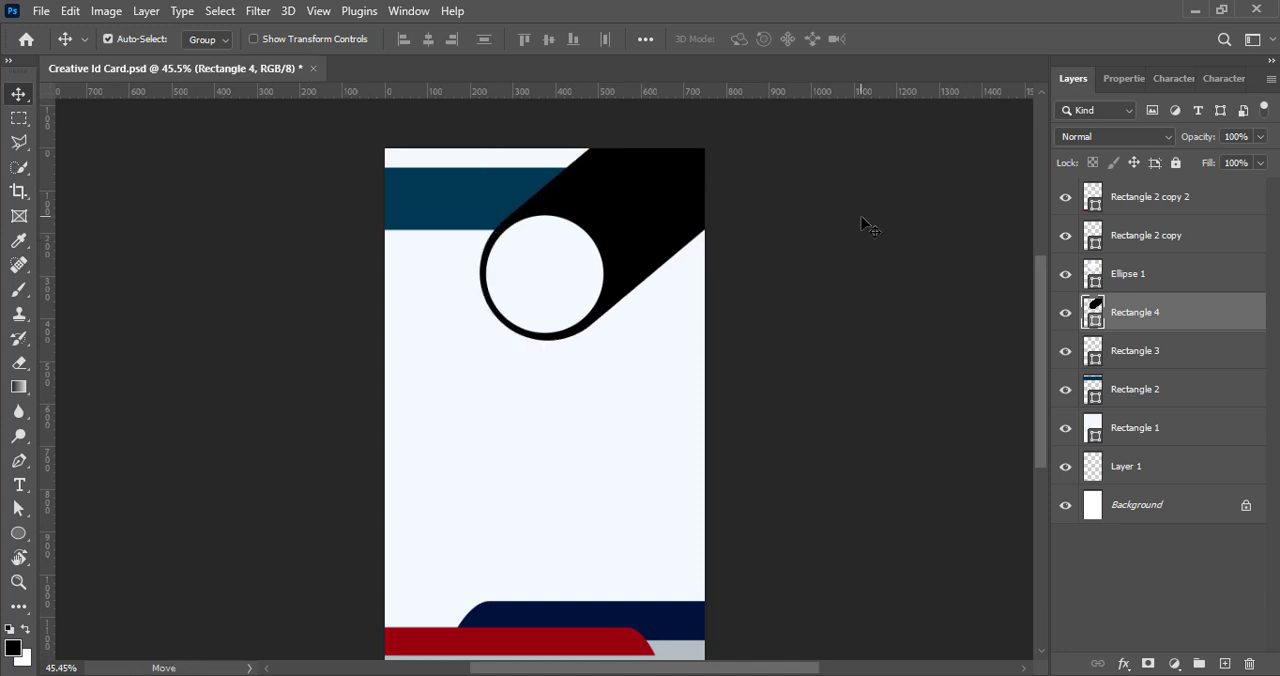
{"action": "left_click", "coordinate": [868, 226]}
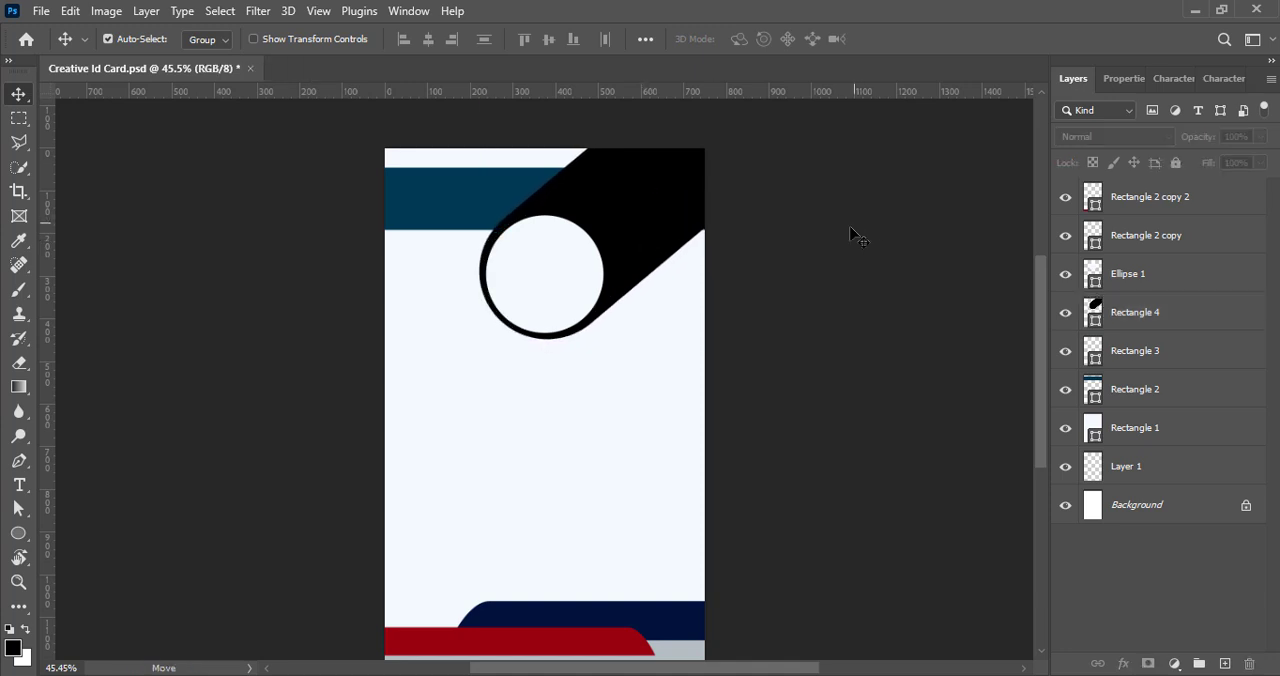
- Nudge the teal header band slightly upward, reduce its height a little, and save the document
{"action": "left_click", "coordinate": [848, 213], "text": "ctrl"}
{"action": "key", "text": "Up"}
{"action": "key", "text": "Up"}
{"action": "key", "text": "Up"}
{"action": "key", "text": "Up"}
{"action": "key", "text": "Up"}
{"action": "key", "text": "Up"}
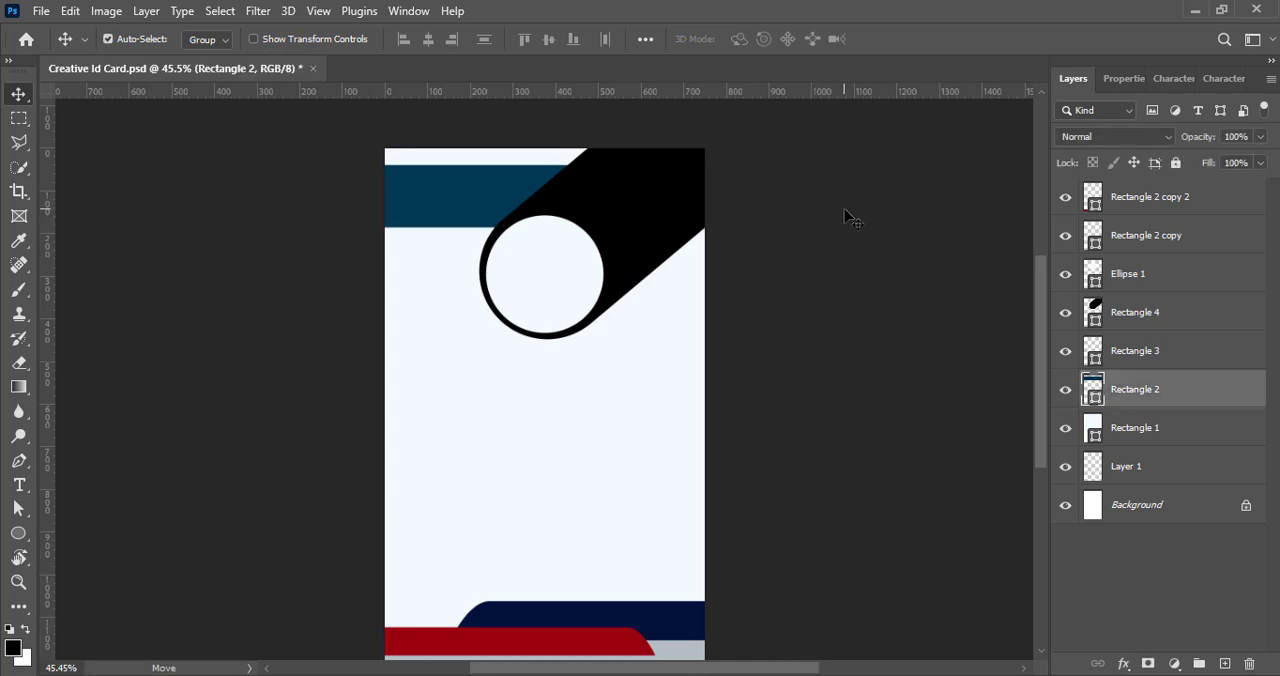
{"action": "key", "text": "ctrl+t"}
{"action": "left_click", "coordinate": [935, 38]}
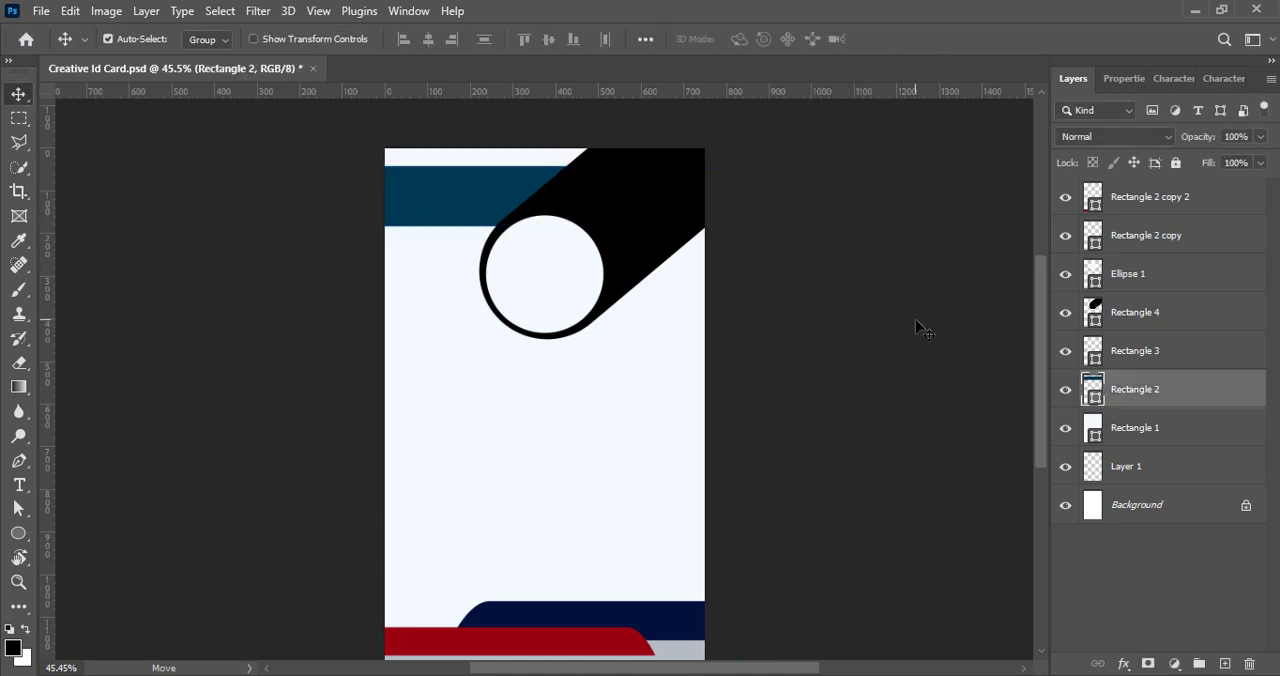
{"action": "key", "text": "ctrl+s"}
- Recolour the tilted black shape by sampling the footer band's red #990012 and shifting it to a slightly darker crimson
{"action": "left_click", "coordinate": [655, 235], "text": "ctrl"}
{"action": "scroll", "coordinate": [880, 297], "scroll_direction": "down", "scroll_amount": 2}
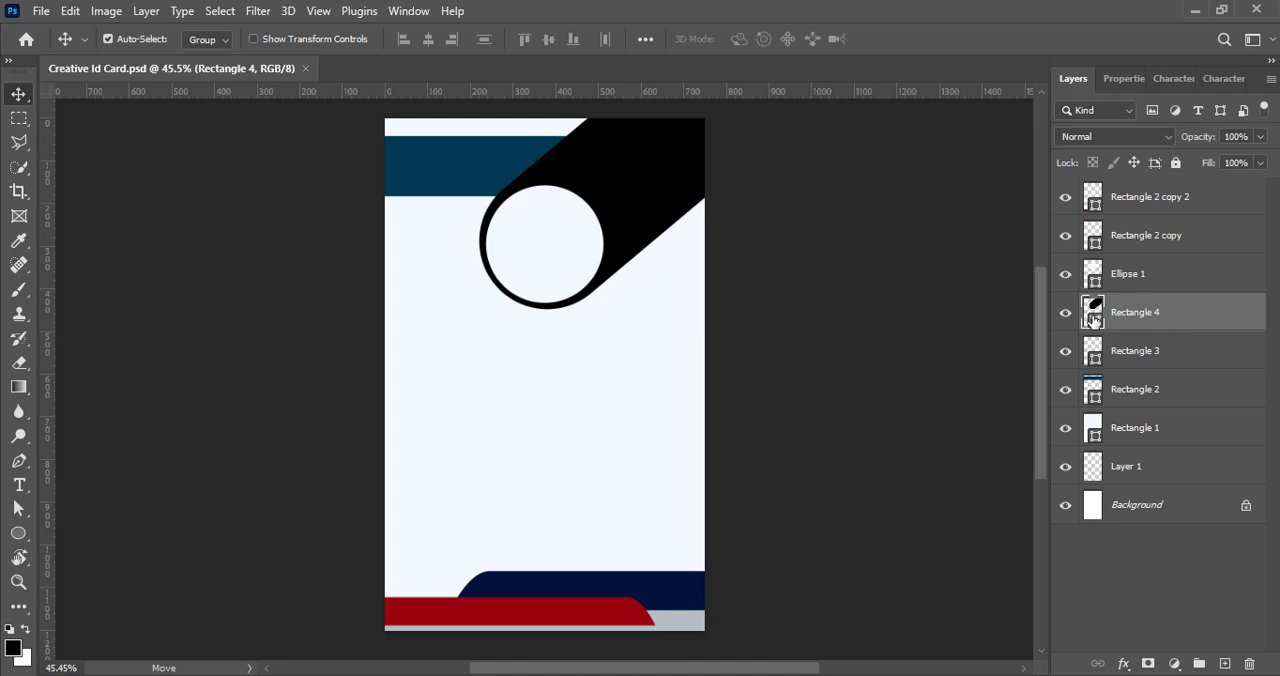
{"action": "double_click", "coordinate": [1093, 318]}
{"action": "left_click_drag", "start_coordinate": [1003, 312], "coordinate": [1035, 308]}
{"action": "left_click", "coordinate": [600, 610]}
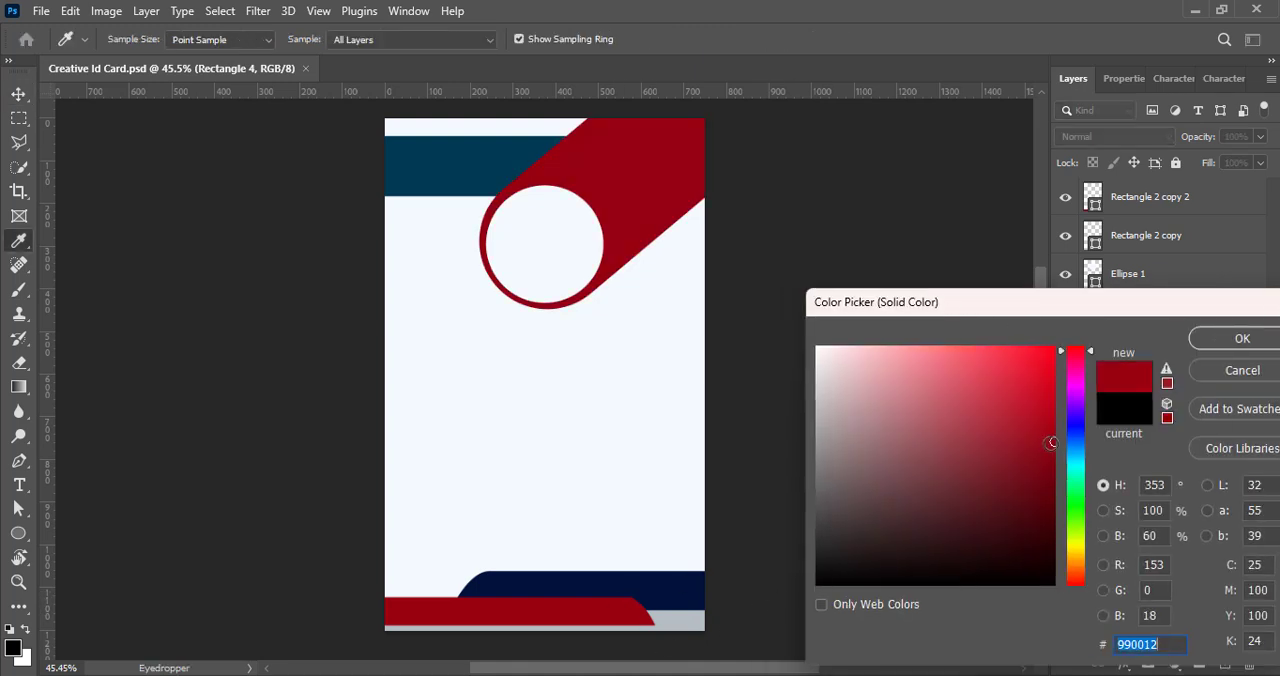
{"action": "left_click", "coordinate": [1055, 451]}
{"action": "left_click", "coordinate": [1242, 338]}
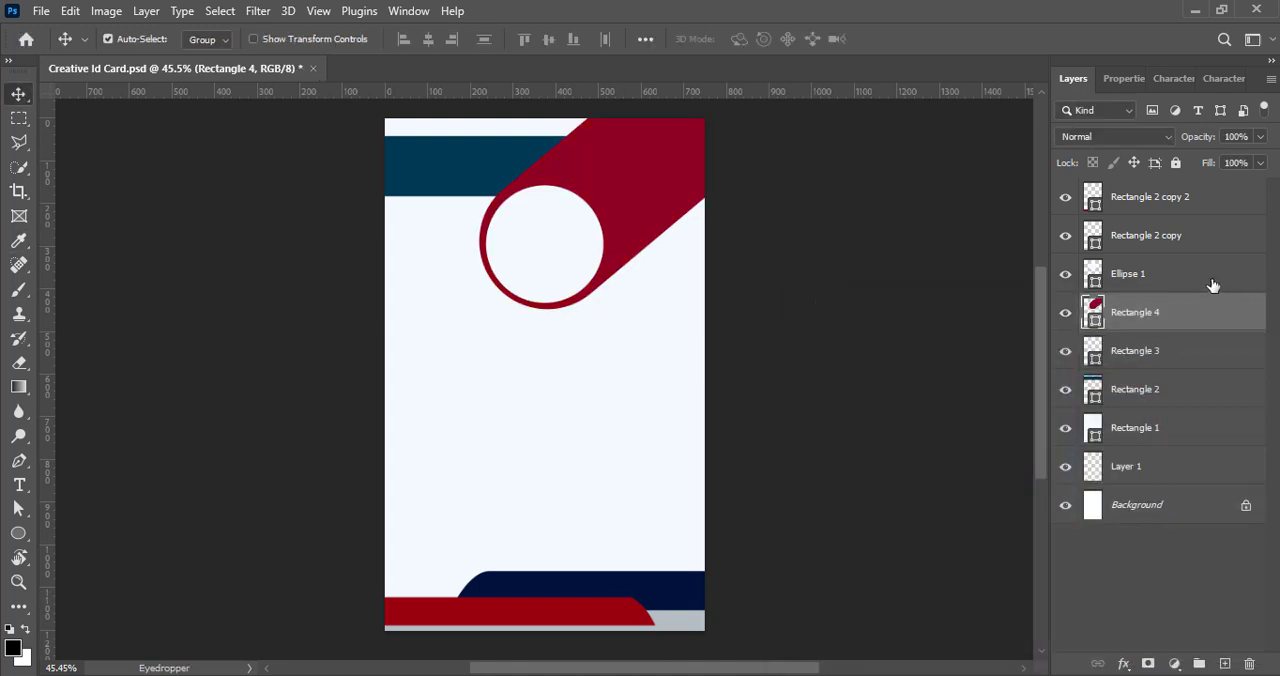
- Scale the circle and the crimson shape up slightly together and reposition them near the card's top
{"action": "left_click", "coordinate": [1128, 280], "text": "shift"}
{"action": "key", "text": "ctrl+t"}
{"action": "left_click_drag", "start_coordinate": [648, 305], "coordinate": [647, 333]}
{"action": "left_click_drag", "start_coordinate": [534, 298], "coordinate": [541, 255]}
{"action": "key", "text": "Return"}
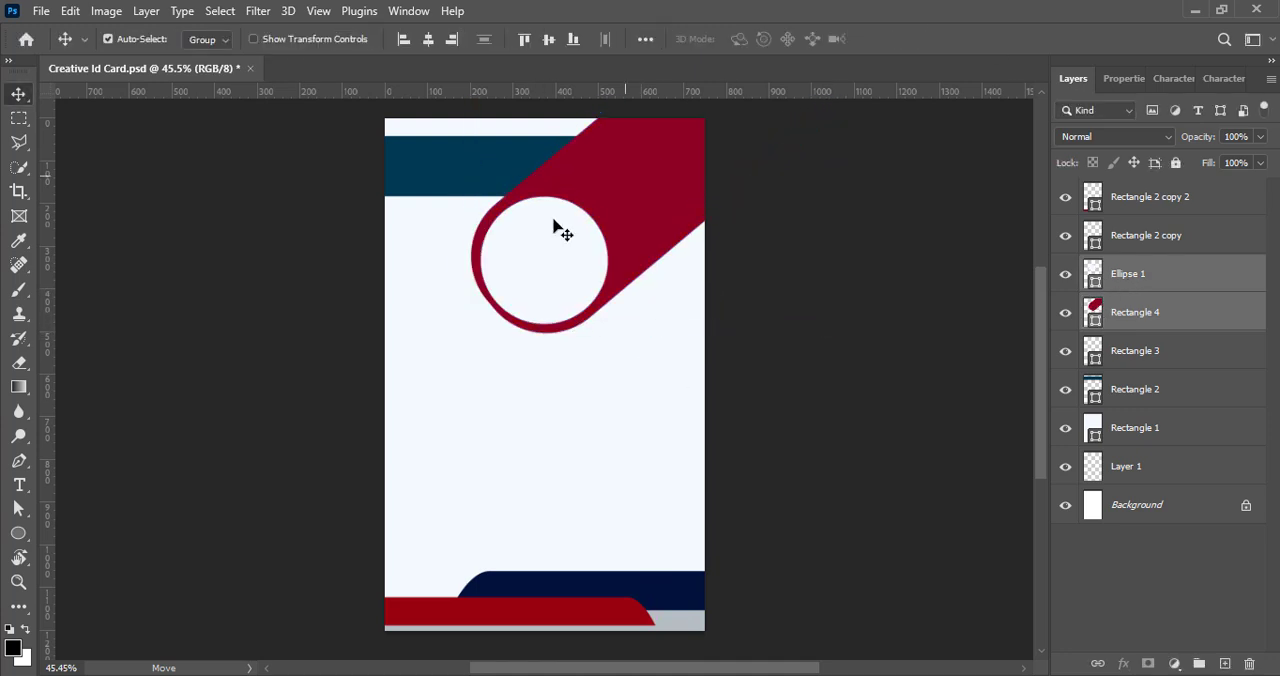
{"action": "left_click", "coordinate": [590, 290]}
{"action": "left_click_drag", "start_coordinate": [568, 284], "coordinate": [571, 283]}
- Increase the crimson shape's corner radii to the 172.75 px maximum, fully rounding the end around the circle
{"action": "left_click", "coordinate": [1157, 322]}
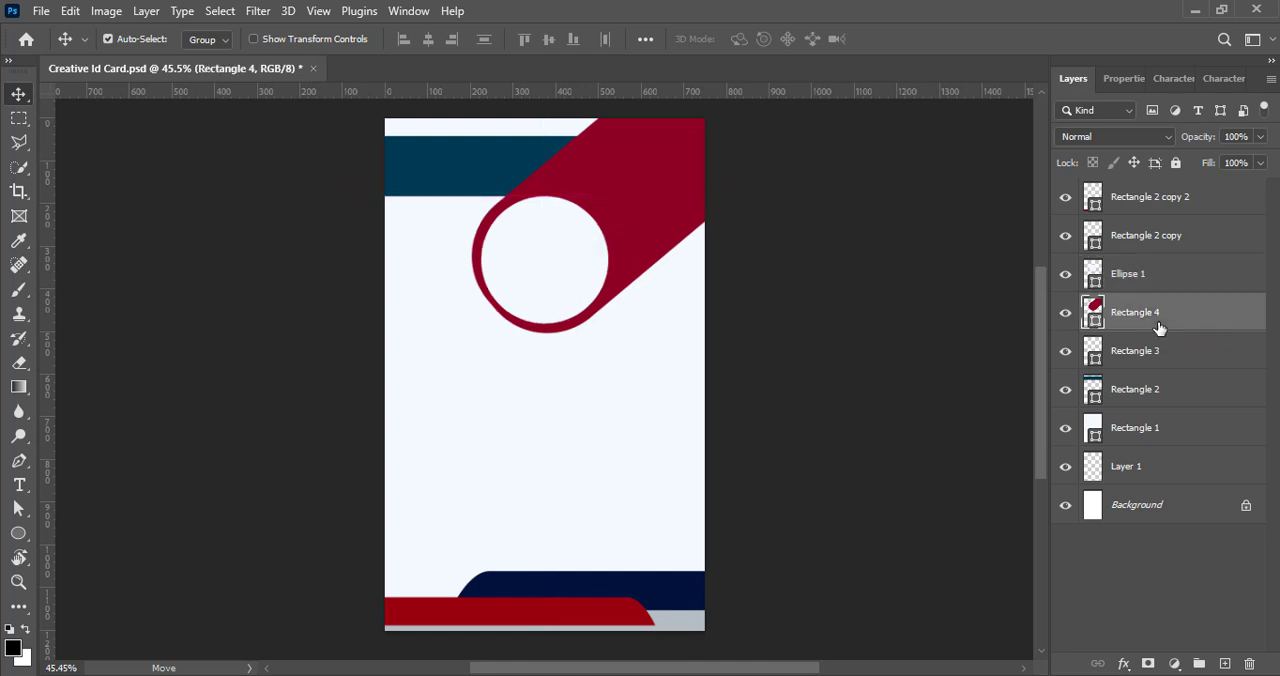
{"action": "left_click", "coordinate": [1098, 376]}
{"action": "type", "text": "185"}
{"action": "key", "text": "Return"}
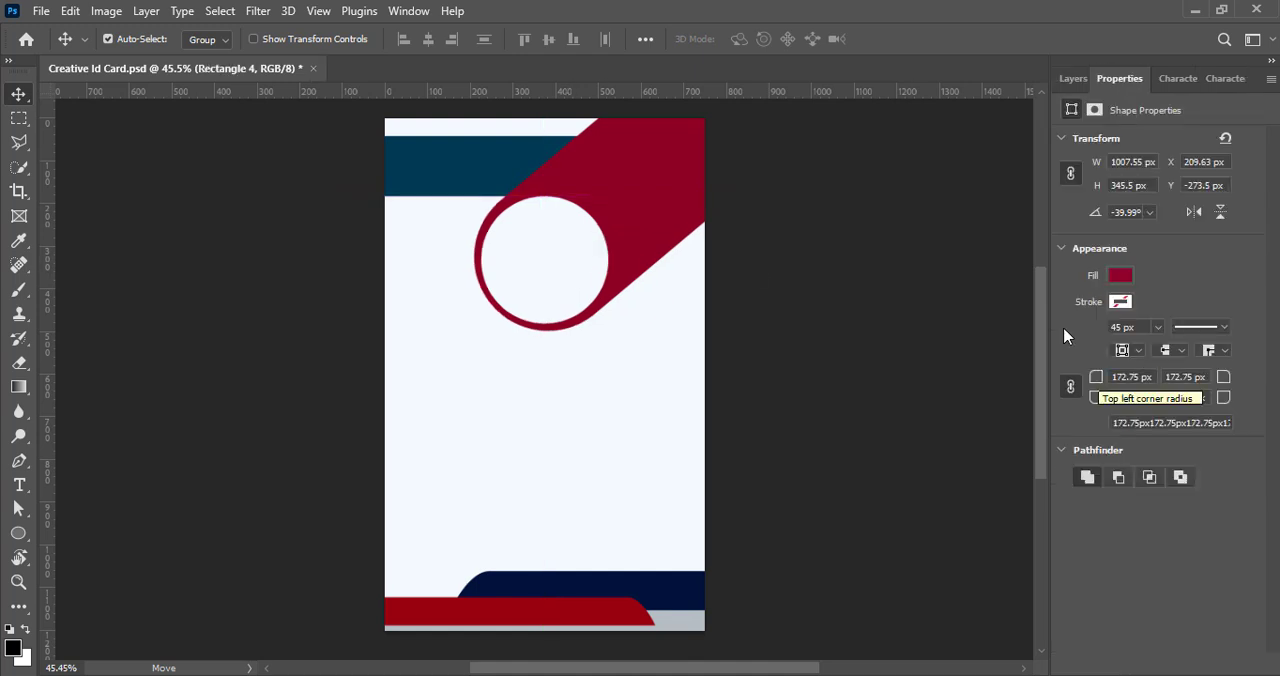
{"action": "left_click", "coordinate": [1073, 79]}
{"action": "left_click", "coordinate": [925, 323]}
- Add a new top layer and draw a rounded rectangle about 728 × 75 px across the card's left edge below the circle
{"action": "key", "text": "ctrl+alt+shift+n"}
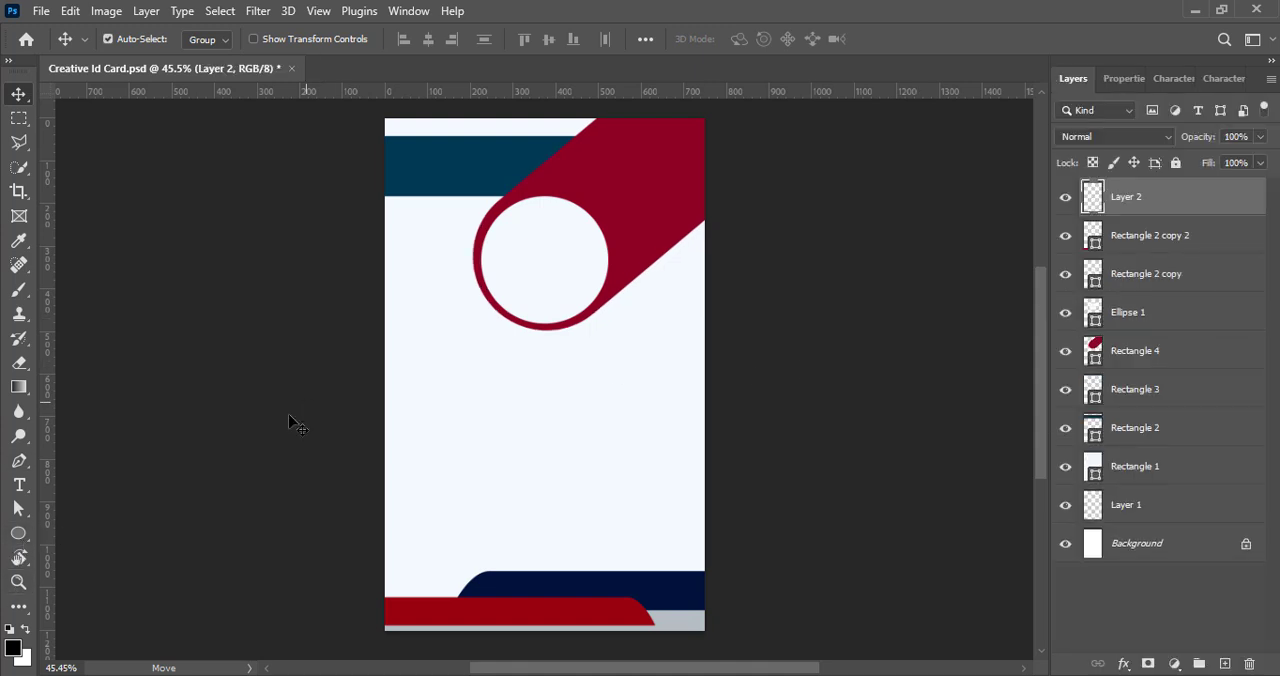
{"action": "key", "text": "u"}
{"action": "key", "text": "shift+u"}
{"action": "mouse_move", "coordinate": [245, 340]}
{"action": "left_mouse_down"}
{"action": "mouse_move", "coordinate": [483, 378]}
{"action": "mouse_move", "coordinate": [556, 370]}
{"action": "left_mouse_up"}
- Remove the new bar's stroke and fill it with the recently used footer red
{"action": "left_click", "coordinate": [1120, 301]}
{"action": "left_click", "coordinate": [1027, 342]}
{"action": "left_click", "coordinate": [1121, 279]}
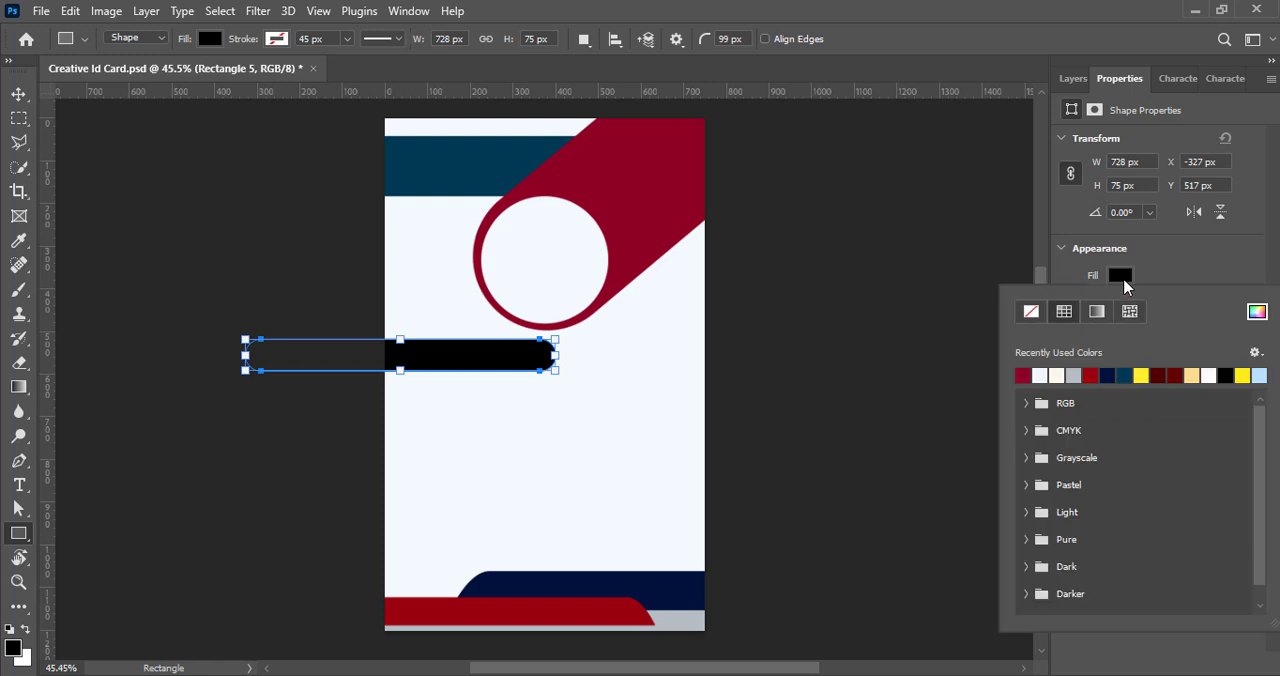
{"action": "left_click", "coordinate": [1092, 375]}
{"action": "left_click", "coordinate": [19, 96]}
{"action": "left_click", "coordinate": [1073, 79]}
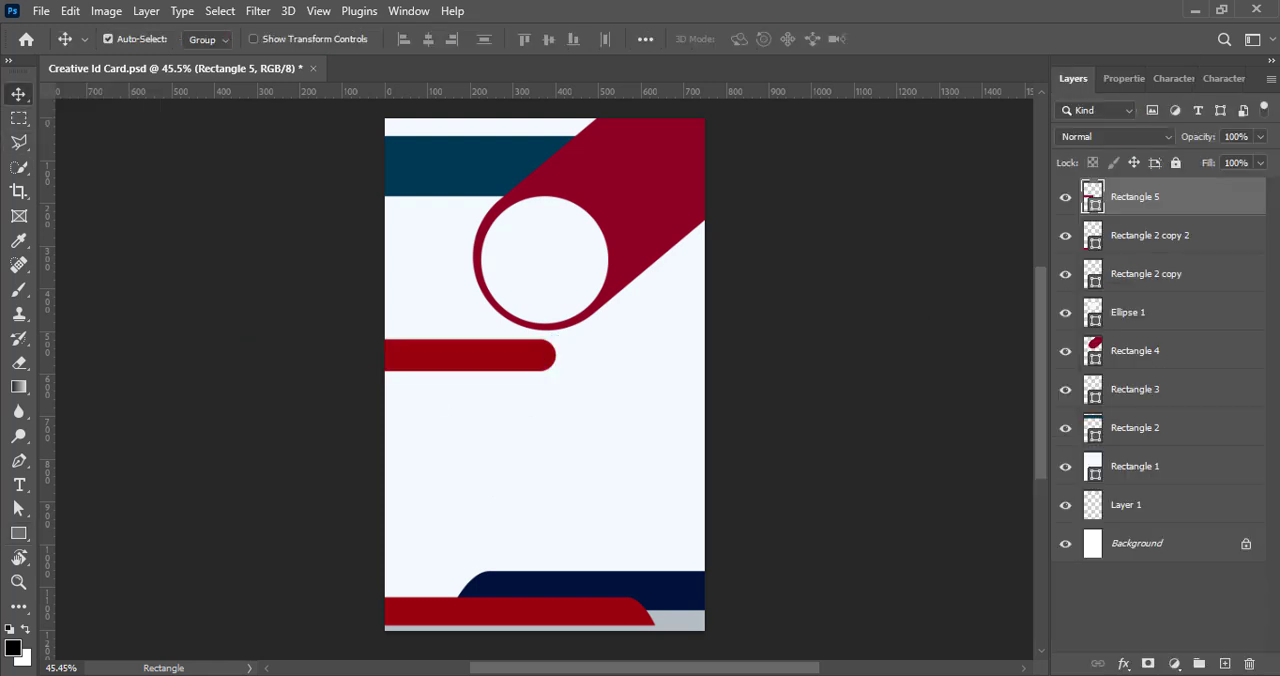
- Move the red bar over the left part of the teal header and rotate it diagonally to about -49°
{"action": "left_click_drag", "start_coordinate": [496, 352], "coordinate": [475, 178]}
{"action": "key", "text": "ctrl+t"}
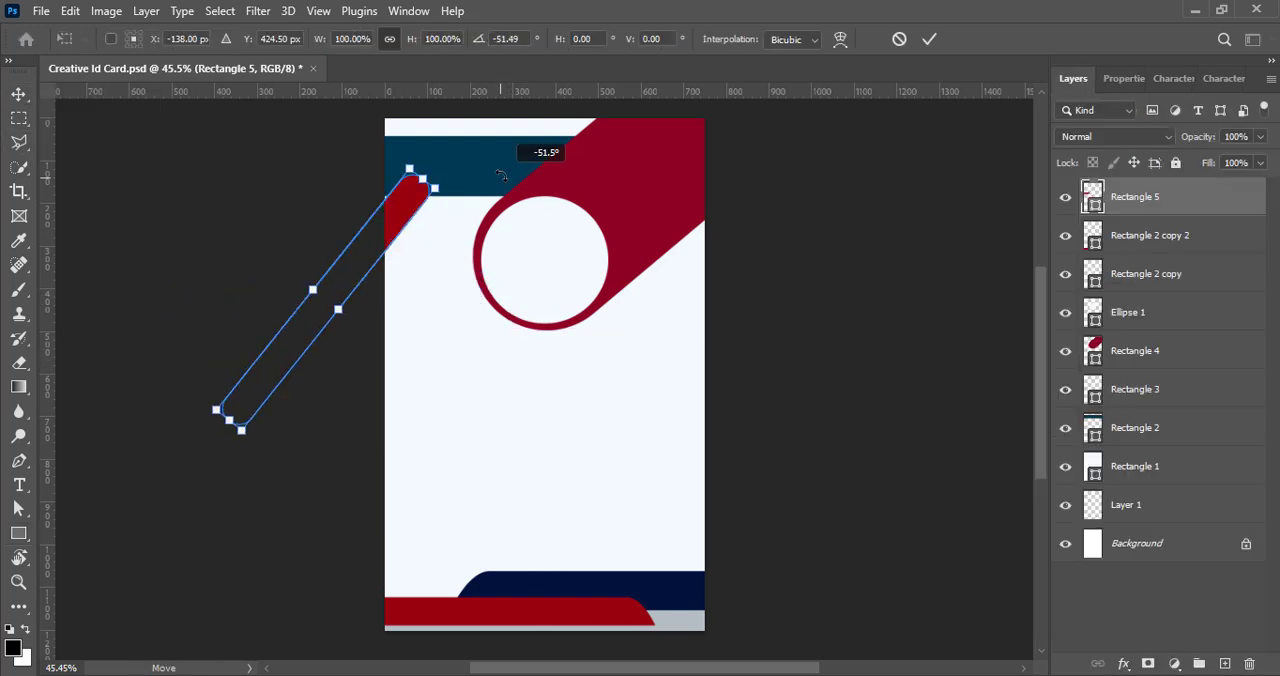
{"action": "left_click_drag", "start_coordinate": [405, 215], "coordinate": [463, 198]}
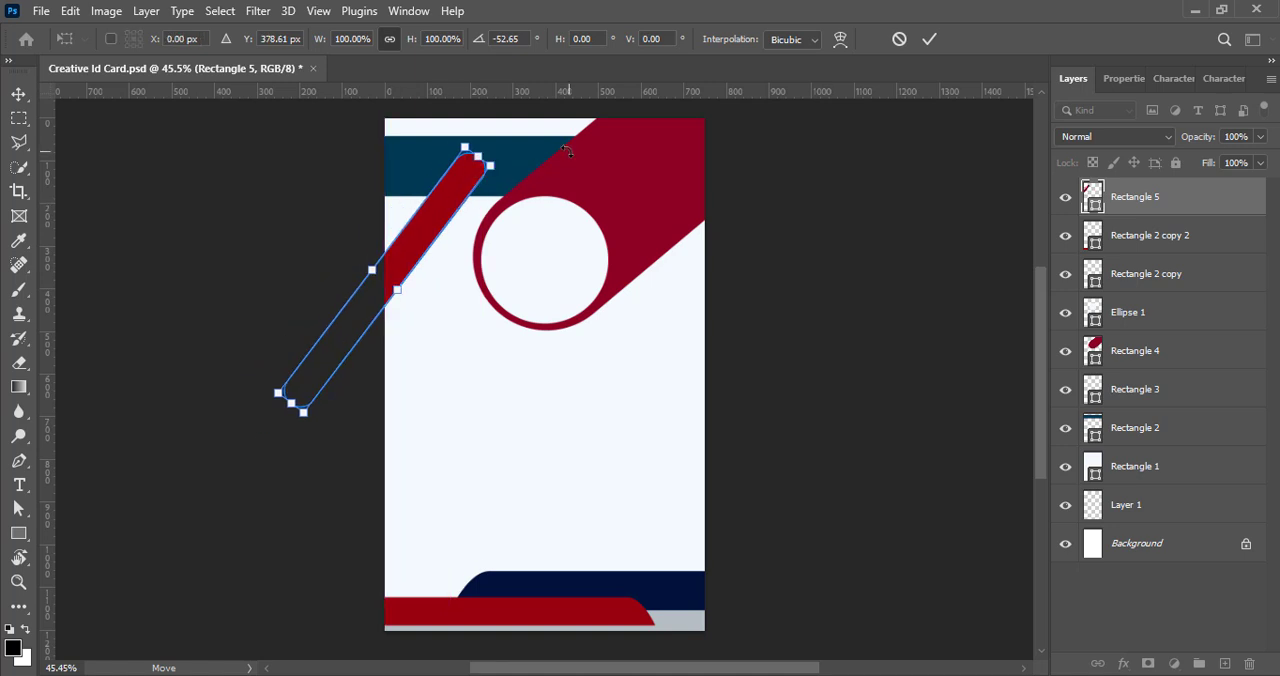
{"action": "left_click", "coordinate": [929, 40]}
{"action": "key", "text": "ctrl+t"}
{"action": "left_click_drag", "start_coordinate": [526, 172], "coordinate": [532, 180]}
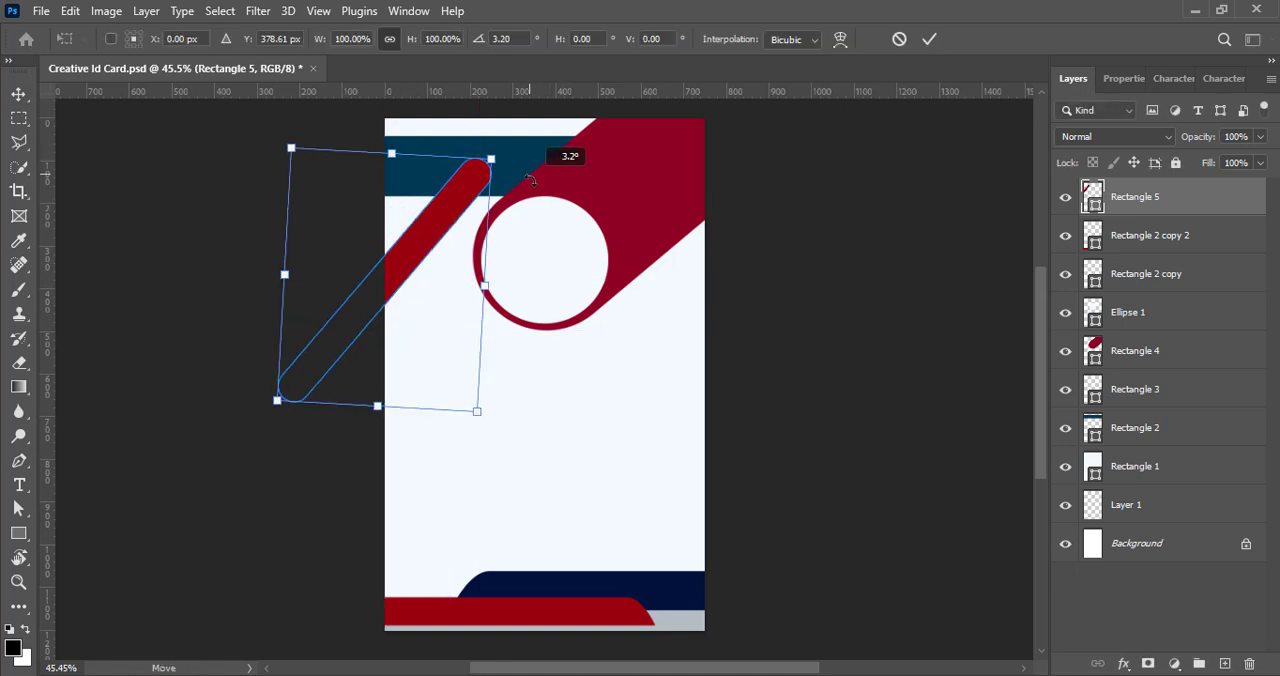
{"action": "left_click", "coordinate": [929, 39]}
- Duplicate the diagonal red bar to its upper left and scale the copy to about 80%
{"action": "left_click_drag", "start_coordinate": [455, 223], "coordinate": [394, 206]}
{"action": "key", "text": "ctrl+t"}
{"action": "left_click_drag", "start_coordinate": [391, 400], "coordinate": [414, 340]}
{"action": "key", "text": "ctrl+z"}
{"action": "left_click_drag", "start_coordinate": [339, 236], "coordinate": [373, 236]}
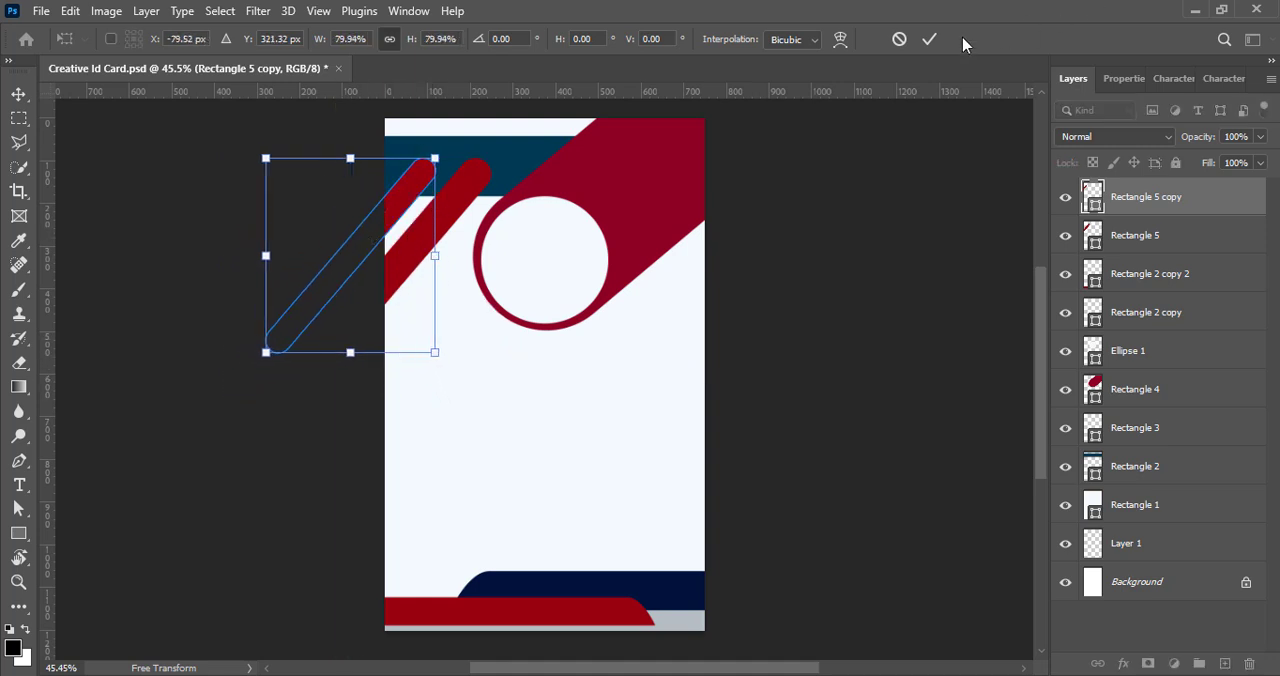
{"action": "left_click", "coordinate": [929, 39]}
- Nudge the larger red bar slightly up and right, leaving a narrow gap beside the smaller copy
{"action": "left_click_drag", "start_coordinate": [463, 206], "coordinate": [460, 205]}
{"action": "key", "text": "Up"}
{"action": "key", "text": "Up"}
{"action": "key", "text": "Up"}
{"action": "key", "text": "Up"}
{"action": "key", "text": "Up"}
{"action": "key", "text": "Up"}
{"action": "key", "text": "Up"}
{"action": "key", "text": "Up"}
{"action": "key", "text": "Up"}
{"action": "key", "text": "Up"}
{"action": "key", "text": "Up"}
{"action": "key", "text": "Up"}
{"action": "key", "text": "Up"}
{"action": "key", "text": "Up"}
{"action": "key", "text": "Up"}
{"action": "key", "text": "Up"}
{"action": "key", "text": "Up"}
{"action": "key", "text": "Up"}
{"action": "key", "text": "Up"}
{"action": "key", "text": "Up"}
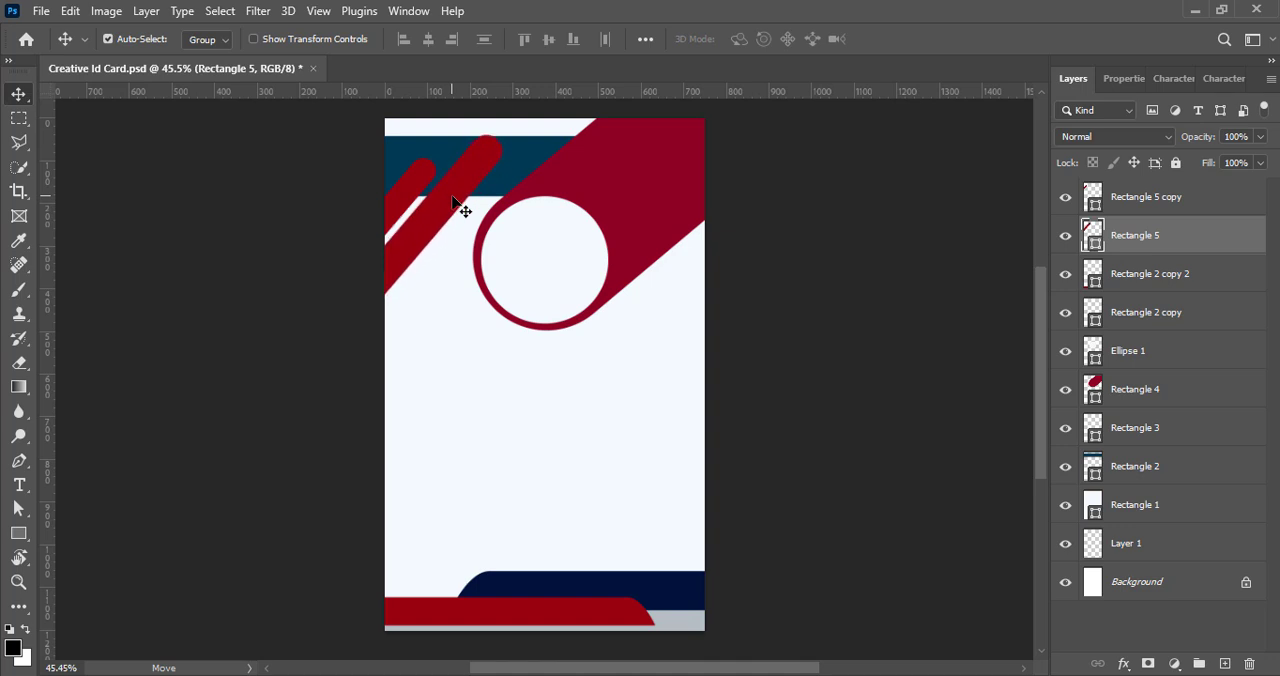
{"action": "key", "text": "Right"}
{"action": "key", "text": "Right"}
{"action": "key", "text": "Right"}
{"action": "key", "text": "Right"}
{"action": "key", "text": "Right"}
{"action": "key", "text": "Right"}
{"action": "key", "text": "Right"}
{"action": "key", "text": "Right"}
{"action": "key", "text": "Down"}
{"action": "key", "text": "Down"}
{"action": "key", "text": "Down"}
{"action": "key", "text": "Down"}
{"action": "key", "text": "Down"}
{"action": "key", "text": "Down"}
{"action": "key", "text": "Down"}
{"action": "key", "text": "Down"}
{"action": "key", "text": "Down"}
{"action": "key", "text": "Down"}
{"action": "key", "text": "Down"}
{"action": "key", "text": "Down"}
{"action": "key", "text": "Down"}
{"action": "key", "text": "Down"}
{"action": "key", "text": "Down"}
{"action": "key", "text": "Down"}
{"action": "key", "text": "Down"}
{"action": "key", "text": "Down"}
{"action": "key", "text": "Down"}
{"action": "key", "text": "Down"}
{"action": "key", "text": "Left"}
{"action": "key", "text": "Left"}
{"action": "key", "text": "Left"}
{"action": "key", "text": "Left"}
{"action": "key", "text": "Left"}
{"action": "key", "text": "Left"}
{"action": "key", "text": "Left"}
{"action": "key", "text": "Left"}
{"action": "key", "text": "Left"}
{"action": "key", "text": "Left"}
{"action": "key", "text": "Left"}
{"action": "key", "text": "Left"}
{"action": "key", "text": "Left"}
{"action": "key", "text": "Left"}
{"action": "key", "text": "Left"}
{"action": "key", "text": "Left"}
{"action": "key", "text": "Left"}
{"action": "key", "text": "Left"}
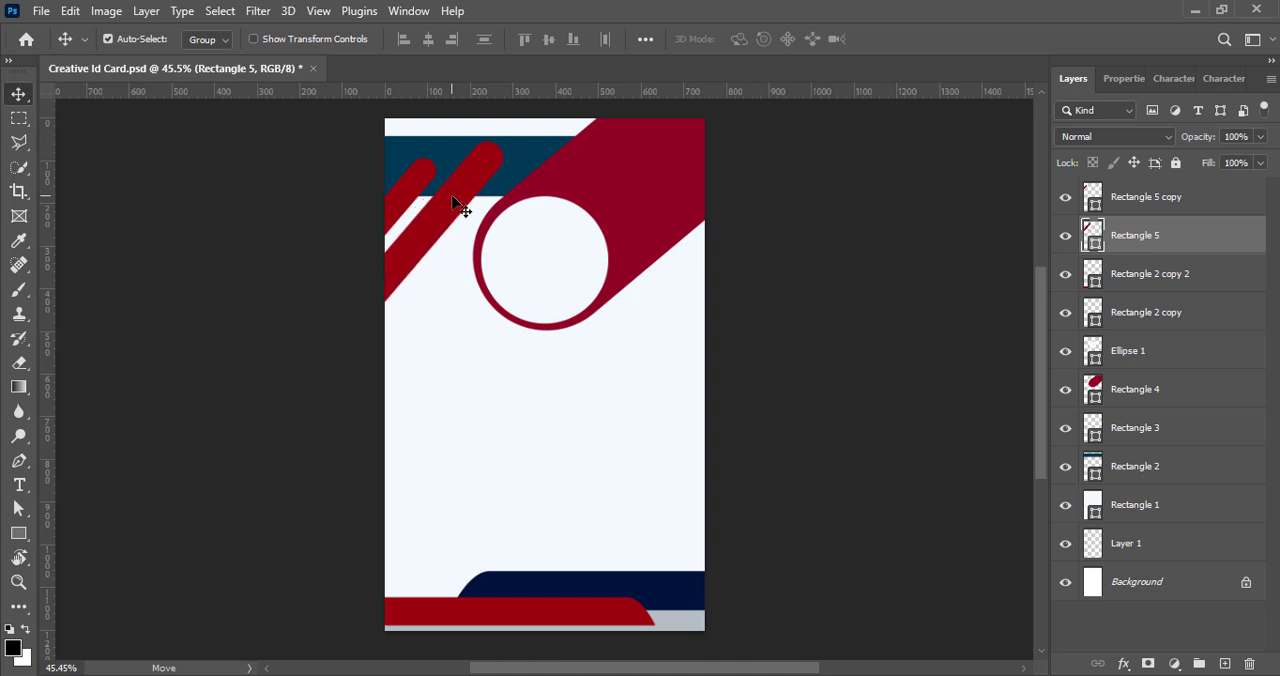
{"action": "left_click", "coordinate": [785, 232]}
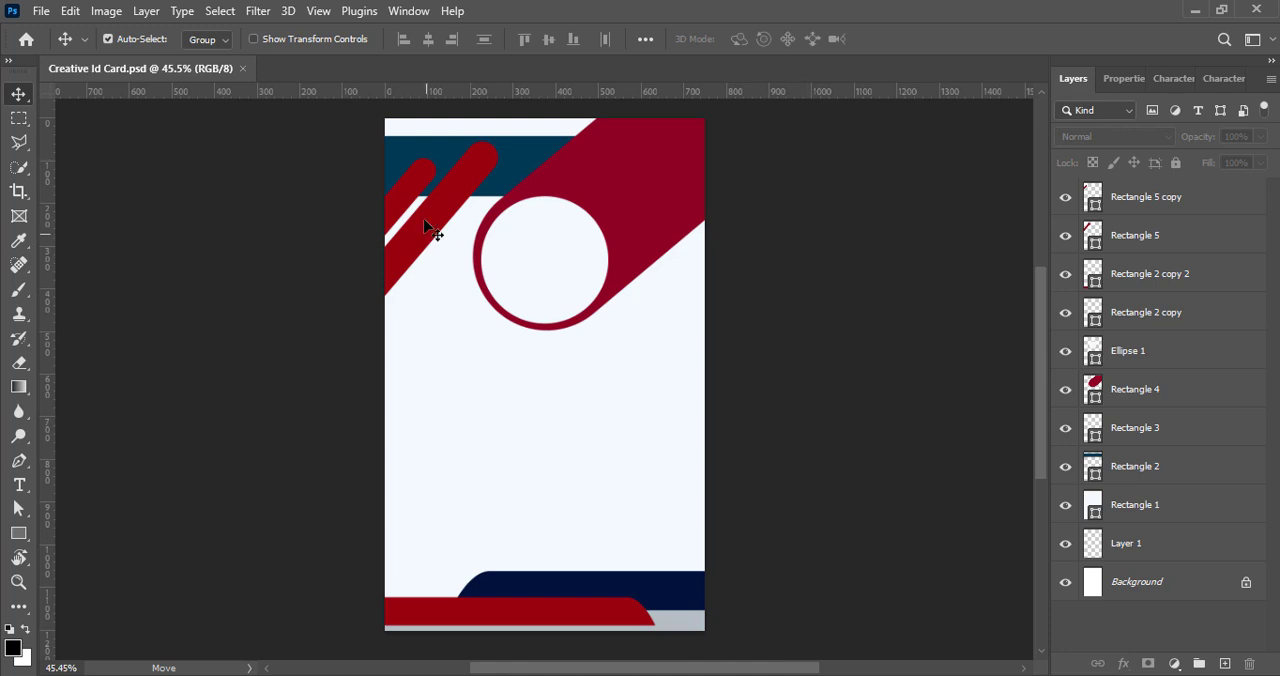
- Recolour the dark teal header band to the lighter teal 048291
{"action": "left_click", "coordinate": [505, 164]}
{"action": "double_click", "coordinate": [1093, 470]}
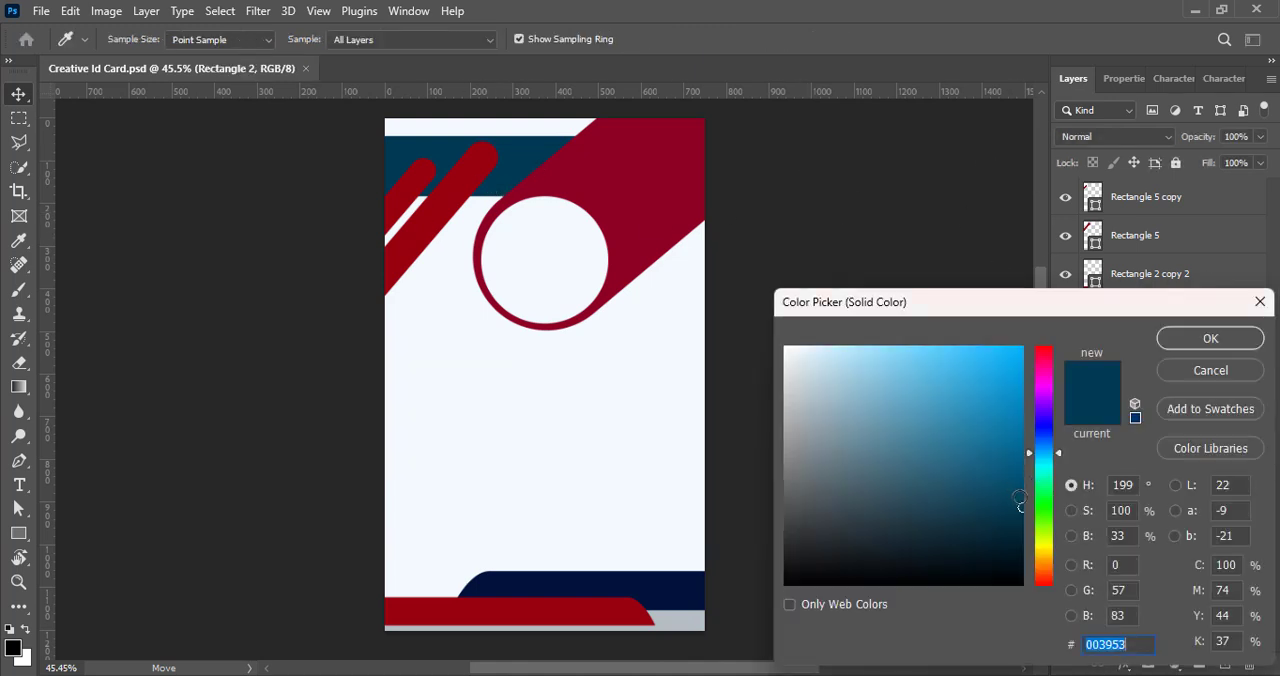
{"action": "left_click_drag", "start_coordinate": [1022, 500], "coordinate": [1020, 451]}
{"action": "left_click", "coordinate": [1048, 465]}
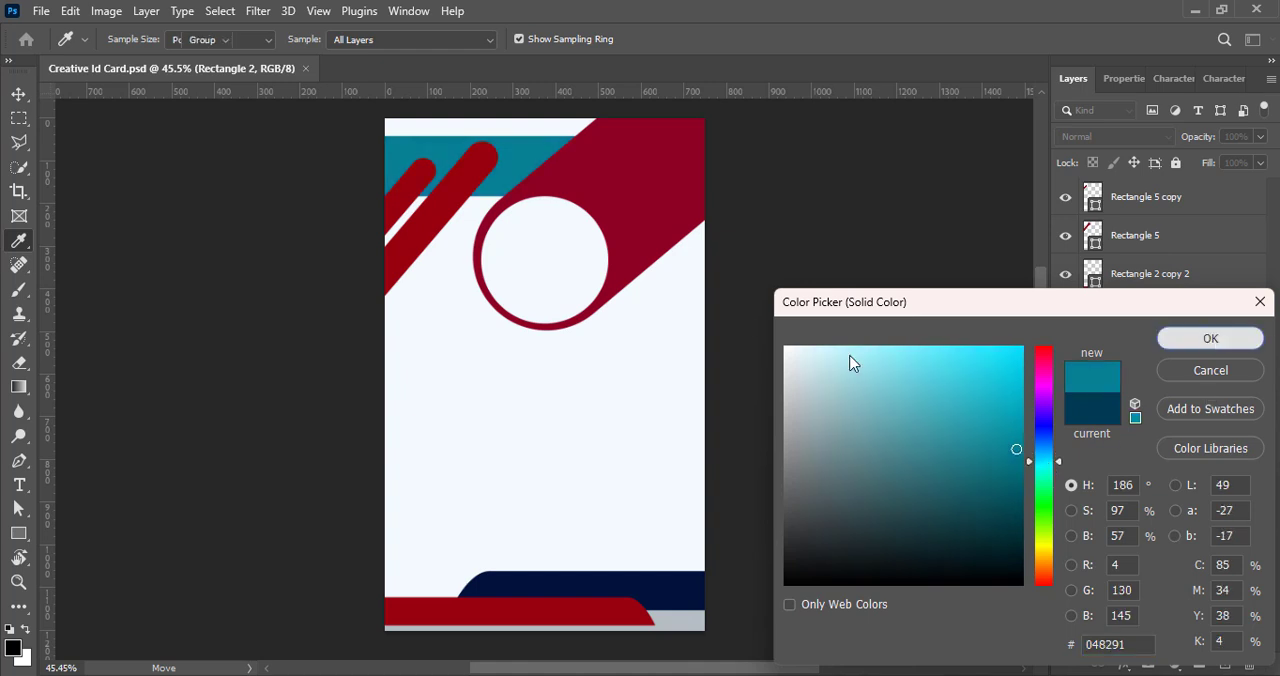
{"action": "key", "text": "Return"}
- Duplicate the larger red bar to the card's lower right edge, tilt it slightly flatter and place it just above the footer
{"action": "key", "text": "v"}
{"action": "left_click_drag", "start_coordinate": [437, 251], "coordinate": [820, 370]}
{"action": "key", "text": "ctrl+t"}
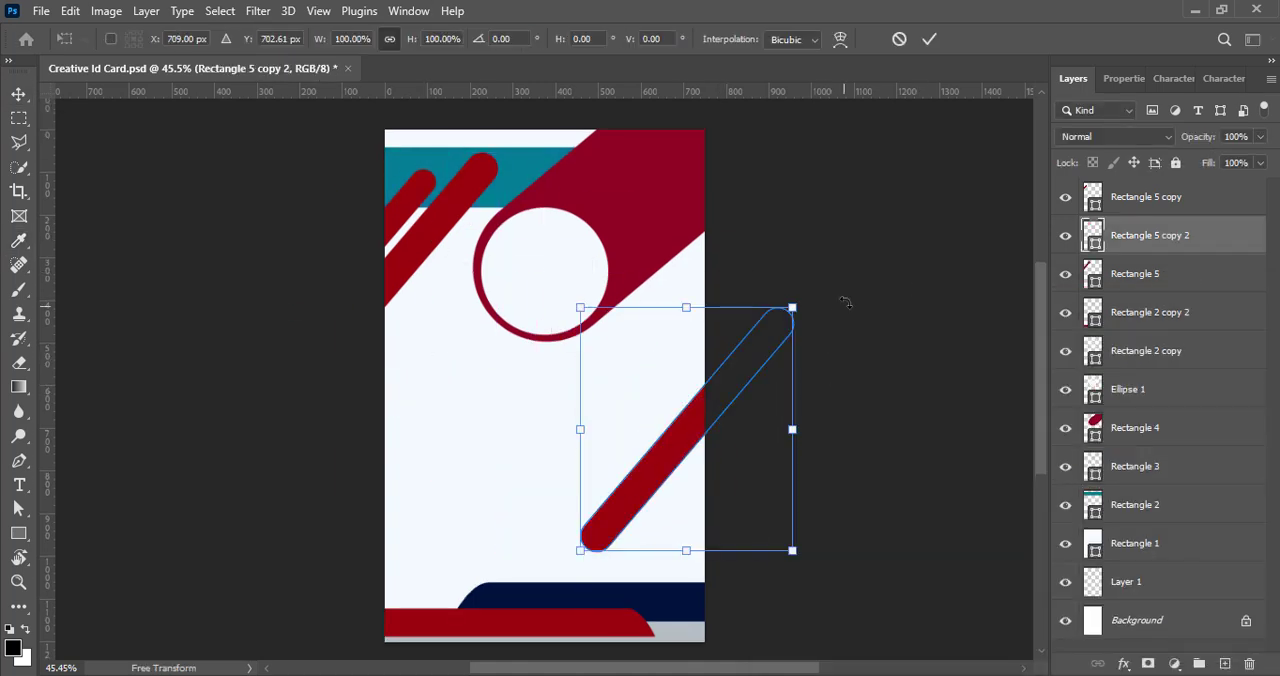
{"action": "left_click_drag", "start_coordinate": [846, 297], "coordinate": [849, 317]}
{"action": "key", "text": "Return"}
{"action": "left_click_drag", "start_coordinate": [631, 495], "coordinate": [691, 528]}
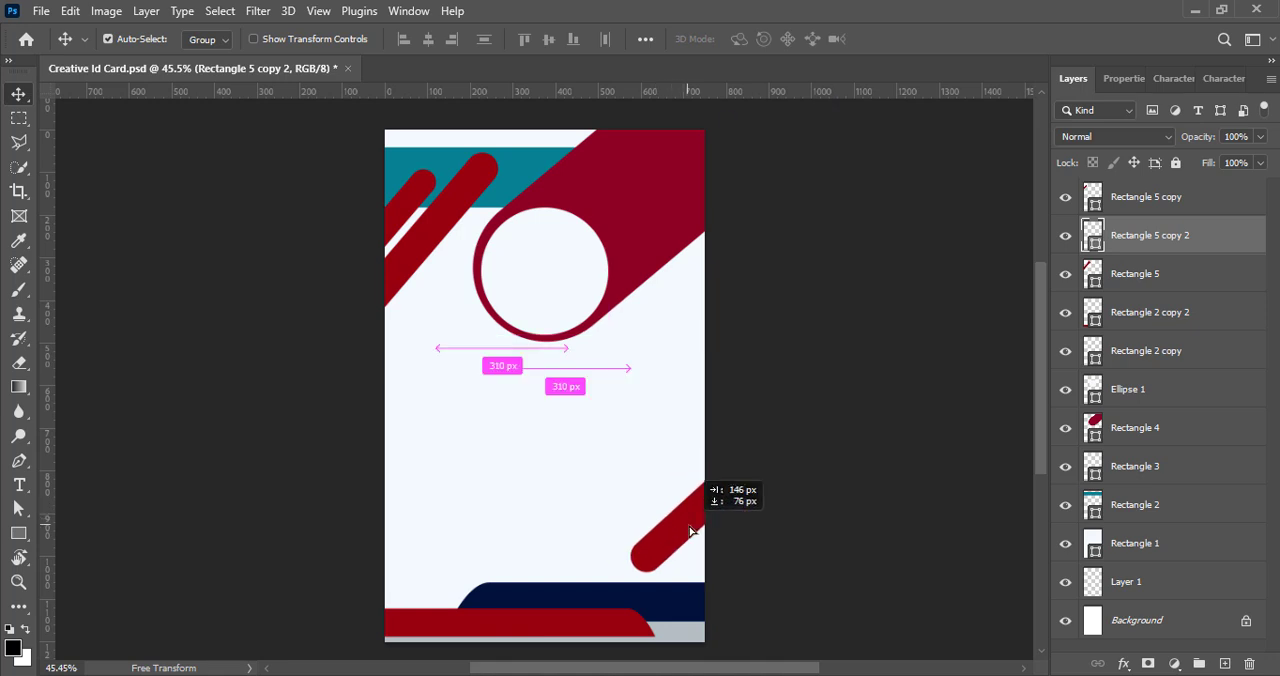
- Fill the lower right bar with the teal sampled from the header band
{"action": "double_click", "coordinate": [1093, 235]}
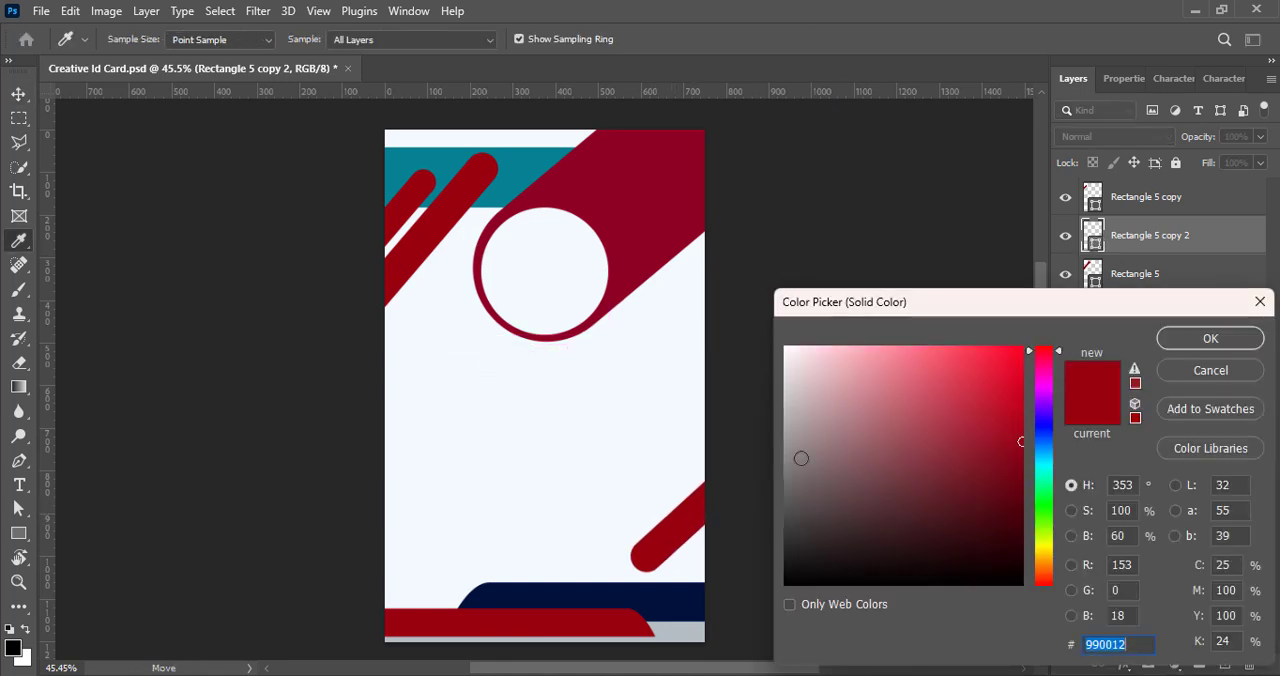
{"action": "left_click", "coordinate": [531, 151]}
{"action": "left_click", "coordinate": [1210, 340]}
{"action": "key", "text": "v"}
- Rotate the two red header bars together to a slightly flatter angle, shift them into place and save the file
{"action": "left_click", "coordinate": [431, 251], "text": "ctrl"}
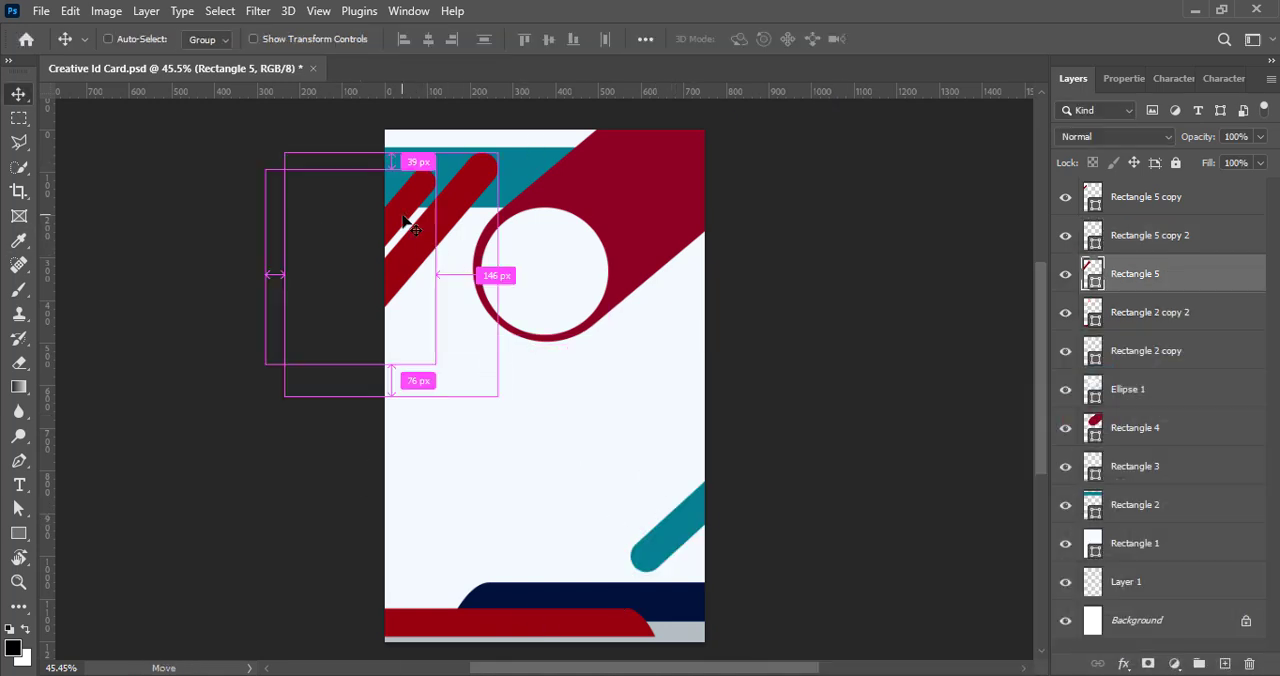
{"action": "left_click", "coordinate": [1170, 198], "text": "ctrl"}
{"action": "key", "text": "ctrl+t"}
{"action": "left_click_drag", "start_coordinate": [590, 124], "coordinate": [596, 143]}
{"action": "left_click_drag", "start_coordinate": [424, 243], "coordinate": [417, 238]}
{"action": "left_click", "coordinate": [930, 39]}
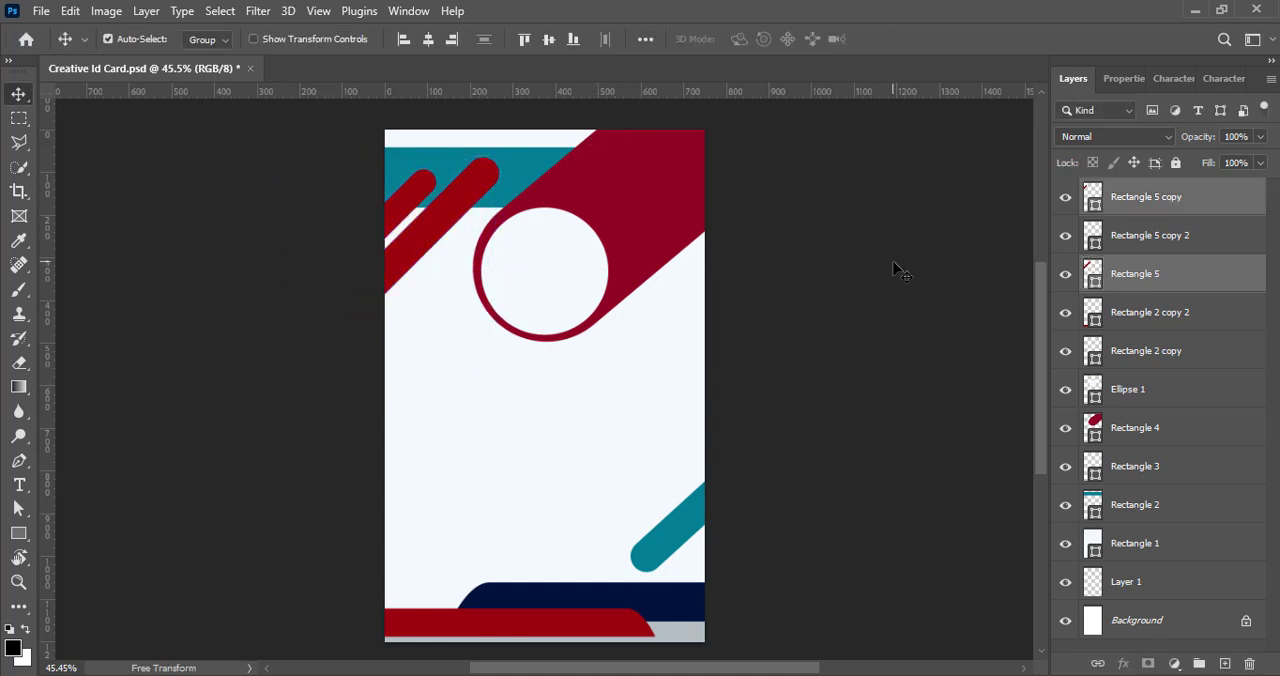
{"action": "left_click", "coordinate": [897, 270]}
{"action": "key", "text": "ctrl+s"}
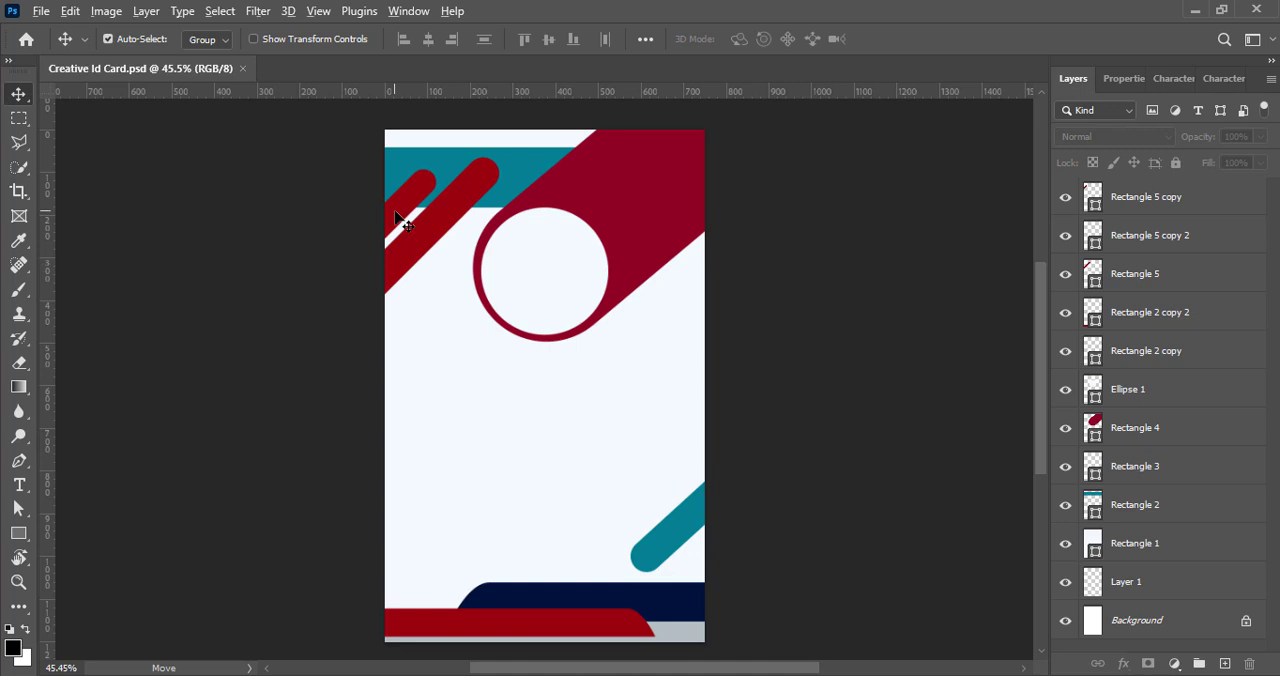
- Duplicate the smaller red bar above the lower right teal bar, rotate it about 4.1° to run parallel, and save
{"action": "left_click_drag", "start_coordinate": [405, 225], "coordinate": [778, 375]}
{"action": "key", "text": "ctrl+t"}
{"action": "left_click_drag", "start_coordinate": [872, 318], "coordinate": [878, 328]}
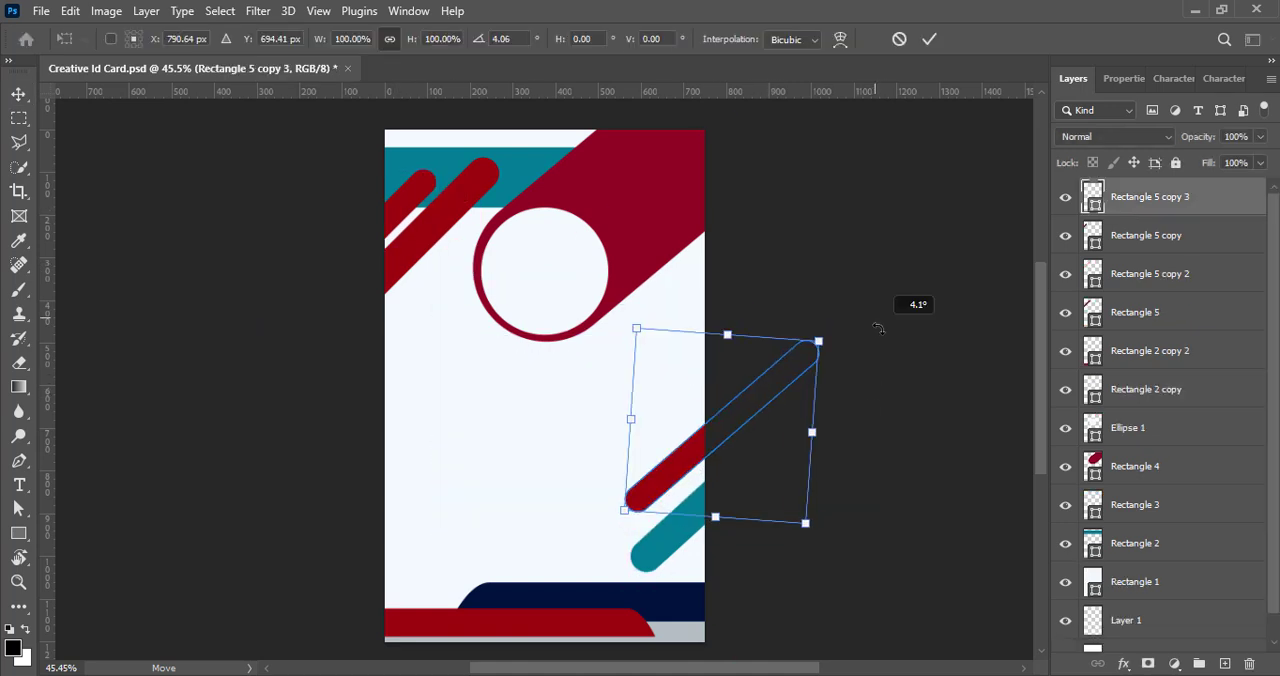
{"action": "left_click_drag", "start_coordinate": [712, 443], "coordinate": [729, 443]}
{"action": "left_click", "coordinate": [929, 39]}
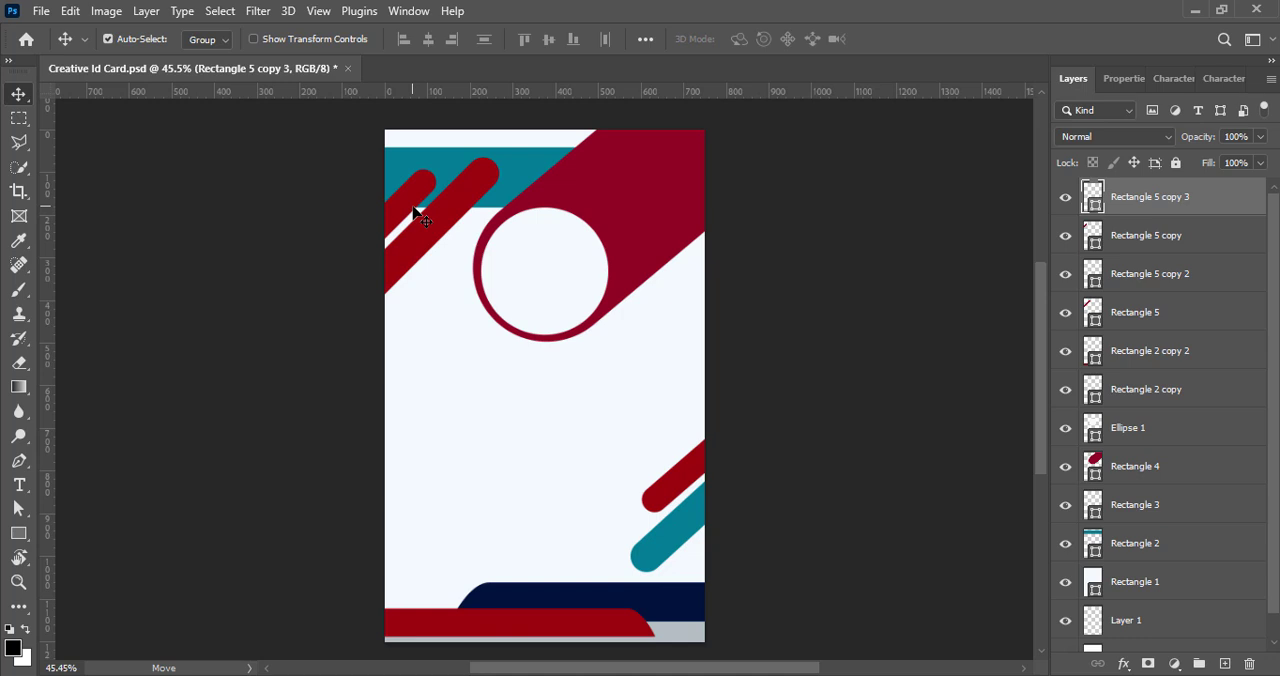
{"action": "key", "text": "ctrl+s"}
- Duplicate the teal bar to the lower left edge above the footer, put its layer directly above Rectangle 1, and save
{"action": "left_click_drag", "start_coordinate": [700, 518], "coordinate": [423, 566]}
{"action": "left_click_drag", "start_coordinate": [1150, 273], "coordinate": [1182, 609]}
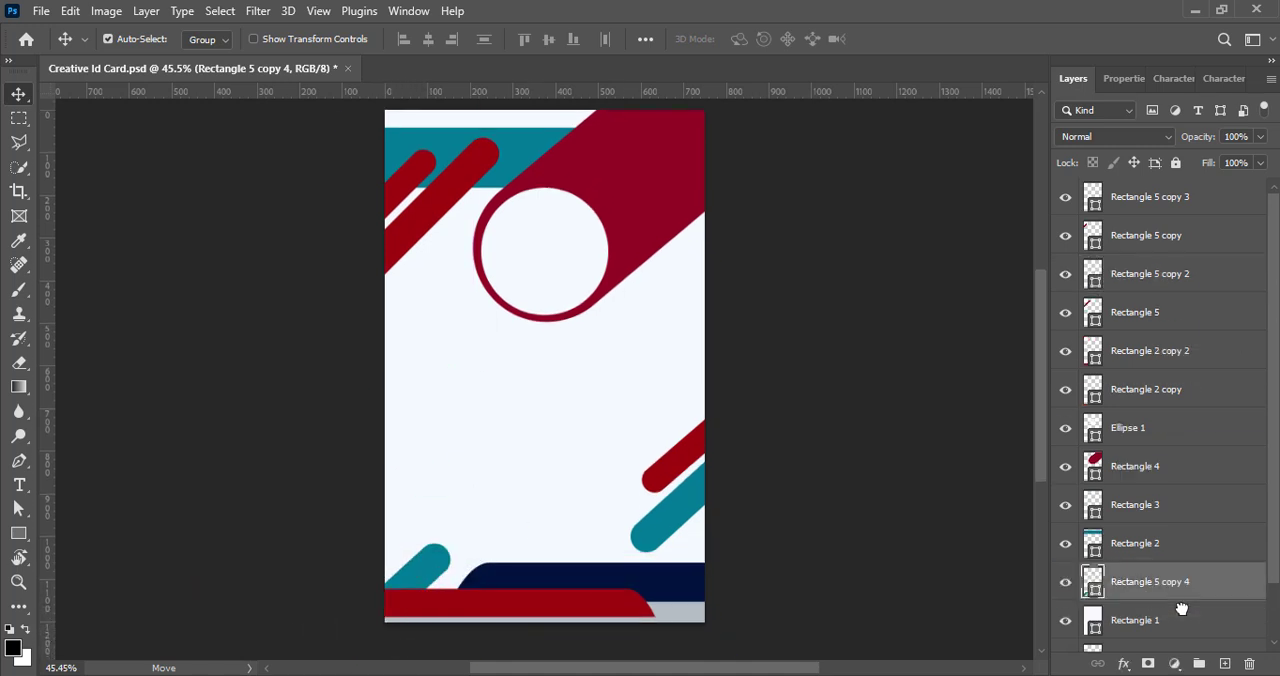
{"action": "left_click_drag", "start_coordinate": [425, 575], "coordinate": [414, 539]}
{"action": "left_click", "coordinate": [793, 385], "text": "ctrl"}
{"action": "key", "text": "ctrl+s"}
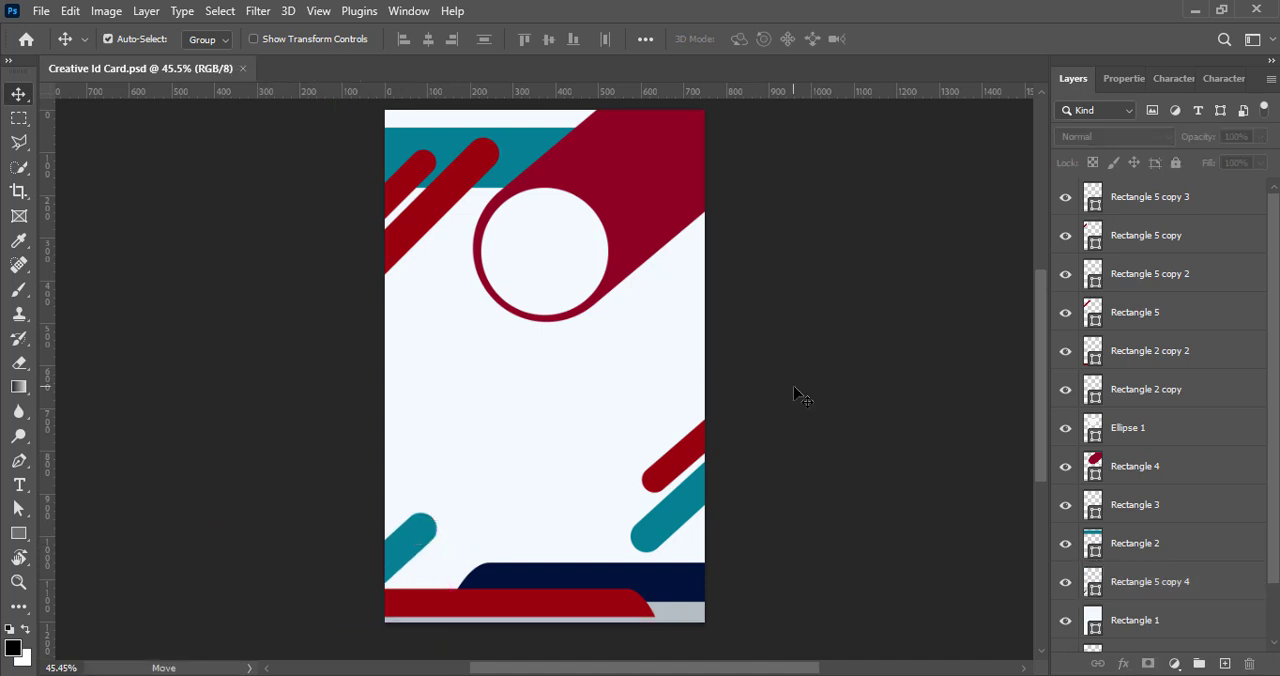
- Scale down the lower left teal bar to a thinner, shorter accent
{"action": "left_click", "coordinate": [405, 562], "text": "ctrl"}
{"action": "key", "text": "ctrl+t"}
{"action": "scroll", "coordinate": [334, 494], "scroll_direction": "down", "scroll_amount": 3}
{"action": "left_click_drag", "start_coordinate": [196, 612], "coordinate": [281, 535]}
{"action": "left_click", "coordinate": [928, 39]}
{"action": "scroll", "coordinate": [888, 390], "scroll_direction": "up", "scroll_amount": 4}
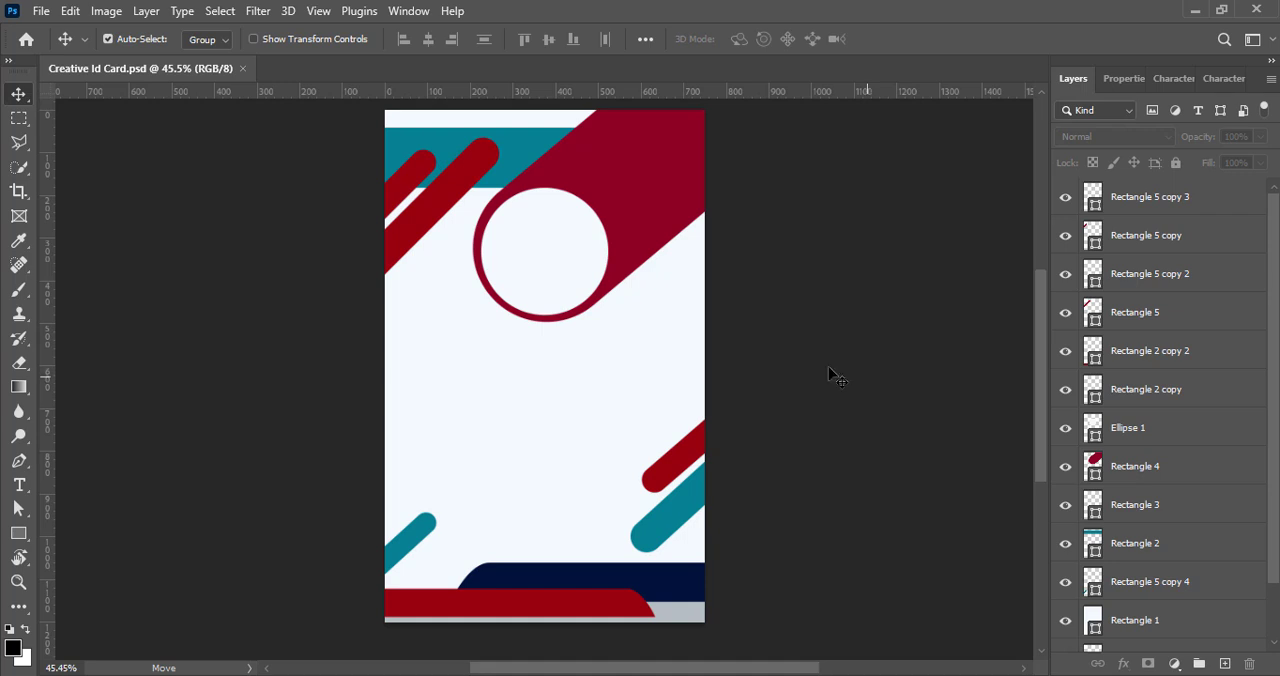
- Duplicate the teal header band and position the copy at the card's left edge just below the photo circle
{"action": "left_click_drag", "start_coordinate": [520, 178], "coordinate": [533, 325]}
{"action": "key", "text": "Up"}
{"action": "key", "text": "Up"}
{"action": "key", "text": "Up"}
{"action": "key", "text": "Up"}
{"action": "key", "text": "Up"}
{"action": "key", "text": "Up"}
{"action": "key", "text": "Up"}
{"action": "key", "text": "Up"}
{"action": "key", "text": "Up"}
{"action": "key", "text": "Up"}
{"action": "key", "text": "Up"}
{"action": "key", "text": "Up"}
{"action": "key", "text": "Up"}
{"action": "key", "text": "Up"}
{"action": "key", "text": "Up"}
{"action": "key", "text": "Up"}
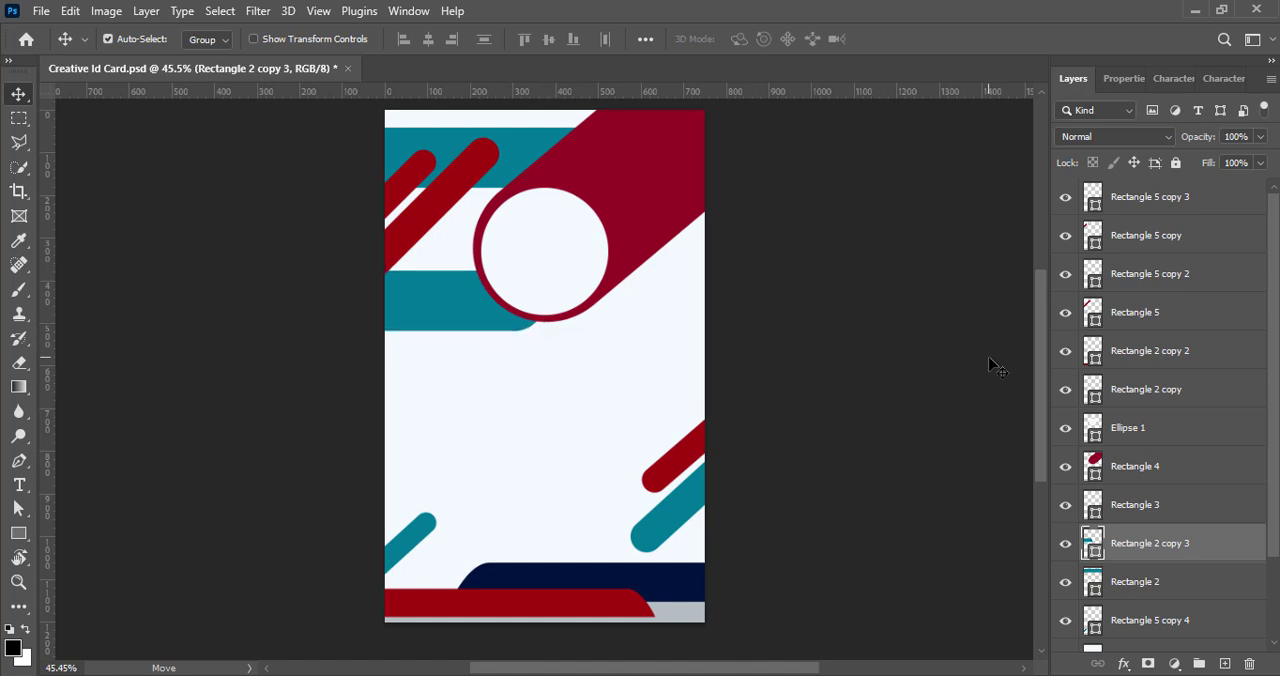
{"action": "key", "text": "Down"}
{"action": "key", "text": "Down"}
{"action": "key", "text": "Down"}
{"action": "key", "text": "Down"}
{"action": "key", "text": "Down"}
{"action": "key", "text": "Down"}
{"action": "key", "text": "Down"}
{"action": "key", "text": "Down"}
{"action": "key", "text": "Down"}
{"action": "key", "text": "Down"}
{"action": "key", "text": "Down"}
{"action": "key", "text": "Down"}
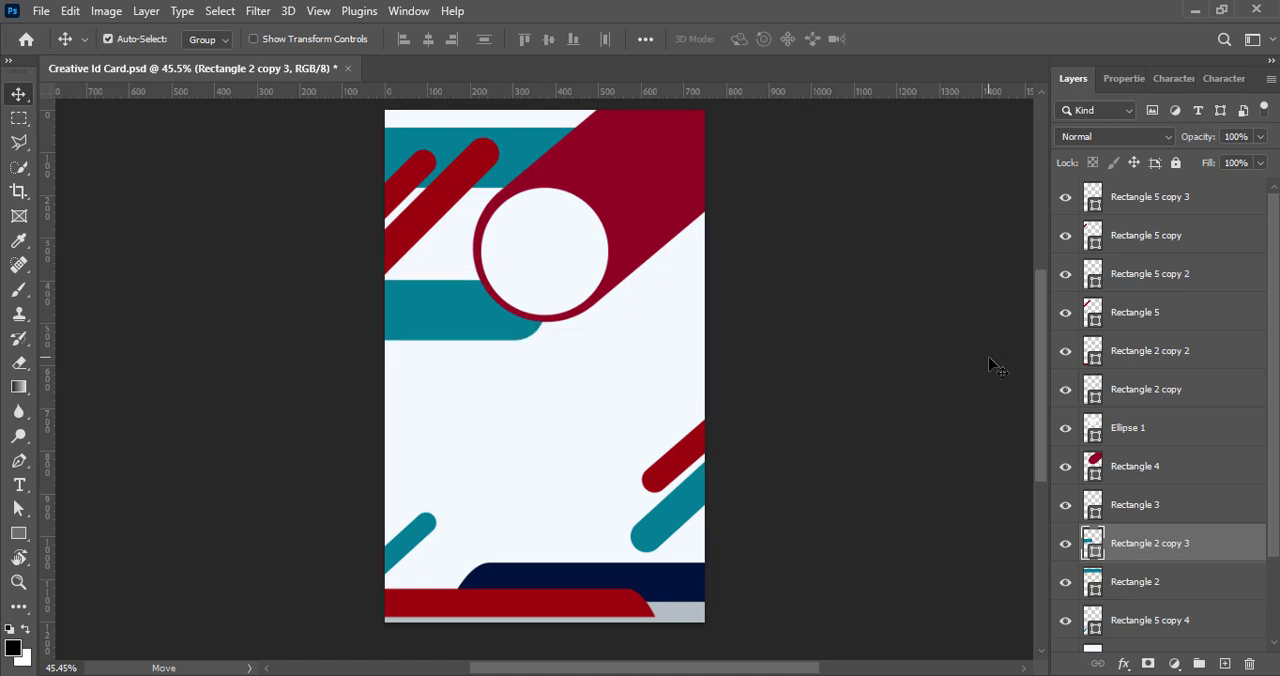
{"action": "key", "text": "Up"}
{"action": "key", "text": "Up"}
{"action": "key", "text": "Up"}
{"action": "key", "text": "Up"}
{"action": "key", "text": "Up"}
{"action": "key", "text": "Up"}
{"action": "key", "text": "Up"}
{"action": "key", "text": "Up"}
{"action": "key", "text": "Up"}
{"action": "key", "text": "Up"}
{"action": "key", "text": "Up"}
{"action": "key", "text": "Up"}
{"action": "key", "text": "Up"}
{"action": "key", "text": "Up"}
{"action": "key", "text": "Up"}
{"action": "key", "text": "Up"}
{"action": "key", "text": "Up"}
{"action": "key", "text": "Up"}
{"action": "key", "text": "Up"}
{"action": "key", "text": "Up"}
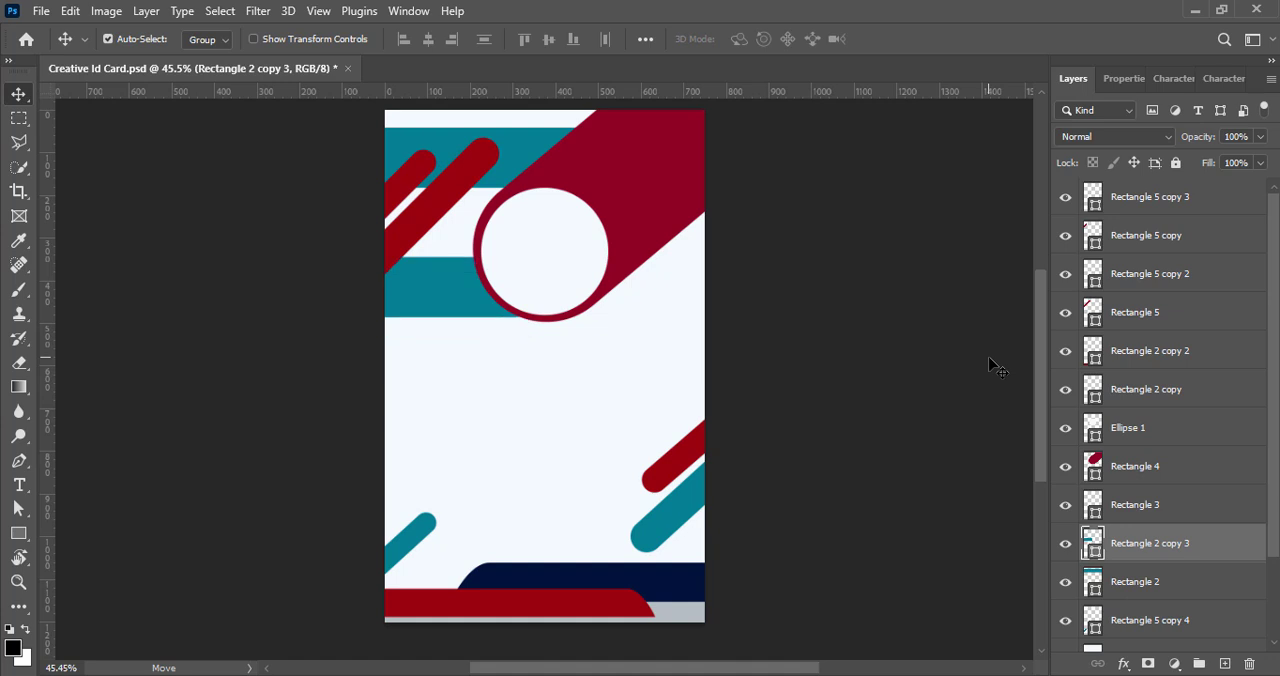
{"action": "key", "text": "Down"}
{"action": "key", "text": "Down"}
{"action": "key", "text": "Down"}
{"action": "key", "text": "Down"}
{"action": "key", "text": "Down"}
{"action": "key", "text": "Down"}
{"action": "key", "text": "Down"}
{"action": "key", "text": "Down"}
{"action": "key", "text": "Down"}
{"action": "key", "text": "Down"}
{"action": "key", "text": "Down"}
{"action": "key", "text": "Down"}
{"action": "key", "text": "Down"}
{"action": "key", "text": "Down"}
{"action": "key", "text": "Down"}
{"action": "key", "text": "Down"}
{"action": "key", "text": "Down"}
{"action": "key", "text": "Down"}
{"action": "key", "text": "Down"}
{"action": "key", "text": "Down"}
{"action": "key", "text": "Down"}
{"action": "key", "text": "Down"}
{"action": "key", "text": "Down"}
{"action": "key", "text": "Down"}
{"action": "key", "text": "Down"}
{"action": "key", "text": "Down"}
{"action": "key", "text": "Down"}
{"action": "key", "text": "Down"}
{"action": "key", "text": "Down"}
{"action": "key", "text": "Down"}
{"action": "key", "text": "Down"}
{"action": "key", "text": "Down"}
{"action": "key", "text": "Down"}
{"action": "key", "text": "Down"}
{"action": "key", "text": "Down"}
{"action": "key", "text": "Down"}
{"action": "key", "text": "Down"}
{"action": "key", "text": "Down"}
{"action": "key", "text": "Down"}
{"action": "key", "text": "Down"}
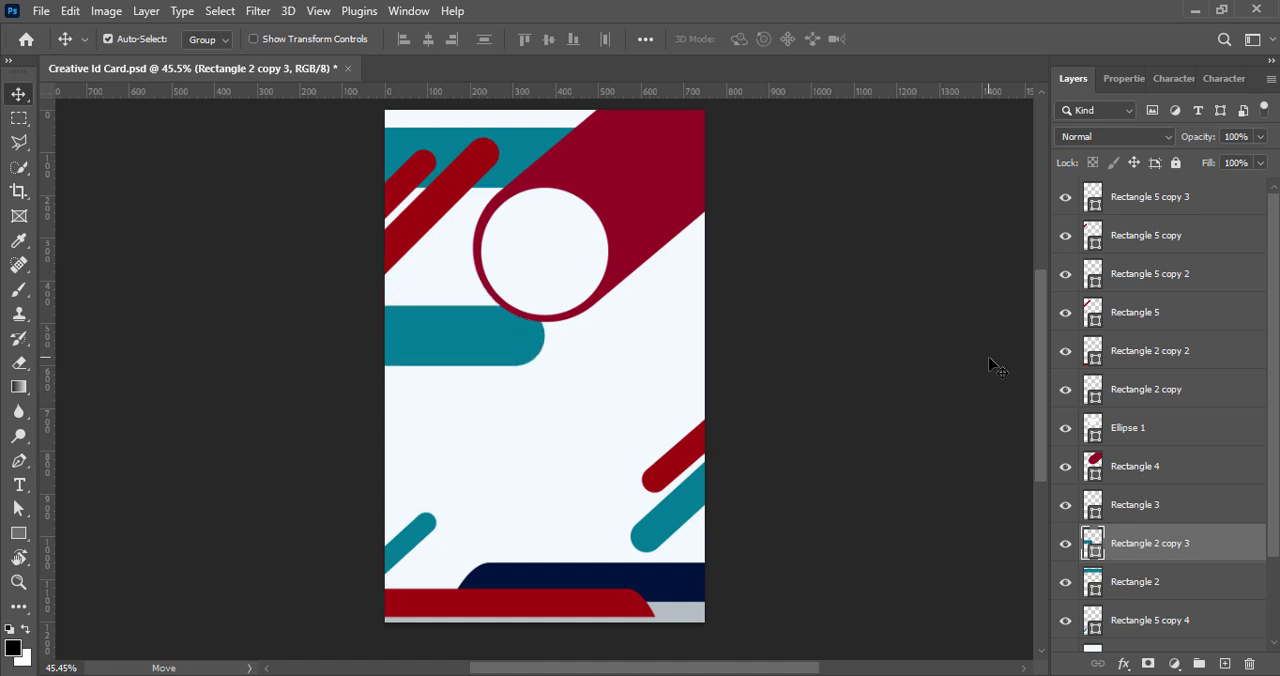
- Recolour the copied band below the photo circle to a dark blue
{"action": "double_click", "coordinate": [1092, 547]}
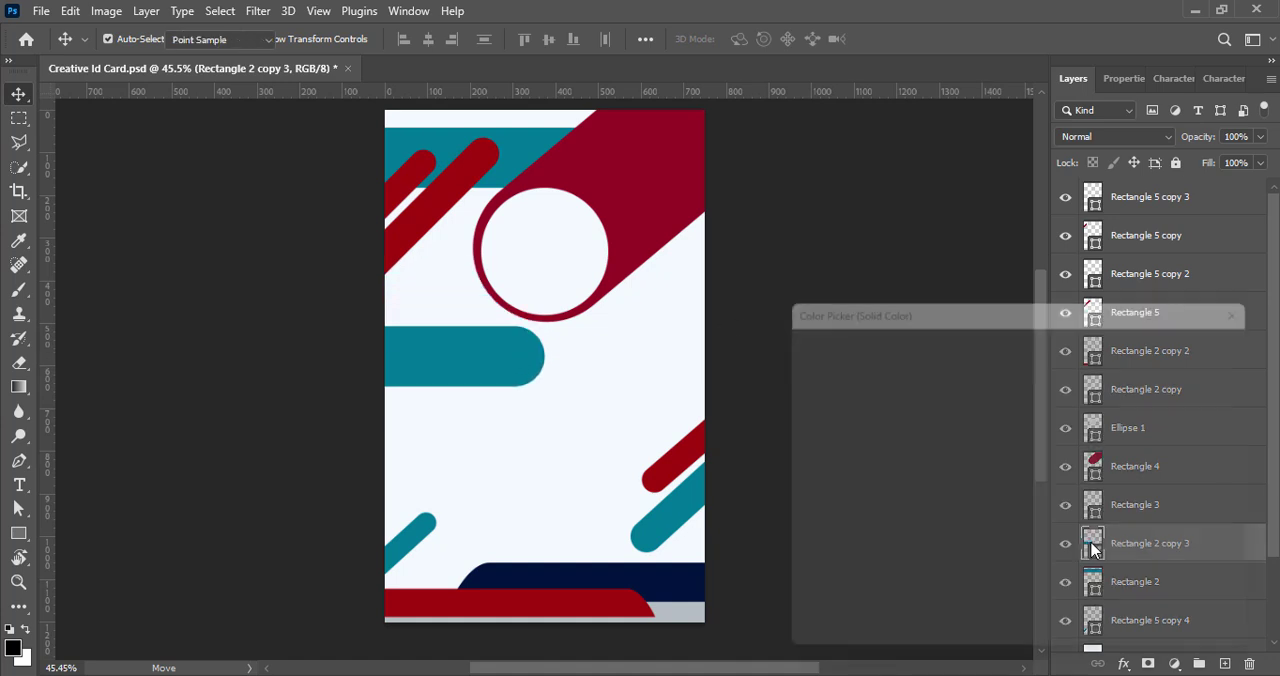
{"action": "mouse_move", "coordinate": [1045, 464]}
{"action": "left_mouse_down"}
{"action": "mouse_move", "coordinate": [1042, 452]}
{"action": "mouse_move", "coordinate": [1038, 472]}
{"action": "mouse_move", "coordinate": [1043, 453]}
{"action": "left_mouse_up"}
{"action": "left_click", "coordinate": [1024, 498]}
{"action": "mouse_move", "coordinate": [1025, 498]}
{"action": "left_mouse_down"}
{"action": "mouse_move", "coordinate": [1022, 427]}
{"action": "mouse_move", "coordinate": [1026, 482]}
{"action": "left_mouse_up"}
{"action": "left_click", "coordinate": [1216, 344]}
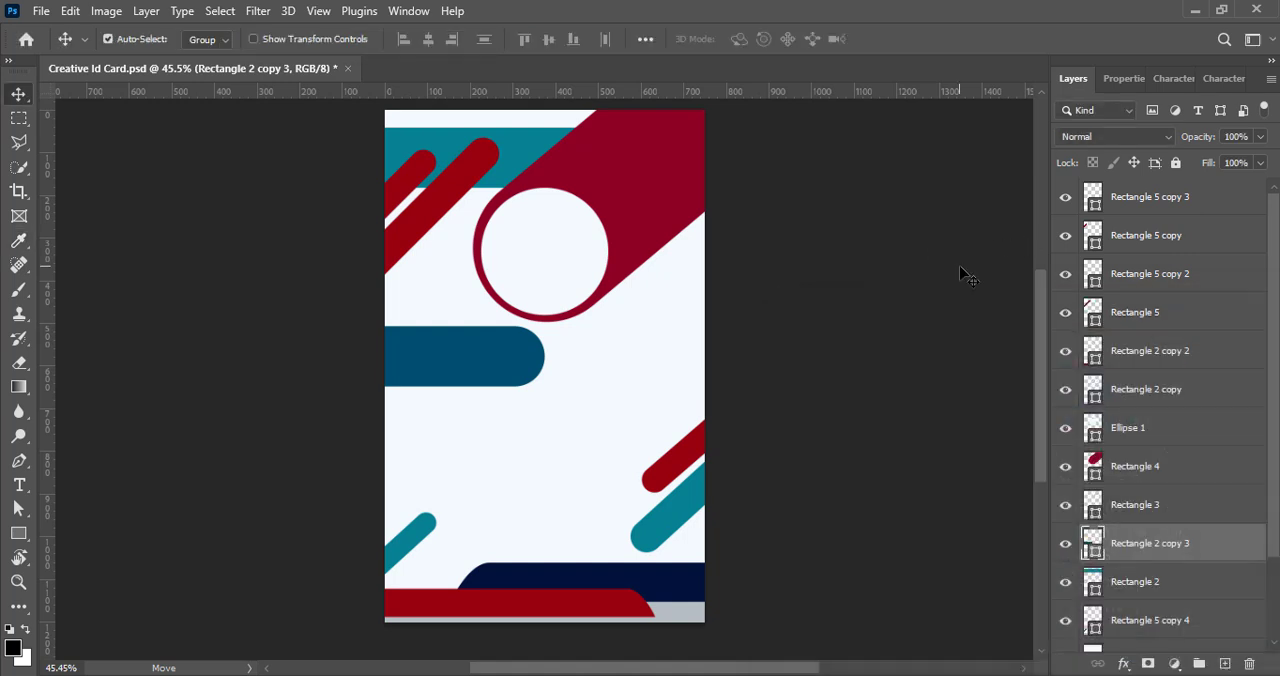
- Move the dark blue band up so its rounded end tucks behind the bottom of the photo circle
{"action": "key", "text": "Up"}
{"action": "key", "text": "Up"}
{"action": "key", "text": "Up"}
{"action": "key", "text": "Up"}
{"action": "key", "text": "Up"}
{"action": "key", "text": "Up"}
{"action": "key", "text": "Up"}
{"action": "key", "text": "Up"}
{"action": "key", "text": "Up"}
{"action": "key", "text": "Up"}
{"action": "key", "text": "Up"}
{"action": "key", "text": "Up"}
{"action": "key", "text": "Up"}
{"action": "key", "text": "Up"}
{"action": "key", "text": "Up"}
{"action": "key", "text": "Up"}
{"action": "key", "text": "Up"}
{"action": "key", "text": "Up"}
{"action": "key", "text": "Up"}
{"action": "key", "text": "Up"}
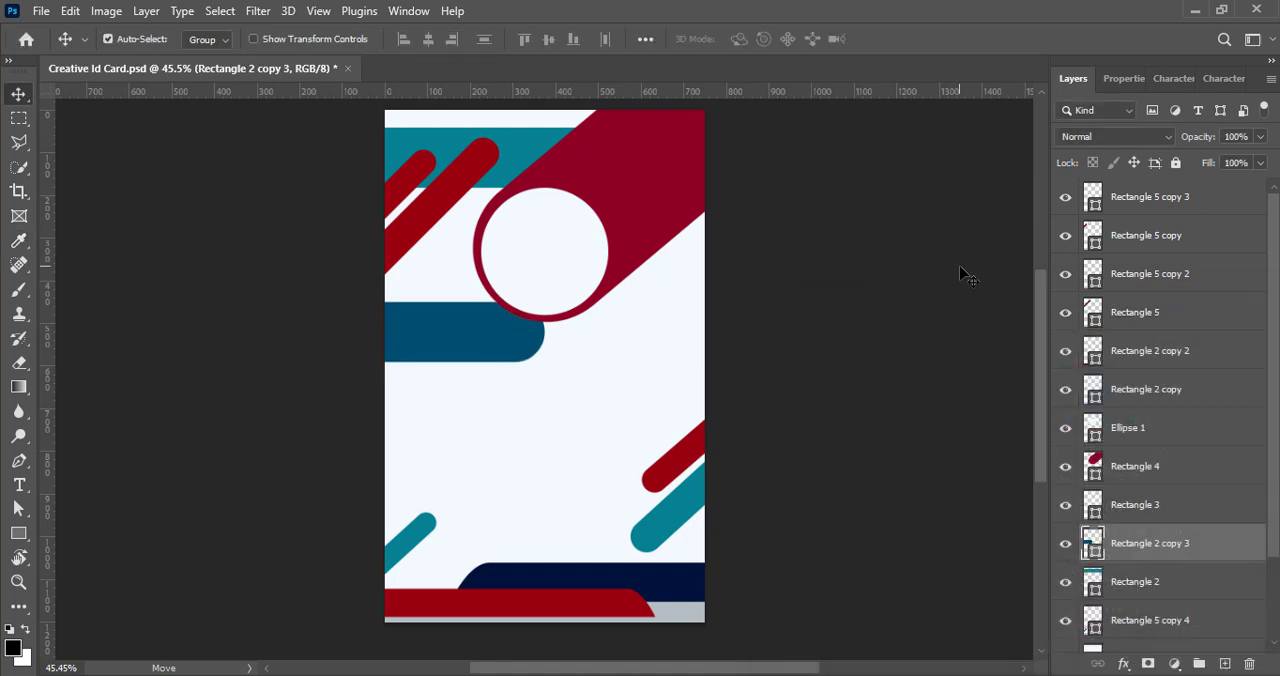
{"action": "left_click", "coordinate": [838, 265]}
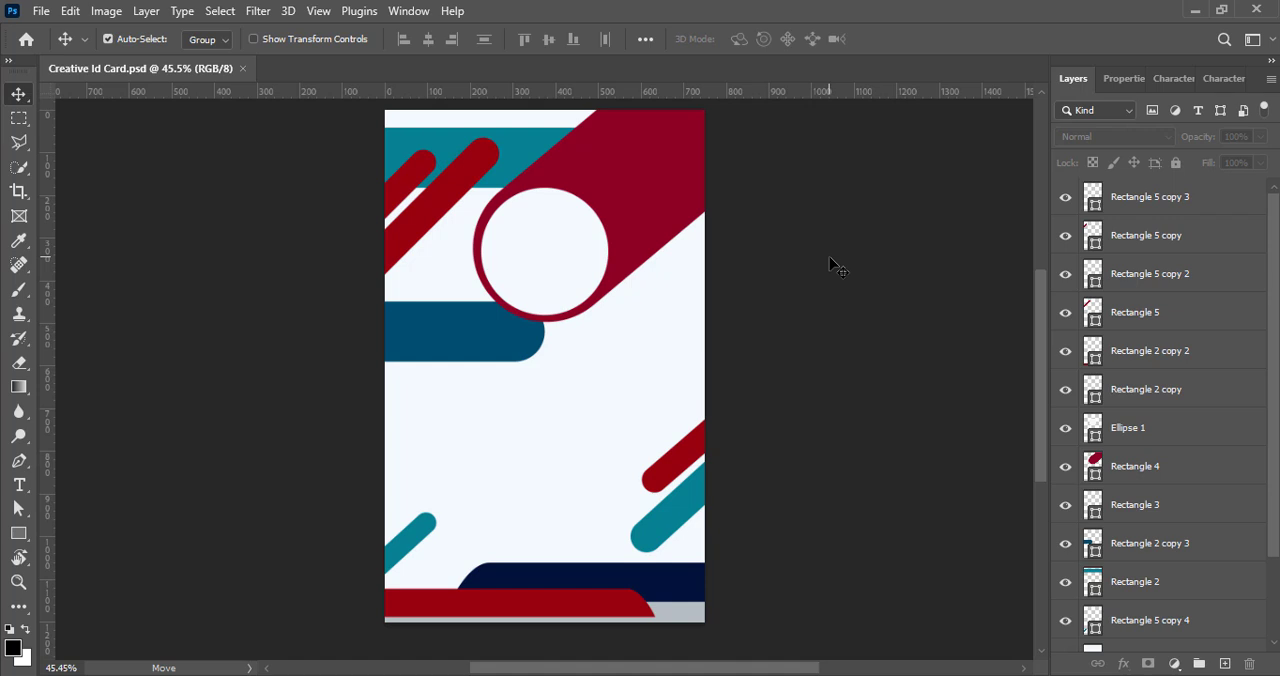
- Duplicate the navy footer shape slightly to the left beneath the original layer and recolour the copy bright cyan-blue
{"action": "left_click_drag", "start_coordinate": [515, 605], "coordinate": [476, 605], "text": "alt"}
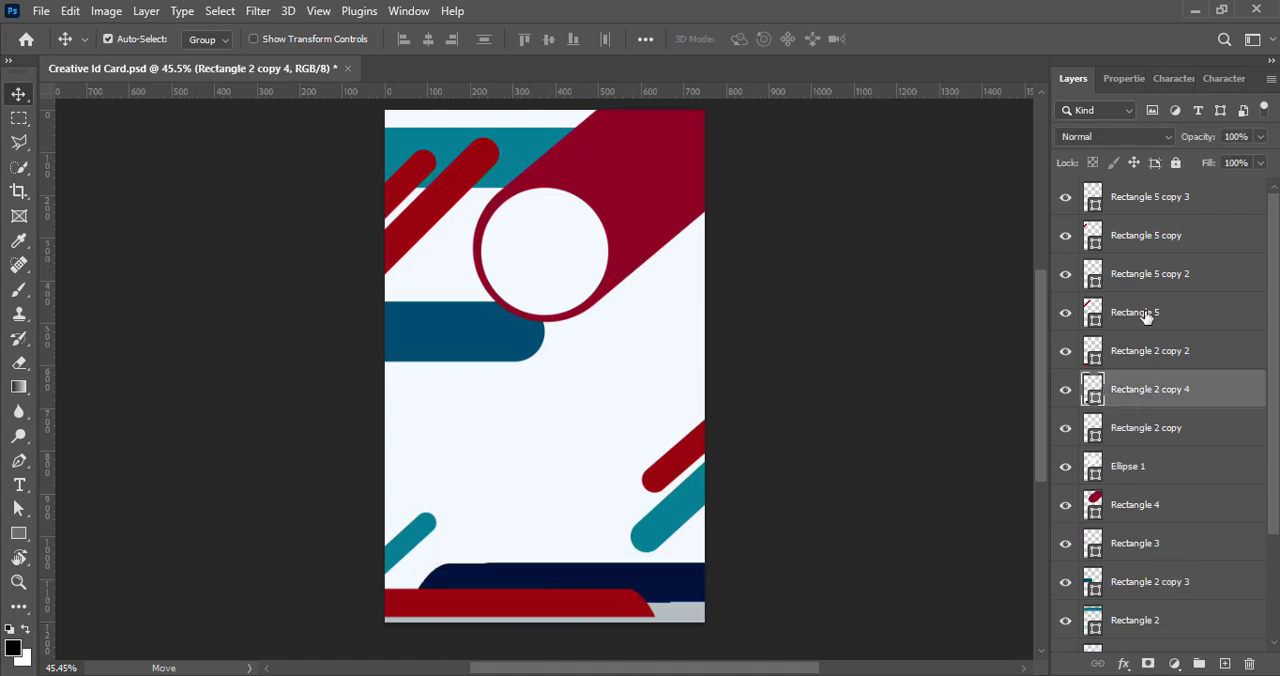
{"action": "left_click_drag", "start_coordinate": [1172, 394], "coordinate": [1170, 440]}
{"action": "double_click", "coordinate": [1093, 427]}
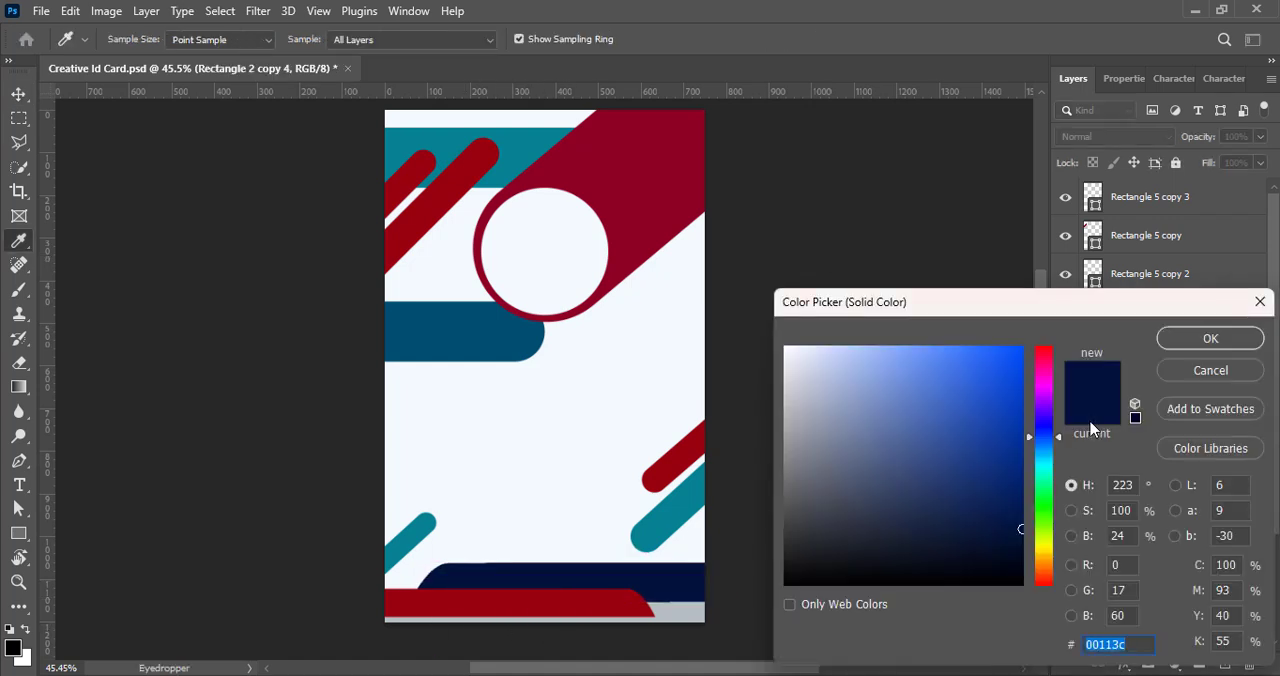
{"action": "left_click", "coordinate": [1046, 449]}
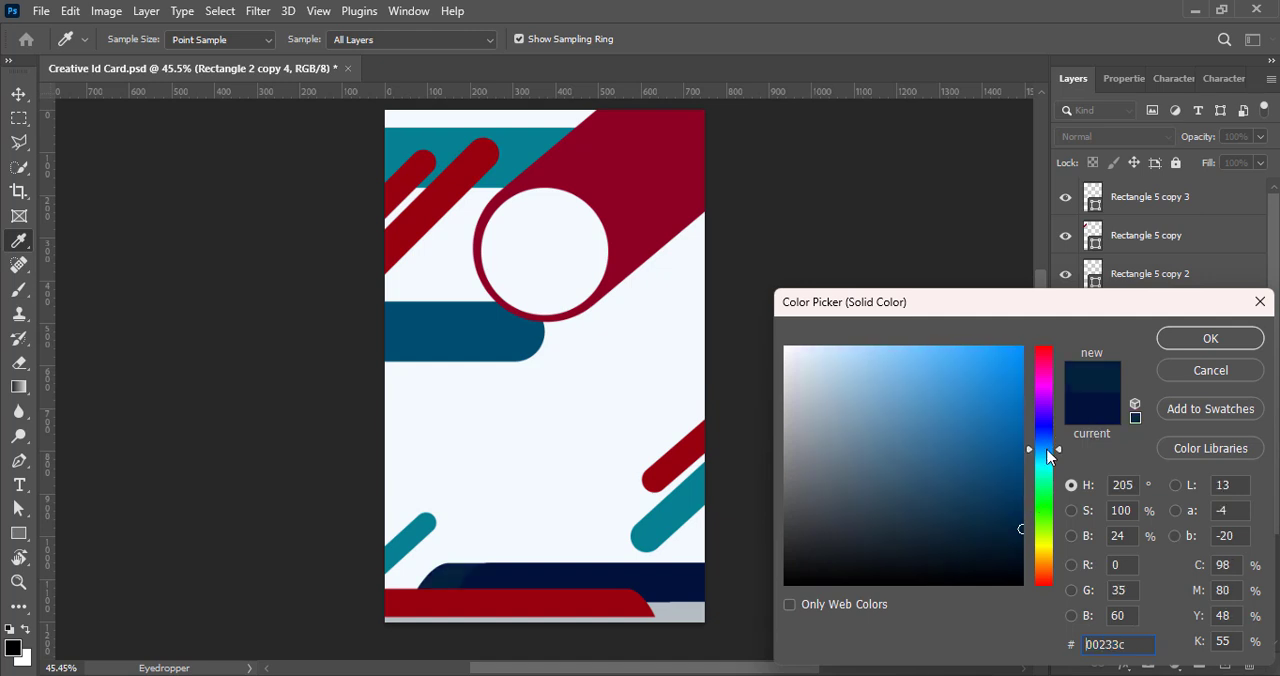
{"action": "left_click_drag", "start_coordinate": [1018, 521], "coordinate": [1036, 410]}
{"action": "left_click", "coordinate": [1048, 452]}
{"action": "left_click_drag", "start_coordinate": [1048, 452], "coordinate": [1049, 459]}
{"action": "left_click", "coordinate": [1200, 340]}
{"action": "key", "text": "v"}
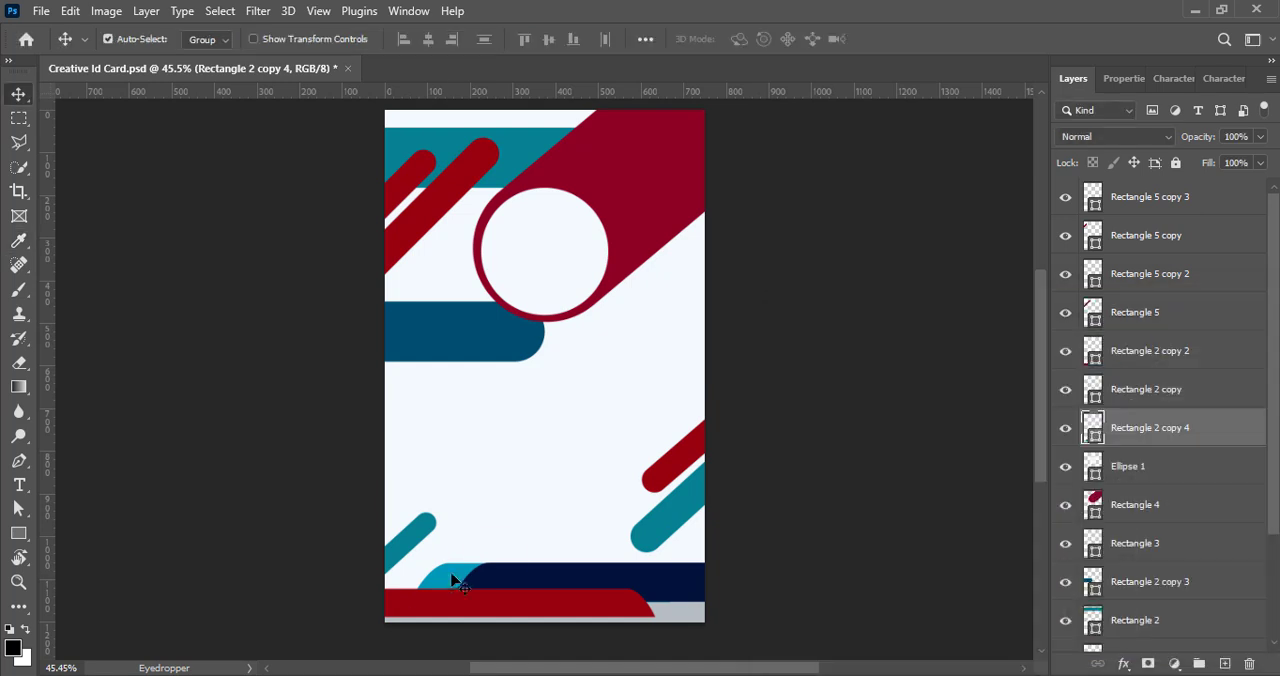
- Lower the cyan-blue footer copy slightly and shorten its right end so only its left curve shows beside the navy shape
{"action": "mouse_move", "coordinate": [451, 580]}
{"action": "left_mouse_down"}
{"action": "mouse_move", "coordinate": [455, 556]}
{"action": "mouse_move", "coordinate": [427, 587]}
{"action": "left_mouse_up"}
{"action": "key", "text": "shift+Up"}
{"action": "key", "text": "shift+Up"}
{"action": "key", "text": "shift+Right"}
{"action": "key", "text": "shift+Right"}
{"action": "key", "text": "shift+Right"}
{"action": "key", "text": "shift+Right"}
{"action": "key", "text": "shift+Right"}
{"action": "key", "text": "ctrl+t"}
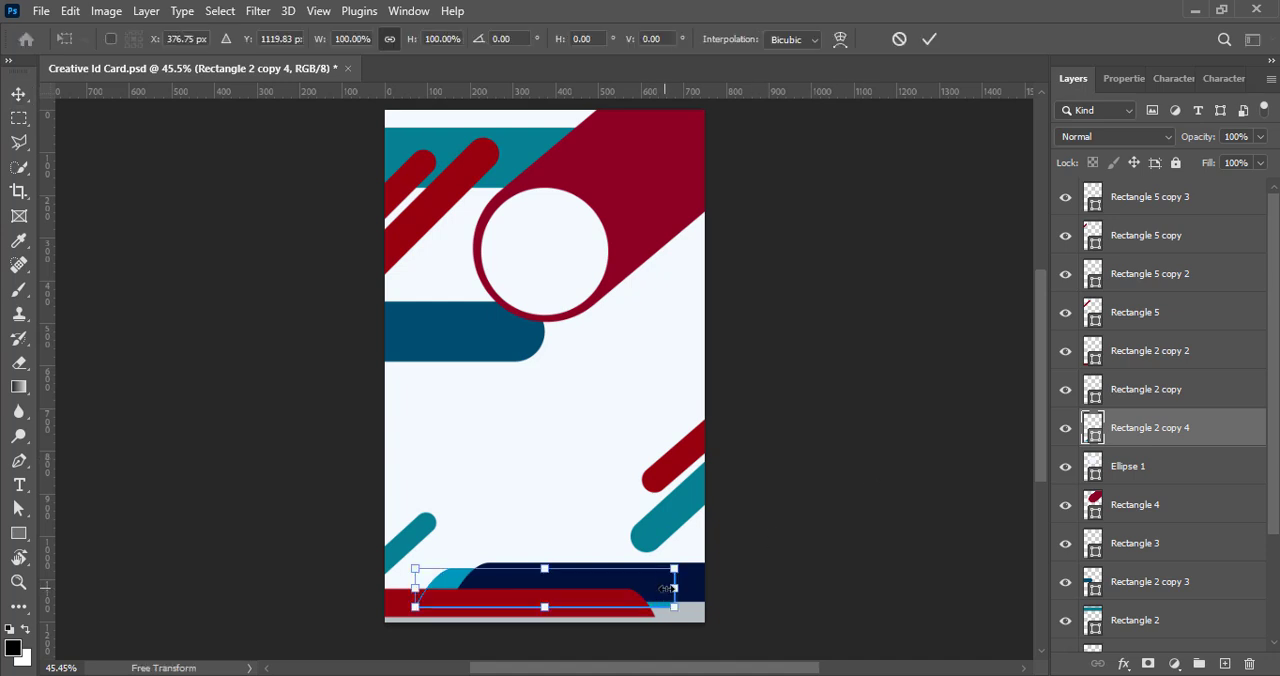
{"action": "left_click_drag", "start_coordinate": [673, 588], "coordinate": [631, 588]}
{"action": "key", "text": "Return"}
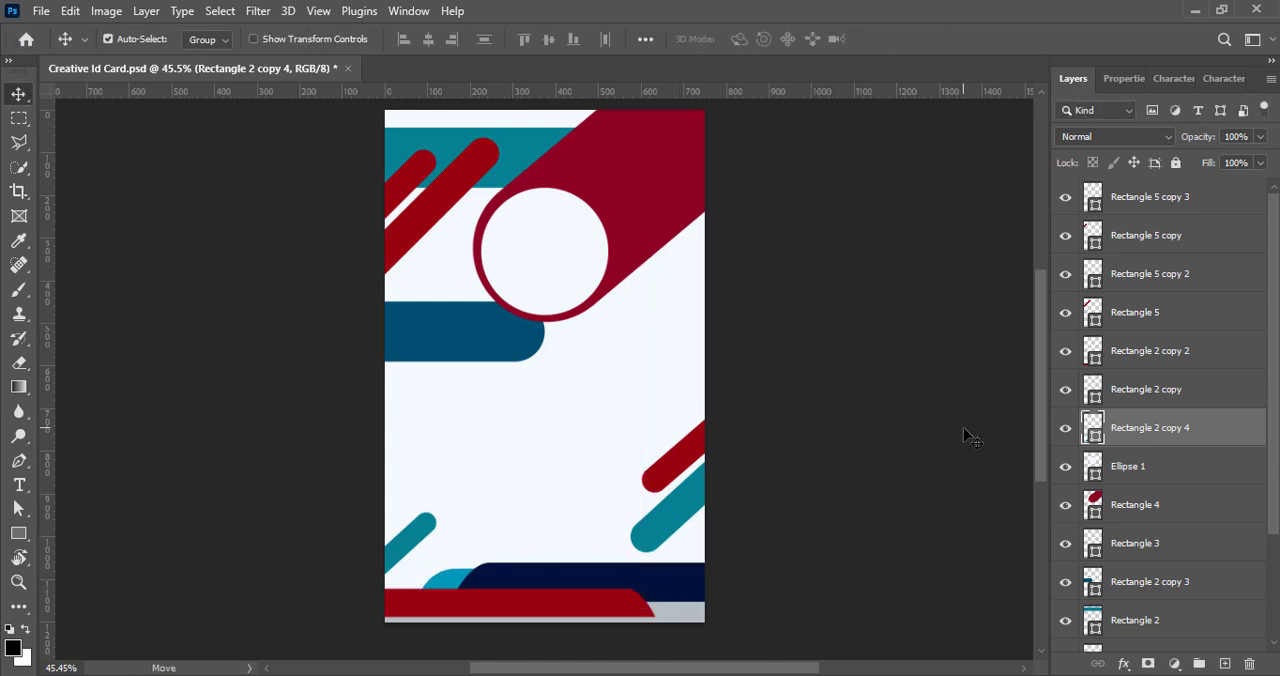
{"action": "left_click", "coordinate": [966, 436]}
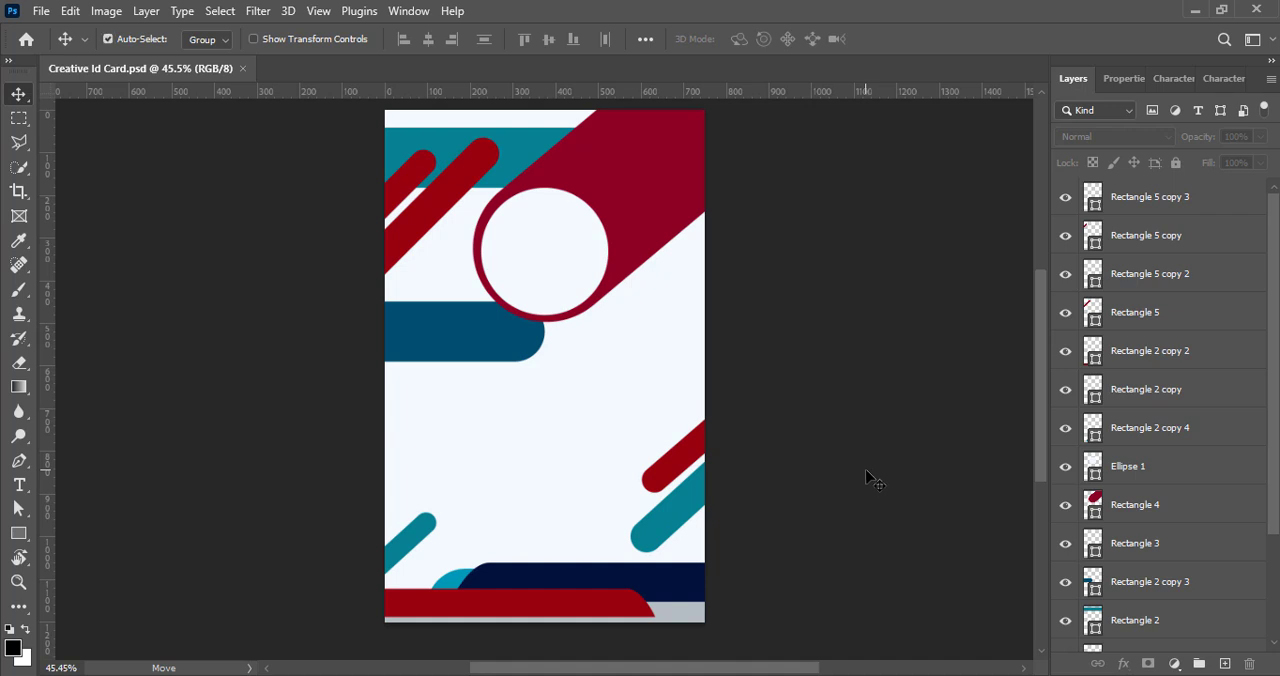
{"action": "left_click", "coordinate": [676, 527]}
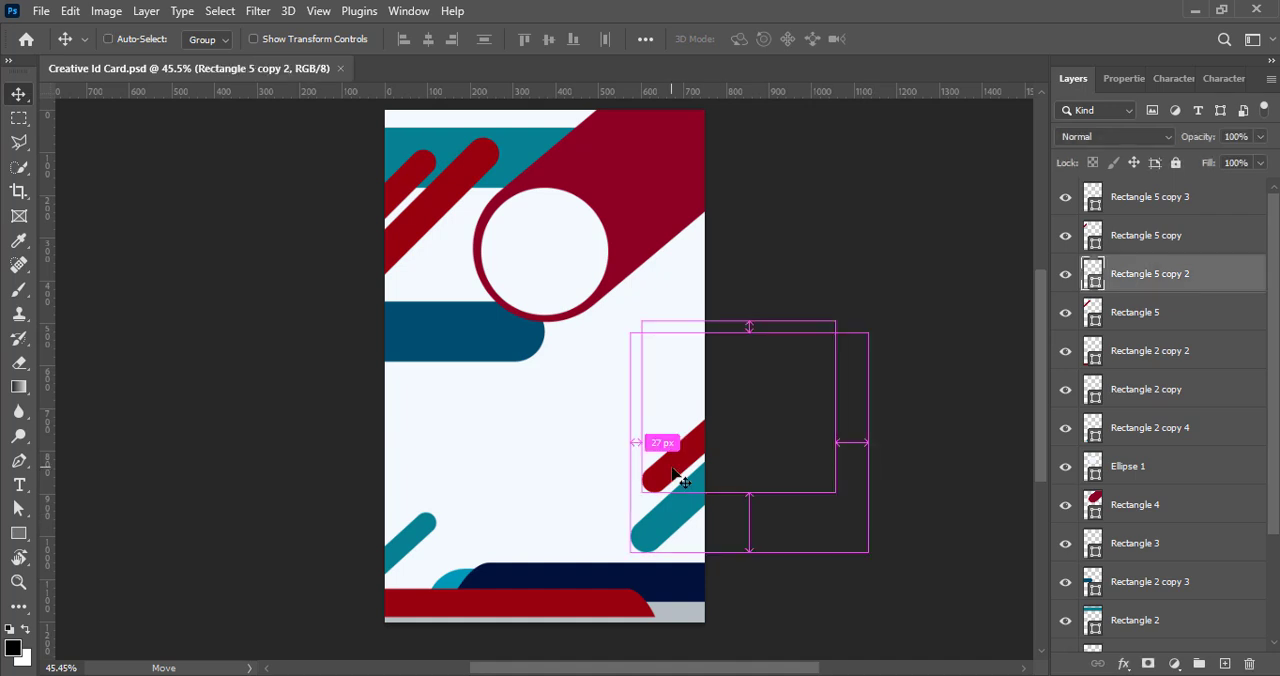
{"action": "left_click", "coordinate": [1170, 243], "text": "ctrl"}
{"action": "key", "text": "shift+Right"}
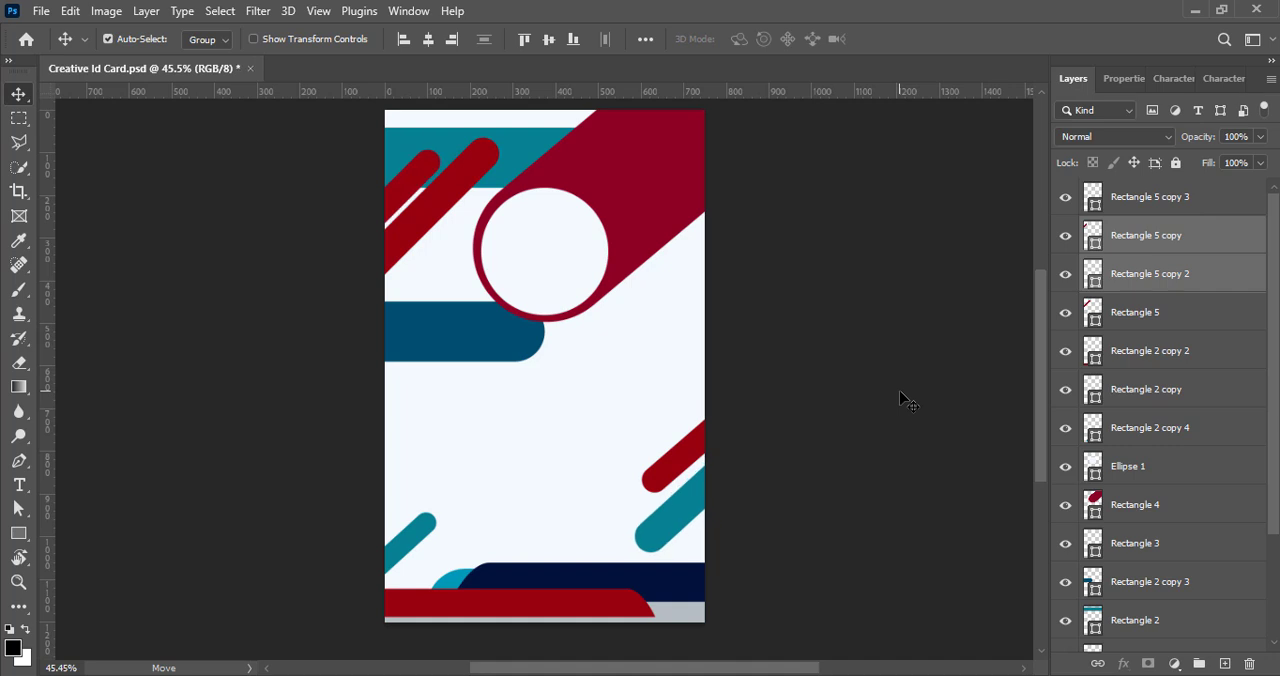
{"action": "key", "text": "shift+Left"}
- Shift the red and teal diagonal bars on the card's right edge further right and up, clear of the footer
{"action": "left_click", "coordinate": [1183, 203]}
{"action": "left_click", "coordinate": [1204, 283], "text": "ctrl"}
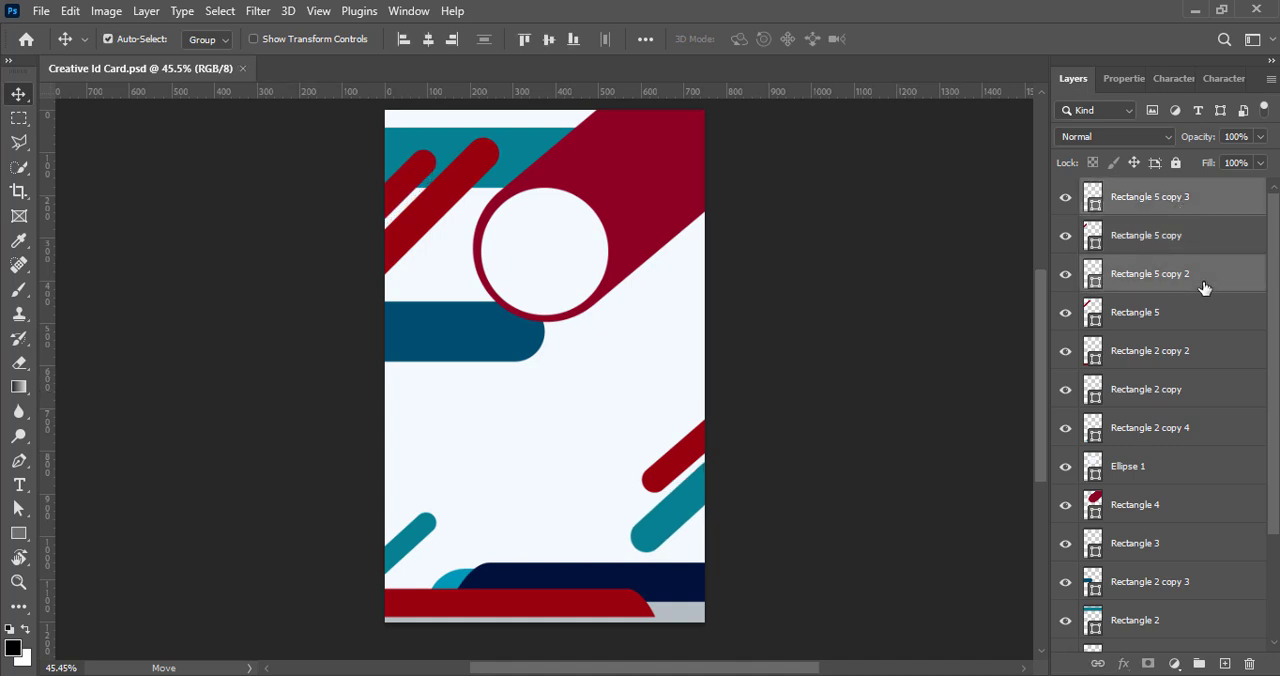
{"action": "key", "text": "shift+Right"}
{"action": "key", "text": "shift+Right"}
{"action": "key", "text": "shift+Right"}
{"action": "key", "text": "shift+Right"}
{"action": "key", "text": "shift+Right"}
{"action": "key", "text": "shift+Up"}
{"action": "key", "text": "shift+Up"}
{"action": "key", "text": "shift+Up"}
{"action": "key", "text": "shift+Up"}
{"action": "key", "text": "shift+Up"}
{"action": "key", "text": "shift+Up"}
{"action": "key", "text": "shift+Up"}
{"action": "key", "text": "shift+Up"}
{"action": "key", "text": "shift+Up"}
{"action": "key", "text": "shift+Up"}
{"action": "key", "text": "shift+Up"}
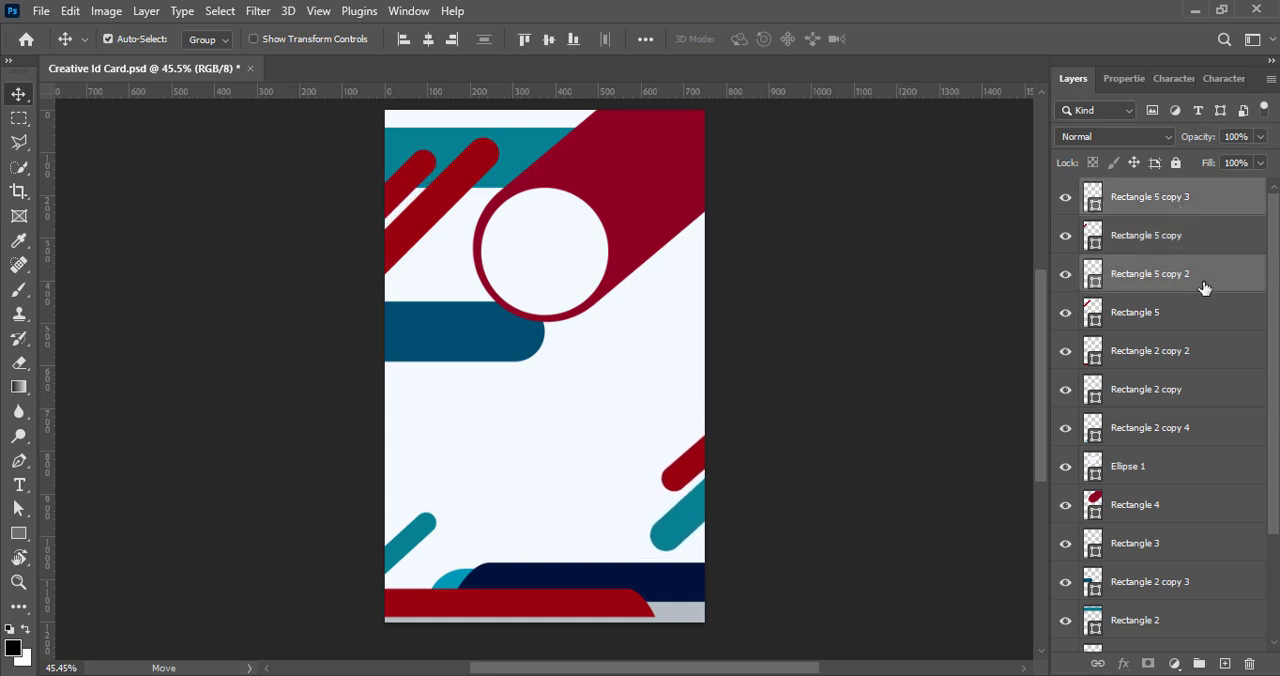
{"action": "key", "text": "shift+Up"}
{"action": "key", "text": "shift+Up"}
{"action": "key", "text": "shift+Up"}
{"action": "key", "text": "shift+Up"}
{"action": "key", "text": "shift+Up"}
{"action": "left_click", "coordinate": [820, 376]}
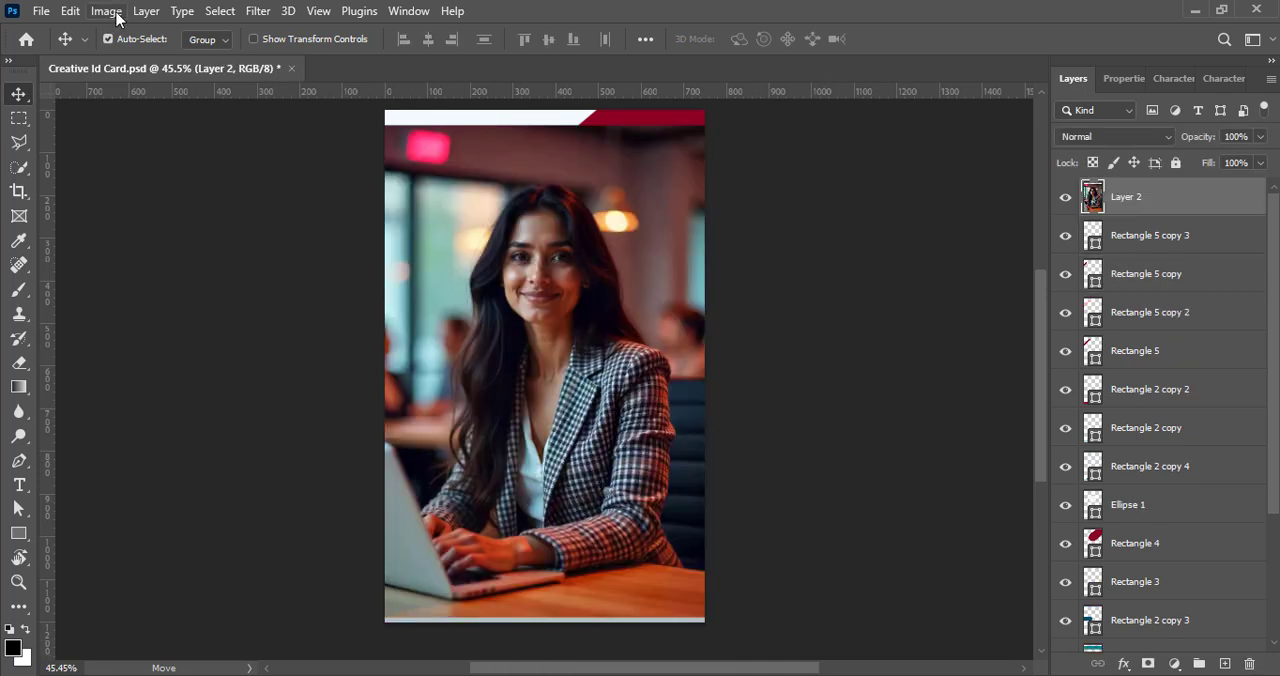
- Strongly raise the Vibrance of the portrait photo layer
{"action": "left_click", "coordinate": [106, 11]}
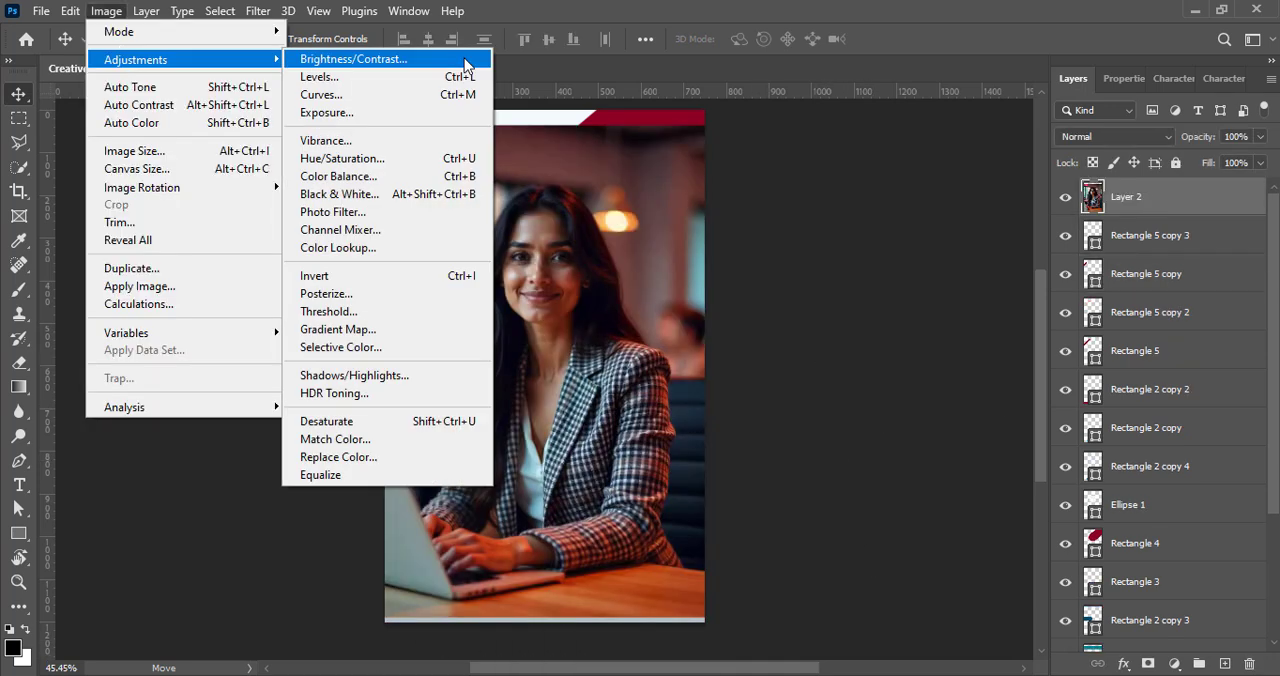
{"action": "left_click", "coordinate": [529, 123]}
{"action": "left_click_drag", "start_coordinate": [792, 82], "coordinate": [885, 82]}
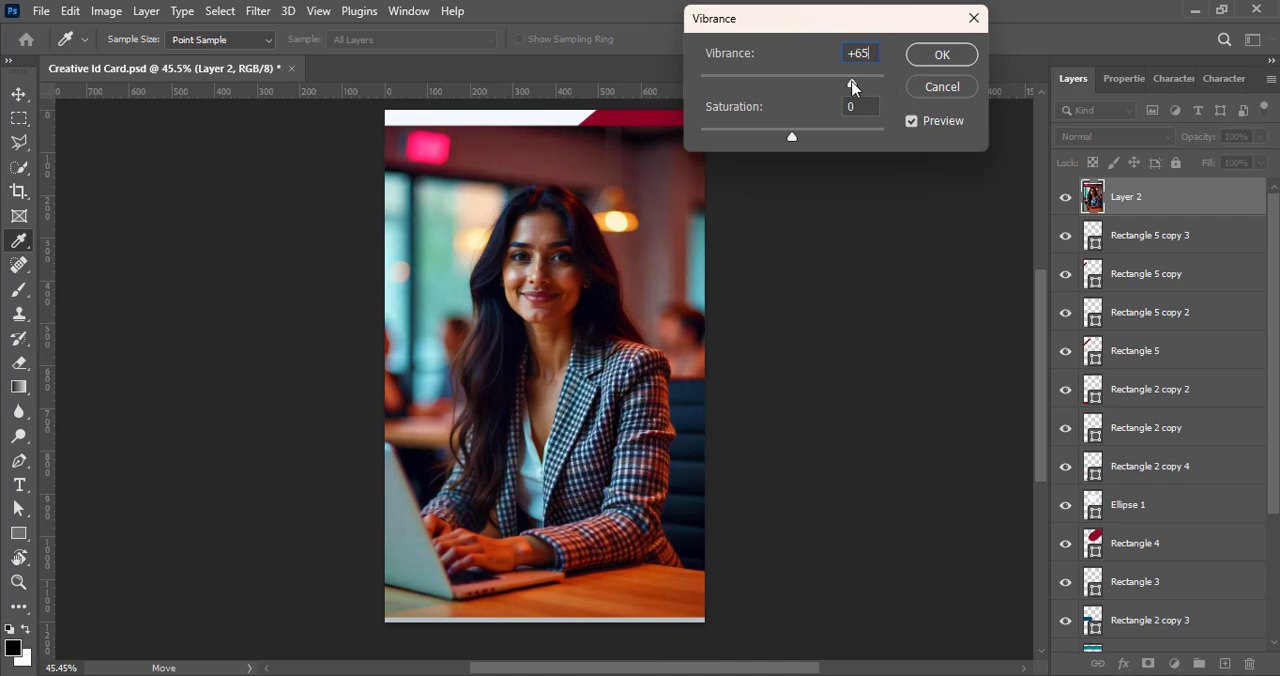
{"action": "left_click", "coordinate": [941, 54]}
- Brighten the portrait photo with the Levels preset Lighter
{"action": "left_click", "coordinate": [106, 11]}
{"action": "left_click", "coordinate": [330, 77]}
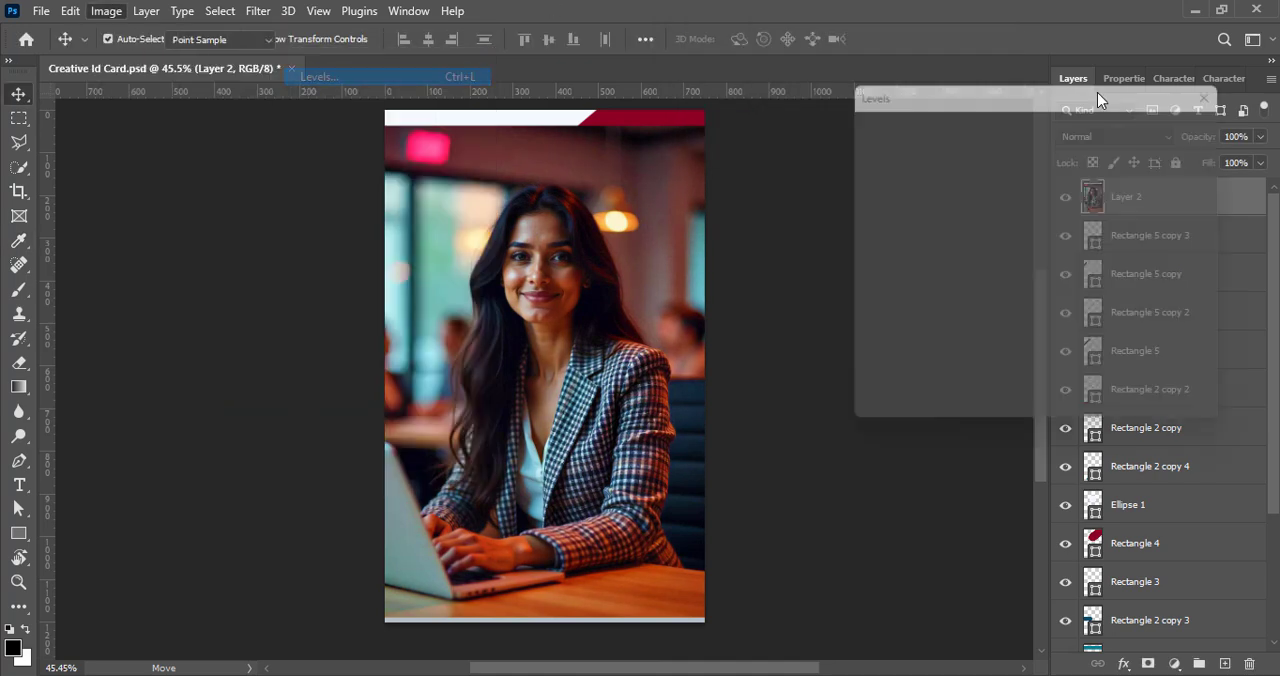
{"action": "left_click", "coordinate": [1000, 120]}
{"action": "left_click", "coordinate": [966, 191]}
{"action": "left_click", "coordinate": [1000, 120]}
{"action": "left_click", "coordinate": [937, 263]}
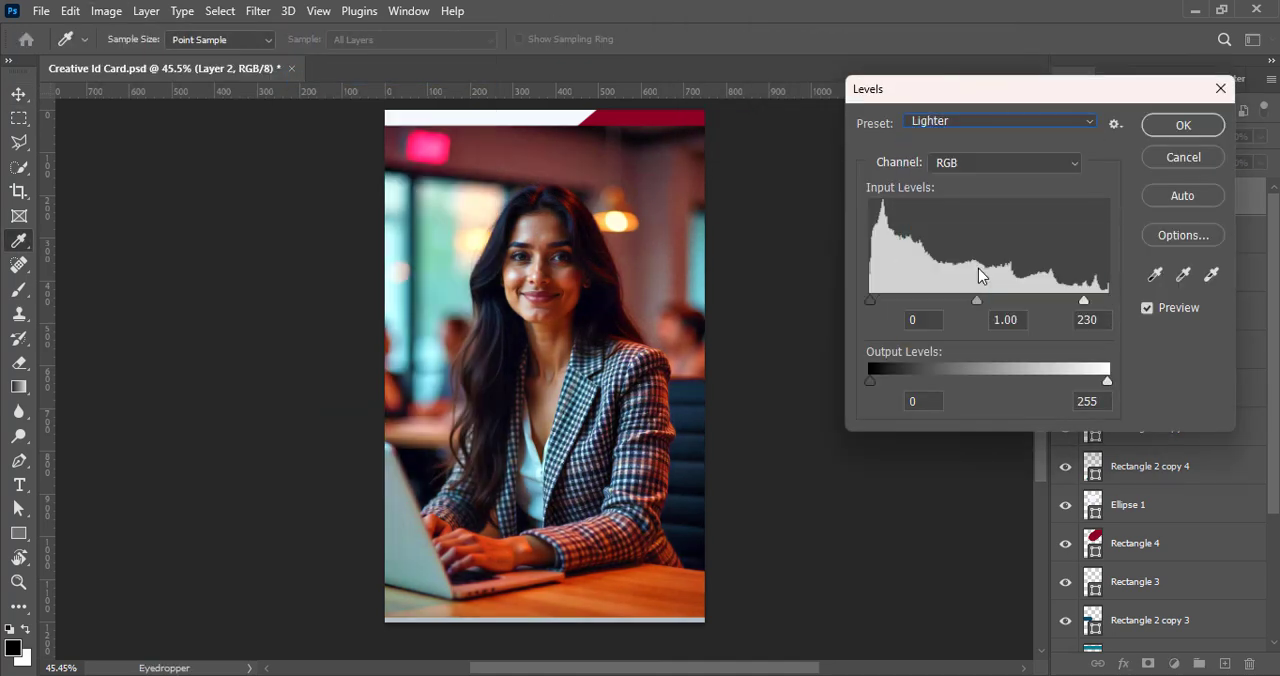
{"action": "left_click", "coordinate": [1180, 125]}
- Apply a second Levels adjustment to the portrait photo using the preset Increase Contrast 1
{"action": "left_click", "coordinate": [106, 11]}
{"action": "mouse_move", "coordinate": [180, 60]}
{"action": "left_click", "coordinate": [318, 77]}
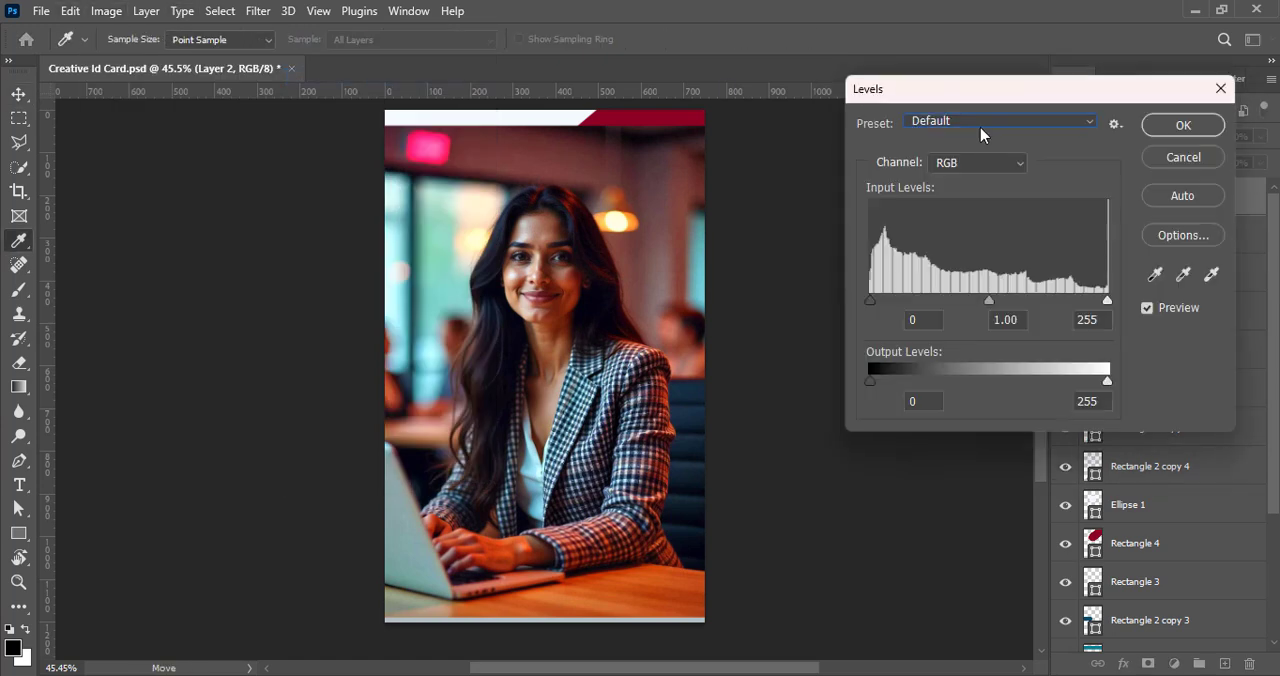
{"action": "left_click", "coordinate": [1000, 120]}
{"action": "left_click", "coordinate": [975, 191]}
{"action": "left_click", "coordinate": [1000, 120]}
{"action": "left_click", "coordinate": [979, 193]}
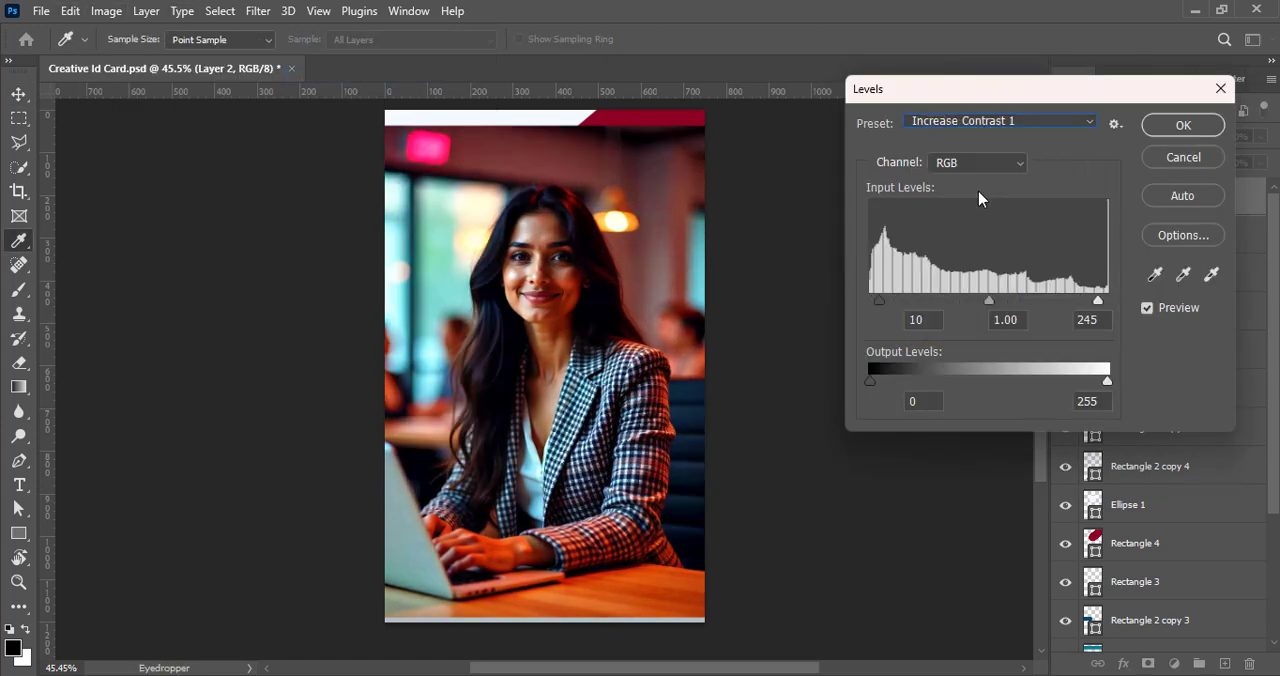
{"action": "left_click", "coordinate": [1183, 125]}
- Apply one more Levels preset to the portrait photo
{"action": "left_click", "coordinate": [106, 11]}
{"action": "mouse_move", "coordinate": [175, 55]}
{"action": "left_click", "coordinate": [386, 80]}
{"action": "left_click", "coordinate": [964, 120]}
{"action": "left_click", "coordinate": [974, 265]}
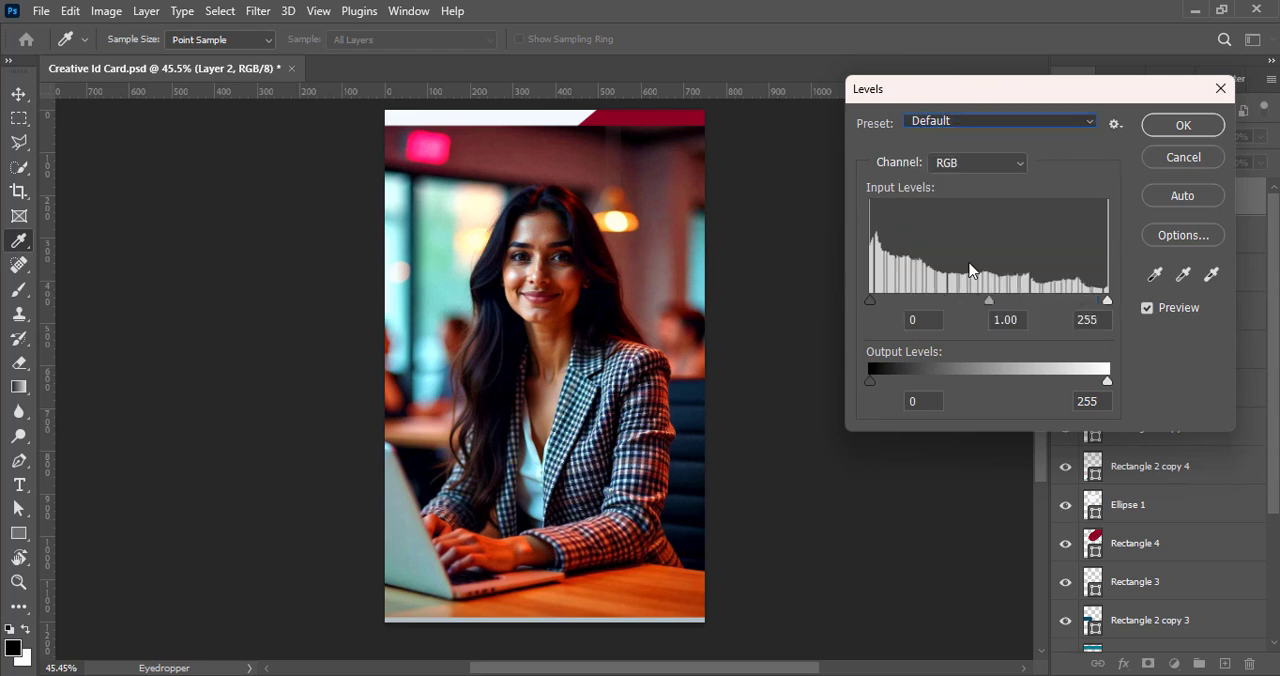
{"action": "left_click", "coordinate": [1183, 125]}
- Place the portrait layer directly above the photo circle's layer and clip it to the circle
{"action": "key", "text": "v"}
{"action": "left_click_drag", "start_coordinate": [1138, 218], "coordinate": [1150, 489]}
{"action": "right_click", "coordinate": [1150, 489]}
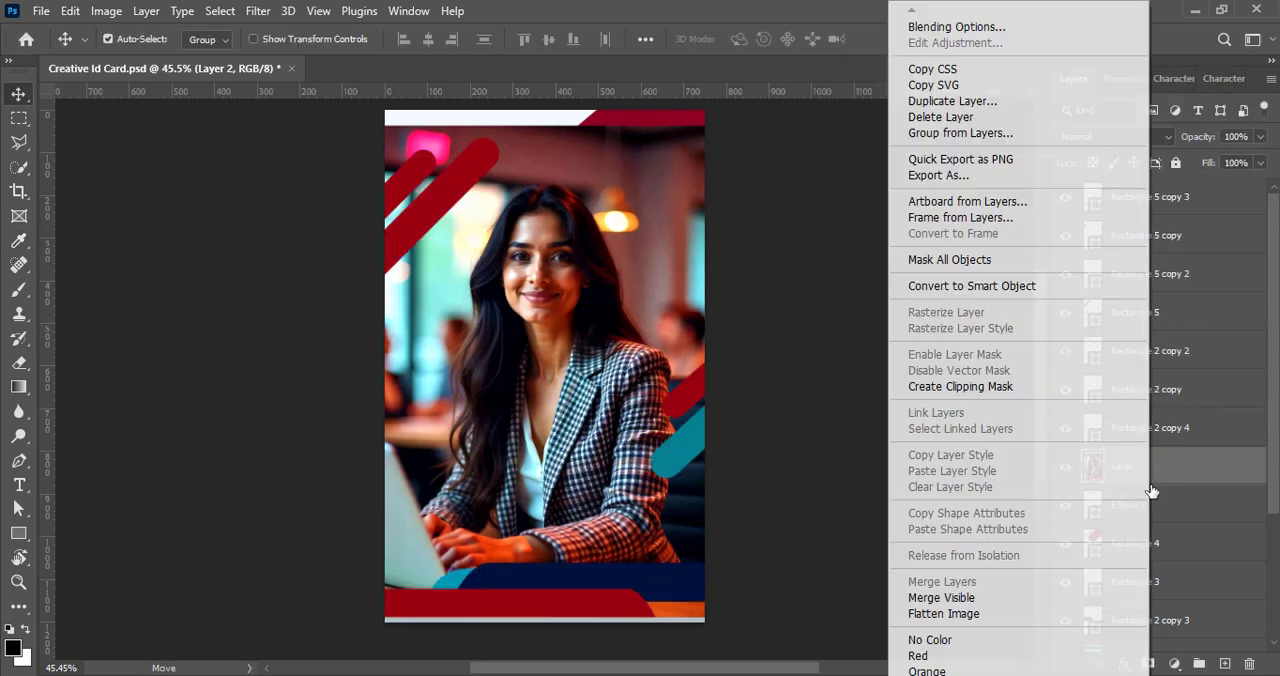
{"action": "left_click", "coordinate": [960, 388]}
- Scale the clipped portrait to about 34% and position it so the person fits centred within the photo circle
{"action": "key", "text": "ctrl+t"}
{"action": "left_click_drag", "start_coordinate": [540, 613], "coordinate": [543, 370]}
{"action": "left_click_drag", "start_coordinate": [526, 268], "coordinate": [533, 273]}
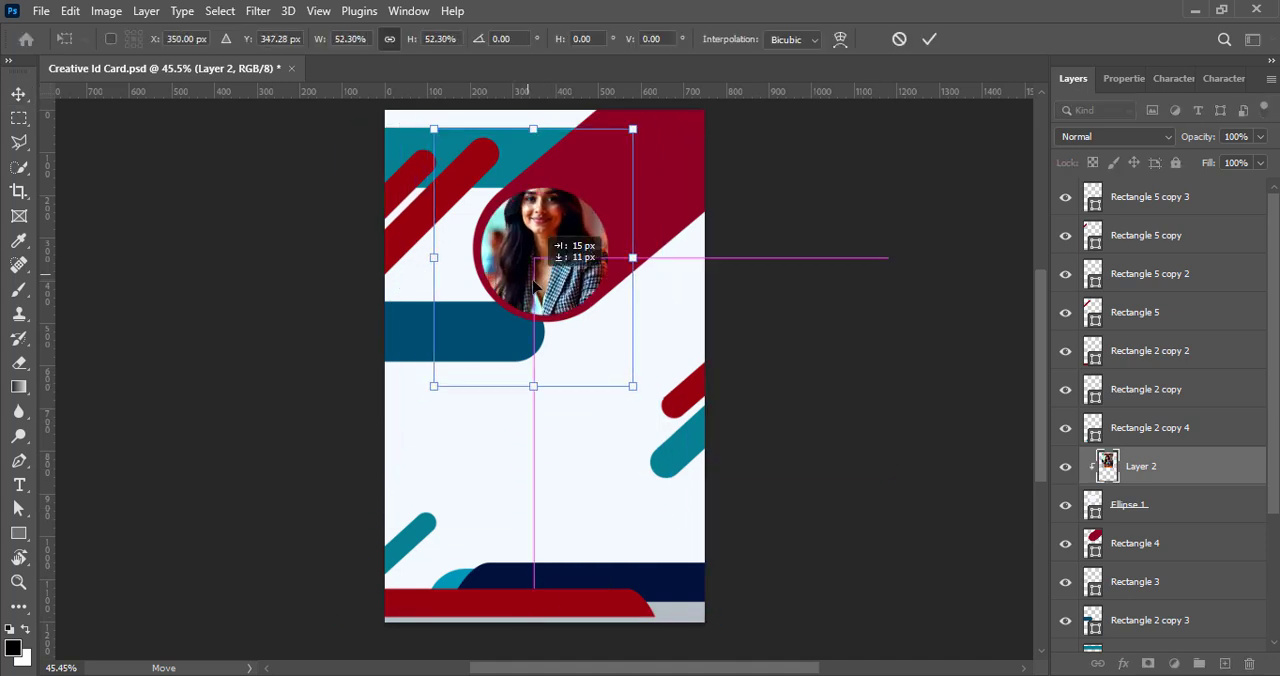
{"action": "left_click_drag", "start_coordinate": [539, 124], "coordinate": [550, 171]}
{"action": "left_click_drag", "start_coordinate": [534, 386], "coordinate": [534, 331]}
{"action": "left_click_drag", "start_coordinate": [547, 256], "coordinate": [558, 252]}
{"action": "left_click_drag", "start_coordinate": [544, 173], "coordinate": [544, 167]}
{"action": "left_click_drag", "start_coordinate": [544, 327], "coordinate": [476, 335]}
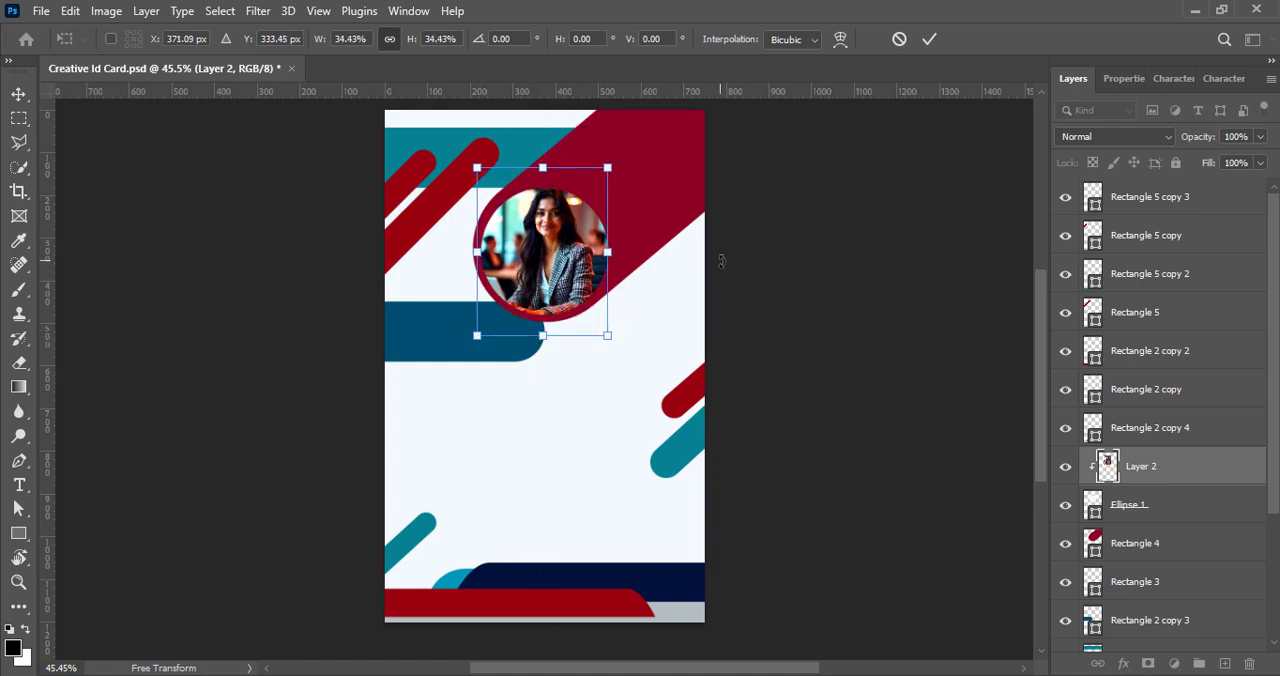
{"action": "key", "text": "Down"}
{"action": "key", "text": "Down"}
{"action": "key", "text": "Right"}
{"action": "key", "text": "Right"}
{"action": "key", "text": "Return"}
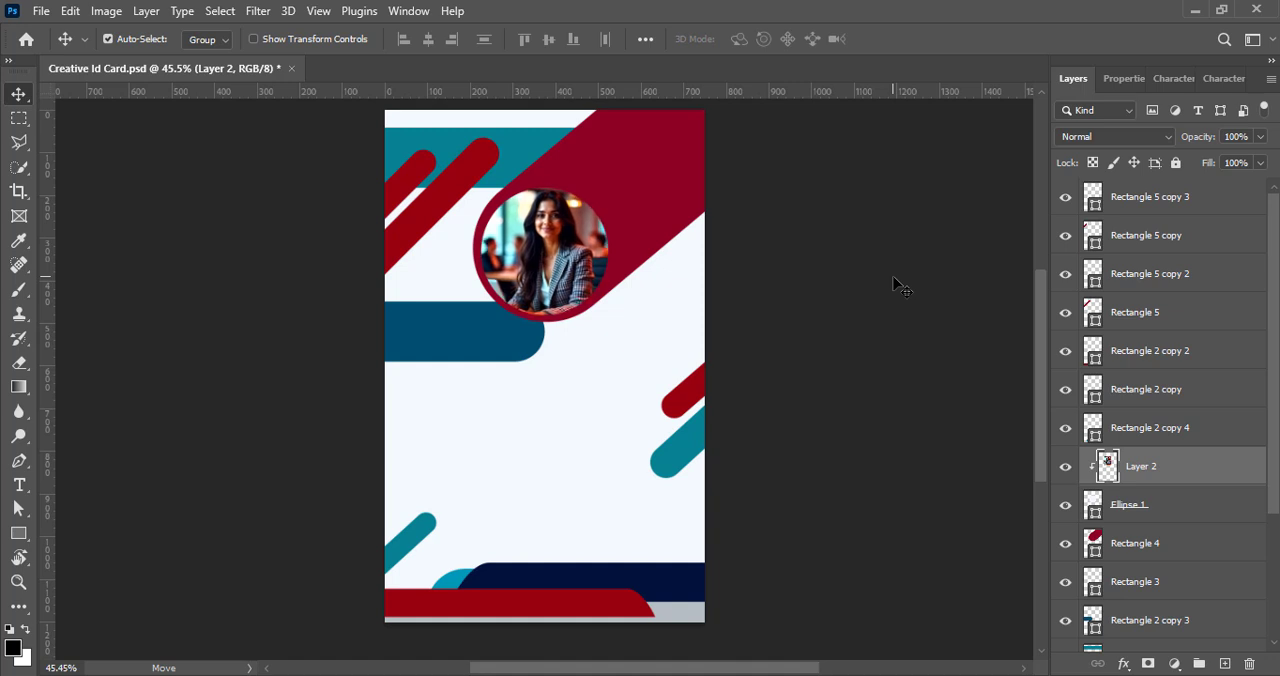
{"action": "left_click", "coordinate": [852, 280]}
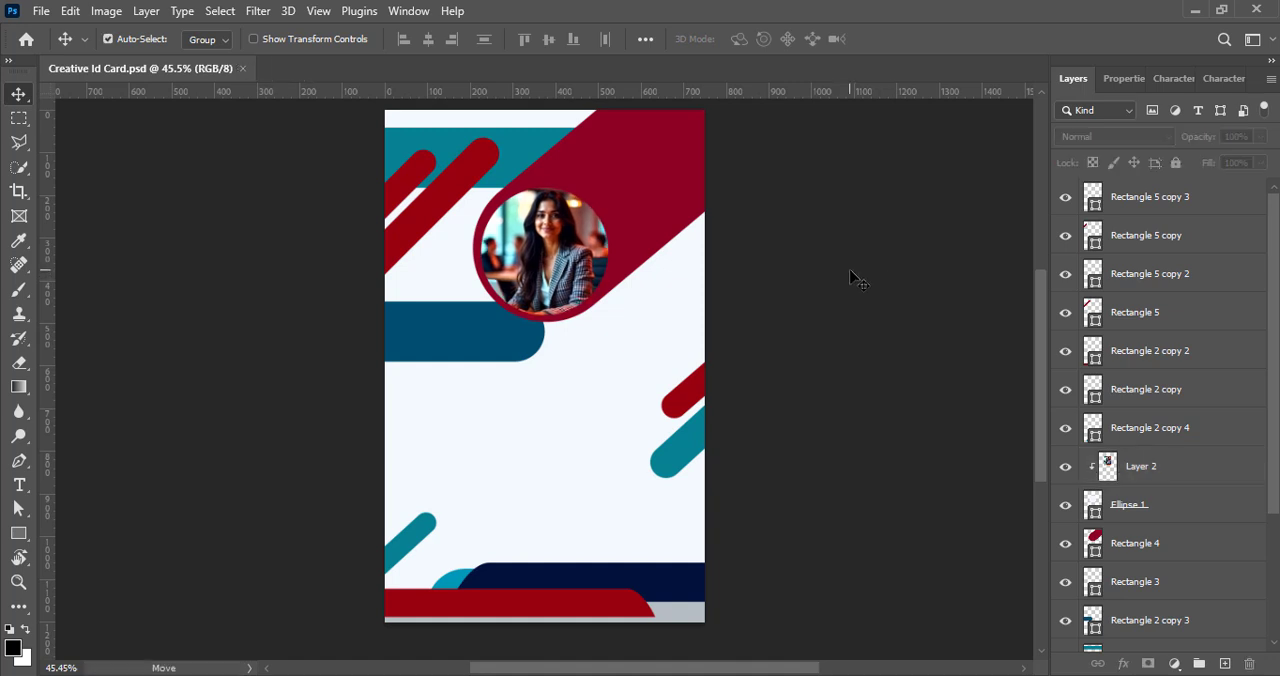
- Add a white outside stroke at 100% opacity to the photo circle
{"action": "right_click", "coordinate": [1107, 515]}
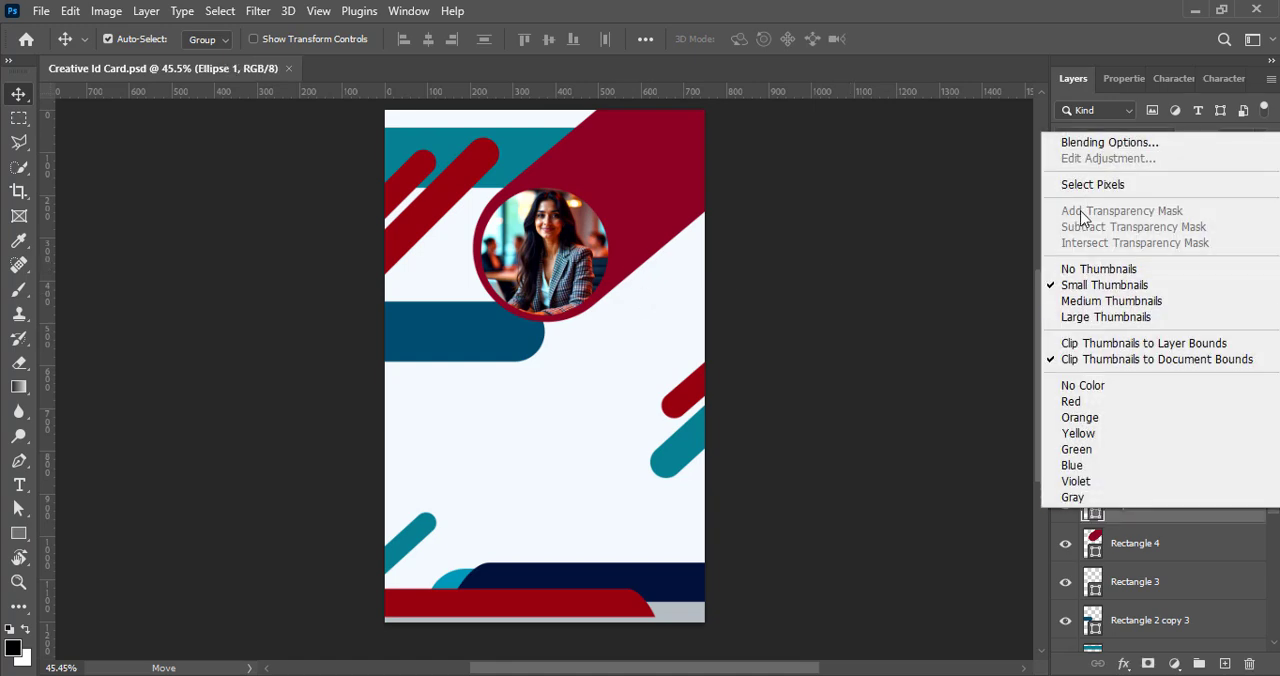
{"action": "left_click", "coordinate": [1085, 132]}
{"action": "left_click", "coordinate": [685, 293]}
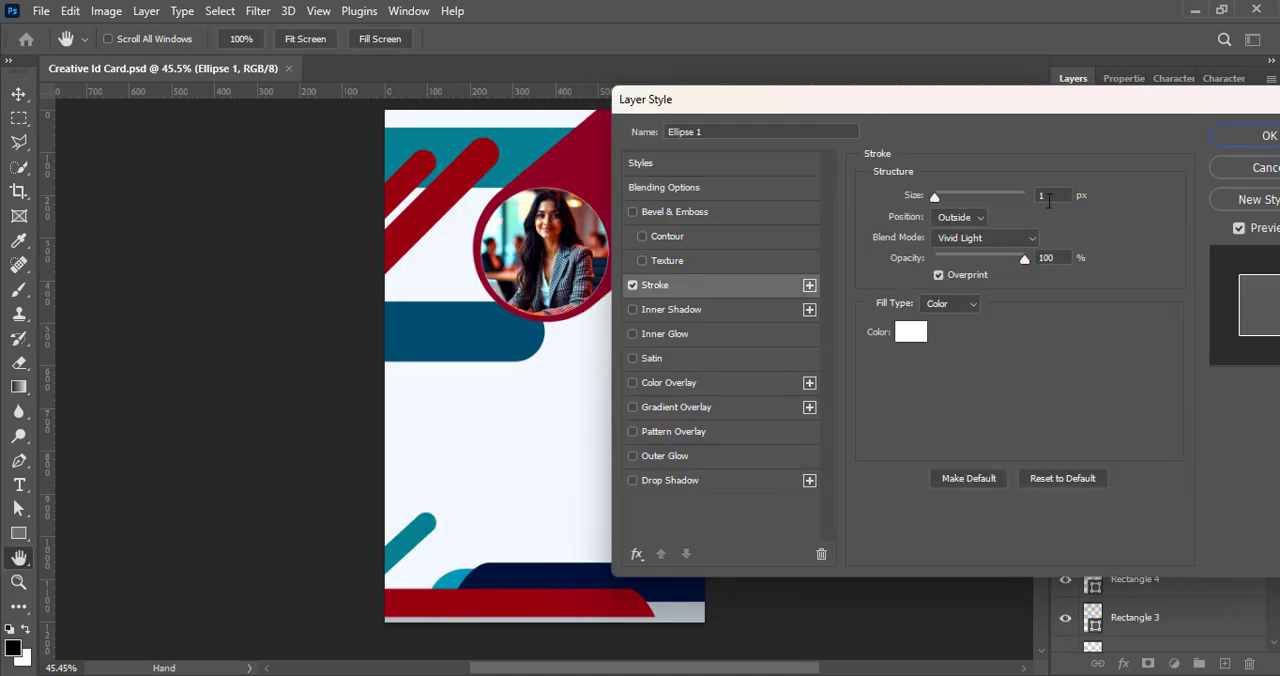
{"action": "key", "text": "Return"}
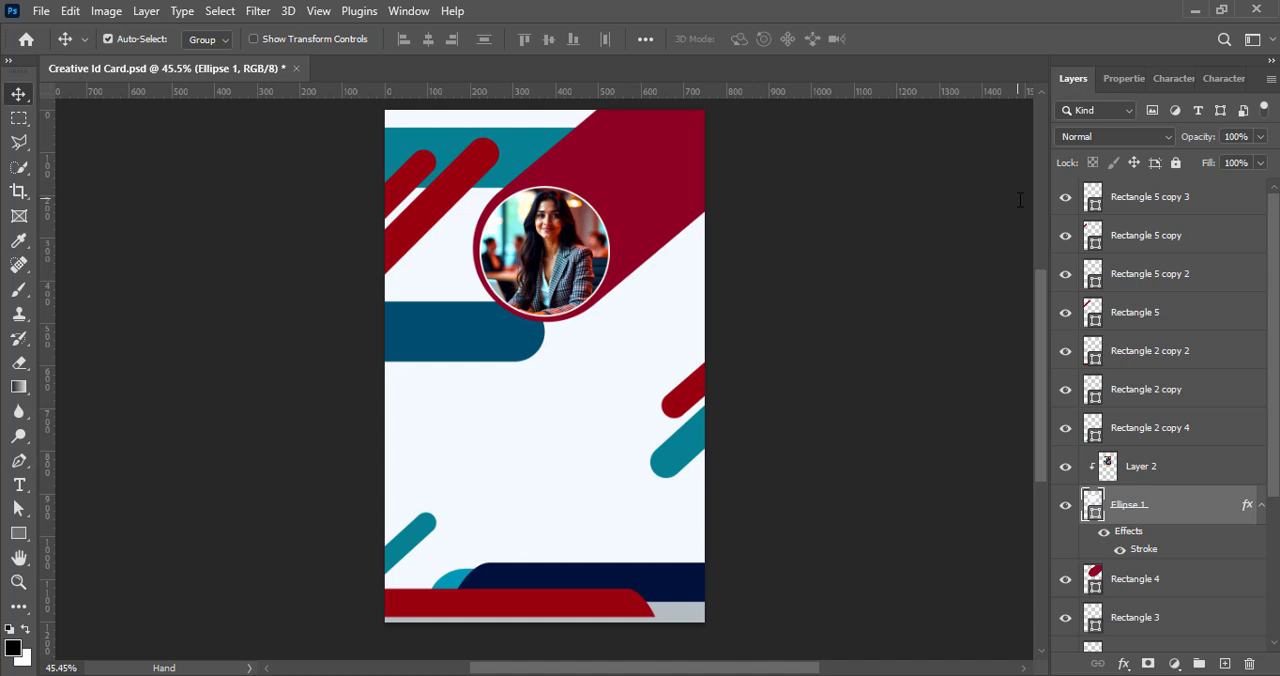
{"action": "left_click", "coordinate": [912, 260]}
- Add a drop shadow to the dark red diagonal shape behind the photo and make its colour black
{"action": "left_click", "coordinate": [1135, 578]}
{"action": "right_click", "coordinate": [1100, 585]}
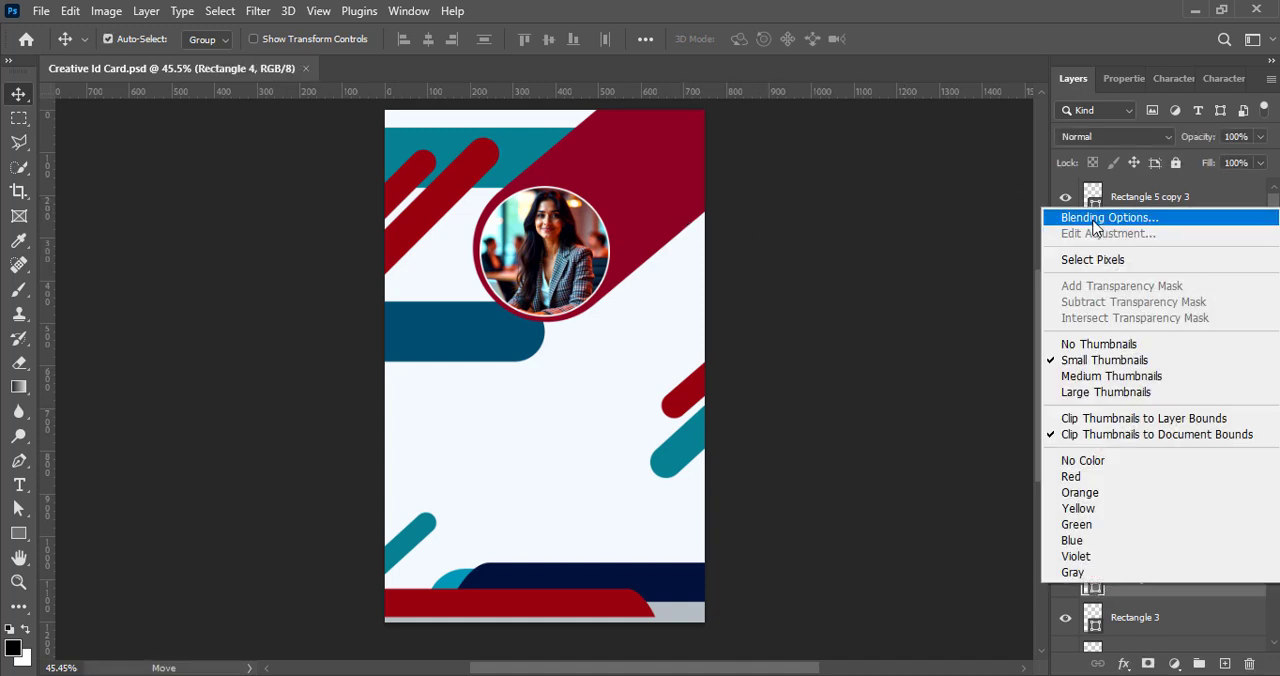
{"action": "left_click", "coordinate": [1095, 212]}
{"action": "left_click", "coordinate": [767, 456]}
{"action": "left_click", "coordinate": [829, 458]}
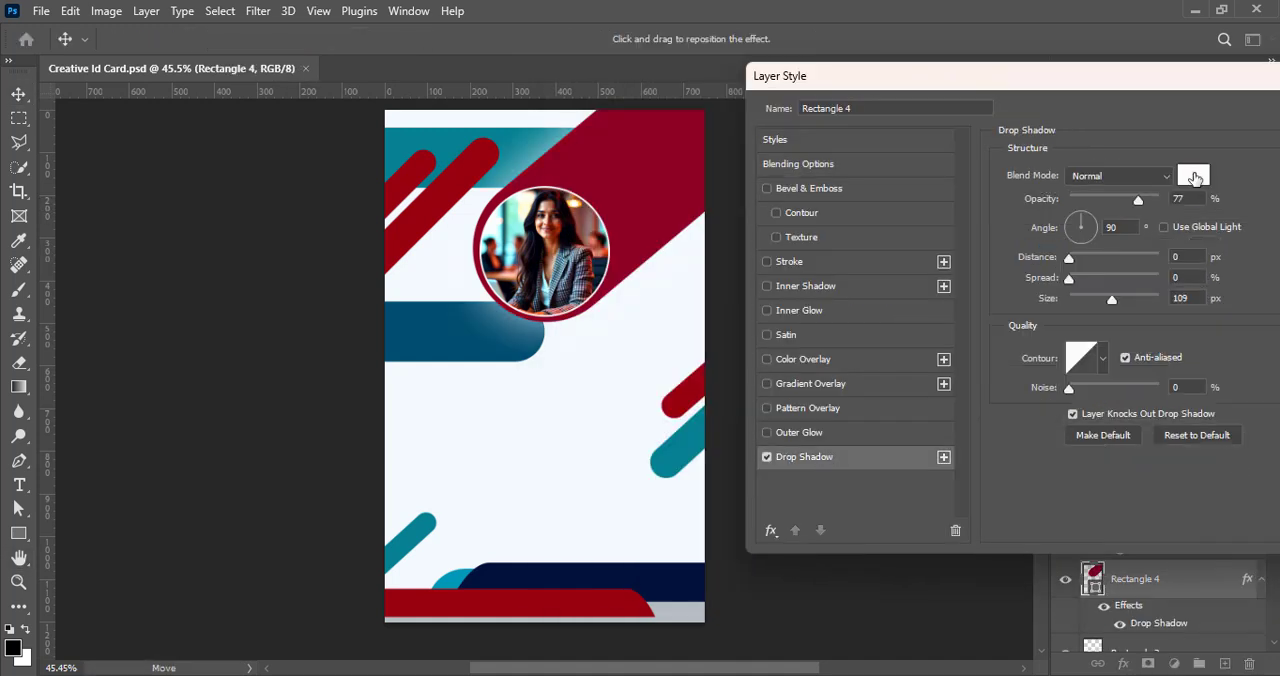
{"action": "left_click", "coordinate": [1193, 176]}
{"action": "left_click", "coordinate": [1206, 340]}
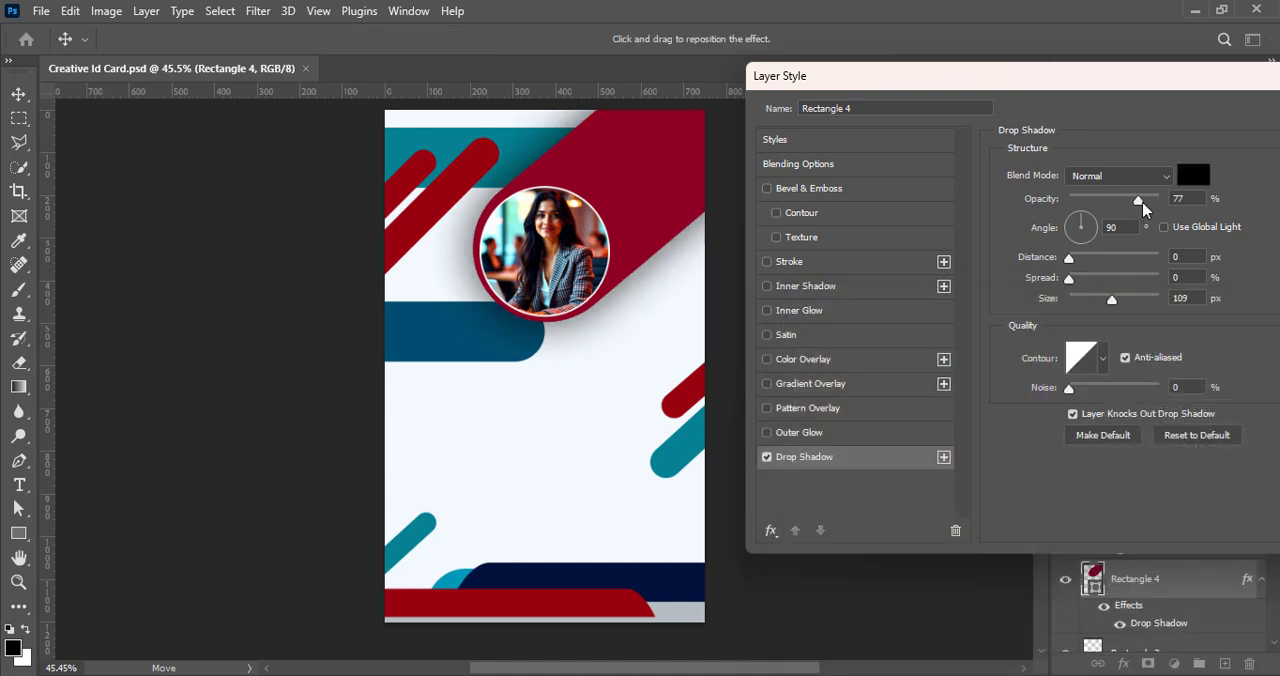
- Set the dark red shape's shadow to 100% opacity, 50° angle, about 10 px distance and about 13 px size
{"action": "left_click_drag", "start_coordinate": [1140, 203], "coordinate": [1162, 202]}
{"action": "left_click_drag", "start_coordinate": [1111, 299], "coordinate": [1082, 301]}
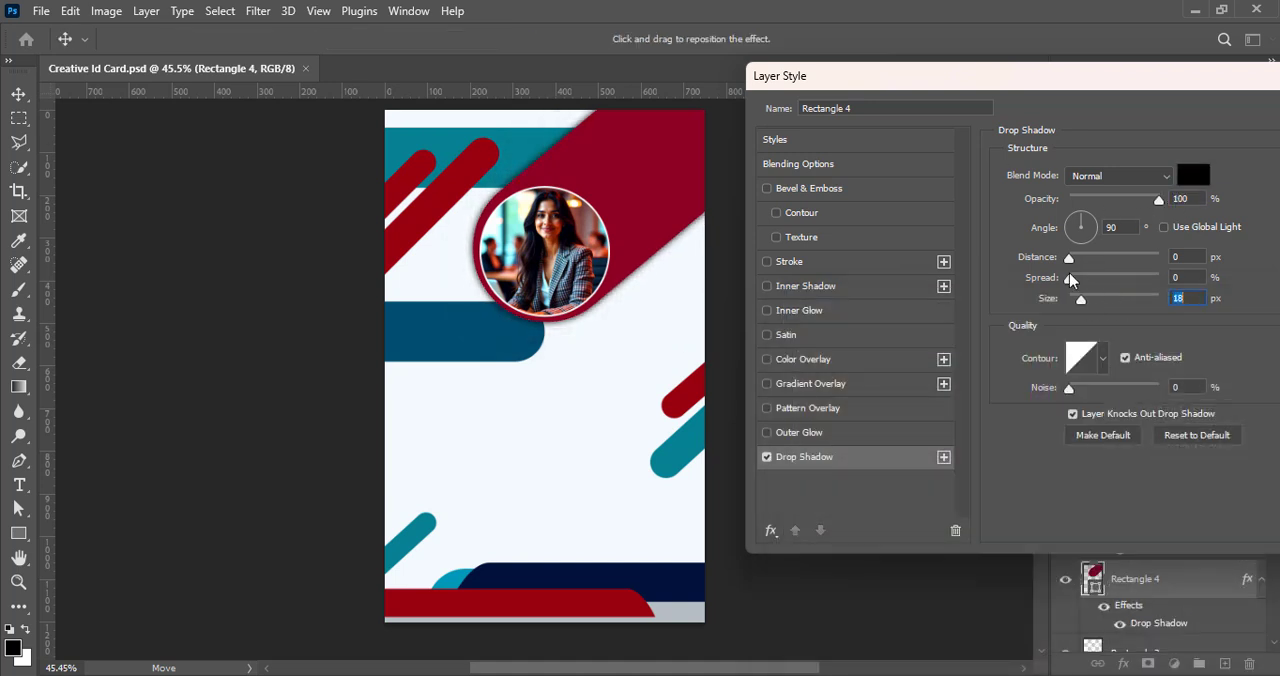
{"action": "left_click_drag", "start_coordinate": [1069, 259], "coordinate": [1080, 260]}
{"action": "left_click", "coordinate": [1091, 217]}
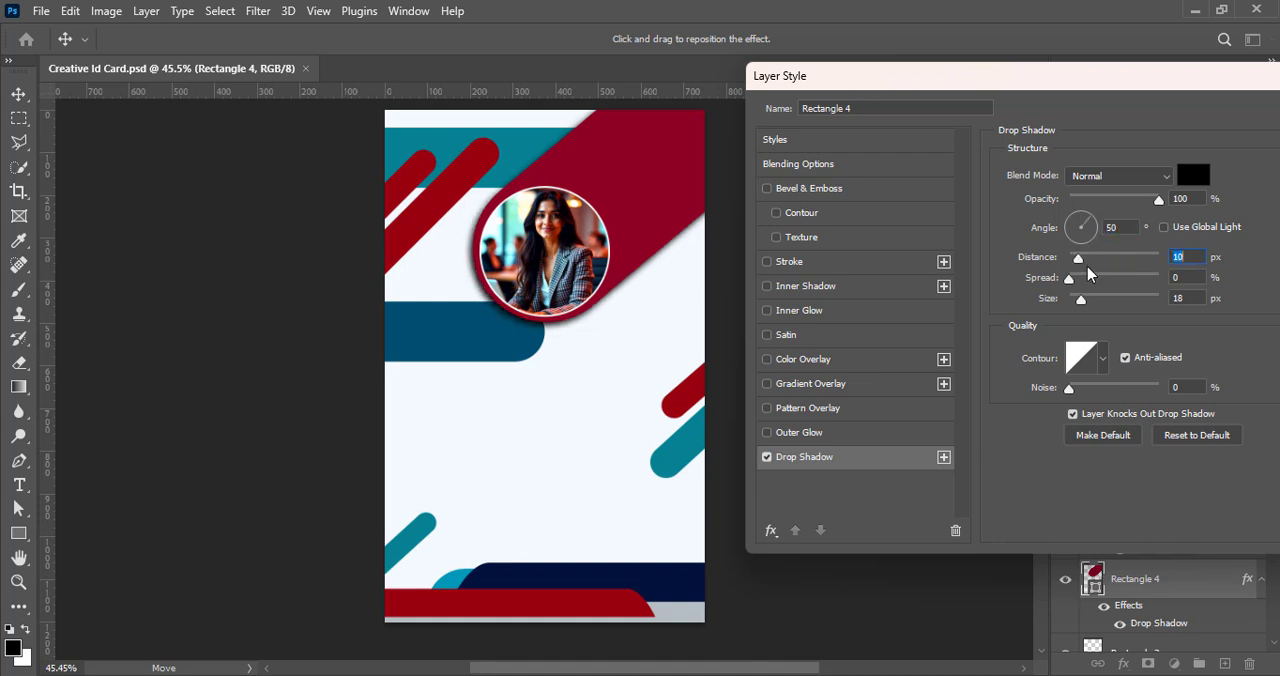
{"action": "left_click_drag", "start_coordinate": [1082, 302], "coordinate": [1081, 303]}
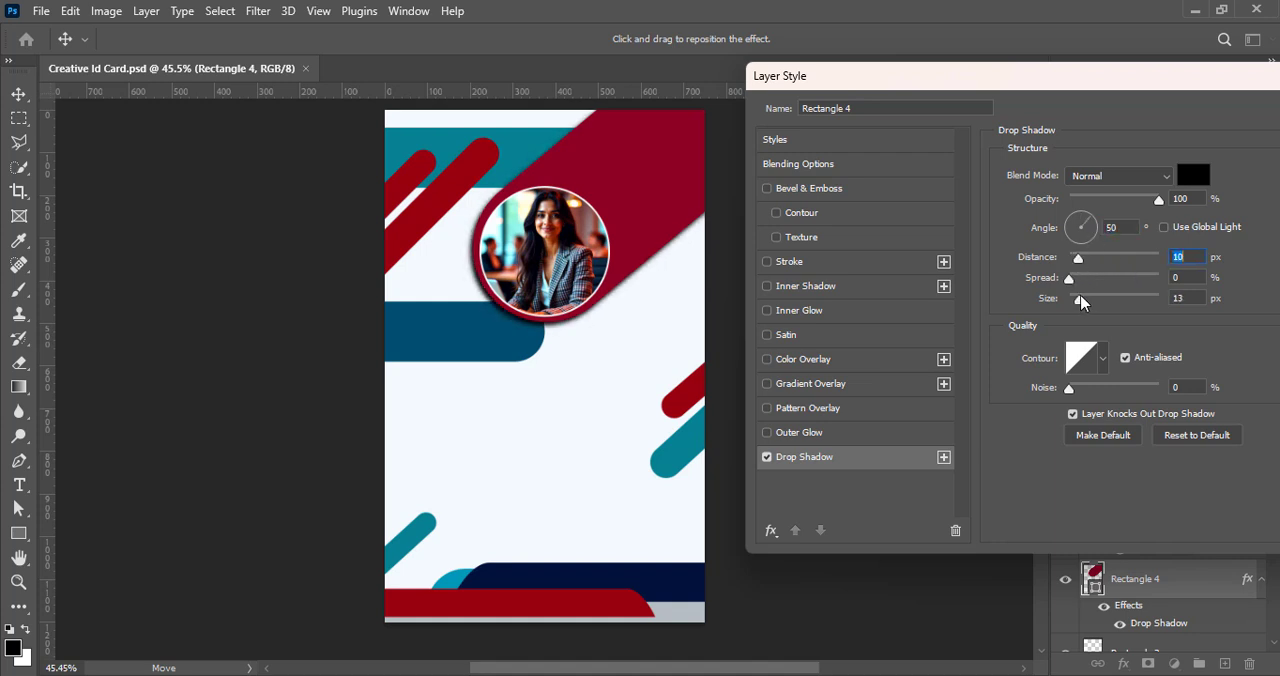
{"action": "key", "text": "Down"}
{"action": "left_click_drag", "start_coordinate": [1100, 87], "coordinate": [803, 87]}
{"action": "key", "text": "Return"}
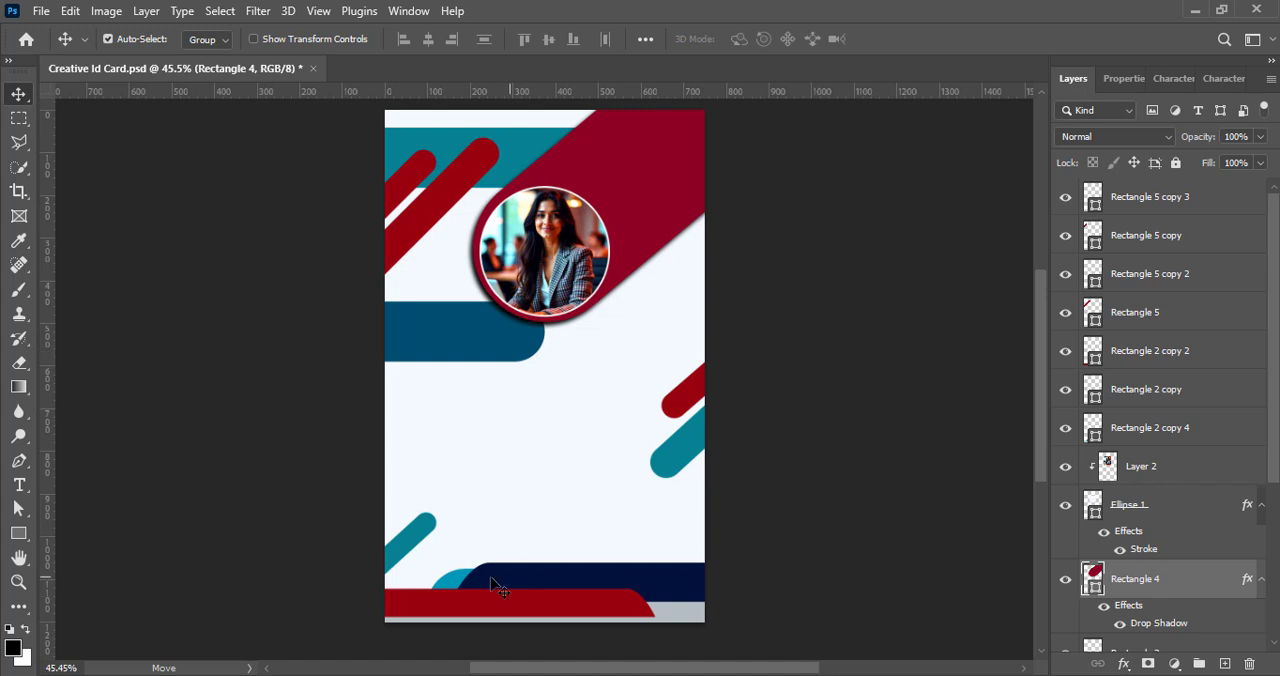
{"action": "left_click", "coordinate": [846, 396]}
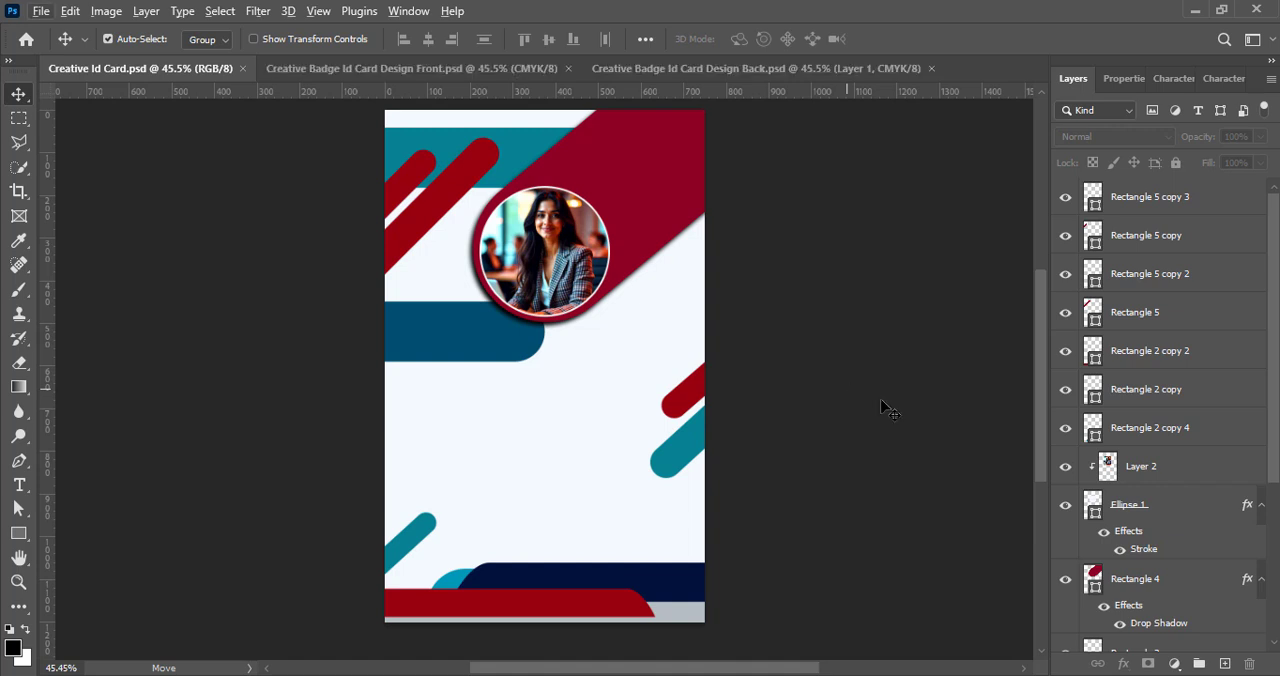
- Add a text line with the cardholder's full name and centre it beneath the photo circle
{"action": "key", "text": "t"}
{"action": "left_click", "coordinate": [470, 386]}
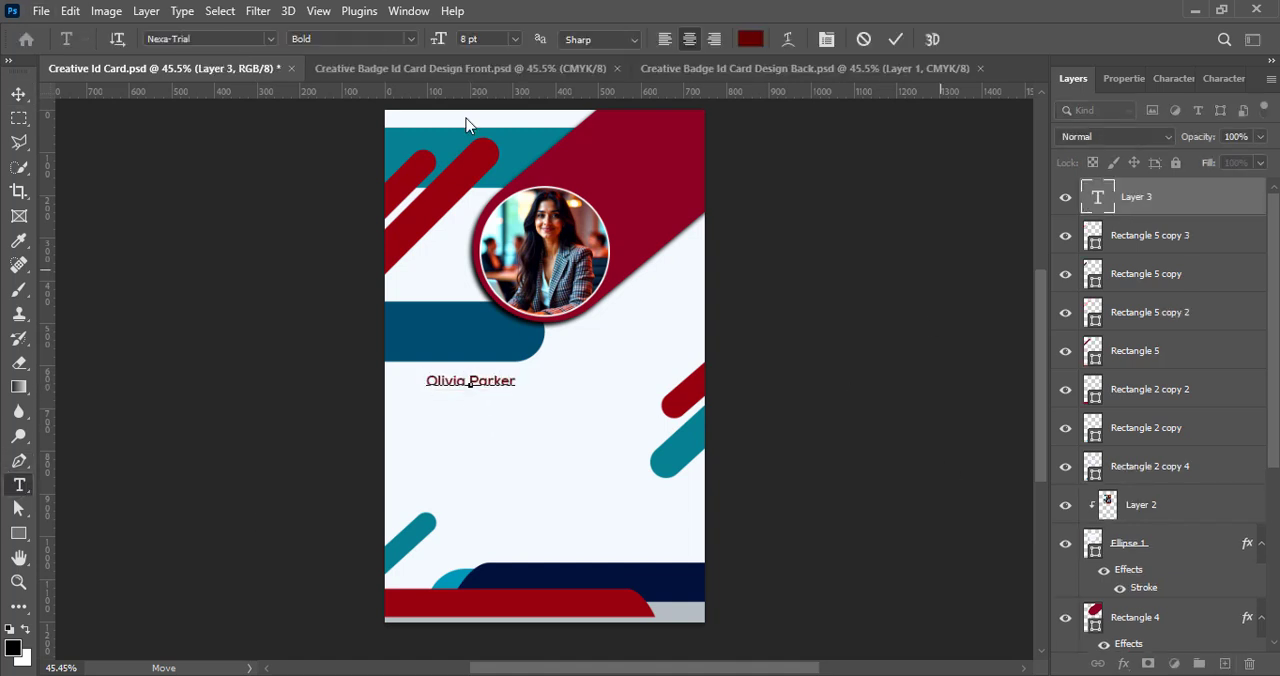
{"action": "key", "text": "ctrl+Return"}
{"action": "key", "text": "v"}
{"action": "left_click_drag", "start_coordinate": [500, 391], "coordinate": [560, 386]}
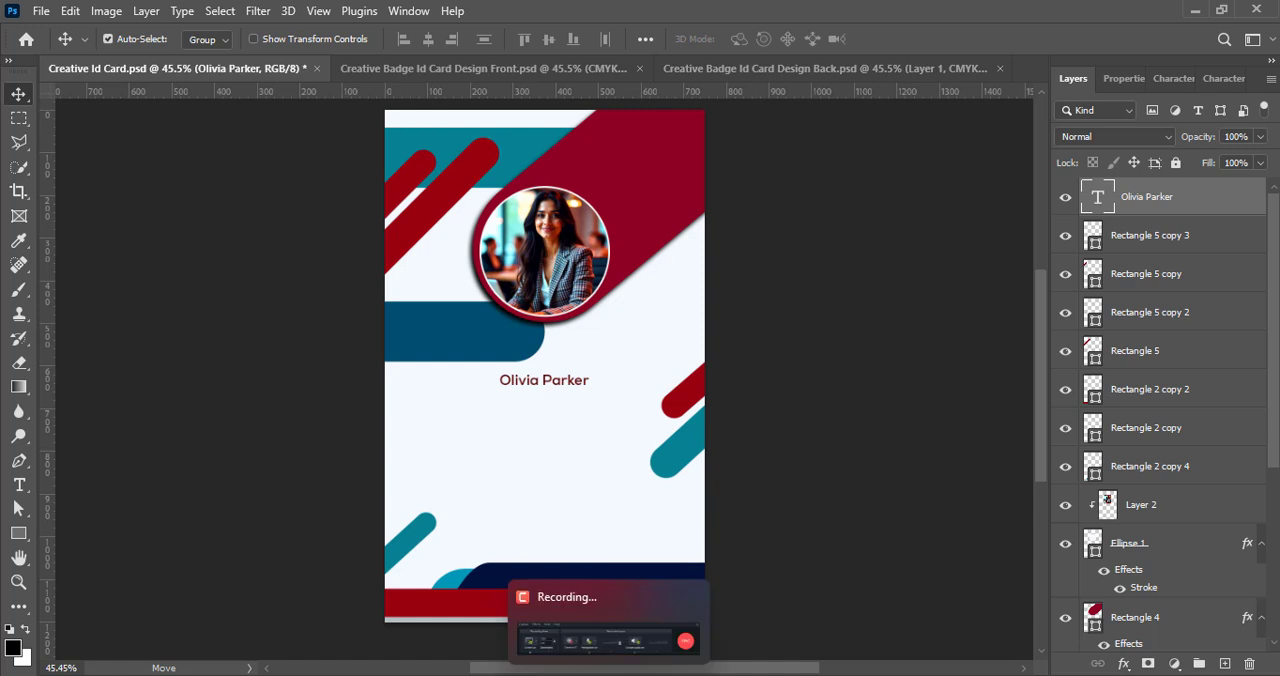
- Set the cardholder's name text to 18 pt in Nexa-Trial Bold
{"action": "double_click", "coordinate": [549, 386]}
{"action": "left_click", "coordinate": [1174, 78]}
{"action": "left_click", "coordinate": [1165, 136]}
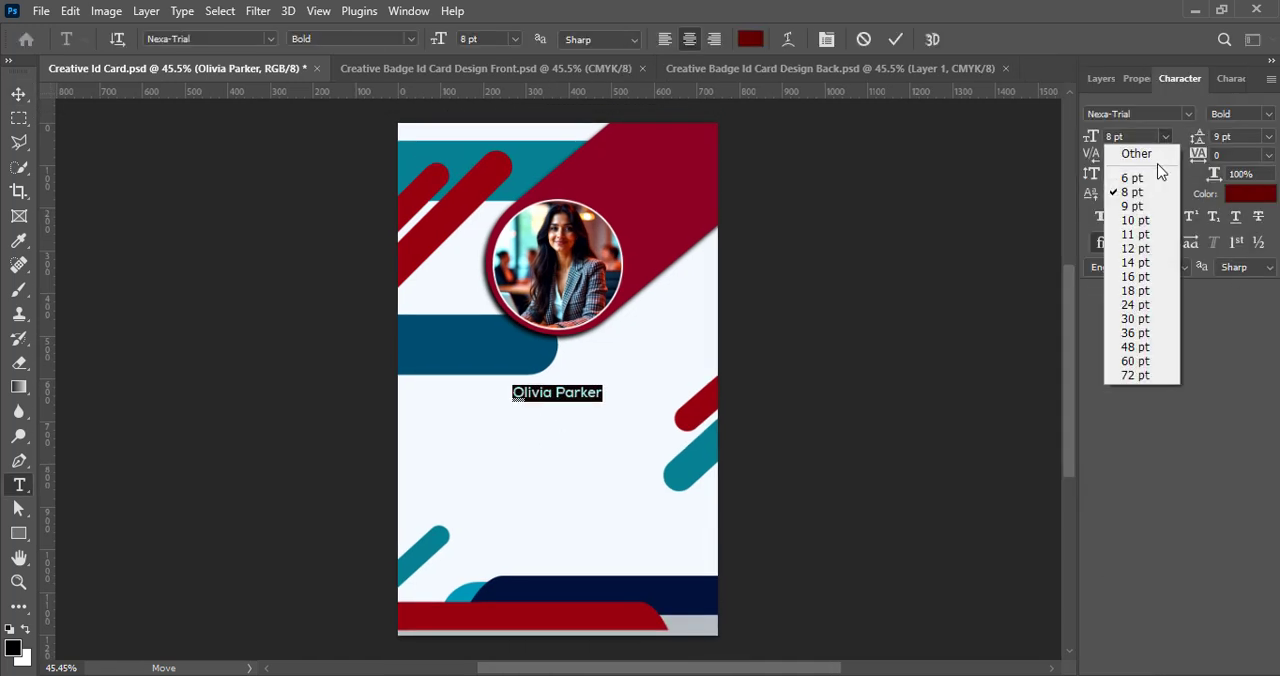
{"action": "left_click", "coordinate": [1136, 291]}
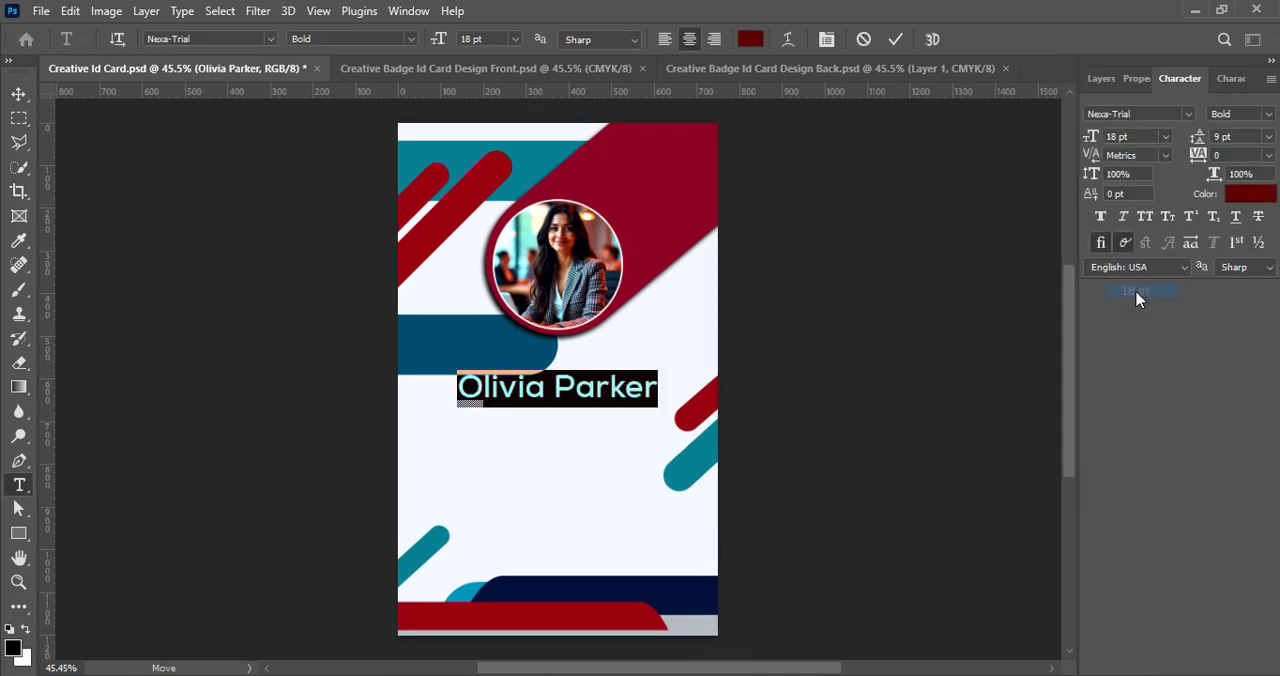
{"action": "left_click", "coordinate": [1189, 114]}
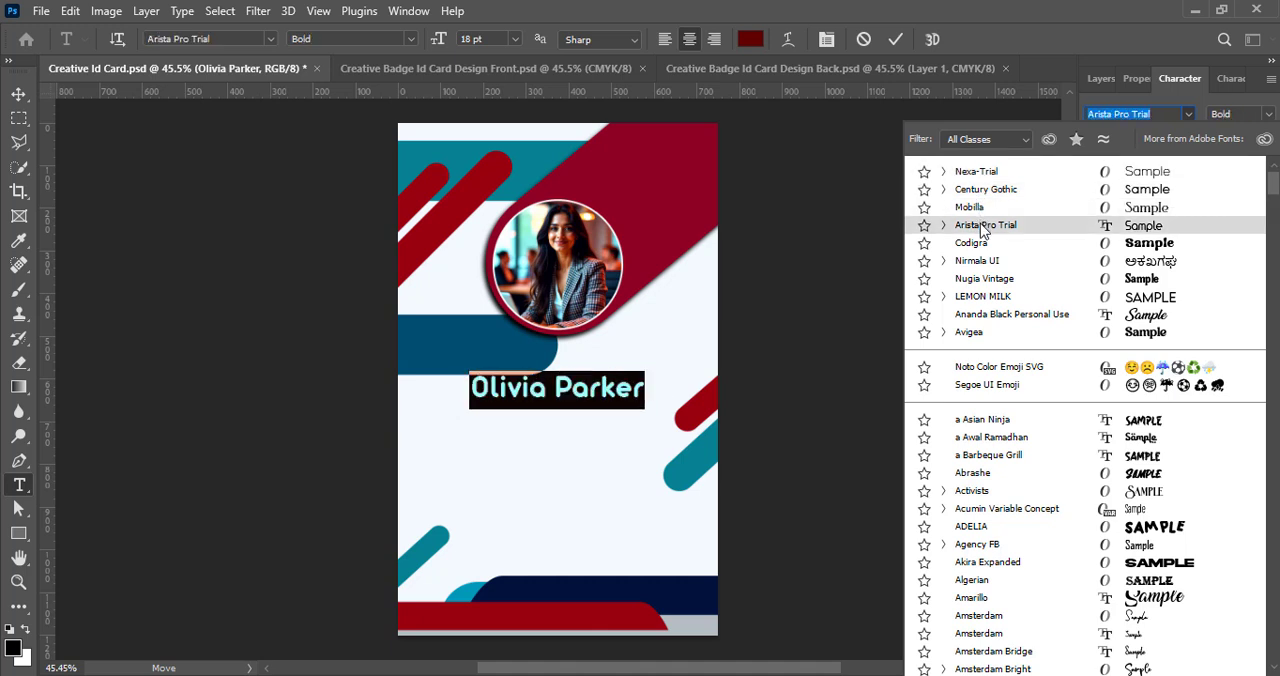
{"action": "left_click", "coordinate": [993, 172]}
{"action": "left_click", "coordinate": [1268, 114]}
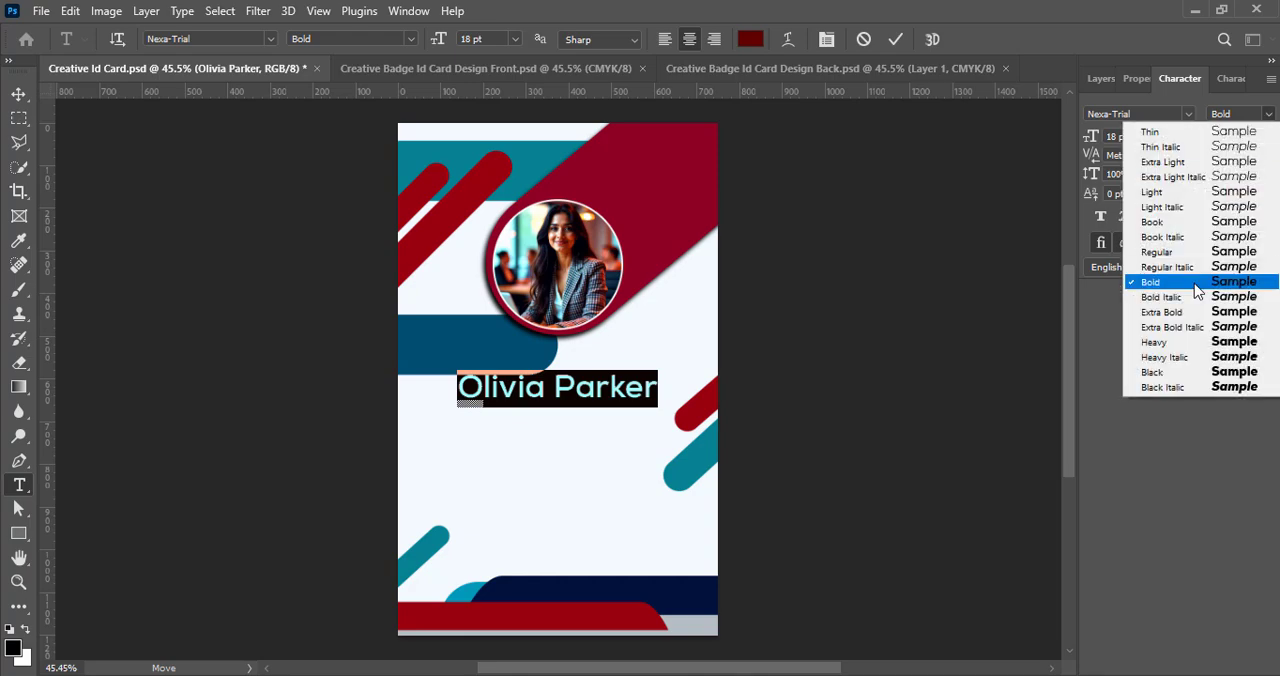
{"action": "left_click", "coordinate": [1131, 285]}
- Change the cardholder's name text to Roboto Medium and move it slightly lower beneath the photo circle
{"action": "left_click", "coordinate": [1189, 114]}
{"action": "scroll", "coordinate": [1022, 597], "scroll_direction": "down", "scroll_amount": 15}
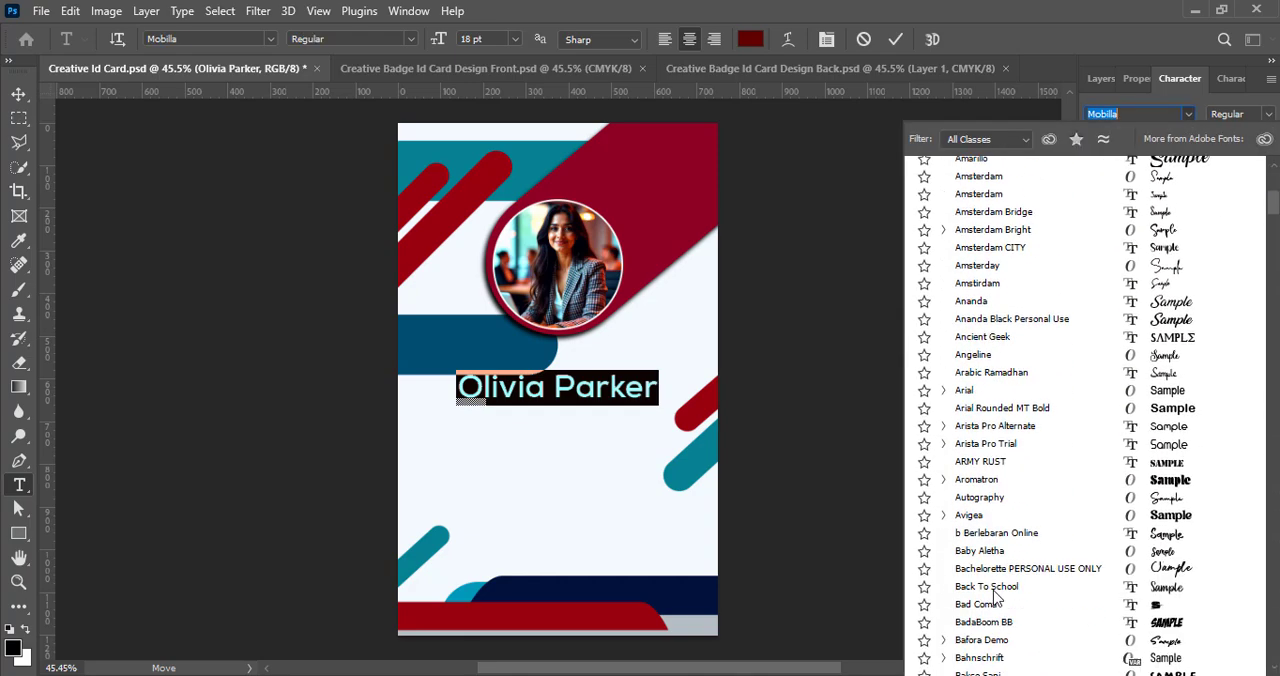
{"action": "scroll", "coordinate": [1022, 597], "scroll_direction": "down", "scroll_amount": 20}
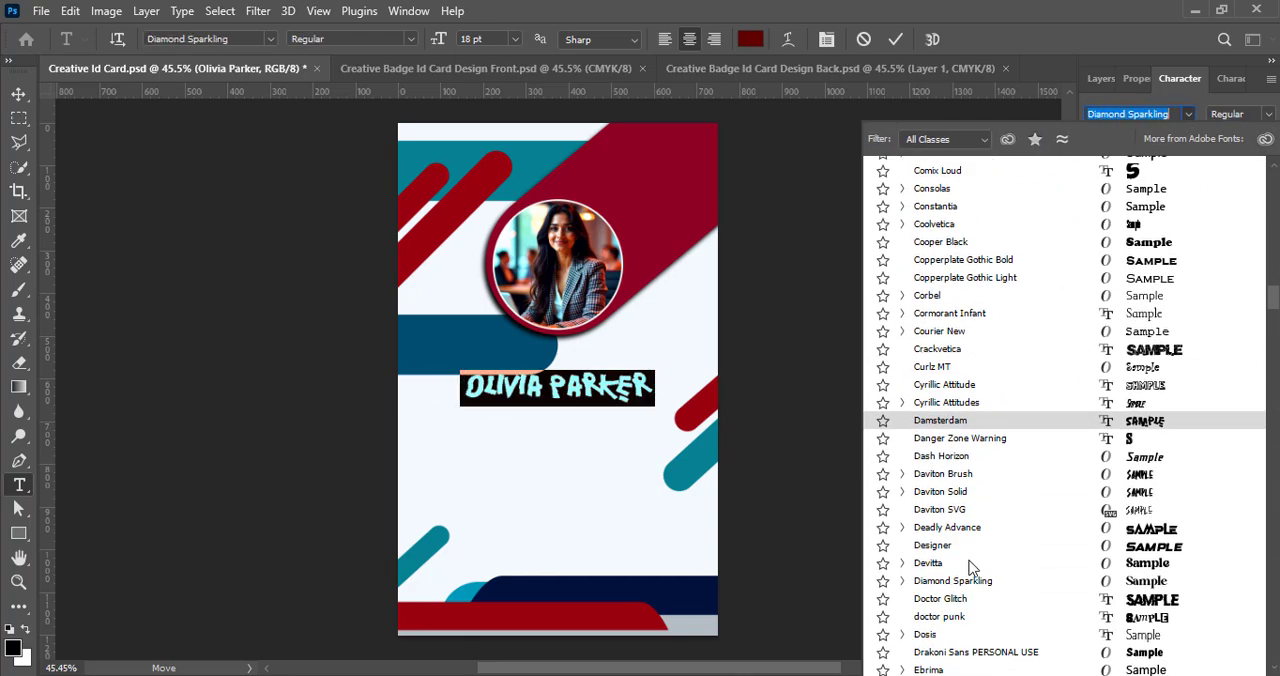
{"action": "scroll", "coordinate": [967, 580], "scroll_direction": "down", "scroll_amount": 8}
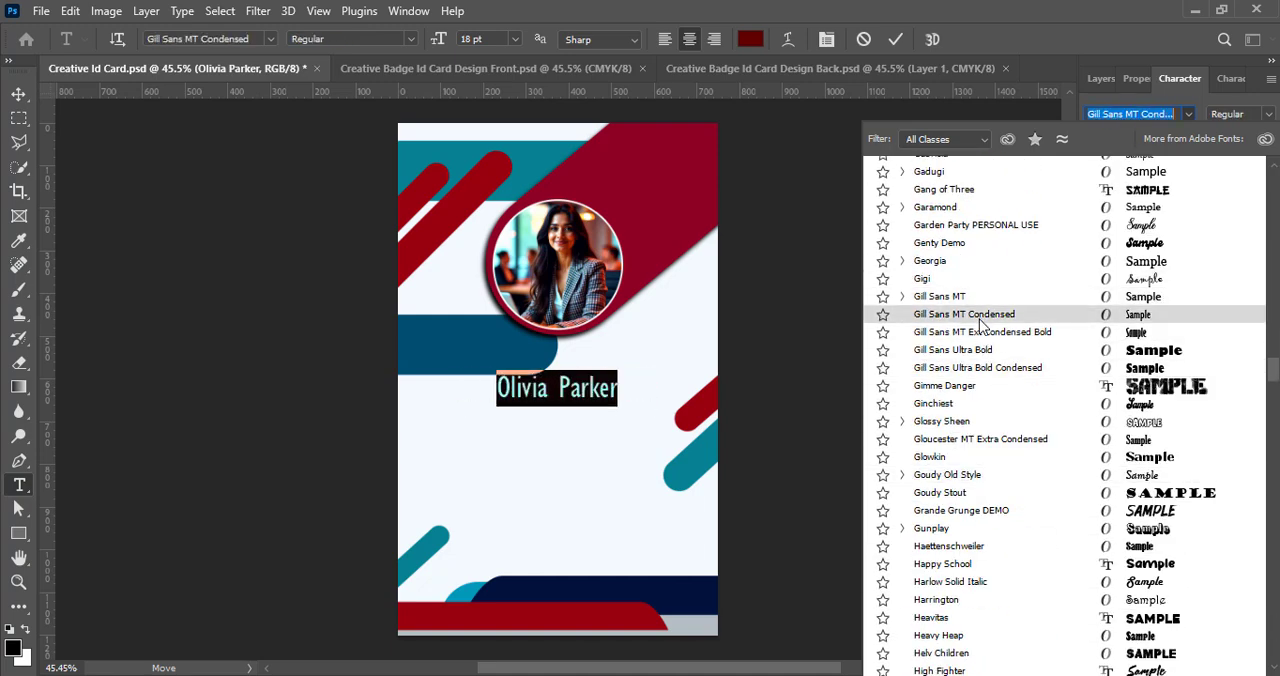
{"action": "scroll", "coordinate": [1008, 535], "scroll_direction": "down", "scroll_amount": 5}
{"action": "scroll", "coordinate": [1006, 532], "scroll_direction": "down", "scroll_amount": 15}
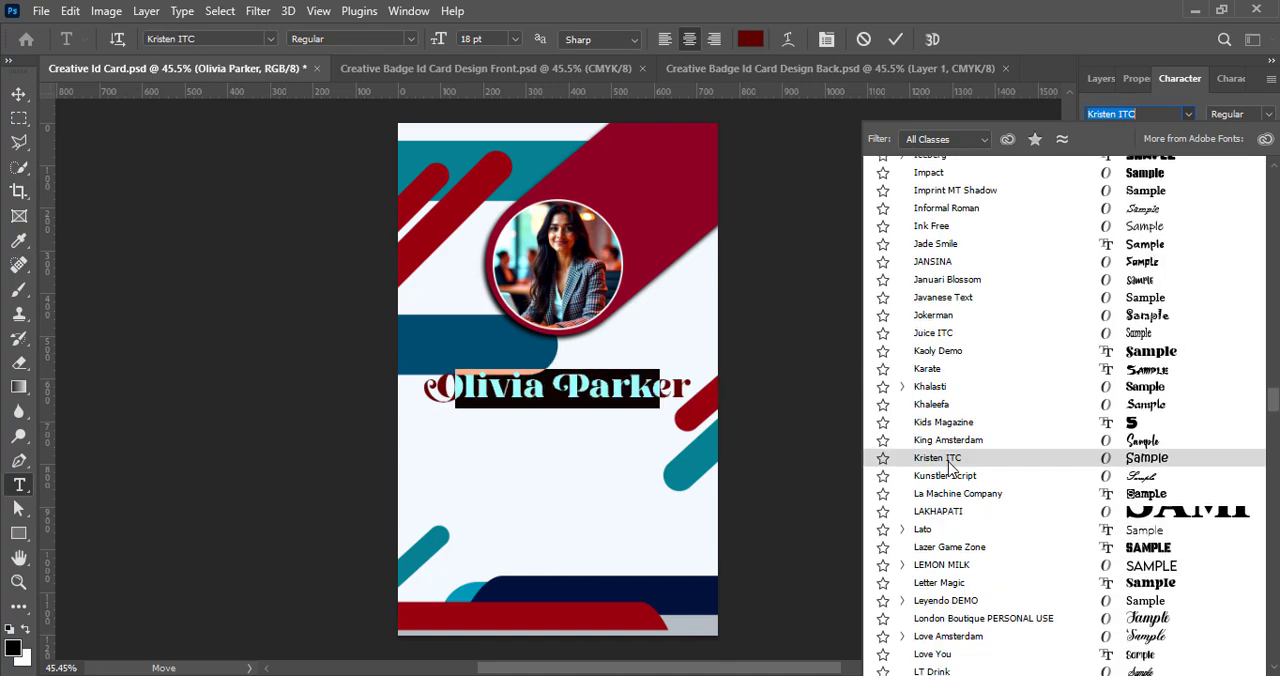
{"action": "scroll", "coordinate": [985, 531], "scroll_direction": "down", "scroll_amount": 12}
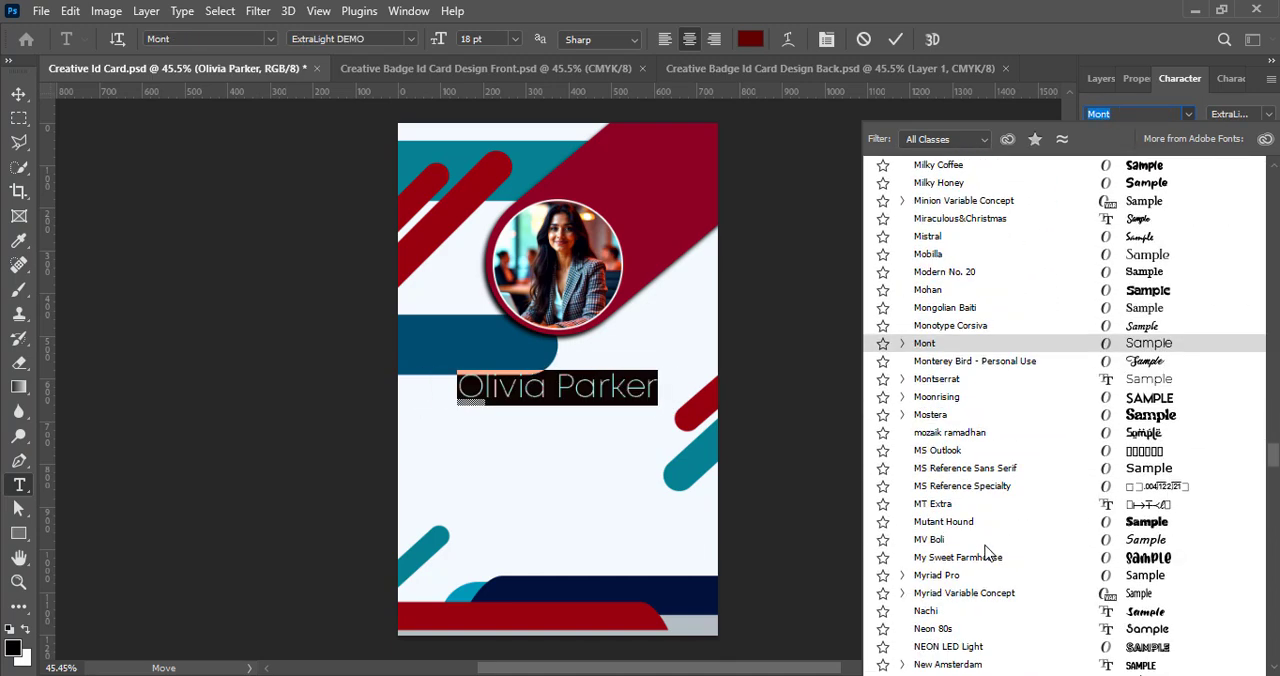
{"action": "scroll", "coordinate": [975, 545], "scroll_direction": "down", "scroll_amount": 15}
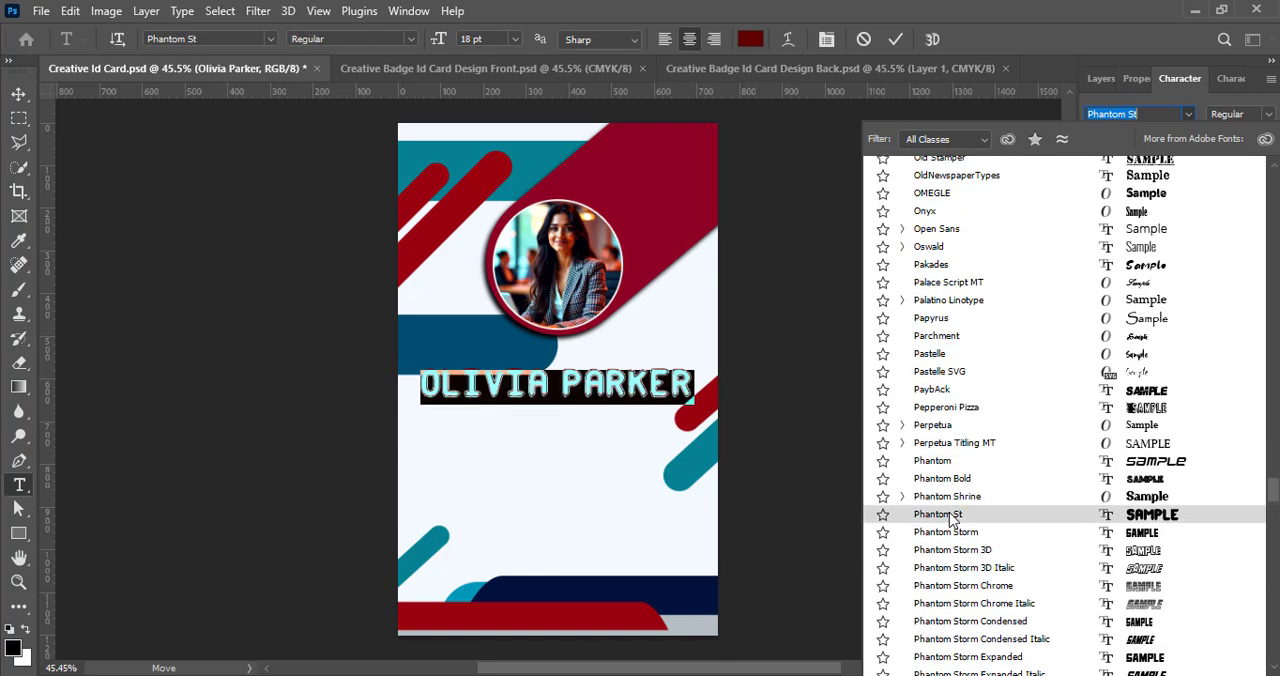
{"action": "scroll", "coordinate": [975, 560], "scroll_direction": "down", "scroll_amount": 5}
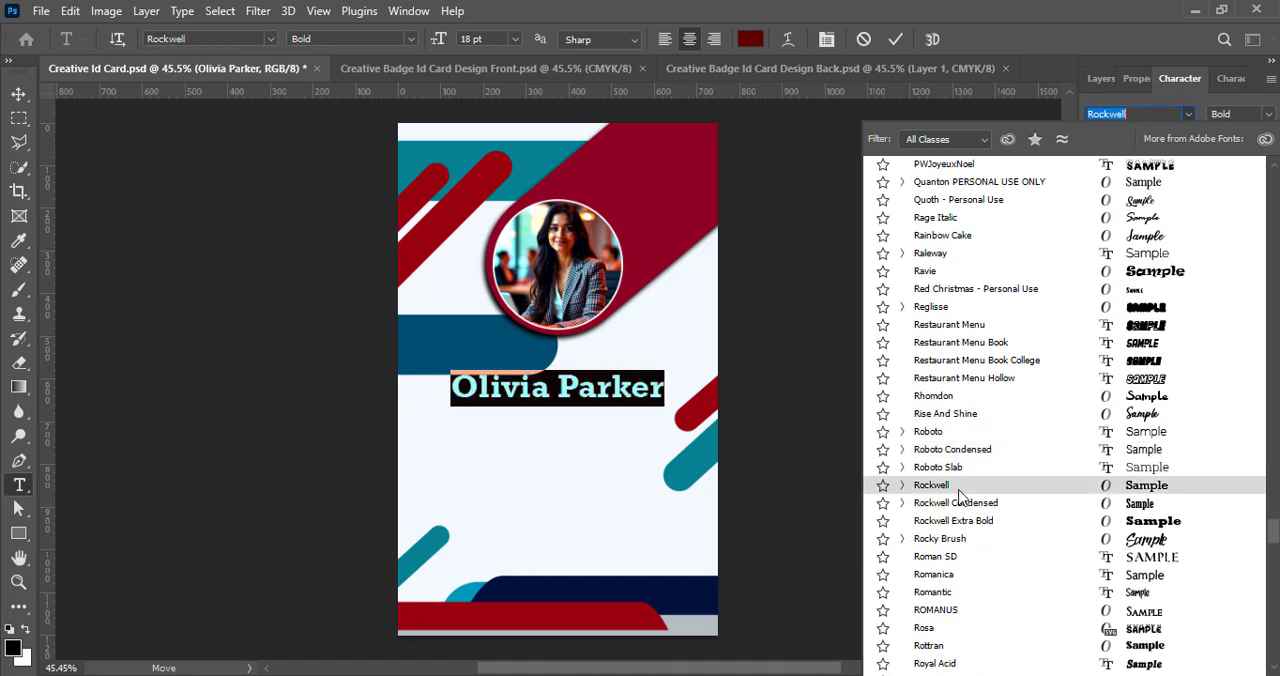
{"action": "left_click", "coordinate": [962, 410]}
{"action": "left_click", "coordinate": [1250, 114]}
{"action": "left_click", "coordinate": [1200, 215]}
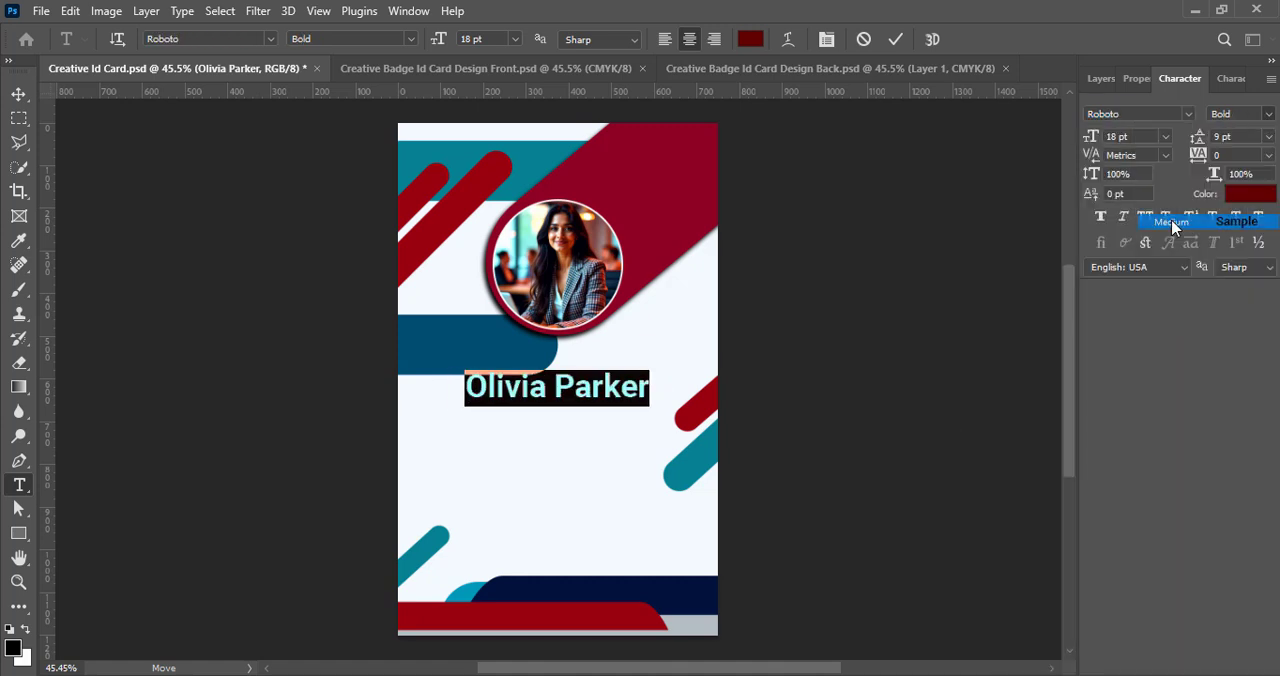
{"action": "left_click", "coordinate": [896, 40]}
{"action": "key", "text": "v"}
{"action": "left_click_drag", "start_coordinate": [570, 391], "coordinate": [571, 407]}
- Draw a thin rounded horizontal bar about 189 px wide and 4 px high just below the start of the name
{"action": "left_click", "coordinate": [1100, 79]}
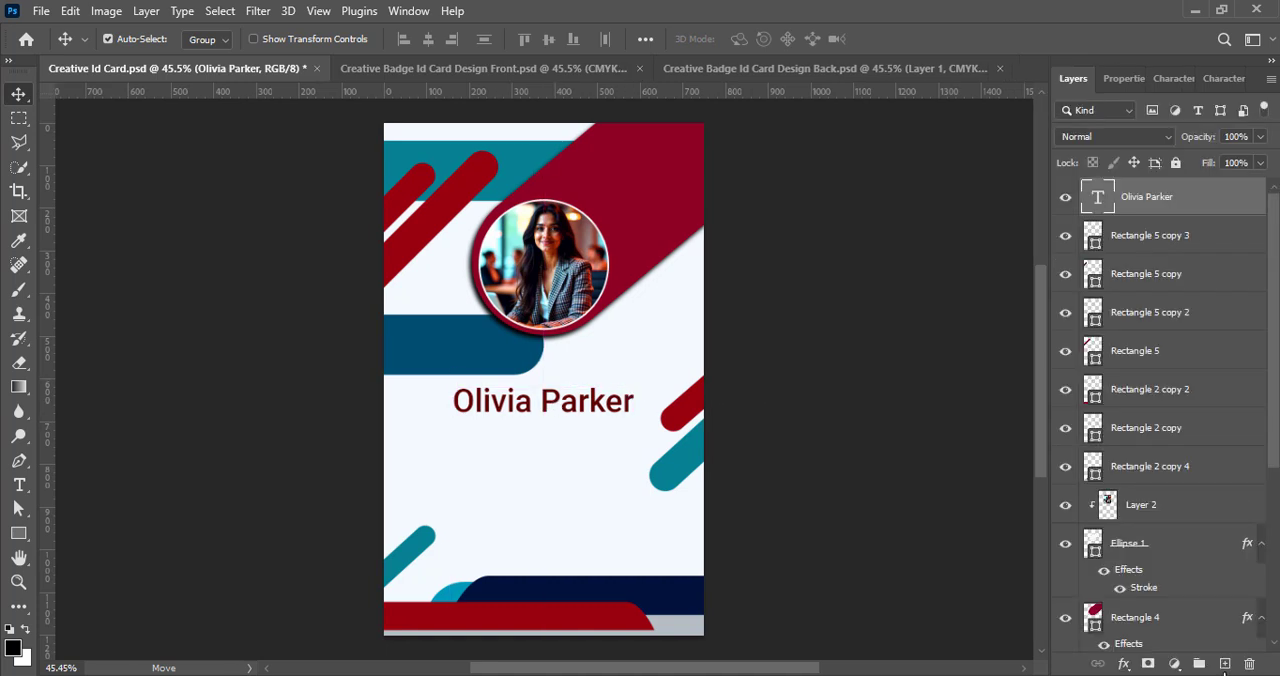
{"action": "left_click", "coordinate": [1225, 664]}
{"action": "left_click", "coordinate": [16, 534]}
{"action": "mouse_move", "coordinate": [431, 426]}
{"action": "left_mouse_down"}
{"action": "mouse_move", "coordinate": [529, 426]}
{"action": "mouse_move", "coordinate": [515, 426]}
{"action": "left_mouse_up"}
- Remove the bar's stroke, give it a dark blue fill and save the document
{"action": "left_click", "coordinate": [1120, 301]}
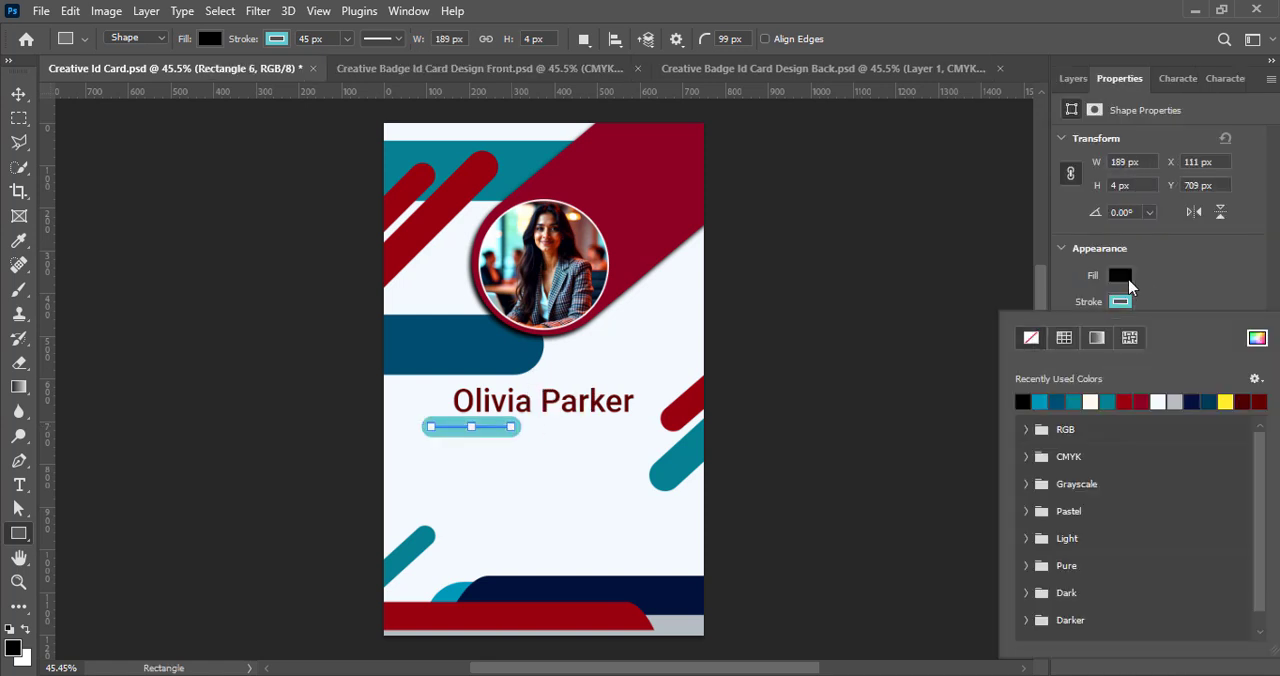
{"action": "left_click", "coordinate": [1024, 337]}
{"action": "left_click", "coordinate": [1120, 277]}
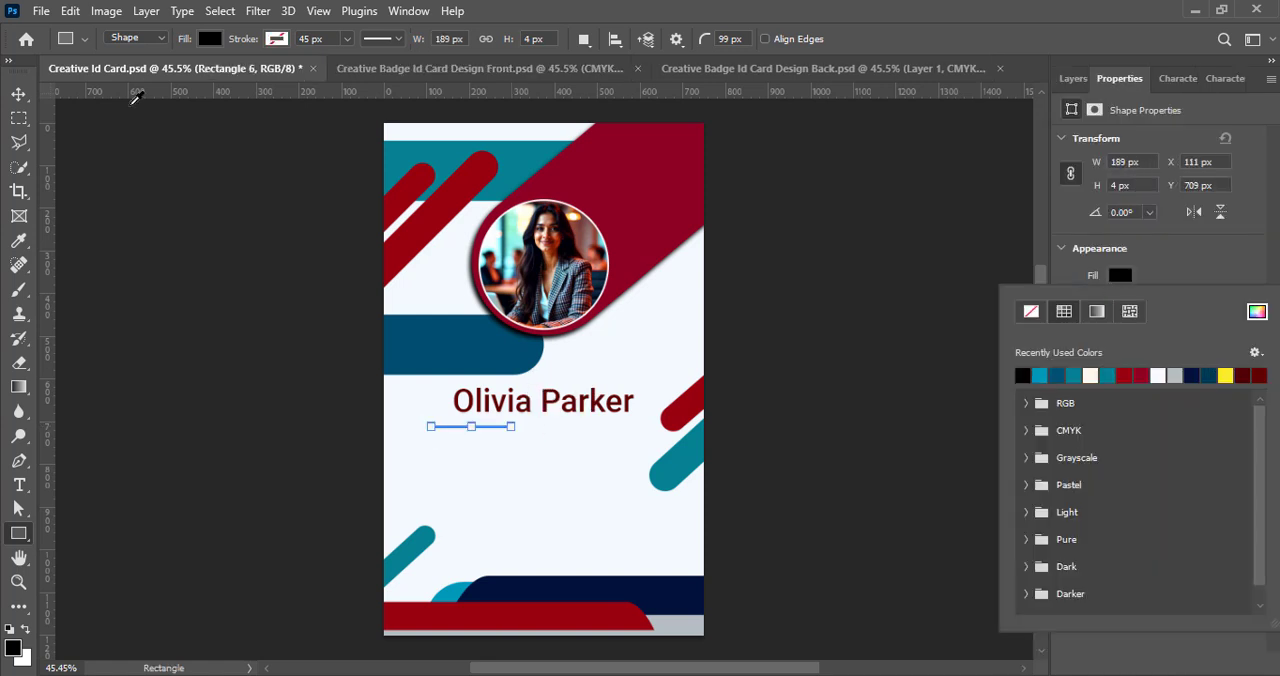
{"action": "left_click", "coordinate": [19, 94]}
{"action": "left_click", "coordinate": [1080, 78]}
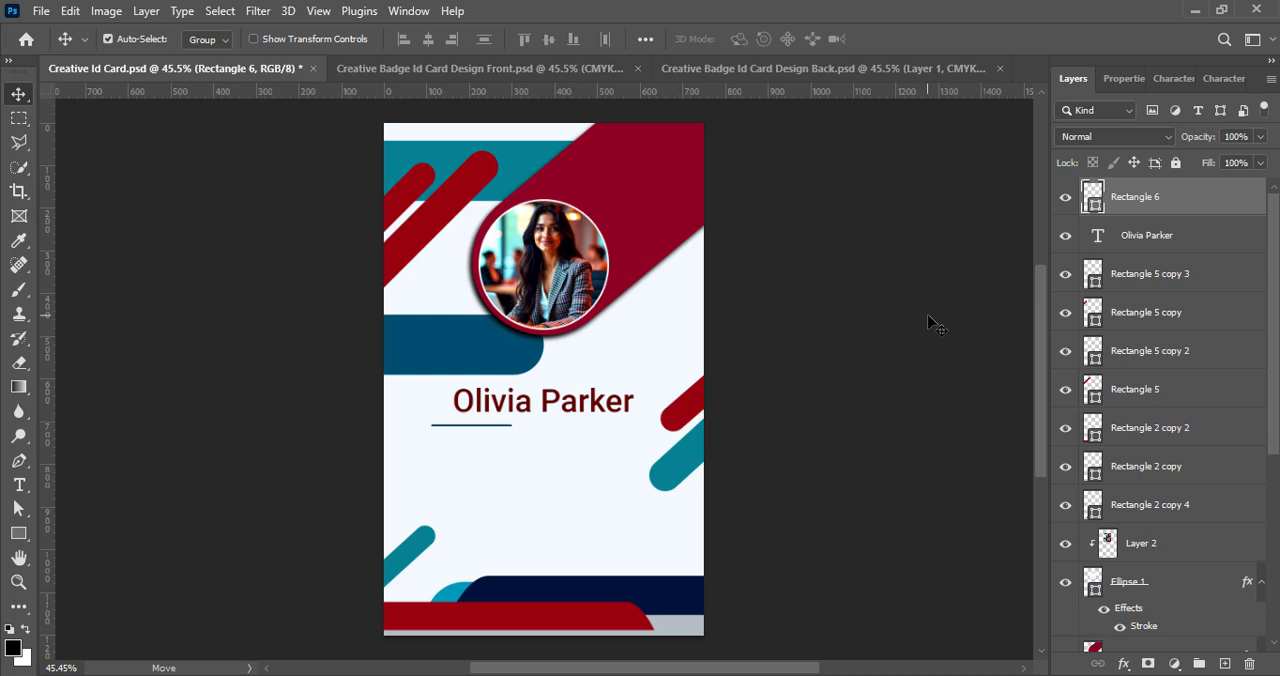
{"action": "key", "text": "ctrl+s"}
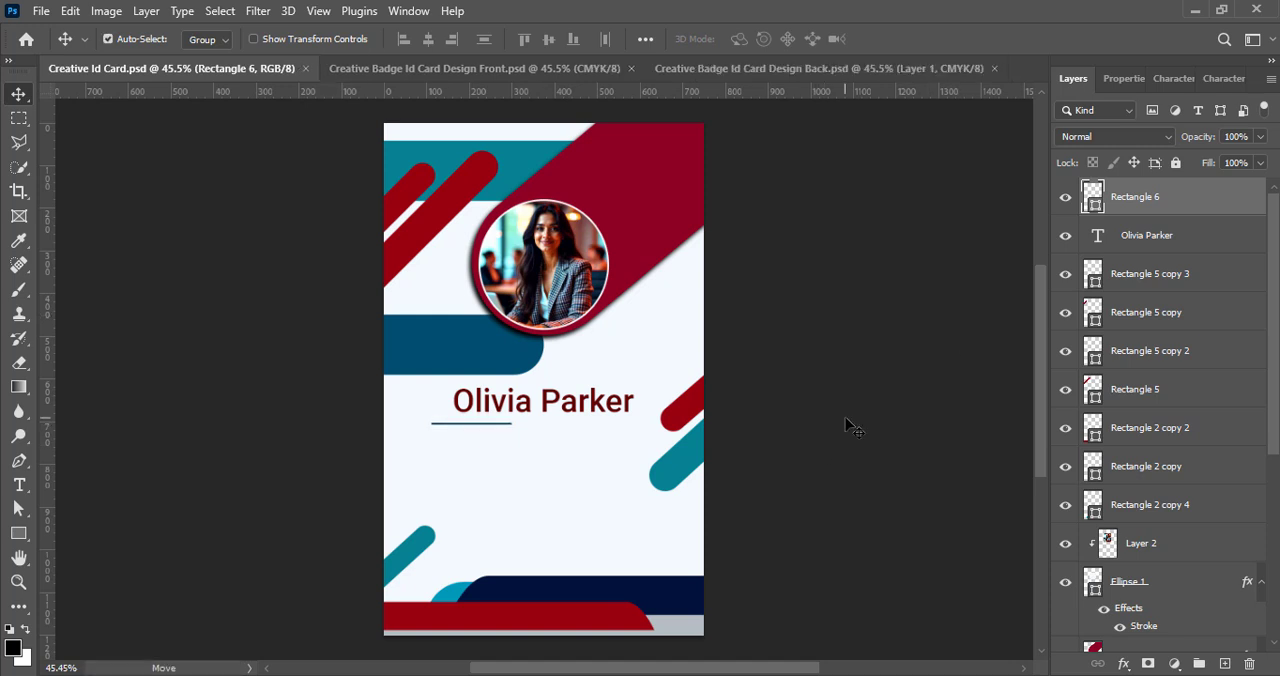
- Add a text line reading "Social Media Executive" on a new layer beneath the cardholder's name
{"action": "left_click", "coordinate": [1224, 663]}
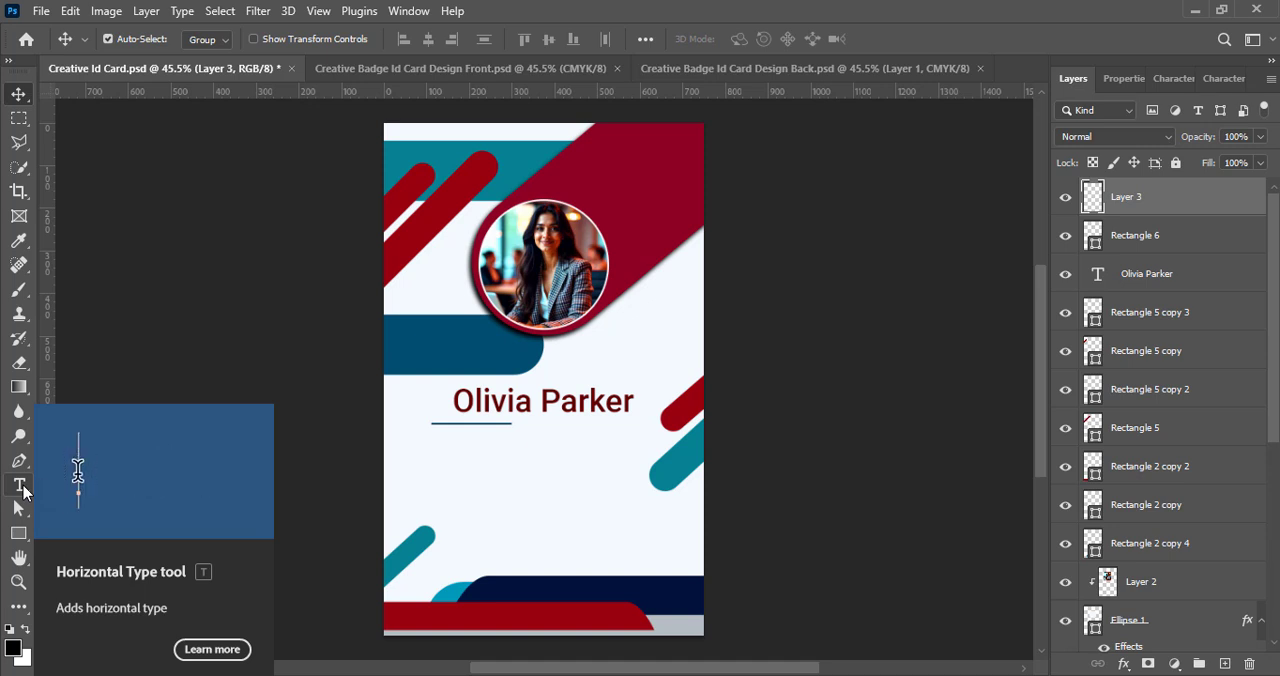
{"action": "left_click", "coordinate": [22, 487]}
{"action": "left_click", "coordinate": [530, 420]}
{"action": "type", "text": "Social Media Ex"}
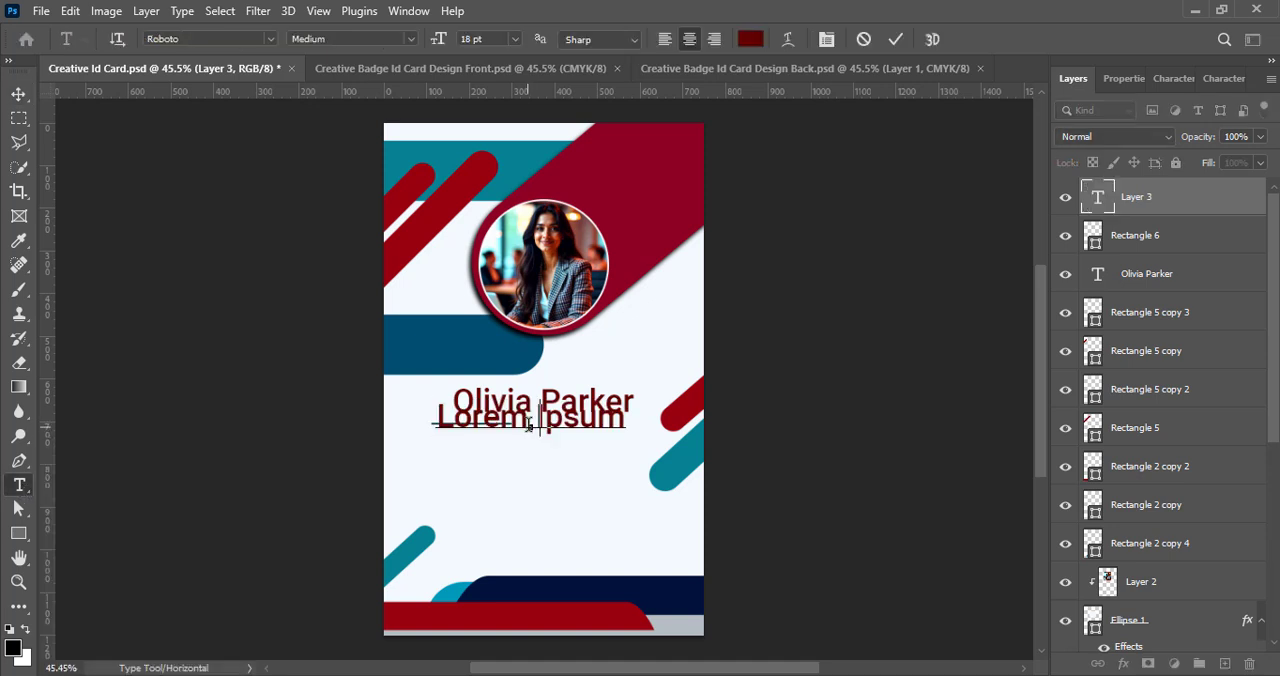
{"action": "type", "text": "ecutive"}
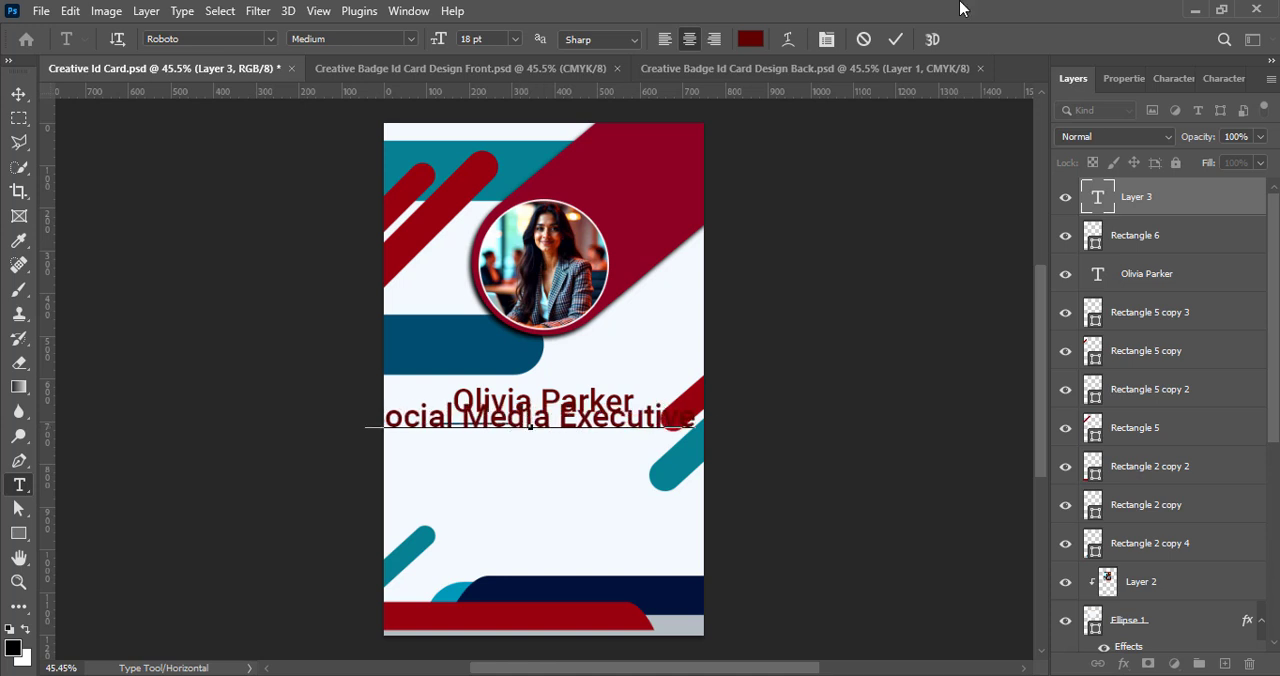
{"action": "key", "text": "ctrl+Return"}
{"action": "key", "text": "v"}
- Set the job title text in Nexa-Trial Book and reduce its size to slightly smaller than 9 pt
{"action": "double_click", "coordinate": [594, 428]}
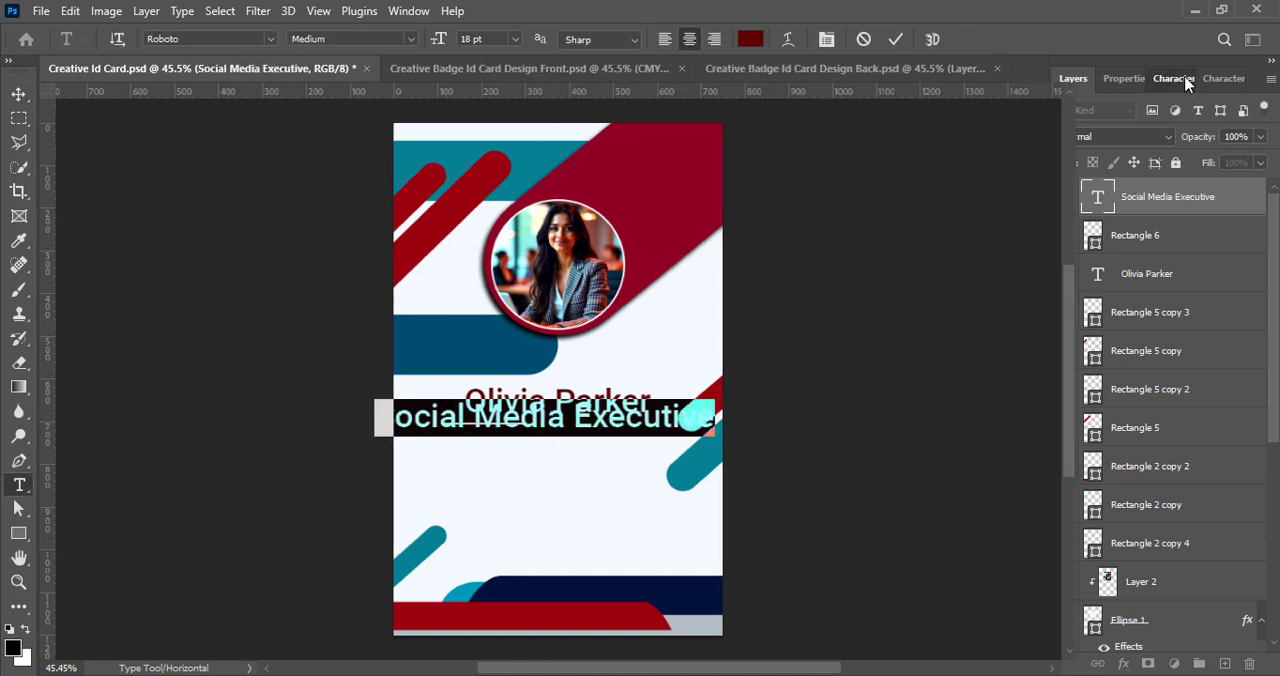
{"action": "left_click", "coordinate": [1180, 78]}
{"action": "left_click", "coordinate": [1165, 136]}
{"action": "left_click", "coordinate": [1145, 196]}
{"action": "left_click", "coordinate": [1188, 114]}
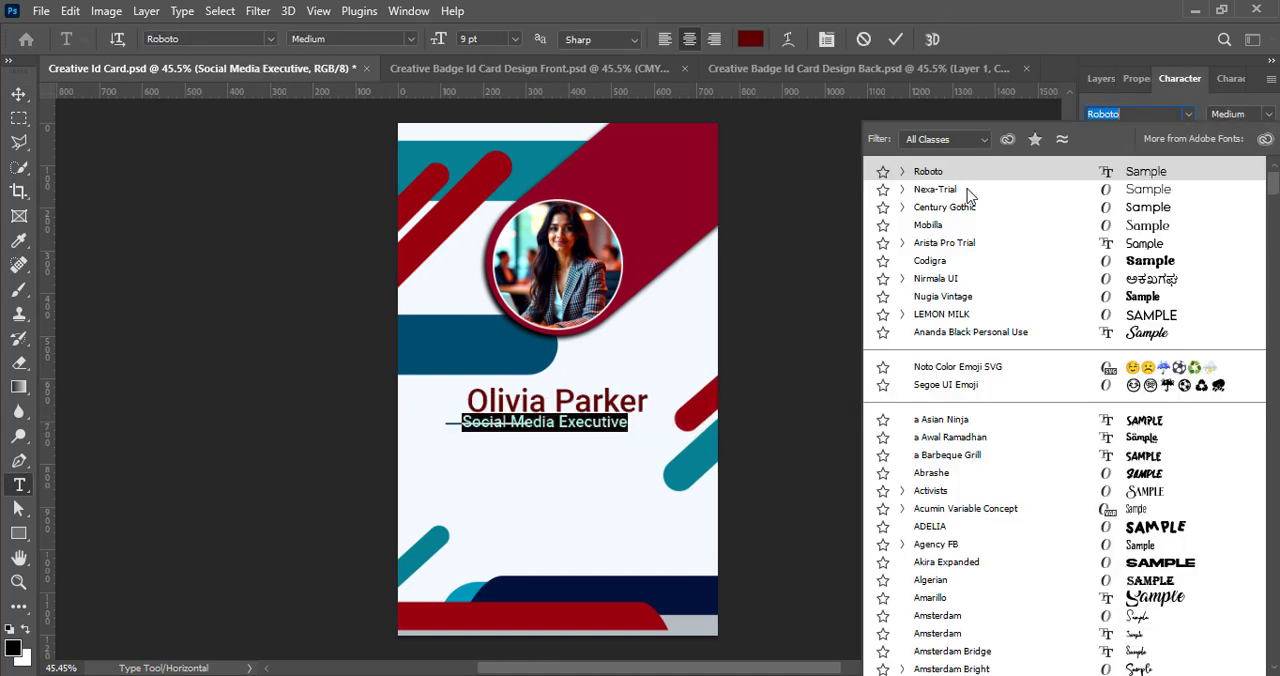
{"action": "left_click", "coordinate": [965, 192]}
{"action": "left_click", "coordinate": [1240, 114]}
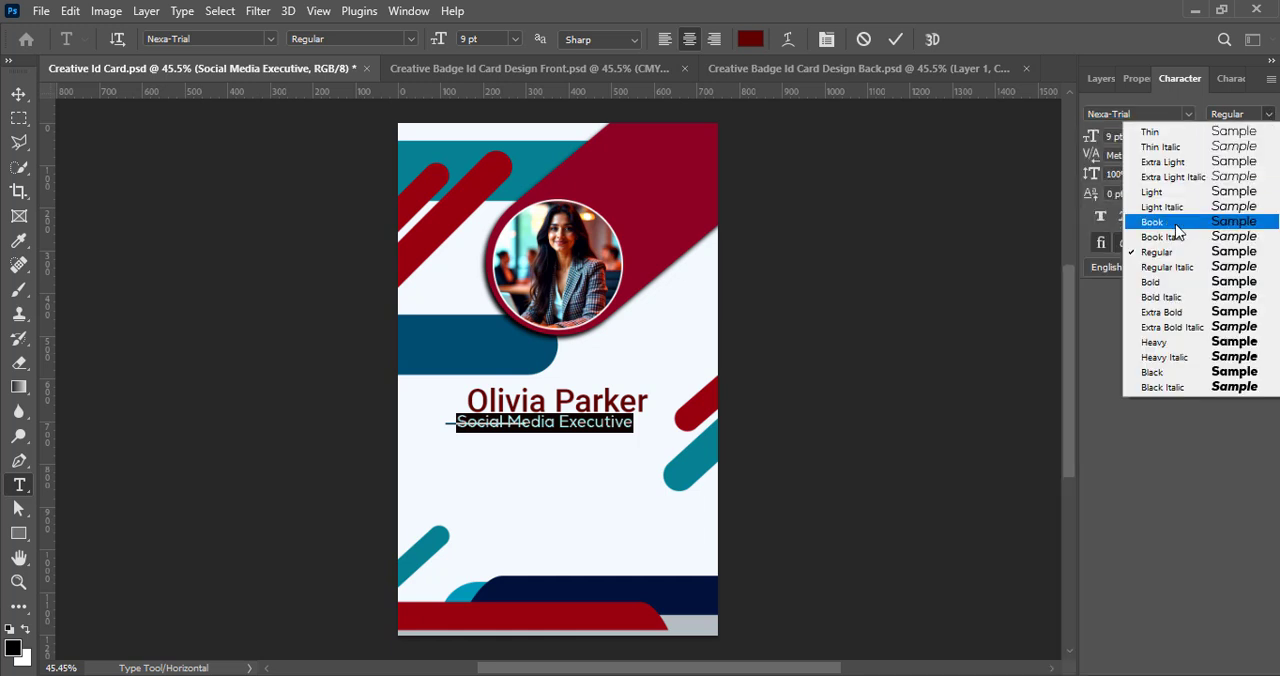
{"action": "left_click", "coordinate": [1155, 221]}
{"action": "left_click", "coordinate": [1165, 136]}
{"action": "left_click", "coordinate": [1145, 181]}
{"action": "key", "text": "ctrl+Return"}
- Move the job title to the right of the thin bar and set its font to Franklin Gothic Medium Cond
{"action": "key", "text": "v"}
{"action": "left_click_drag", "start_coordinate": [576, 426], "coordinate": [626, 428]}
{"action": "left_click", "coordinate": [1190, 114]}
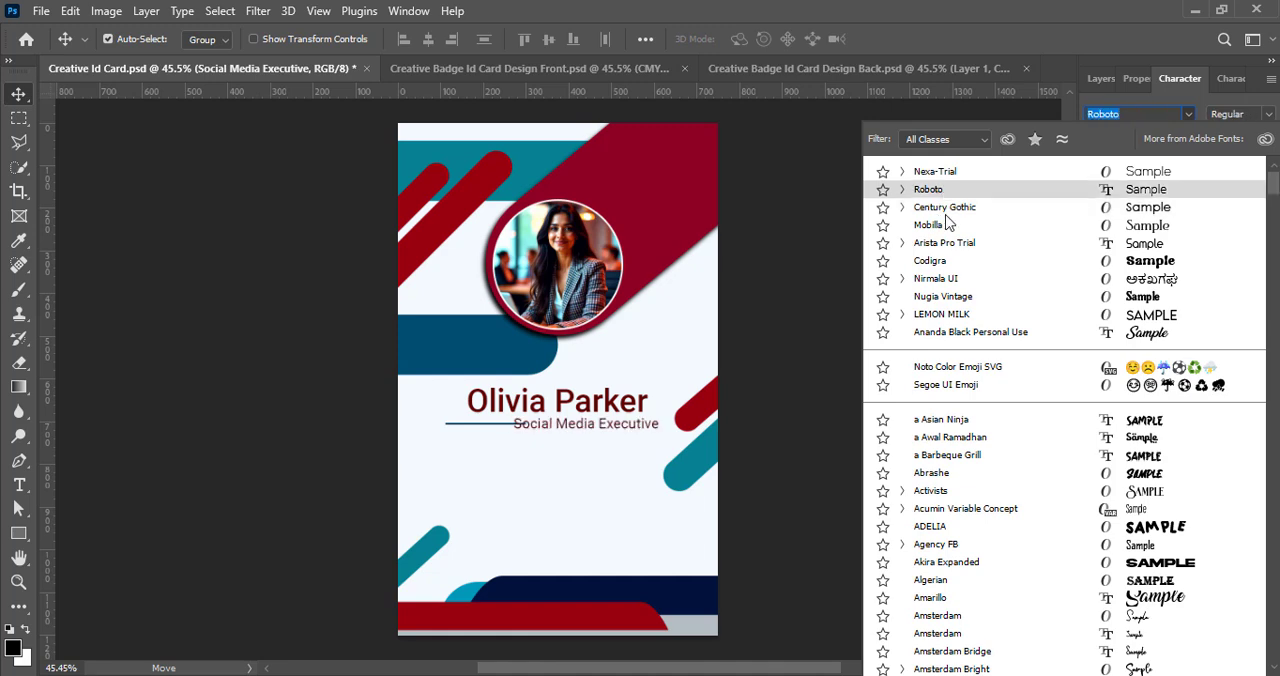
{"action": "scroll", "coordinate": [977, 456], "scroll_direction": "down", "scroll_amount": 12}
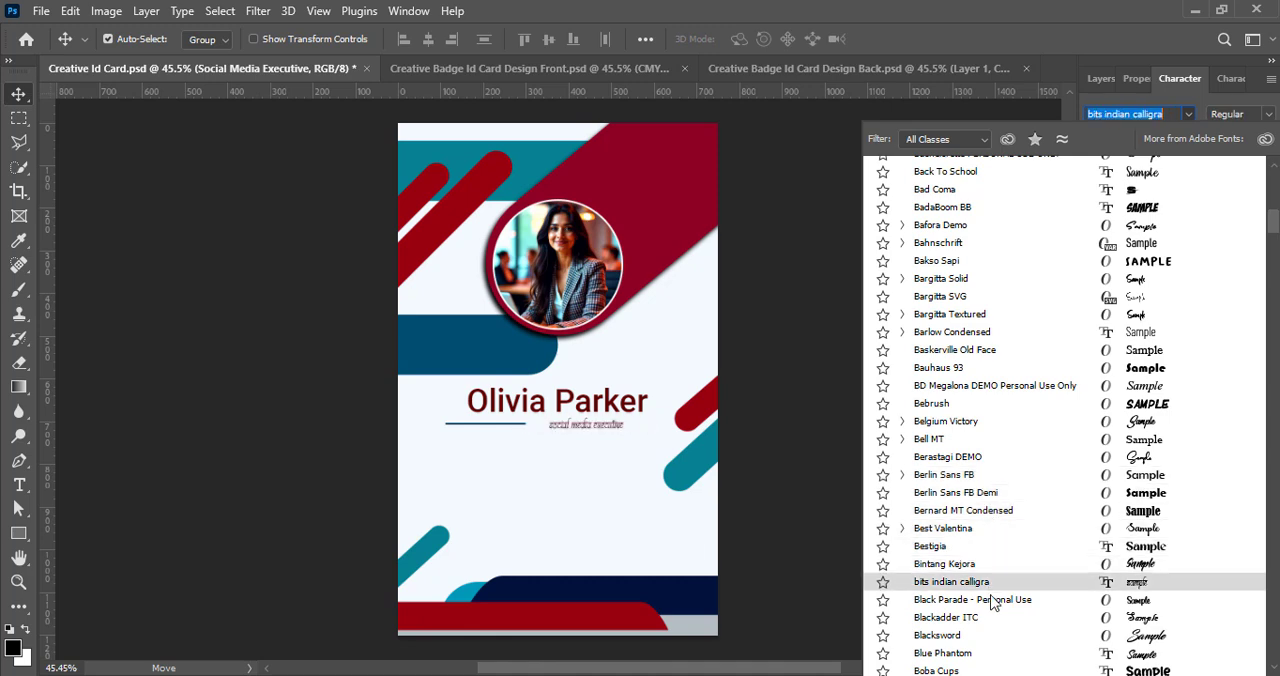
{"action": "scroll", "coordinate": [986, 604], "scroll_direction": "down", "scroll_amount": 12}
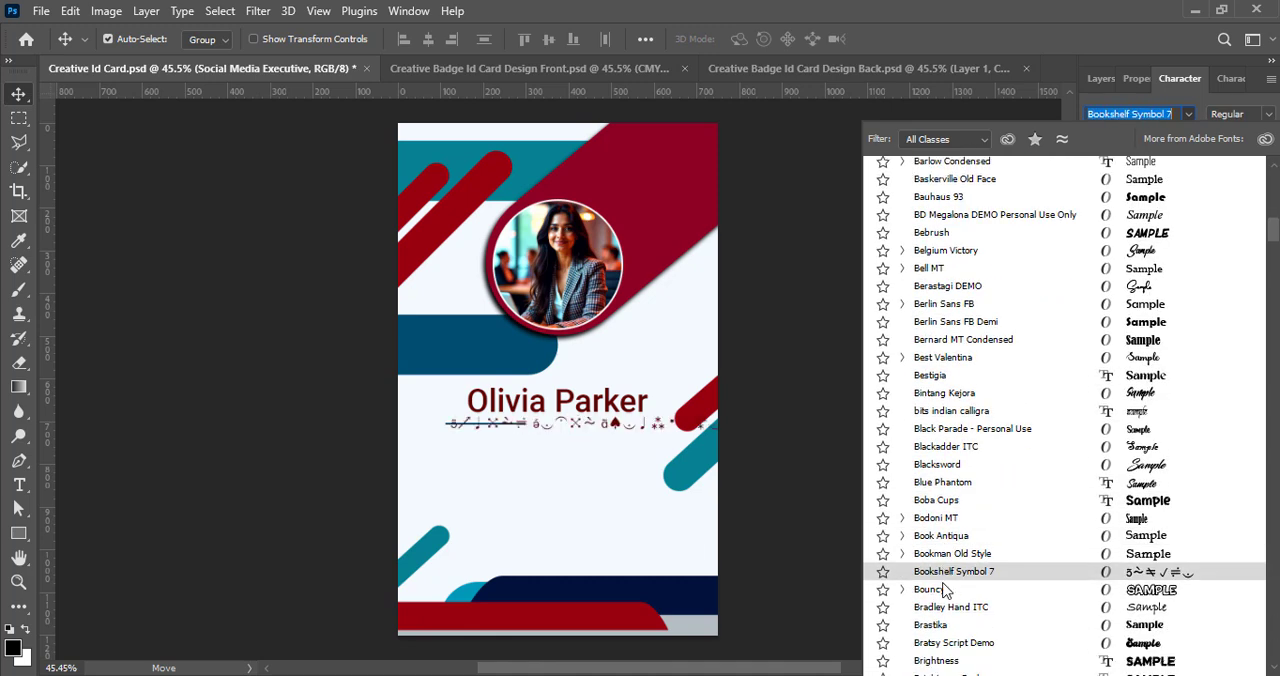
{"action": "scroll", "coordinate": [945, 612], "scroll_direction": "down", "scroll_amount": 15}
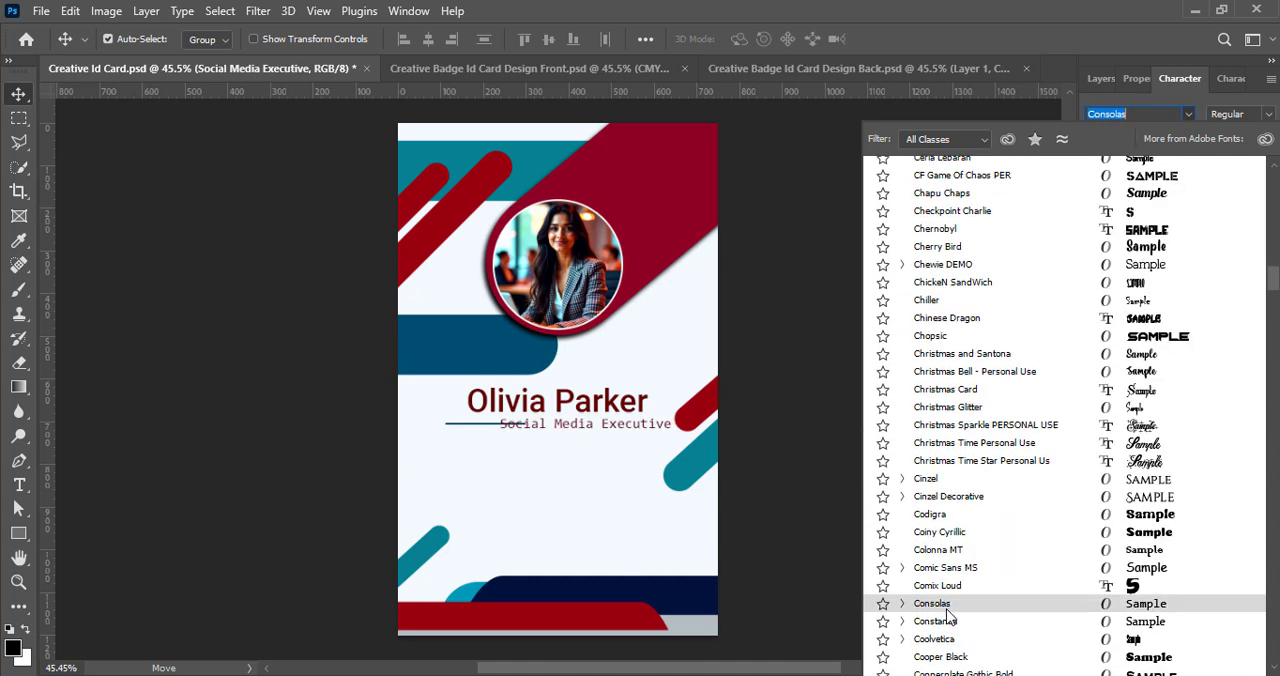
{"action": "scroll", "coordinate": [955, 612], "scroll_direction": "down", "scroll_amount": 4}
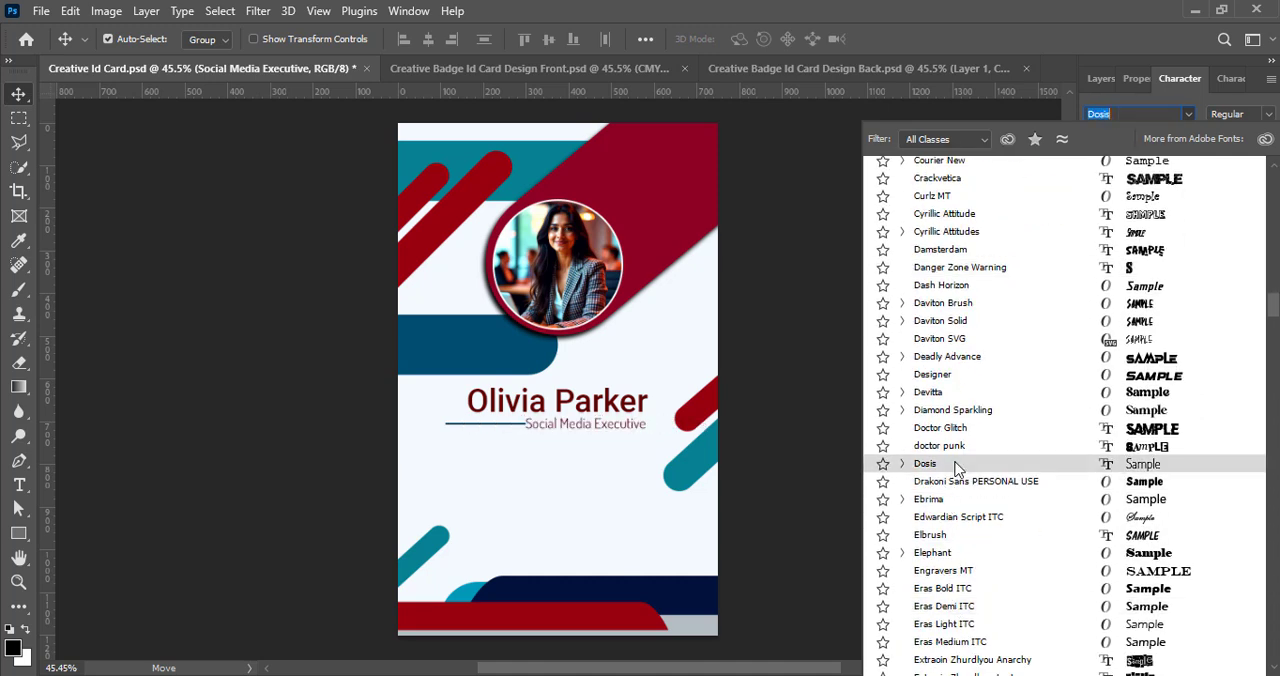
{"action": "scroll", "coordinate": [955, 478], "scroll_direction": "down", "scroll_amount": 20}
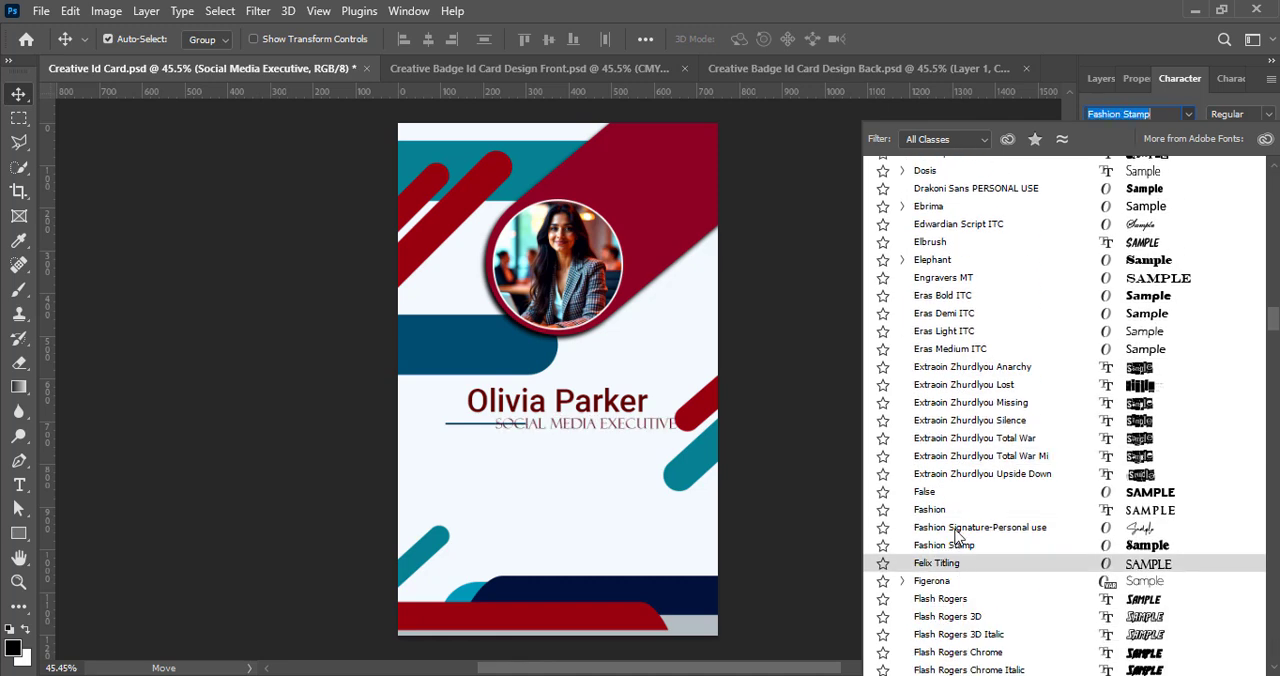
{"action": "scroll", "coordinate": [960, 593], "scroll_direction": "down", "scroll_amount": 5}
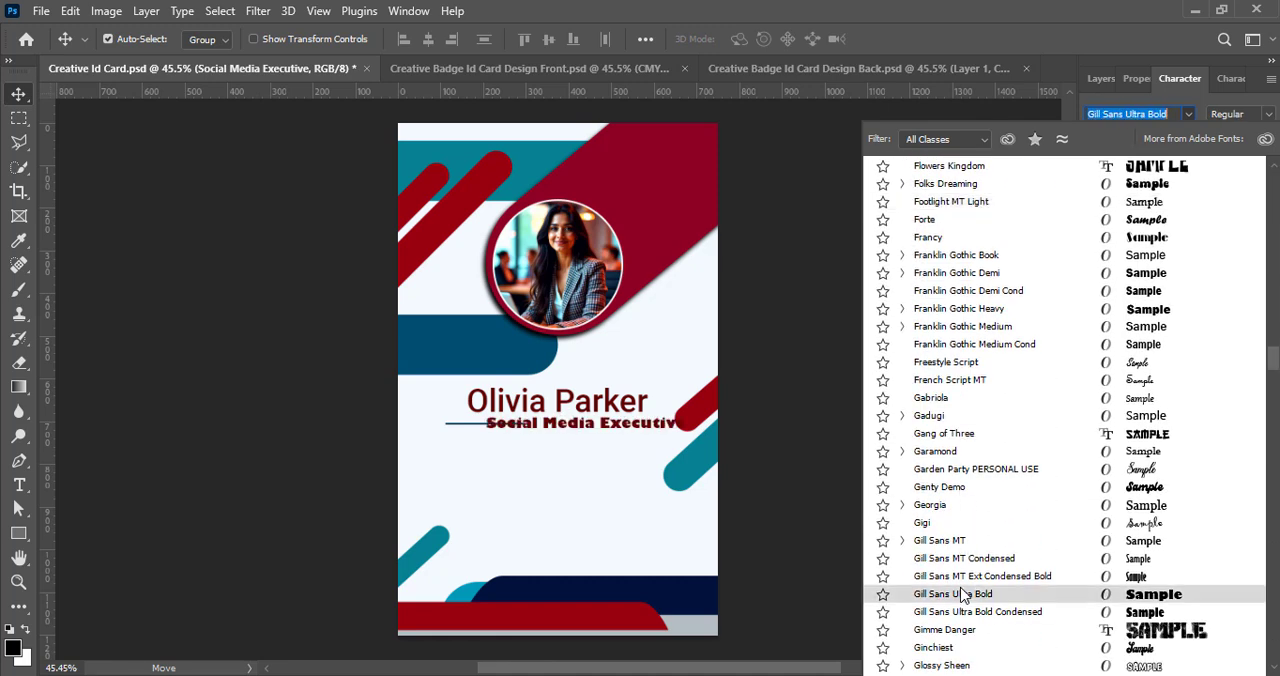
{"action": "left_click", "coordinate": [980, 350]}
- Shorten the thin bar beside the job title from its left end to roughly half its length
{"action": "key", "text": "F7"}
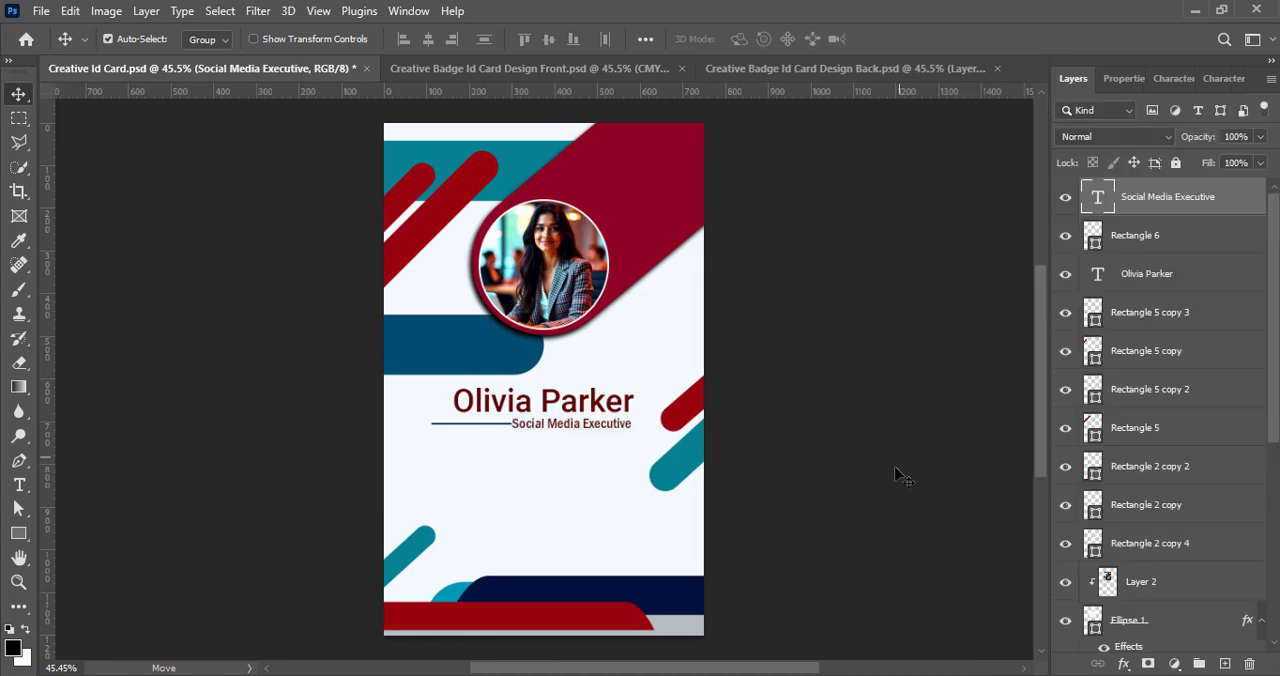
{"action": "left_click", "coordinate": [1146, 247]}
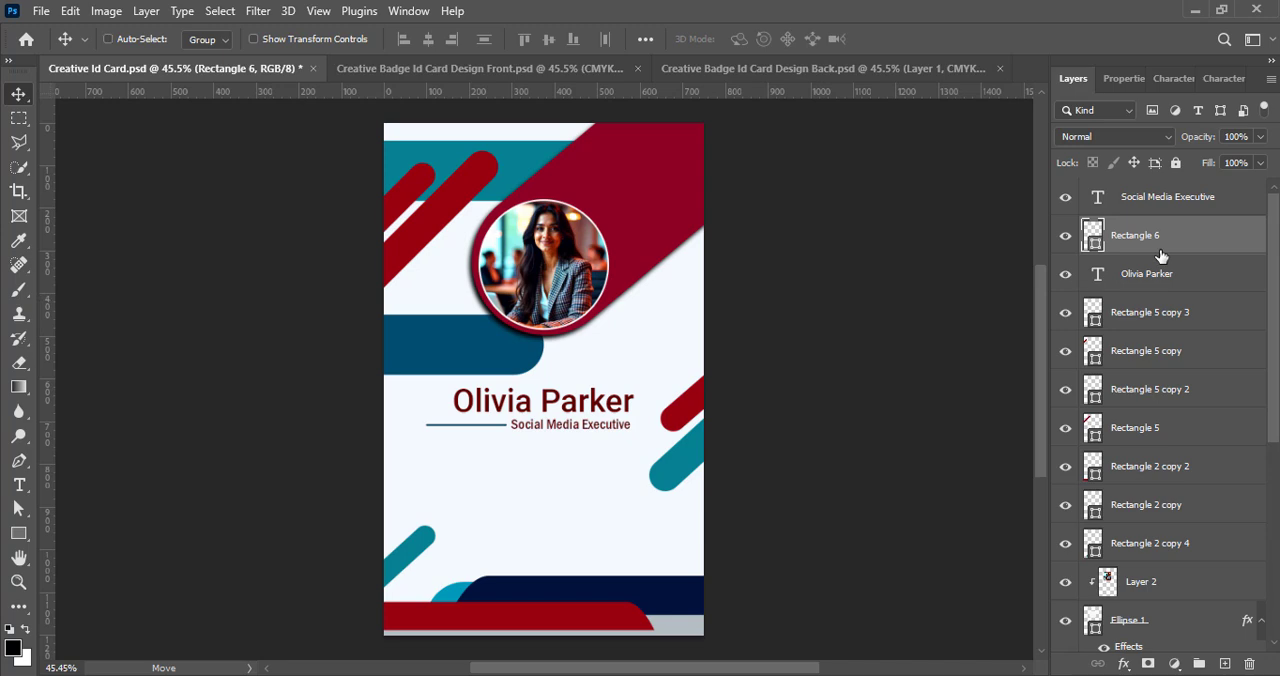
{"action": "key", "text": "ctrl+t"}
{"action": "scroll", "coordinate": [466, 494], "scroll_direction": "up", "scroll_amount": 5}
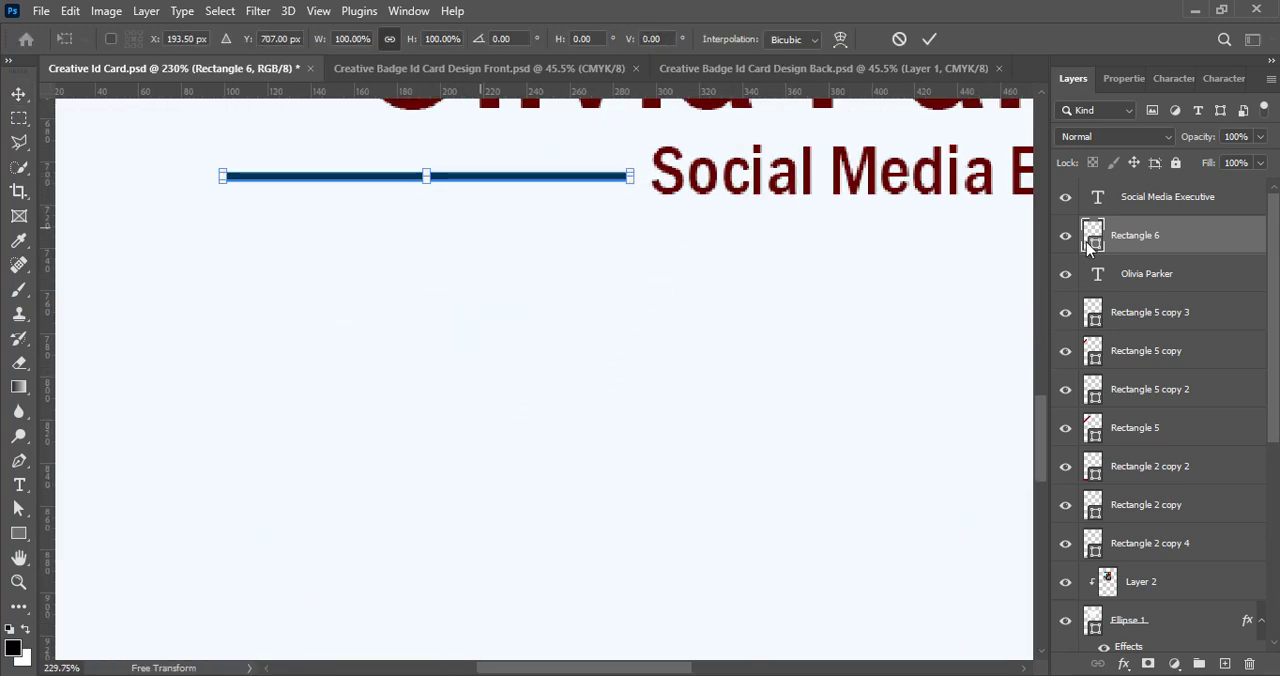
{"action": "scroll", "coordinate": [213, 369], "scroll_direction": "up", "scroll_amount": 4}
{"action": "left_click_drag", "start_coordinate": [215, 373], "coordinate": [417, 370]}
{"action": "key", "text": "Return"}
- Paste the four-line details text with Id No, DOB, Email and Phone below the job title
{"action": "scroll", "coordinate": [750, 395], "scroll_direction": "down", "scroll_amount": 10}
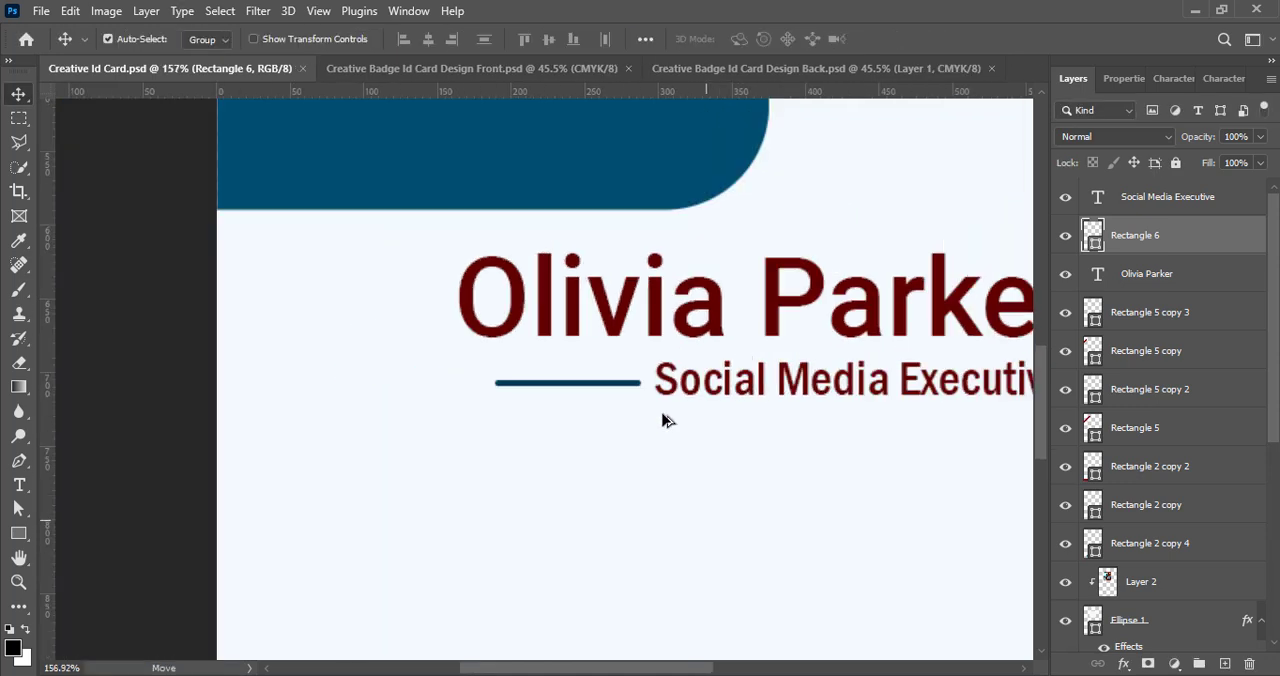
{"action": "left_click_drag", "start_coordinate": [698, 672], "coordinate": [742, 673]}
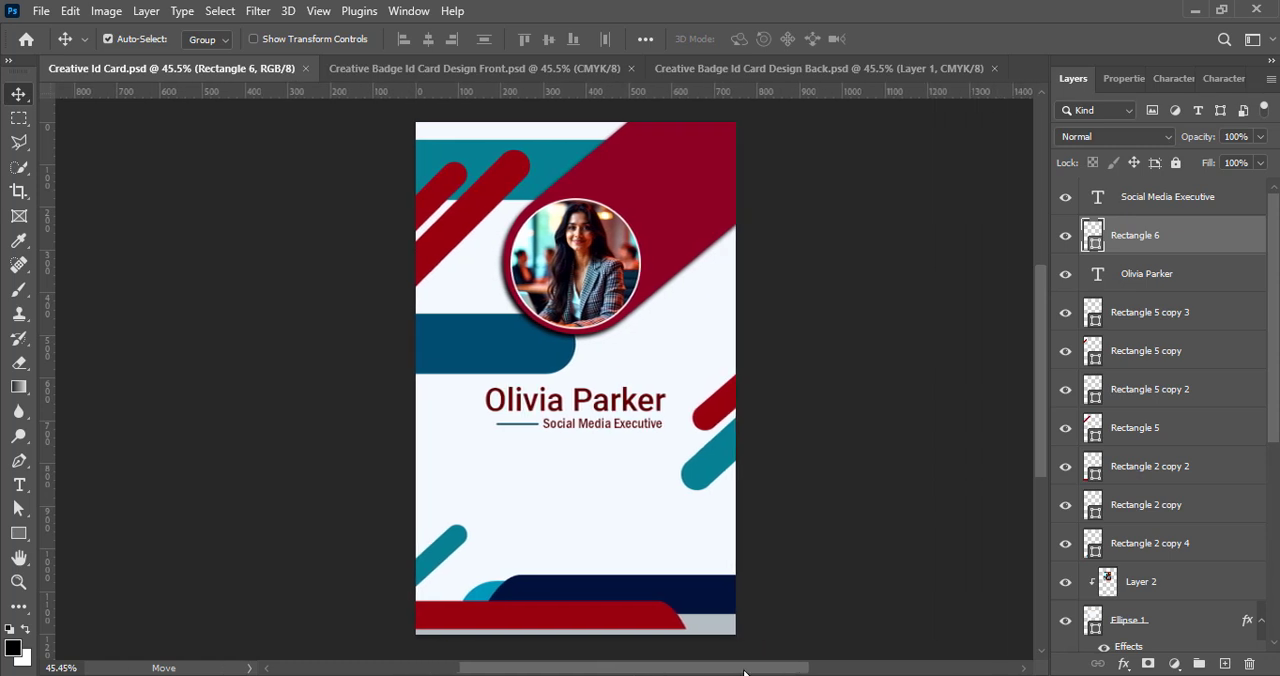
{"action": "scroll", "coordinate": [841, 378], "scroll_direction": "up", "scroll_amount": 1}
{"action": "left_click", "coordinate": [842, 375]}
{"action": "scroll", "coordinate": [843, 372], "scroll_direction": "down", "scroll_amount": 1}
{"action": "key", "text": "ctrl+v"}
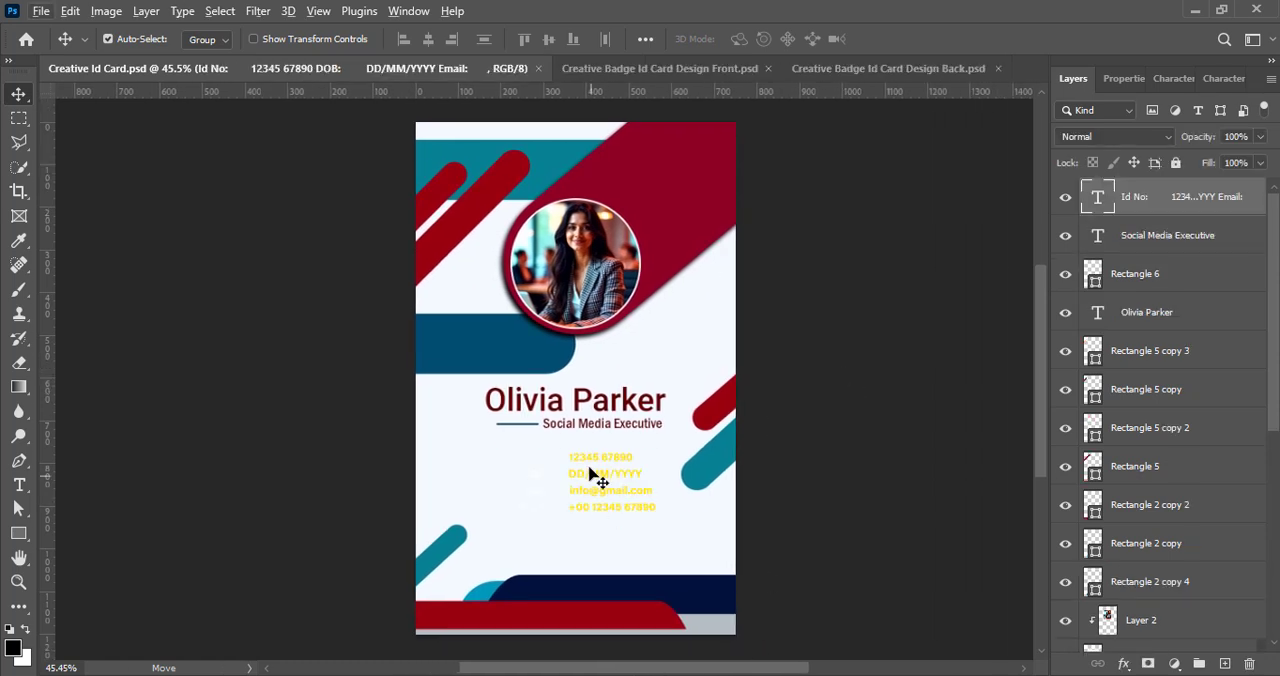
- Recolour the "Id No:" label in the details text dark navy, #001a38, starting from the blue band's colour
{"action": "double_click", "coordinate": [594, 472]}
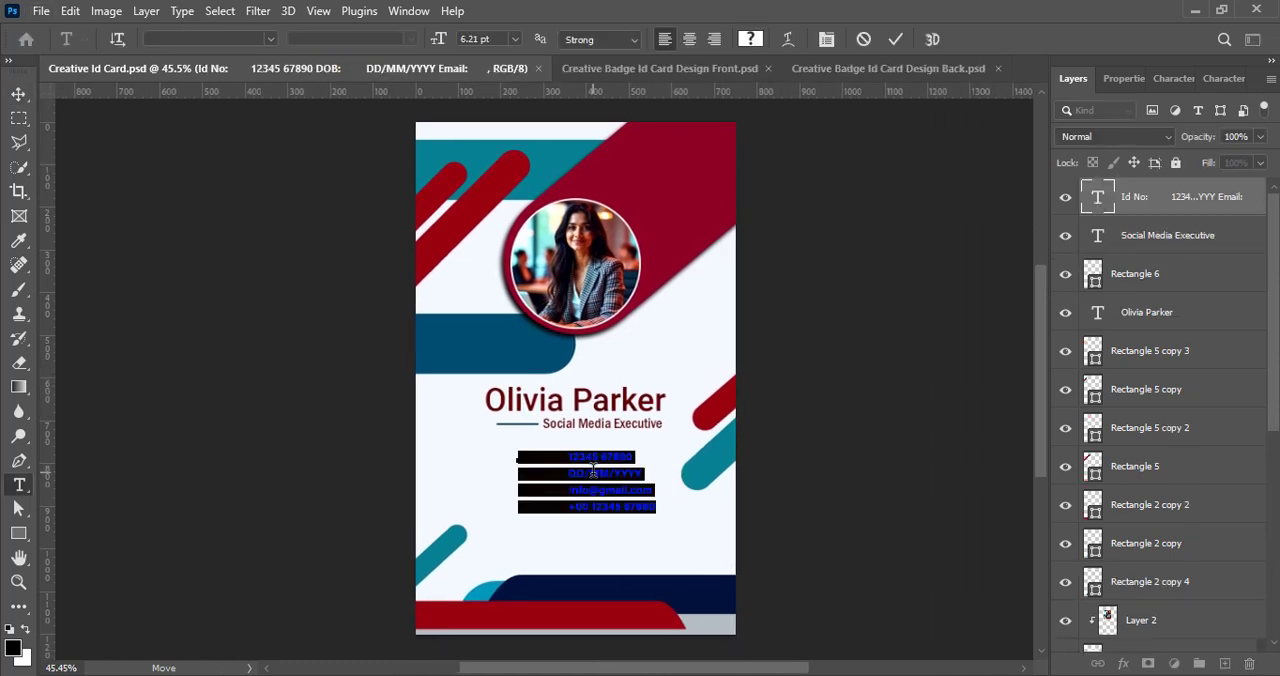
{"action": "scroll", "coordinate": [551, 458], "scroll_direction": "up", "scroll_amount": 6}
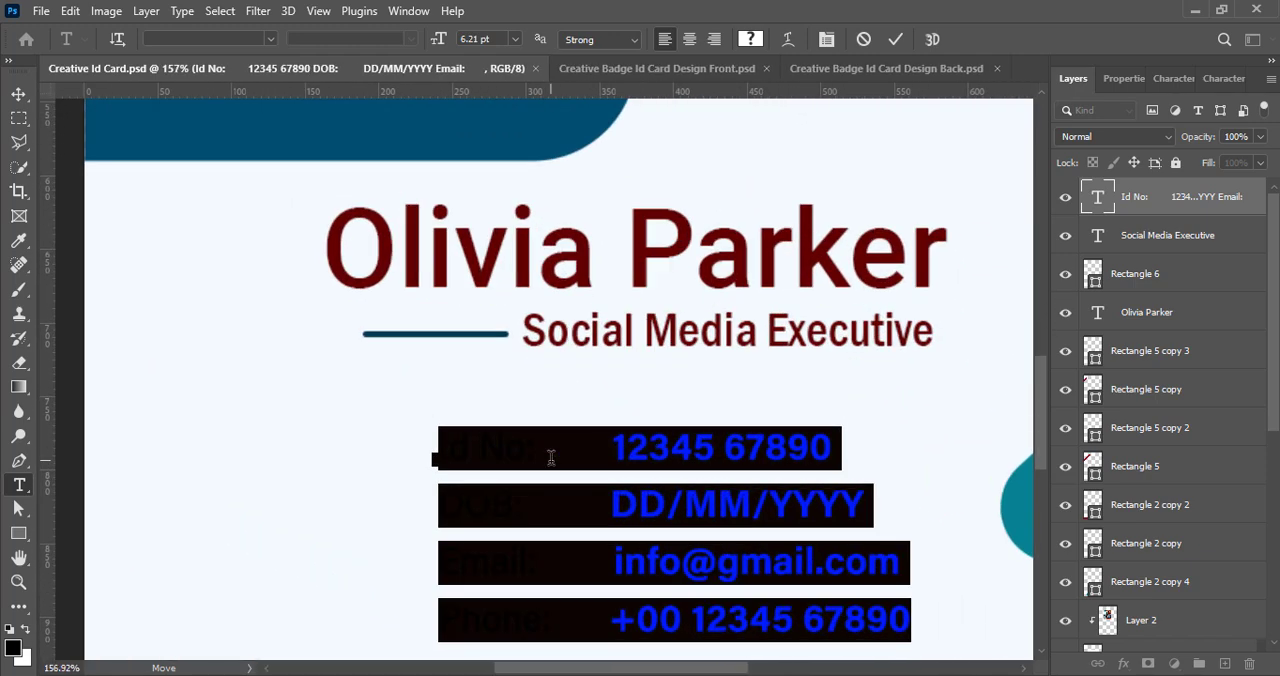
{"action": "left_click_drag", "start_coordinate": [434, 451], "coordinate": [600, 454]}
{"action": "left_click", "coordinate": [750, 39]}
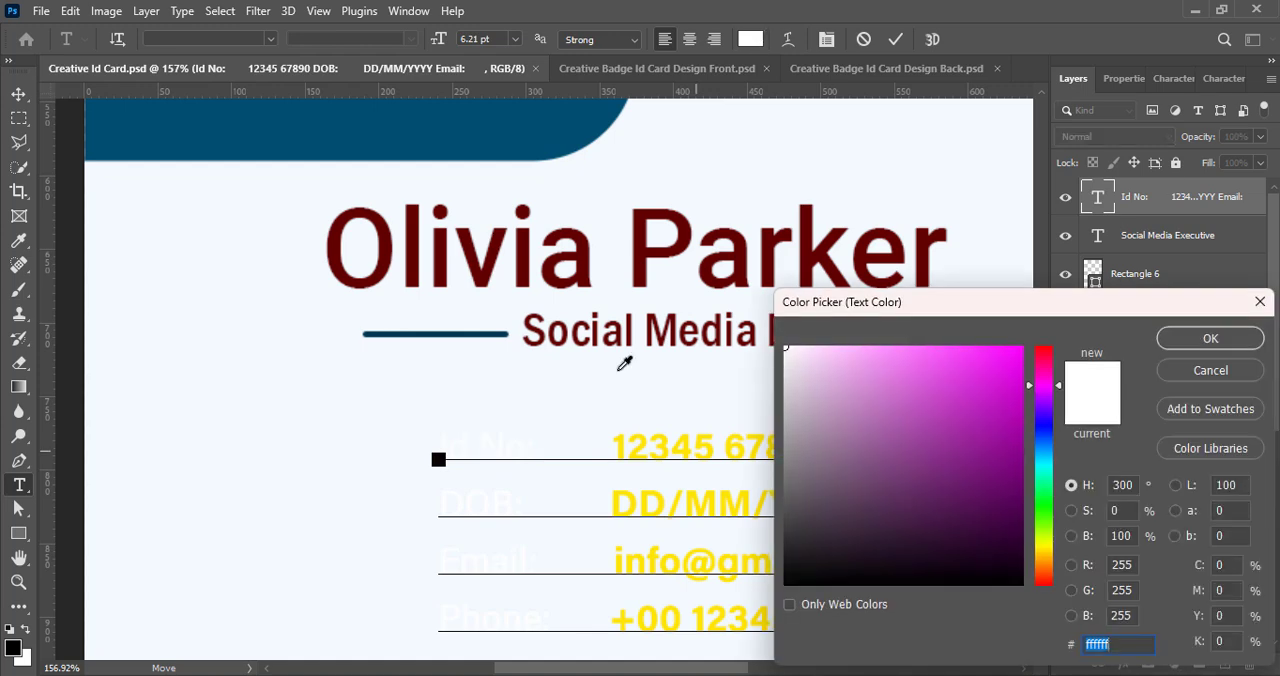
{"action": "left_click", "coordinate": [512, 133]}
{"action": "left_click_drag", "start_coordinate": [1016, 504], "coordinate": [1031, 533]}
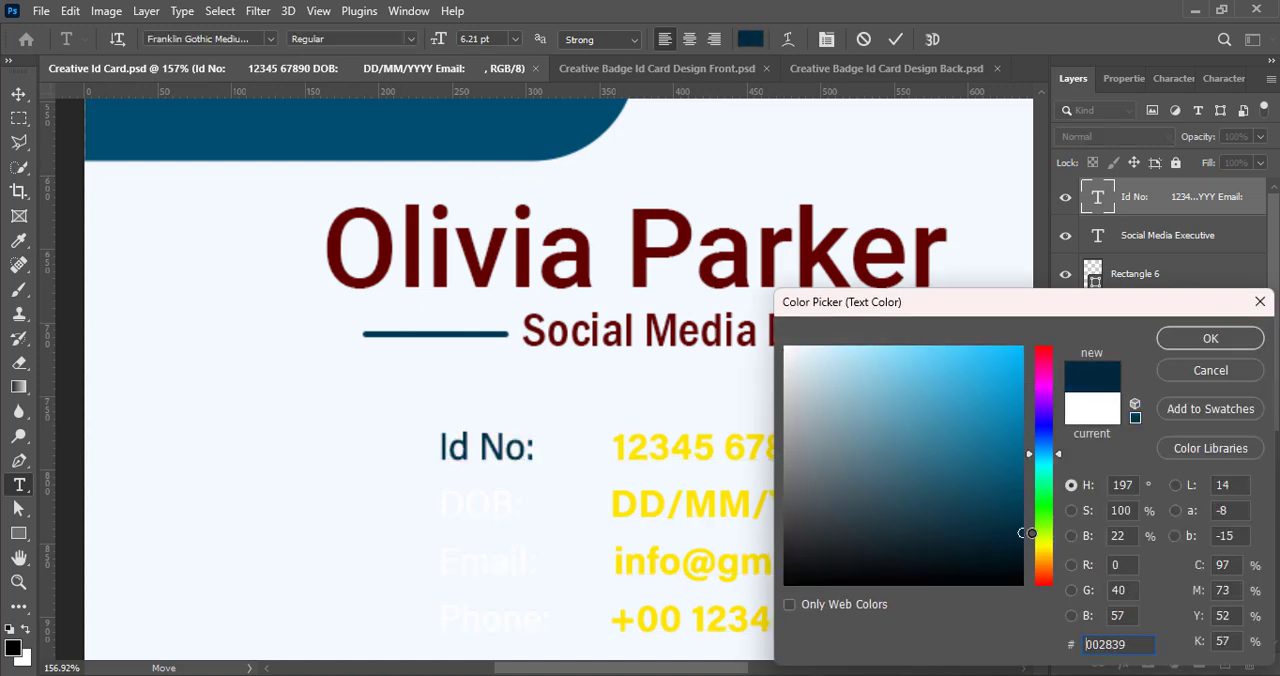
{"action": "left_click_drag", "start_coordinate": [1039, 450], "coordinate": [1041, 447]}
{"action": "left_click", "coordinate": [1210, 338]}
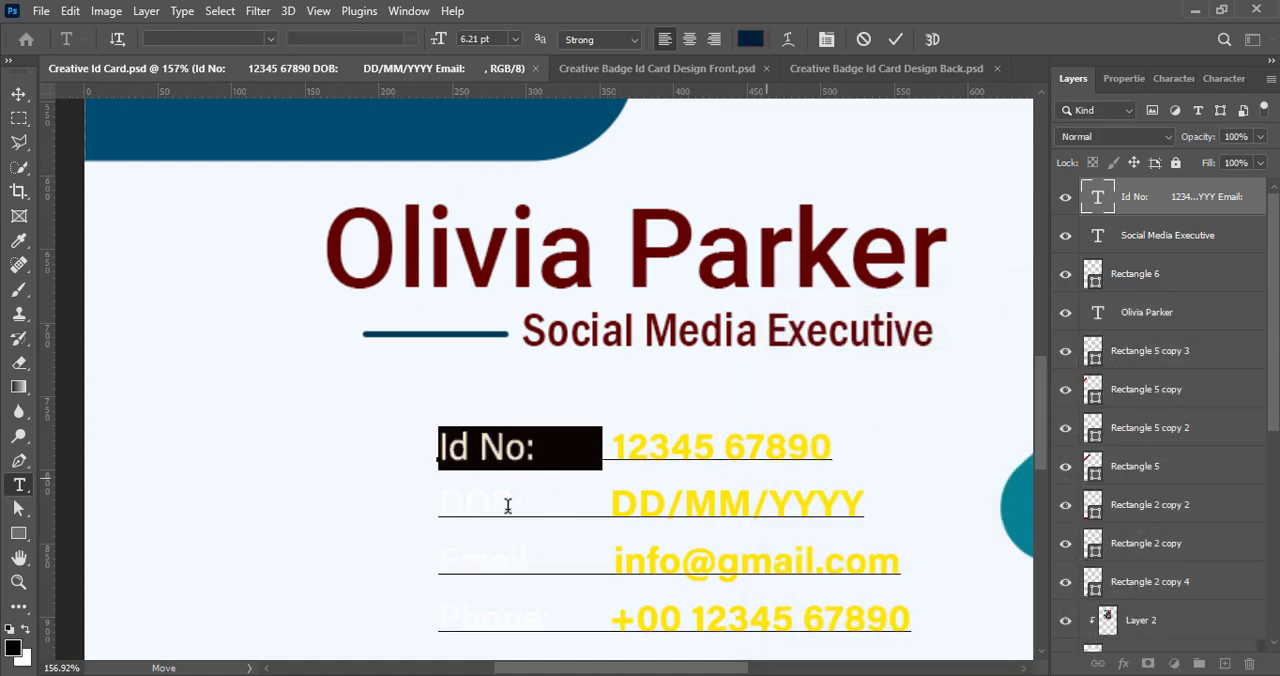
{"action": "left_click", "coordinate": [752, 39]}
{"action": "left_click", "coordinate": [1210, 338]}
- Set the text colour of the "DOB:" and "Email:" labels to #001a38
{"action": "left_click_drag", "start_coordinate": [438, 505], "coordinate": [604, 505]}
{"action": "left_click", "coordinate": [750, 39]}
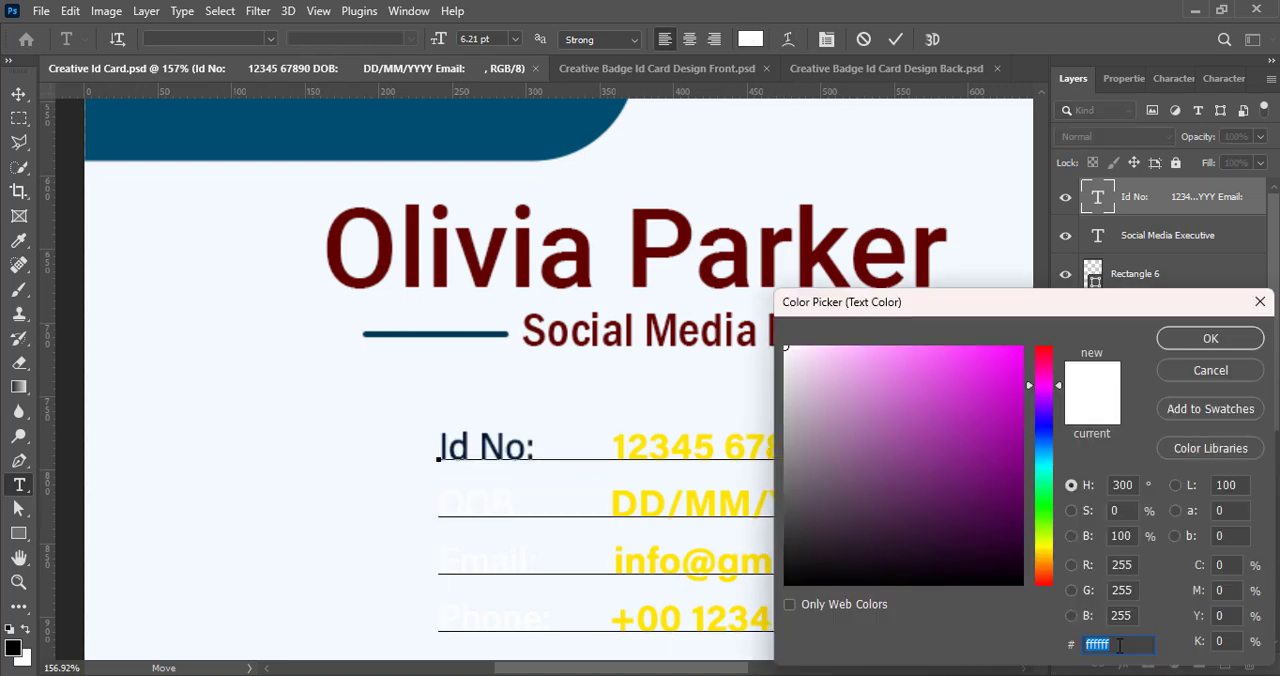
{"action": "type", "text": "001a38"}
{"action": "left_click", "coordinate": [1210, 338]}
{"action": "left_click_drag", "start_coordinate": [436, 560], "coordinate": [600, 560]}
{"action": "left_click", "coordinate": [750, 39]}
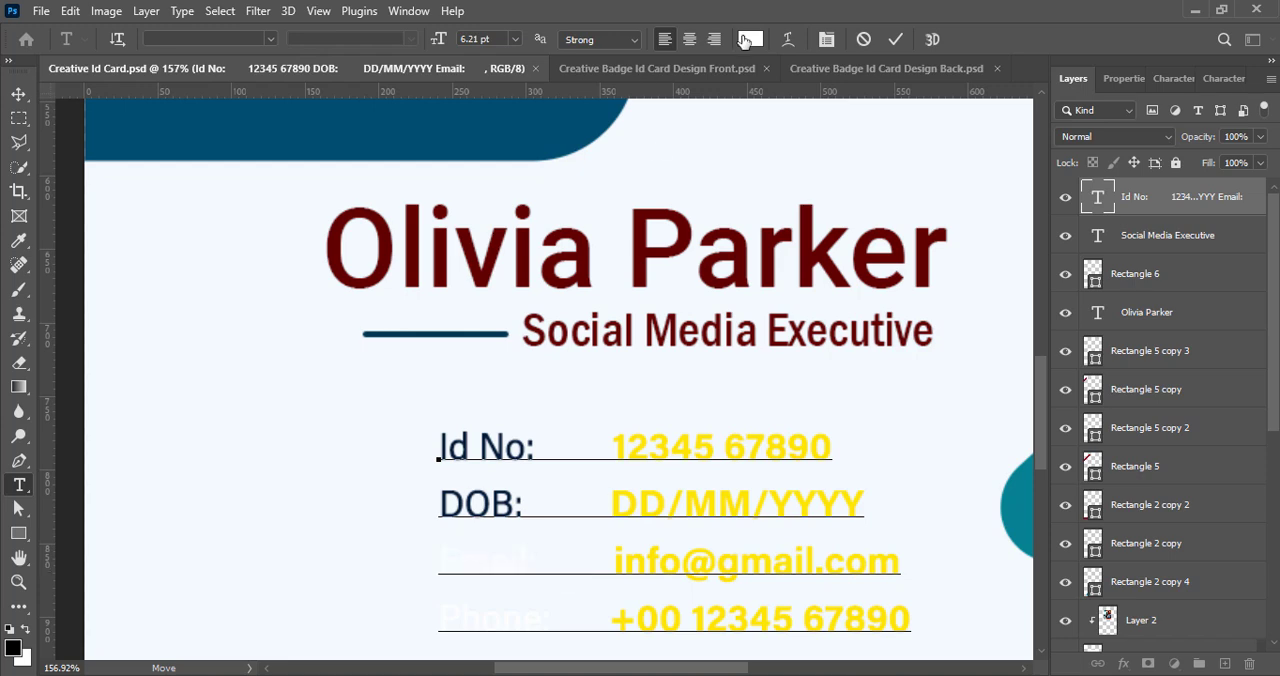
{"action": "type", "text": "001a38"}
{"action": "left_click", "coordinate": [1210, 338]}
- Set the text colour of the "Phone:" label to #001a38
{"action": "scroll", "coordinate": [443, 623], "scroll_direction": "down", "scroll_amount": 1}
{"action": "left_click_drag", "start_coordinate": [438, 590], "coordinate": [582, 590]}
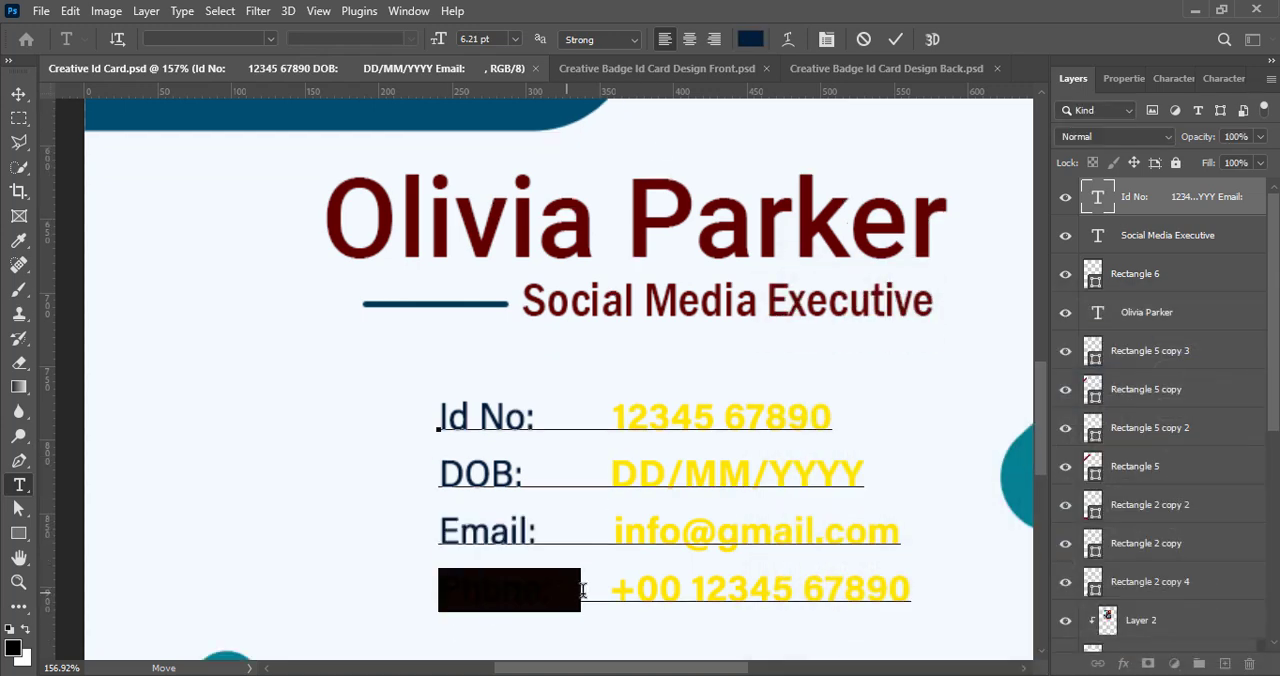
{"action": "left_click", "coordinate": [750, 39]}
{"action": "type", "text": "001a38"}
{"action": "left_click", "coordinate": [1210, 338]}
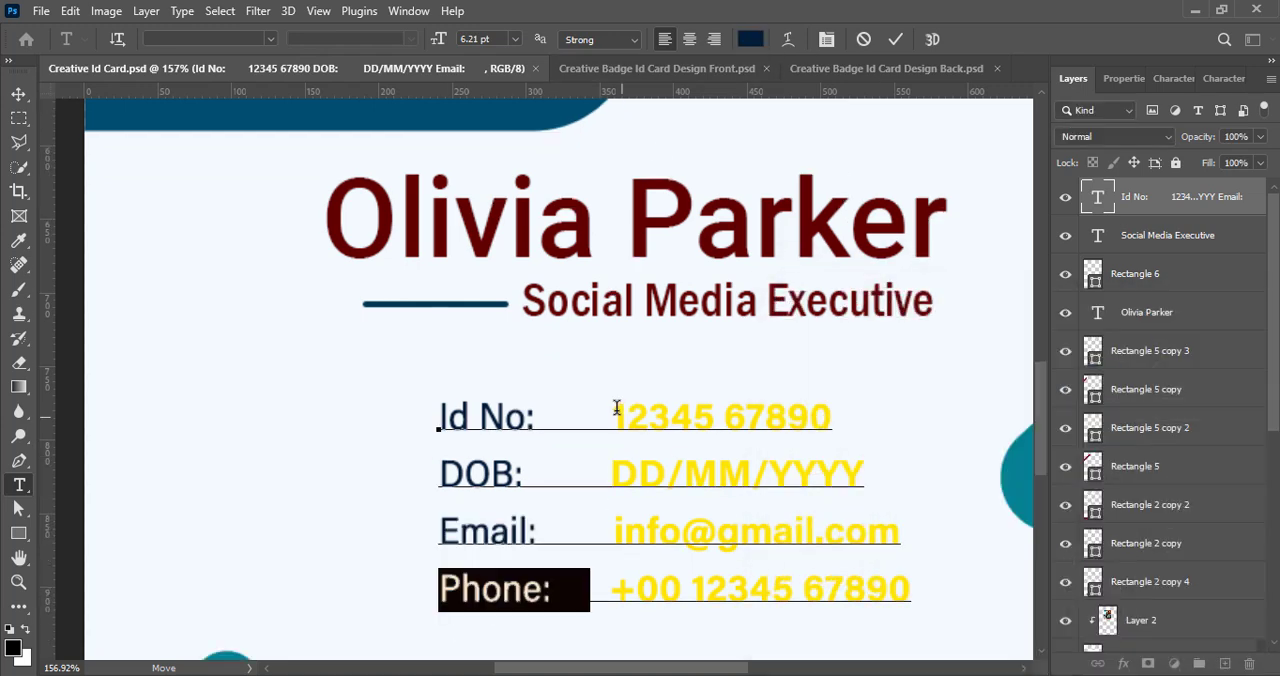
- Recolour the ID number value beside "Id No:" dark maroon, #620017
{"action": "left_click_drag", "start_coordinate": [613, 405], "coordinate": [859, 405]}
{"action": "left_click", "coordinate": [750, 39]}
{"action": "type", "text": "620000"}
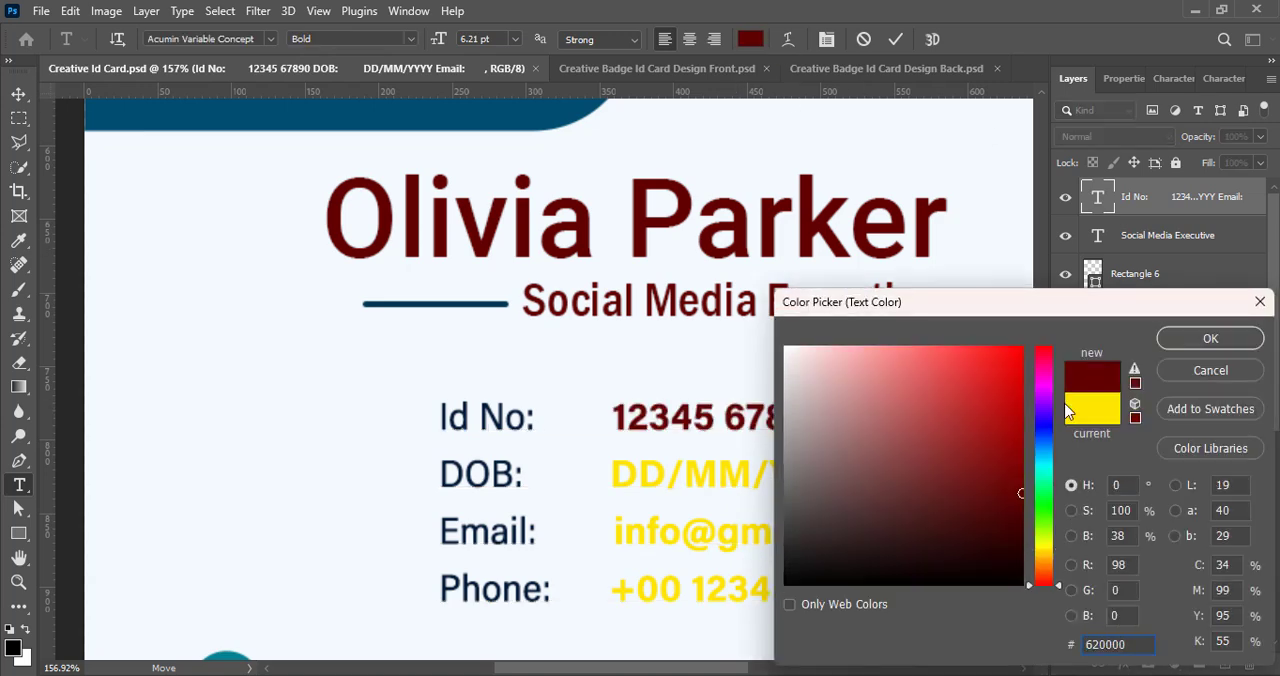
{"action": "left_click", "coordinate": [1045, 356]}
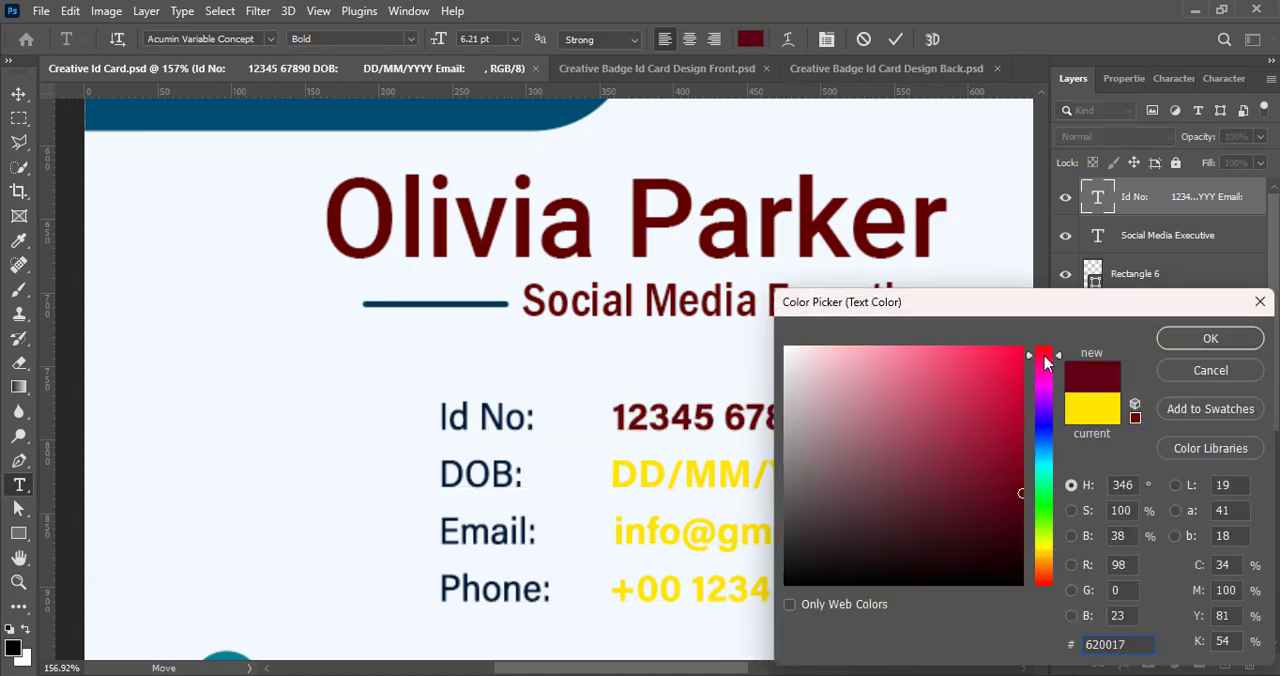
{"action": "left_click", "coordinate": [1210, 338]}
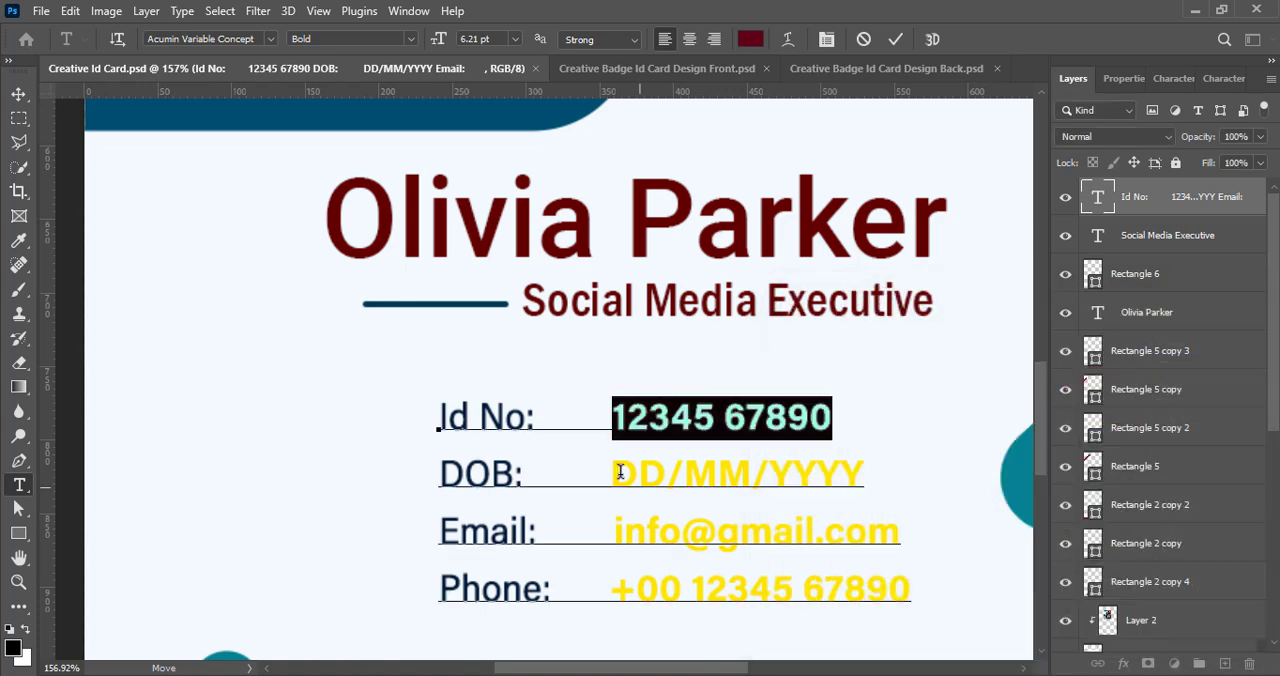
- Set the text colour of the date of birth and email values to #620017
{"action": "left_click_drag", "start_coordinate": [613, 474], "coordinate": [866, 474]}
{"action": "left_click", "coordinate": [750, 39]}
{"action": "type", "text": "620017"}
{"action": "left_click", "coordinate": [1210, 340]}
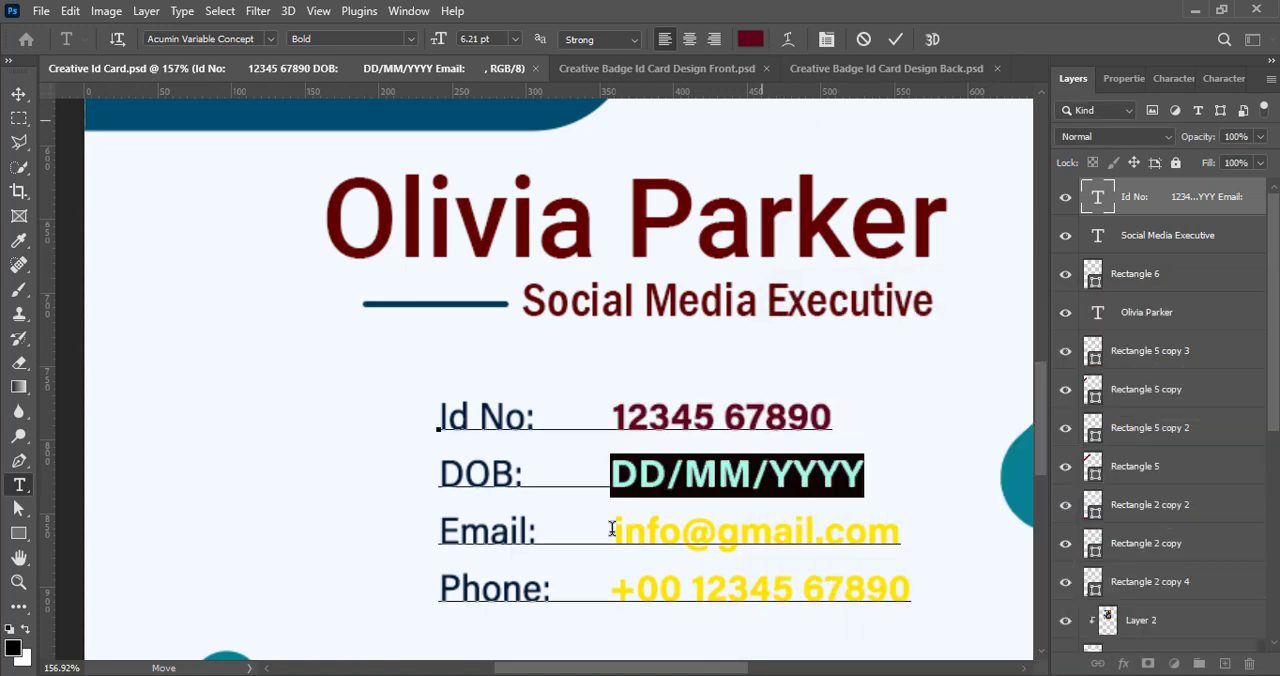
{"action": "left_click_drag", "start_coordinate": [613, 531], "coordinate": [898, 531]}
{"action": "left_click", "coordinate": [750, 39]}
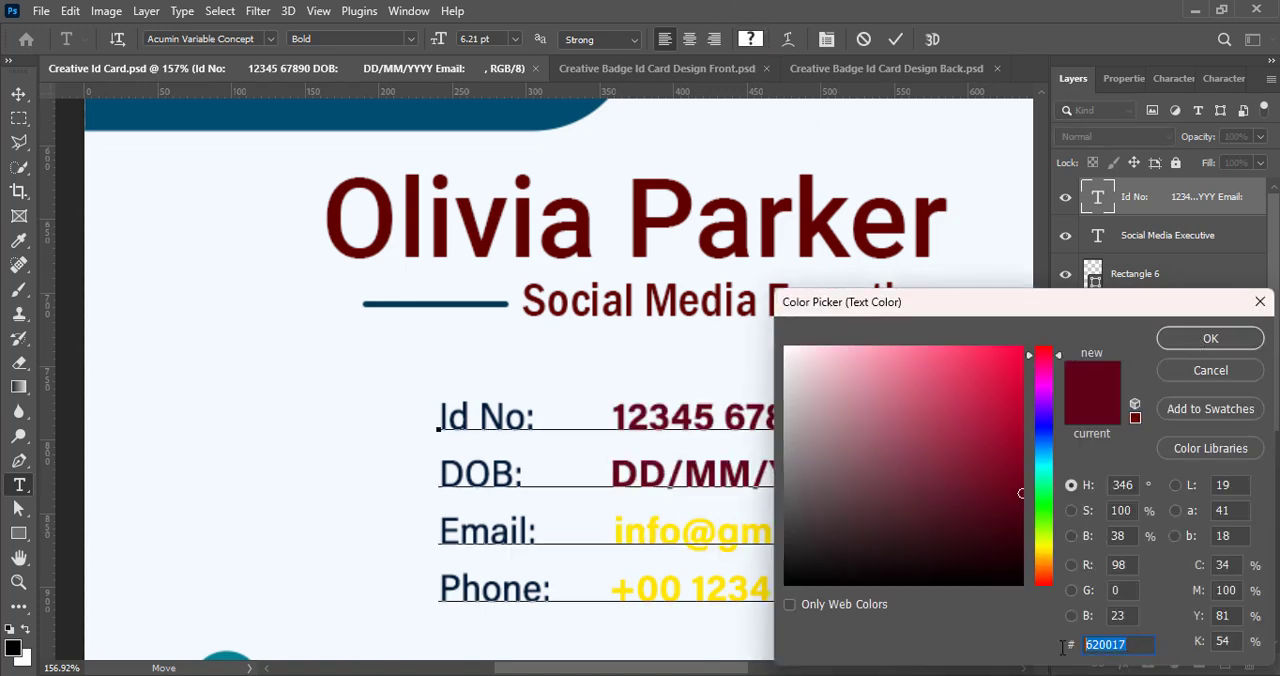
{"action": "left_click", "coordinate": [1210, 338]}
- Set the text colour of the phone number value to #620017 and commit the text edit
{"action": "left_click_drag", "start_coordinate": [610, 588], "coordinate": [940, 585]}
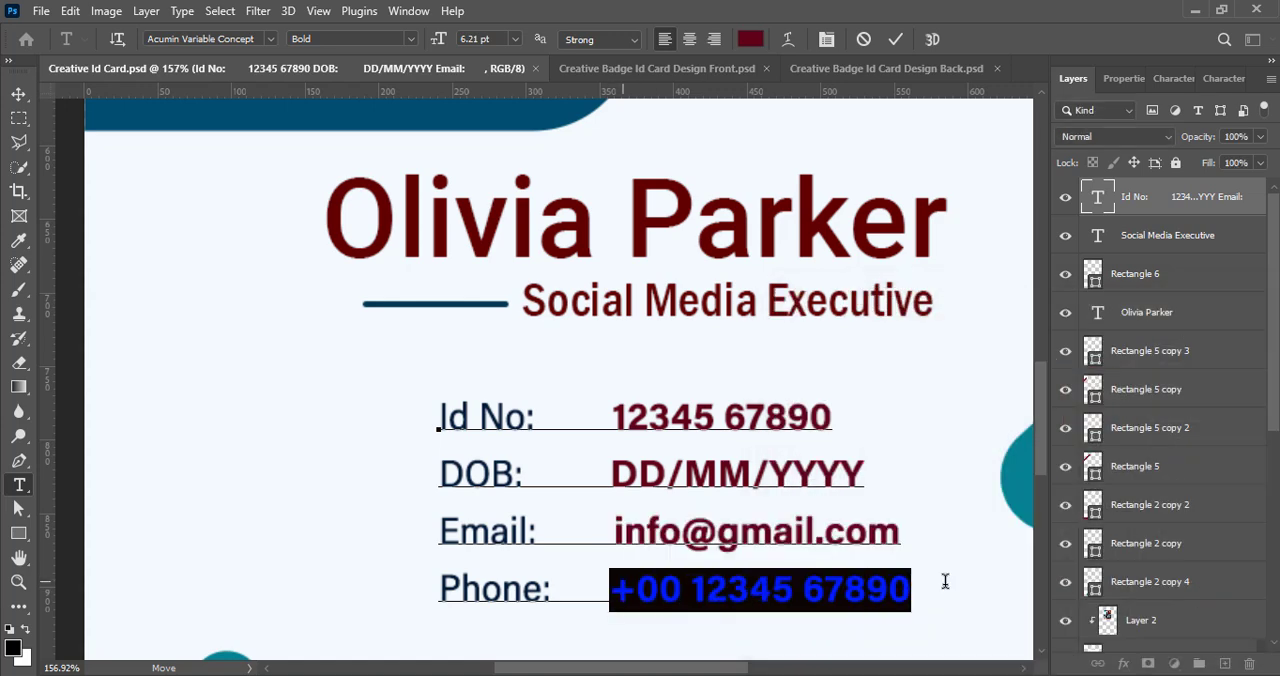
{"action": "left_click", "coordinate": [750, 39]}
{"action": "type", "text": "620017"}
{"action": "left_click", "coordinate": [1176, 338]}
{"action": "key", "text": "ctrl+Return"}
{"action": "key", "text": "v"}
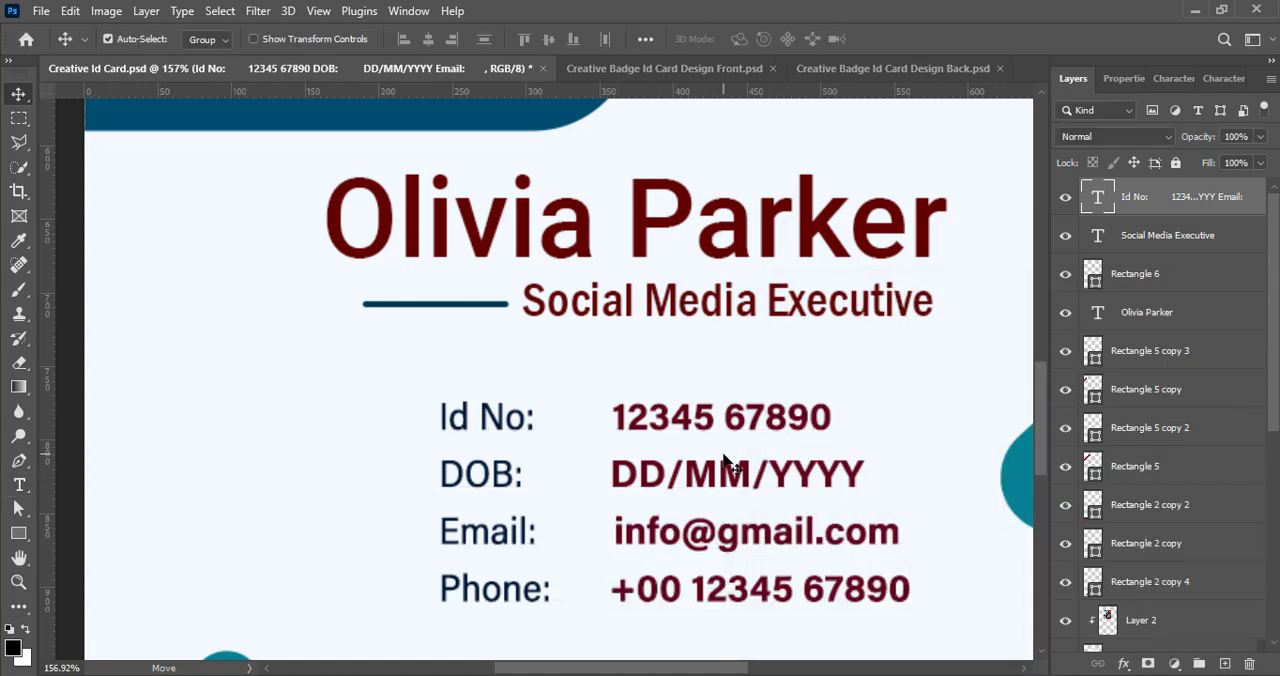
- Select the name, thin bar, job title and details text together and enlarge them slightly, centred on the card
{"action": "scroll", "coordinate": [735, 373], "scroll_direction": "down", "scroll_amount": 2}
{"action": "scroll", "coordinate": [735, 373], "scroll_direction": "down", "scroll_amount": 5}
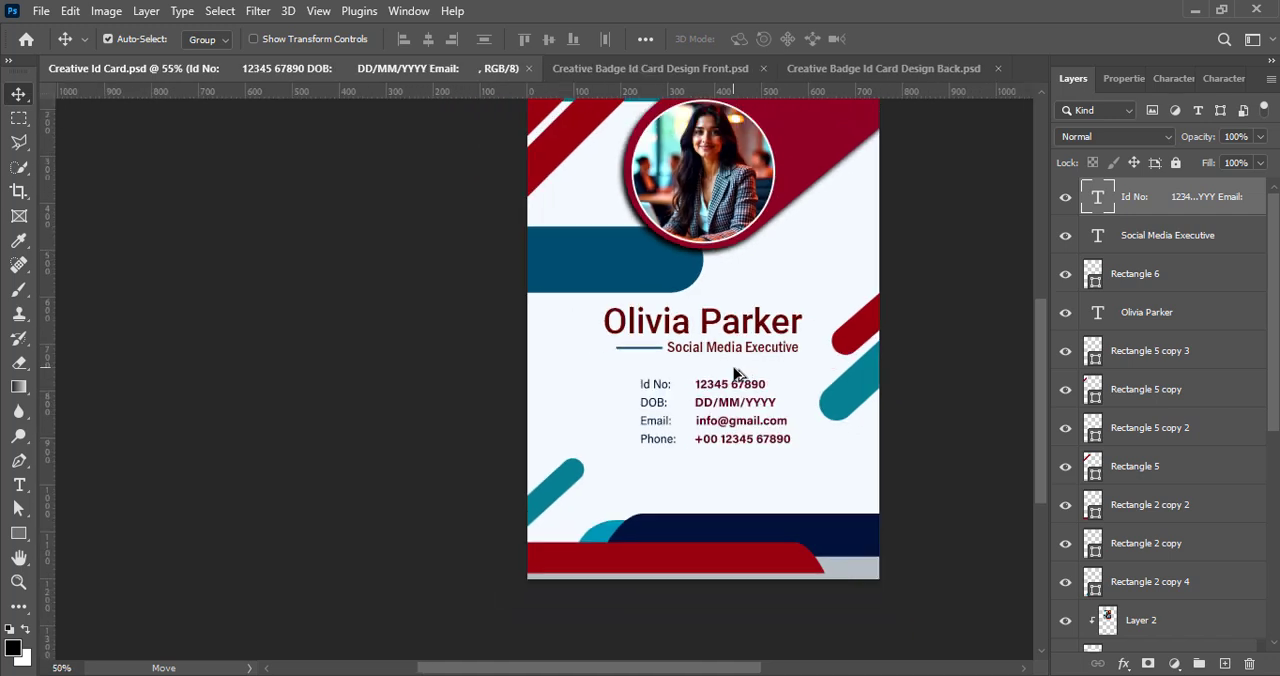
{"action": "left_click_drag", "start_coordinate": [683, 668], "coordinate": [732, 668]}
{"action": "left_click", "coordinate": [809, 406]}
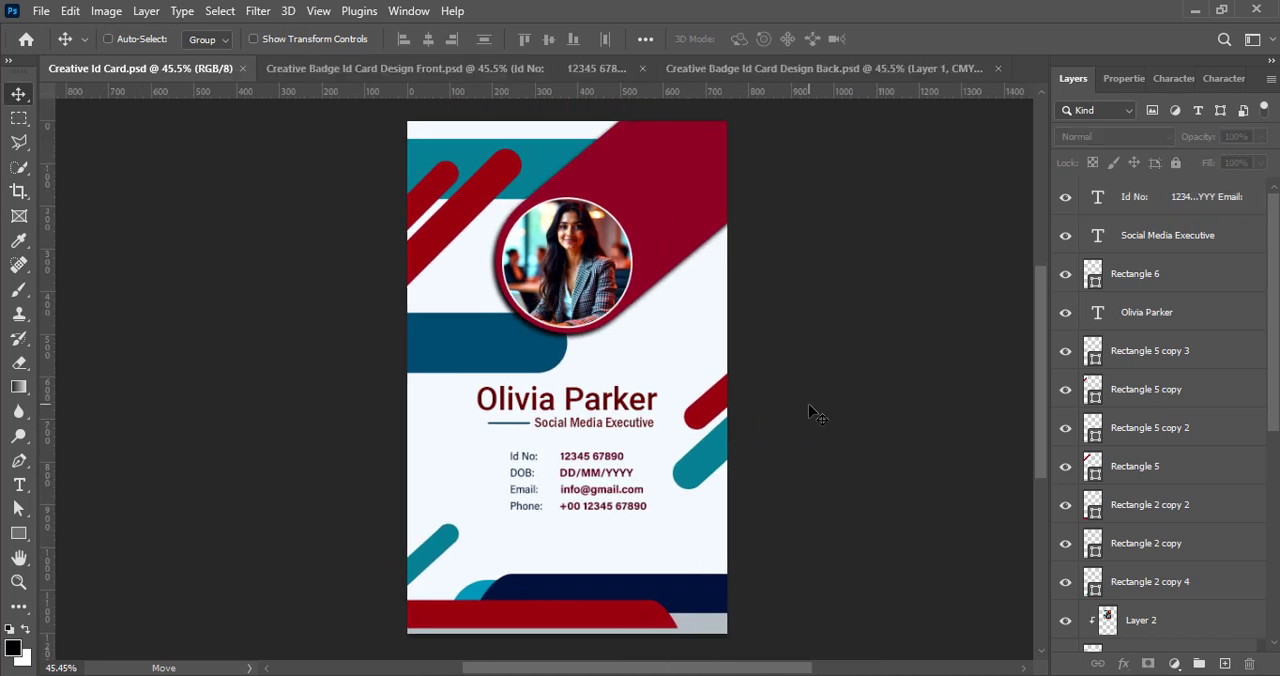
{"action": "left_click", "coordinate": [1186, 233], "text": "ctrl"}
{"action": "left_click", "coordinate": [1170, 278], "text": "ctrl"}
{"action": "left_click", "coordinate": [1165, 316], "text": "ctrl"}
{"action": "key", "text": "ctrl+t"}
{"action": "left_click_drag", "start_coordinate": [574, 449], "coordinate": [572, 451]}
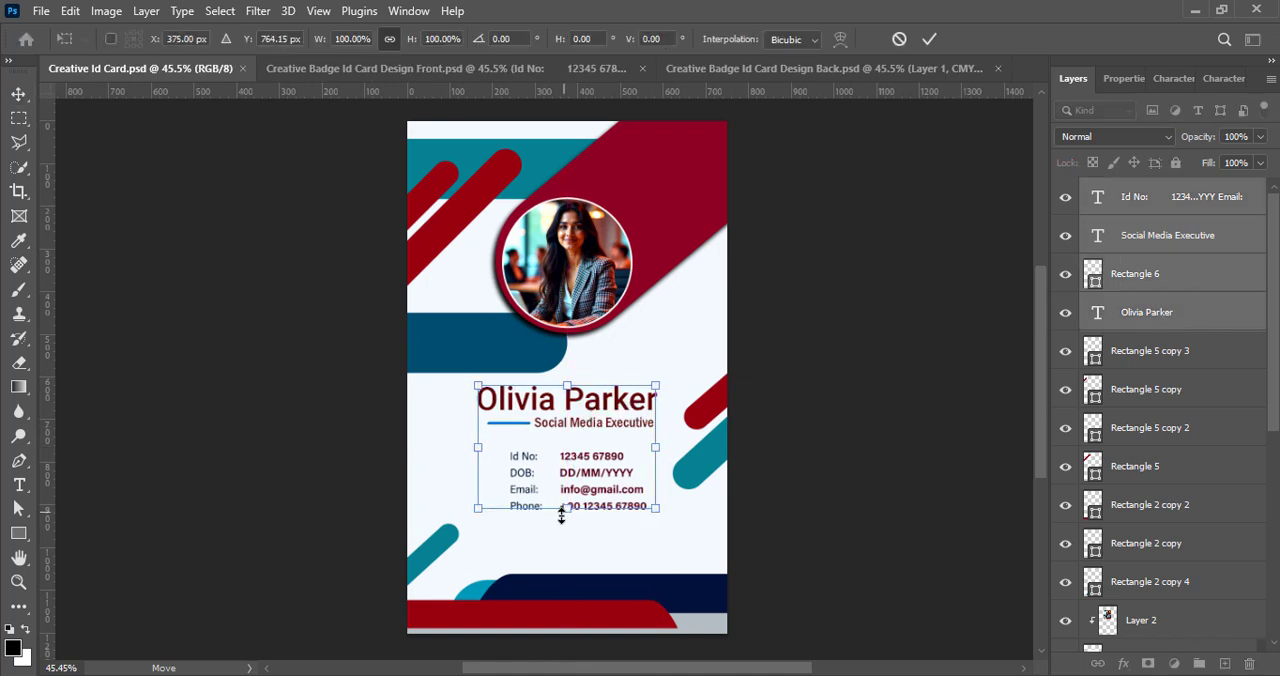
{"action": "left_click_drag", "start_coordinate": [561, 514], "coordinate": [567, 521]}
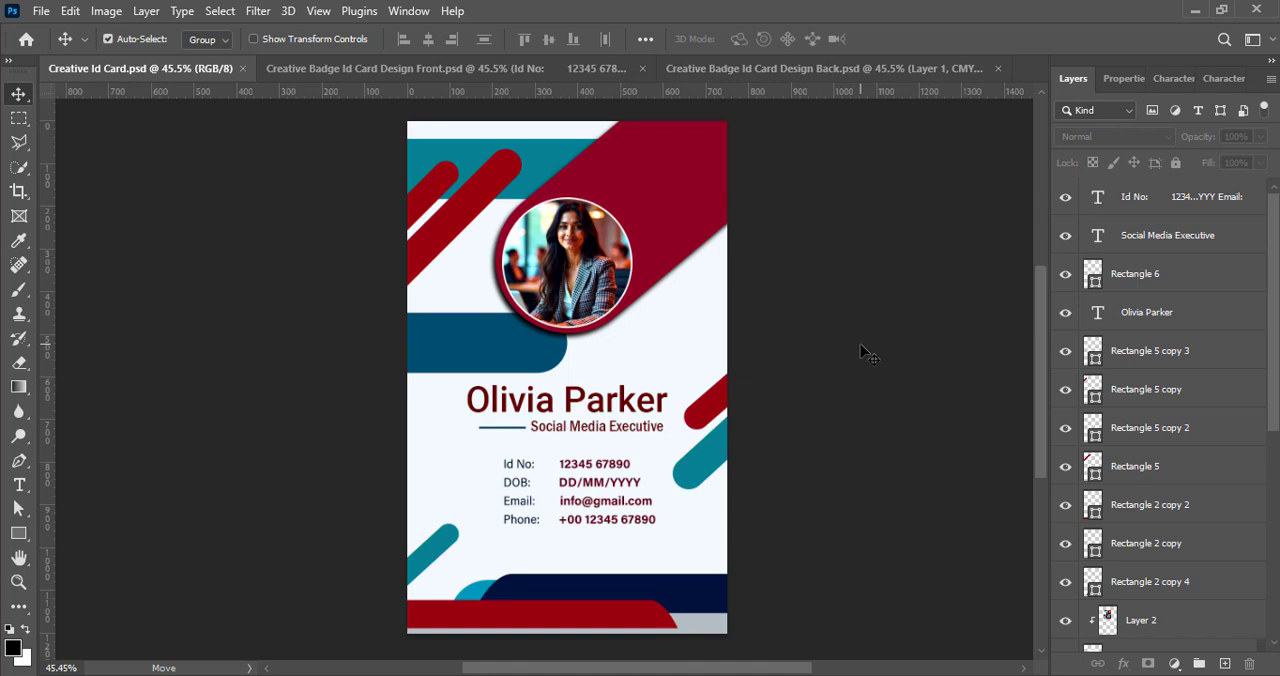
- Paste the barcode horizontally centred below the details text and save the document
{"action": "key", "text": "ctrl+v"}
{"action": "key", "text": "ctrl+t"}
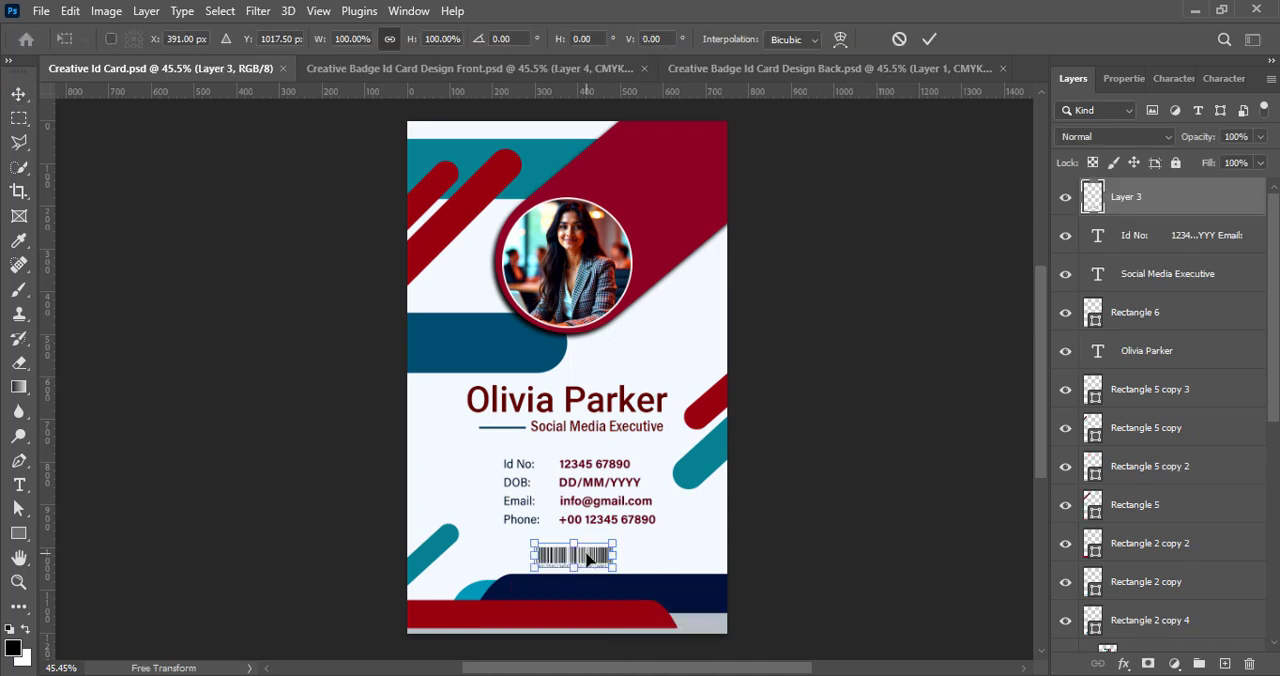
{"action": "left_click_drag", "start_coordinate": [588, 556], "coordinate": [582, 553]}
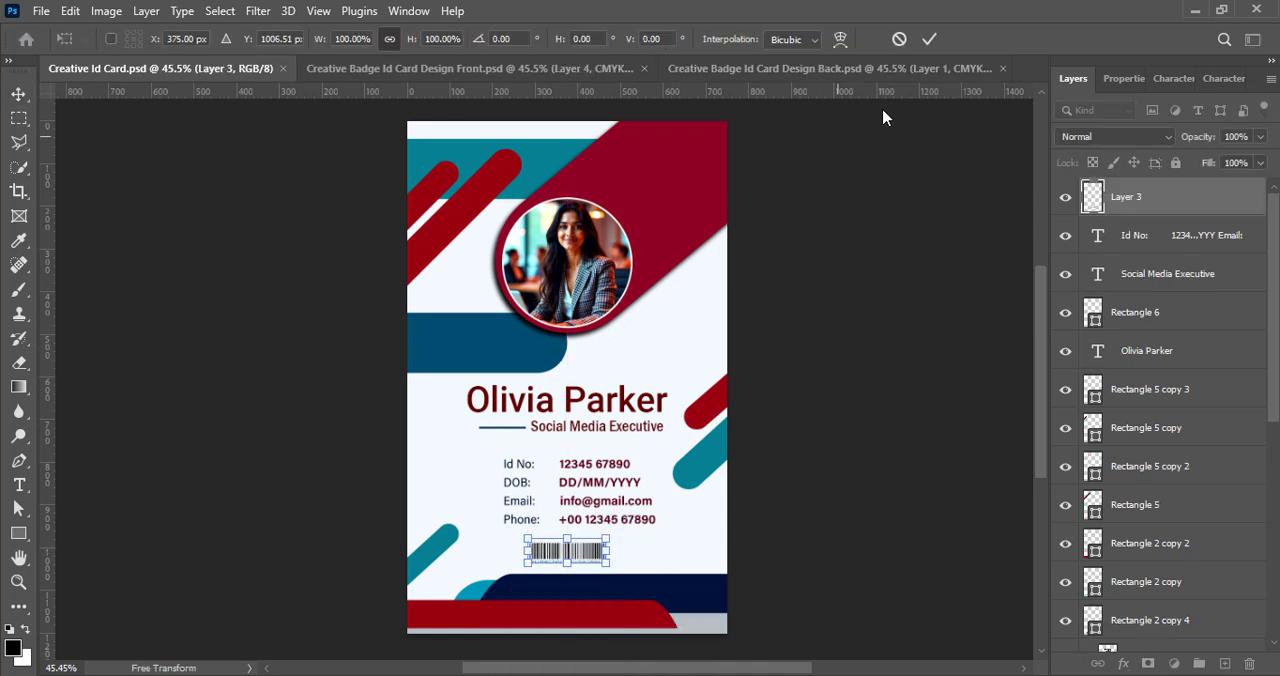
{"action": "left_click", "coordinate": [929, 38]}
{"action": "left_click", "coordinate": [929, 334]}
{"action": "key", "text": "ctrl+s"}
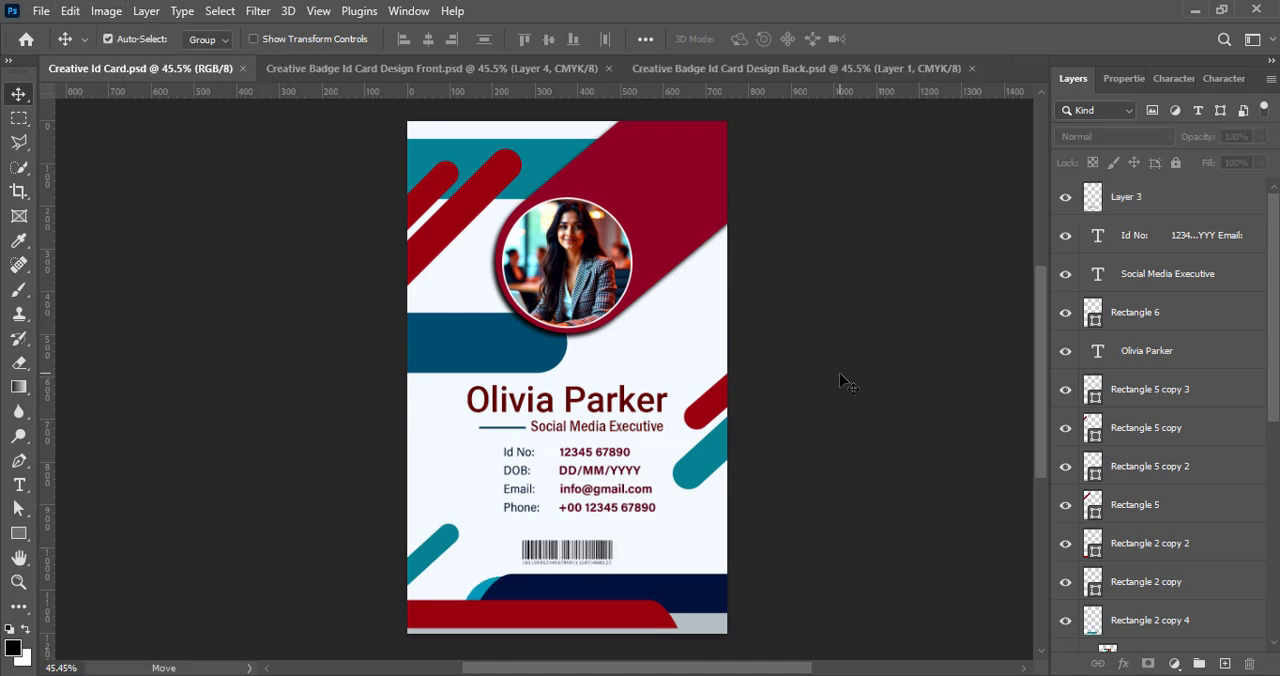
- Save the document under the new name Creative Id Card Back
{"action": "left_click", "coordinate": [41, 10]}
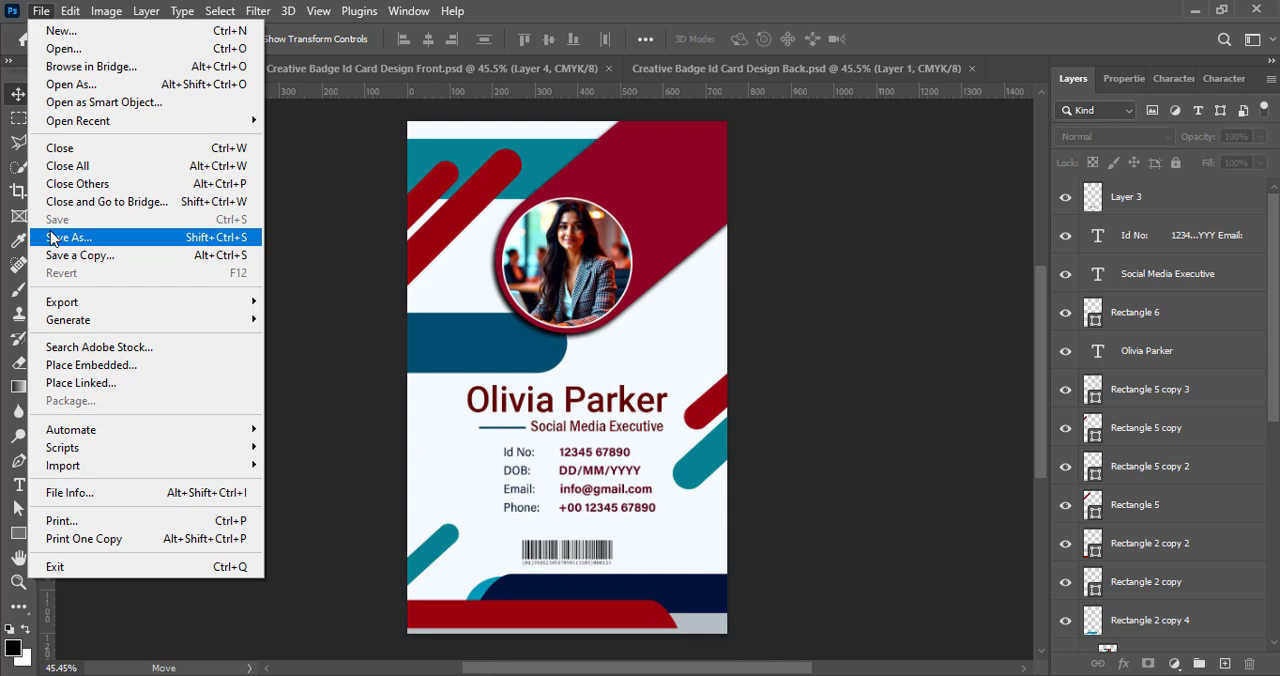
{"action": "left_click", "coordinate": [50, 237]}
{"action": "left_click", "coordinate": [247, 496]}
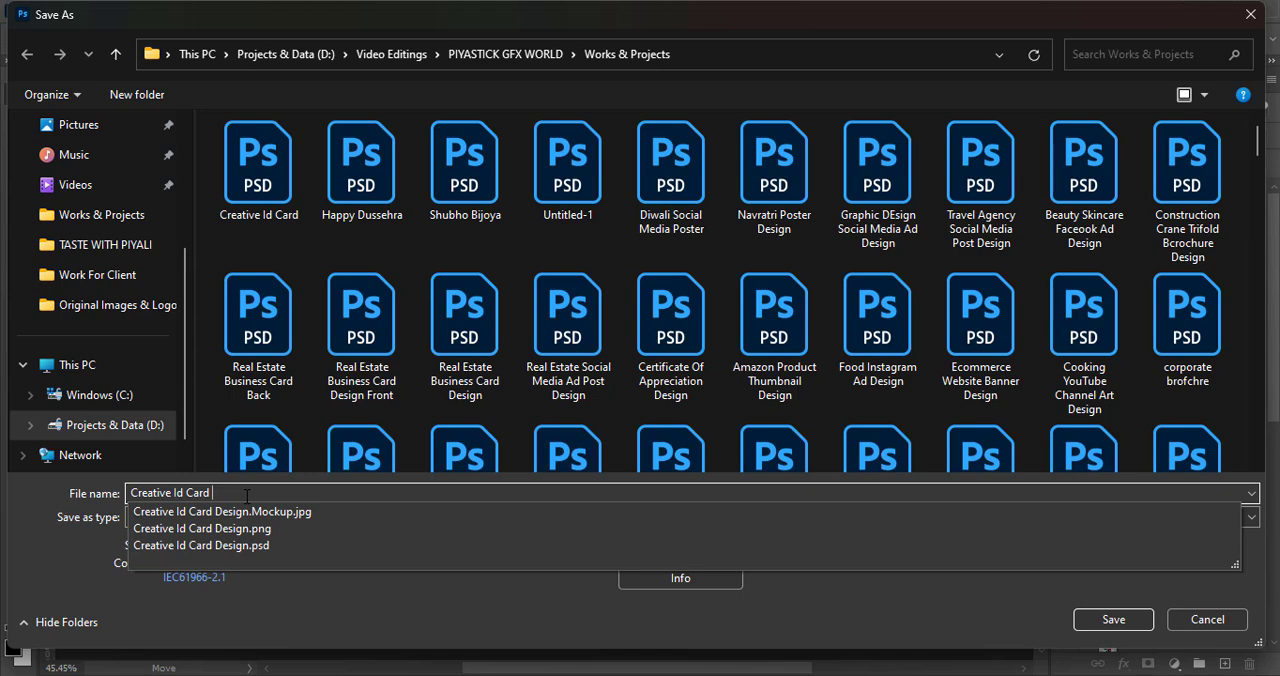
{"action": "type", "text": "Back"}
{"action": "key", "text": "Return"}
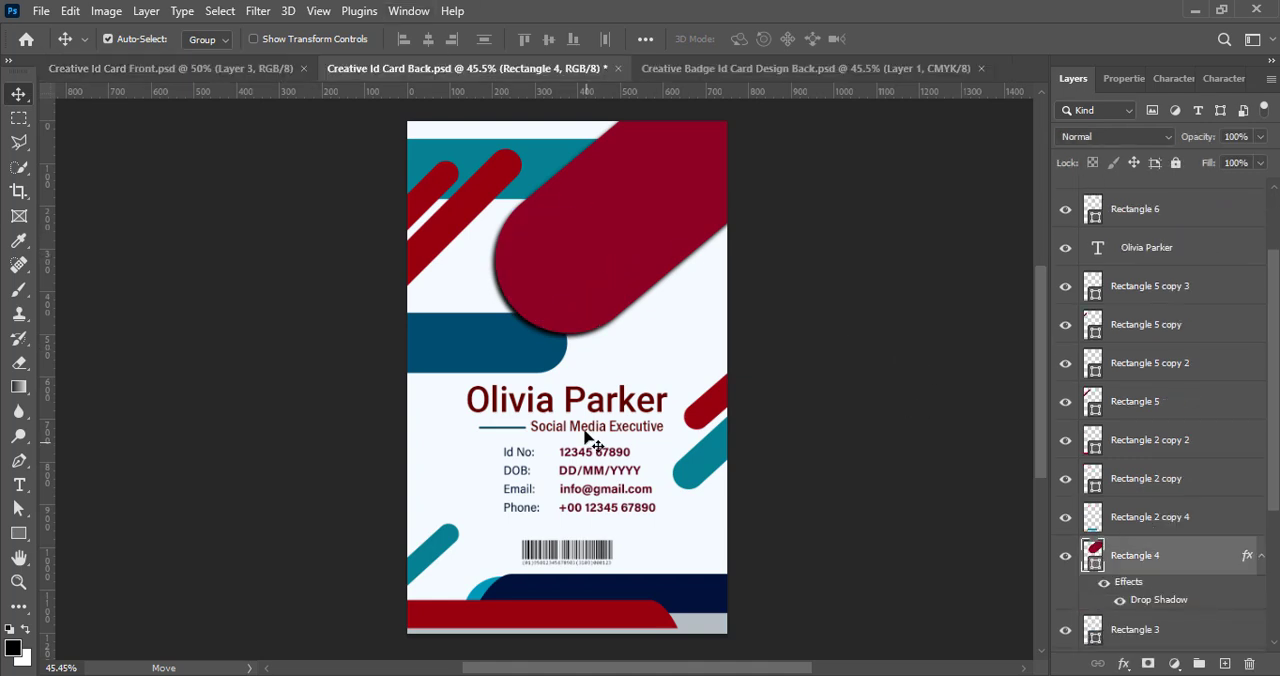
- Delete the portrait, name, thin bar, job title, details text and barcode from the back card, keeping only the background shapes
{"action": "left_click", "coordinate": [588, 405]}
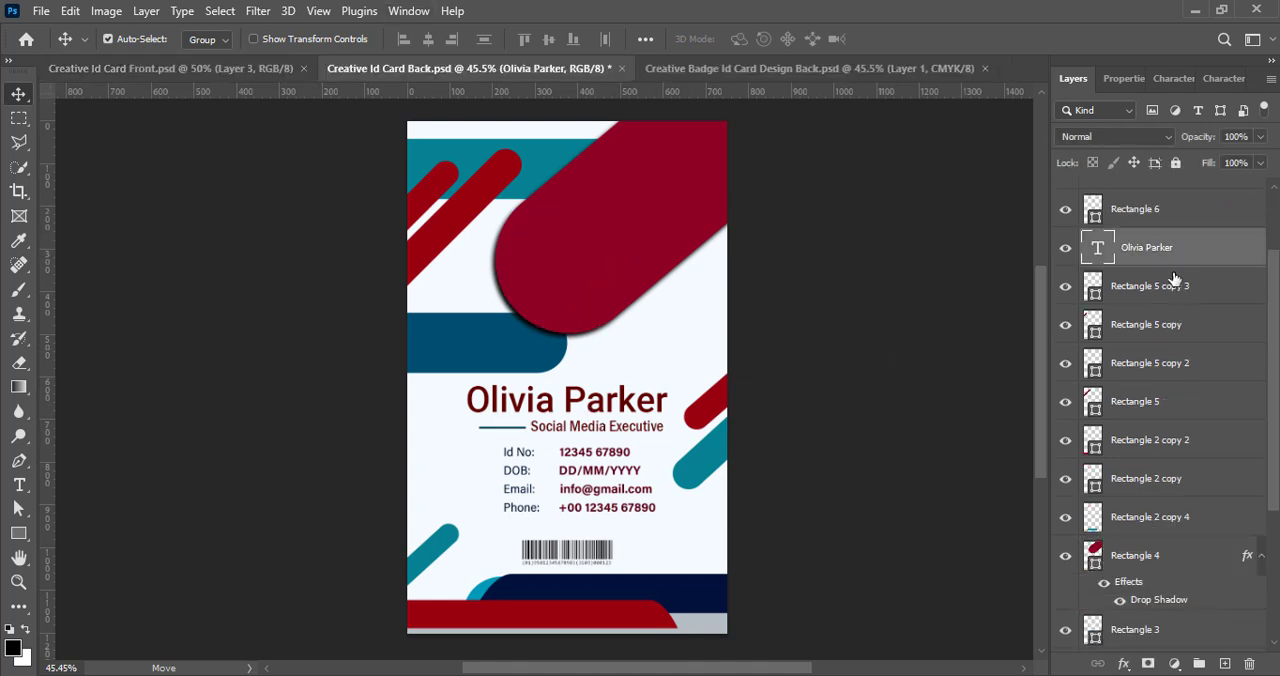
{"action": "left_click", "coordinate": [1176, 220], "text": "ctrl"}
{"action": "scroll", "coordinate": [1190, 248], "scroll_direction": "up", "scroll_amount": 1}
{"action": "left_click", "coordinate": [1166, 211], "text": "ctrl"}
{"action": "scroll", "coordinate": [1180, 250], "scroll_direction": "up", "scroll_amount": 2}
{"action": "left_click", "coordinate": [1166, 236], "text": "ctrl"}
{"action": "left_click", "coordinate": [1168, 198], "text": "ctrl"}
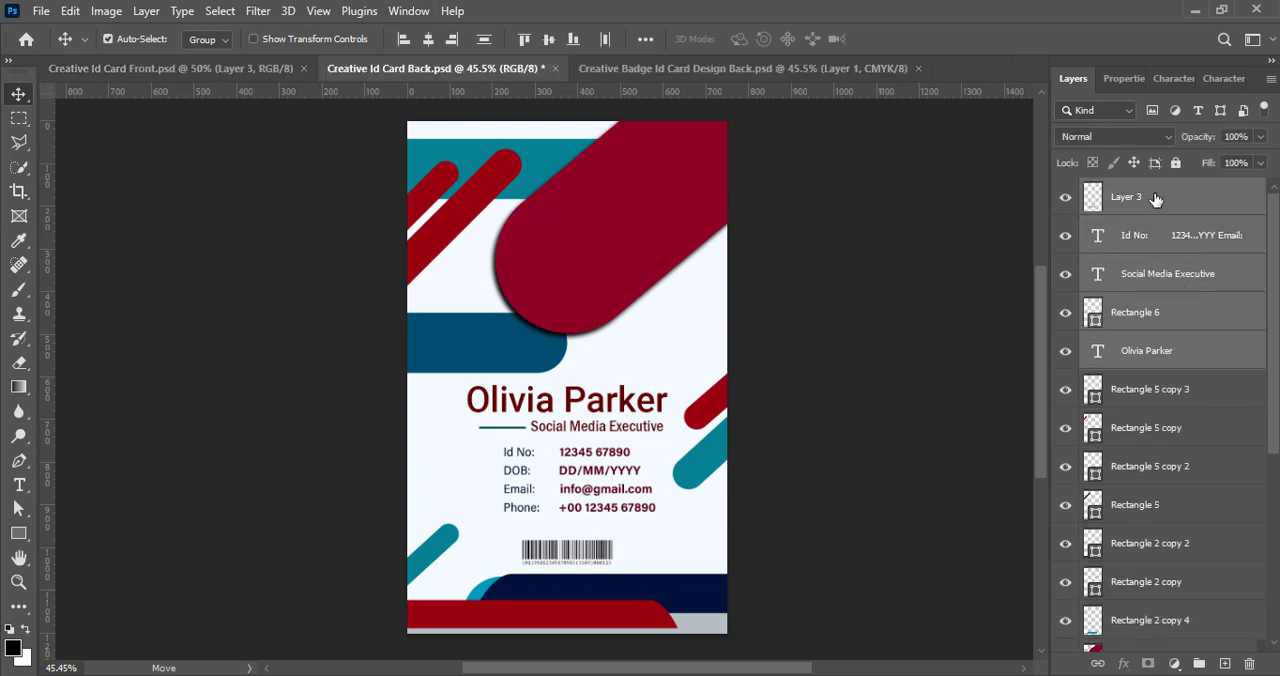
{"action": "key", "text": "Delete"}
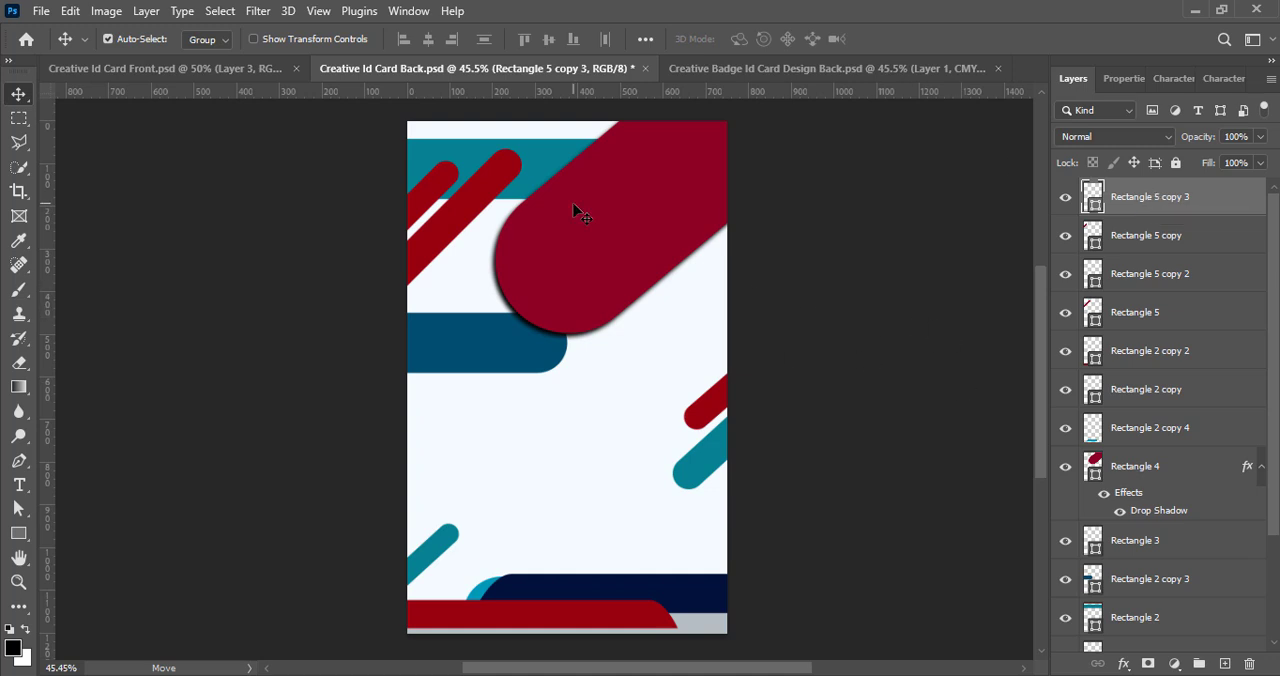
- Recolour the teal horizontal band at the top of the card near-white to blend with the background, and save the file
{"action": "left_click", "coordinate": [530, 185]}
{"action": "double_click", "coordinate": [1091, 620]}
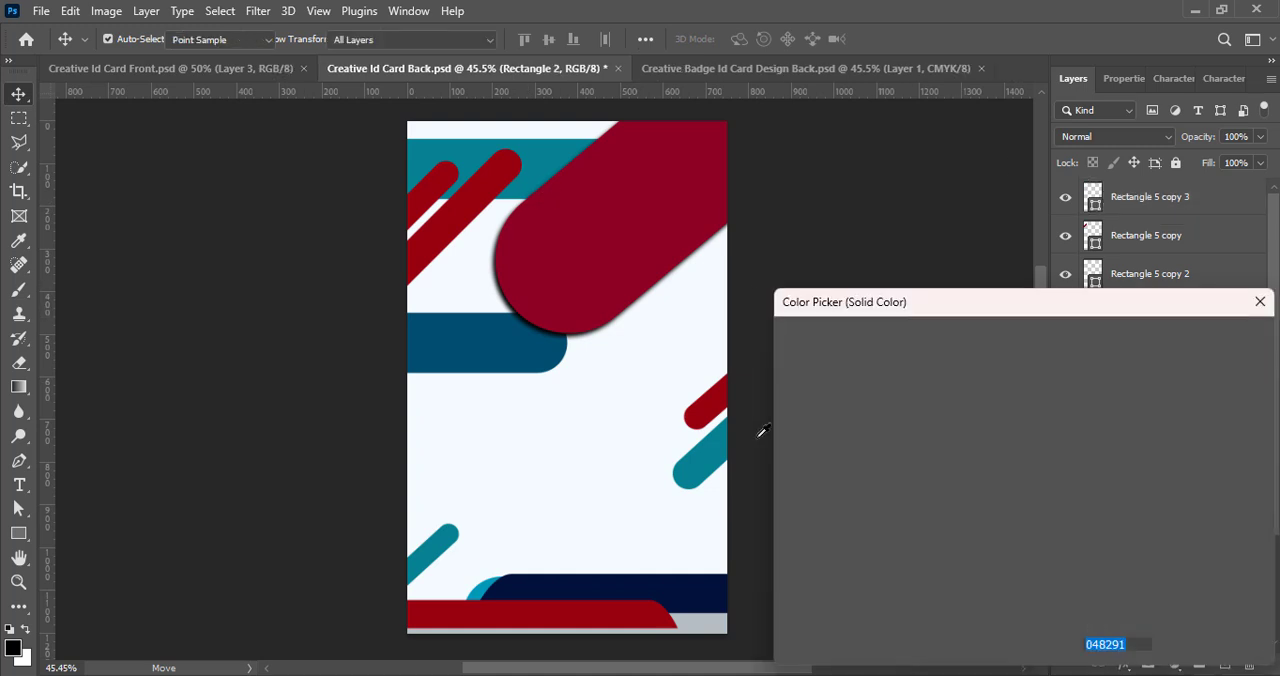
{"action": "left_click", "coordinate": [792, 342]}
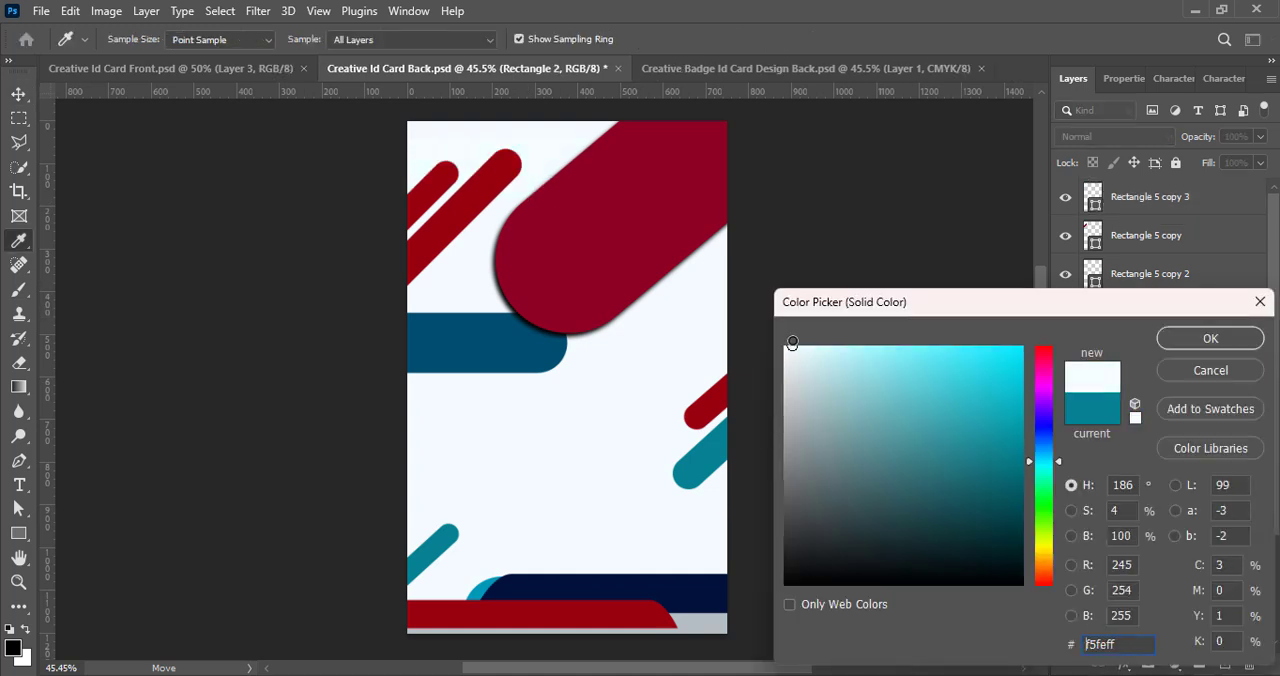
{"action": "left_click", "coordinate": [1214, 342]}
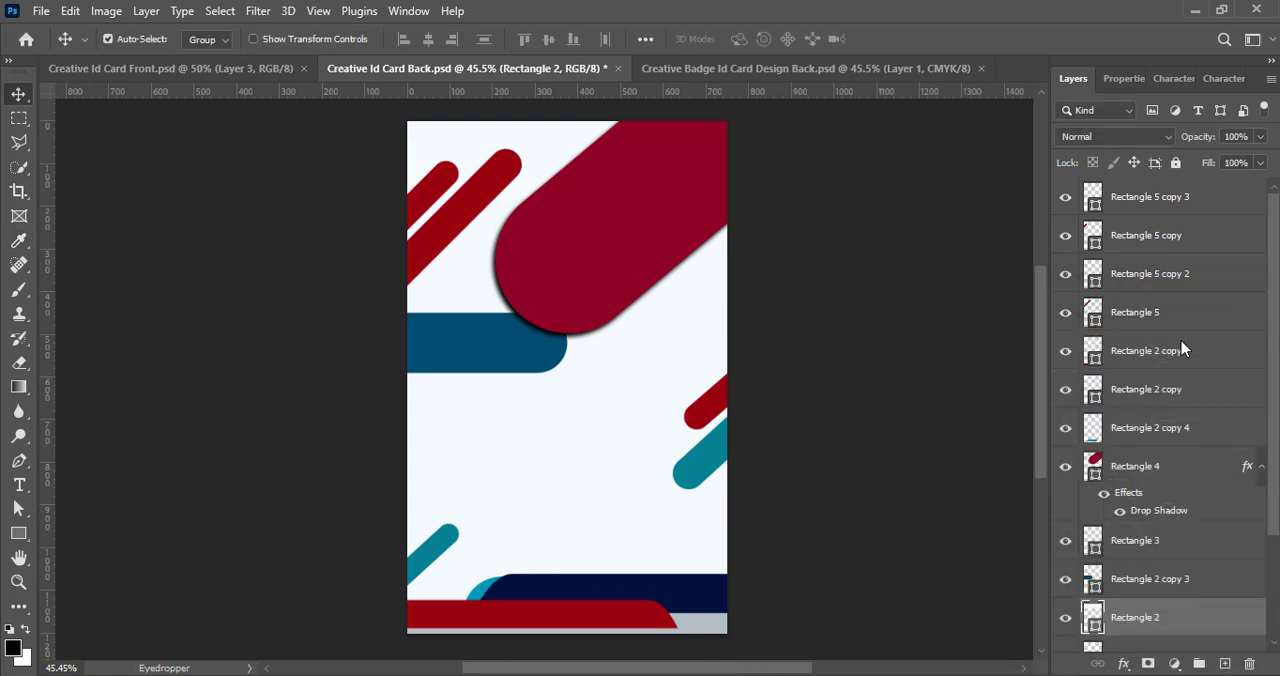
{"action": "double_click", "coordinate": [1094, 617]}
{"action": "left_click", "coordinate": [790, 348]}
{"action": "key", "text": "Return"}
{"action": "left_click", "coordinate": [819, 239]}
{"action": "key", "text": "ctrl+s"}
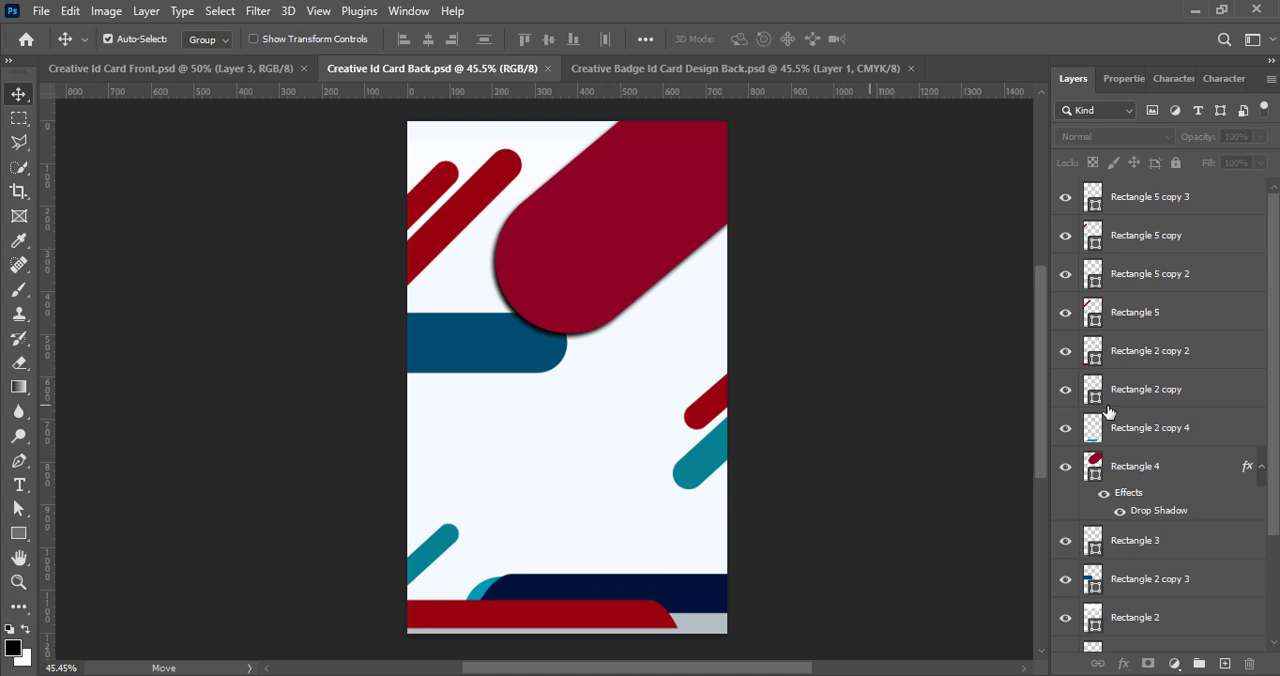
- Recolour the dark blue rounded band below the diagonal shapes near-white to blend with the background
{"action": "left_click", "coordinate": [1104, 580]}
{"action": "double_click", "coordinate": [1094, 578]}
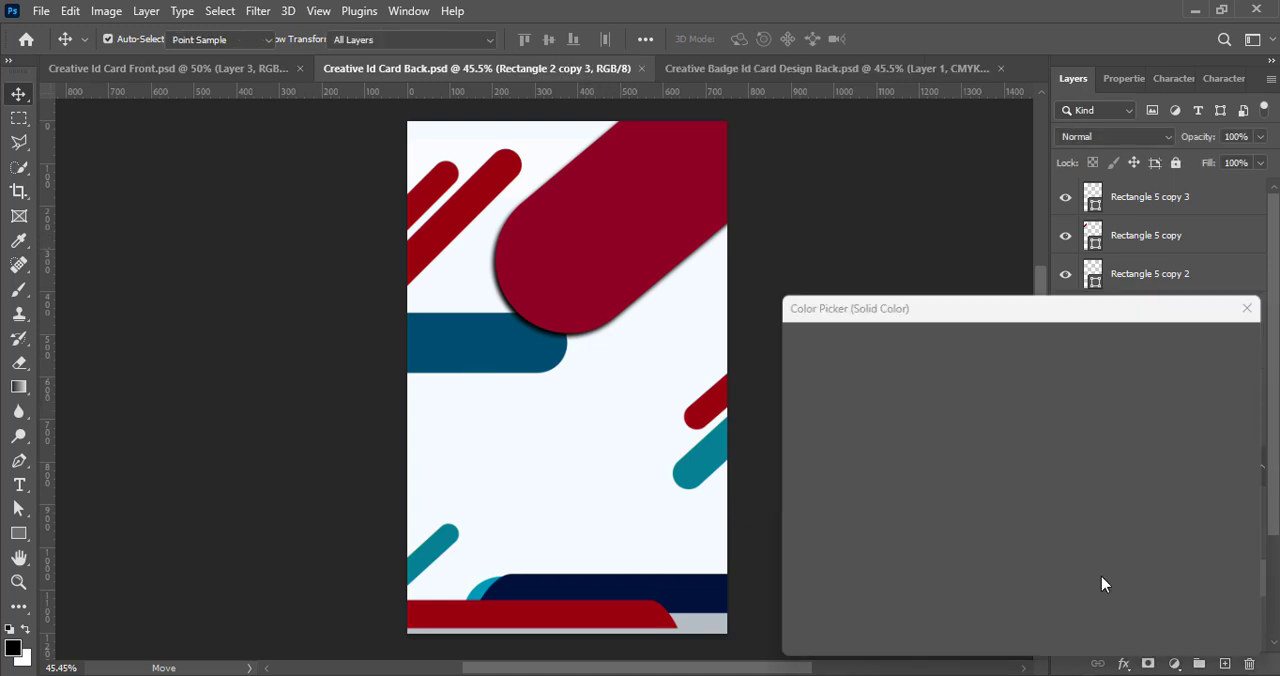
{"action": "left_click", "coordinate": [791, 342]}
{"action": "left_click", "coordinate": [1207, 341]}
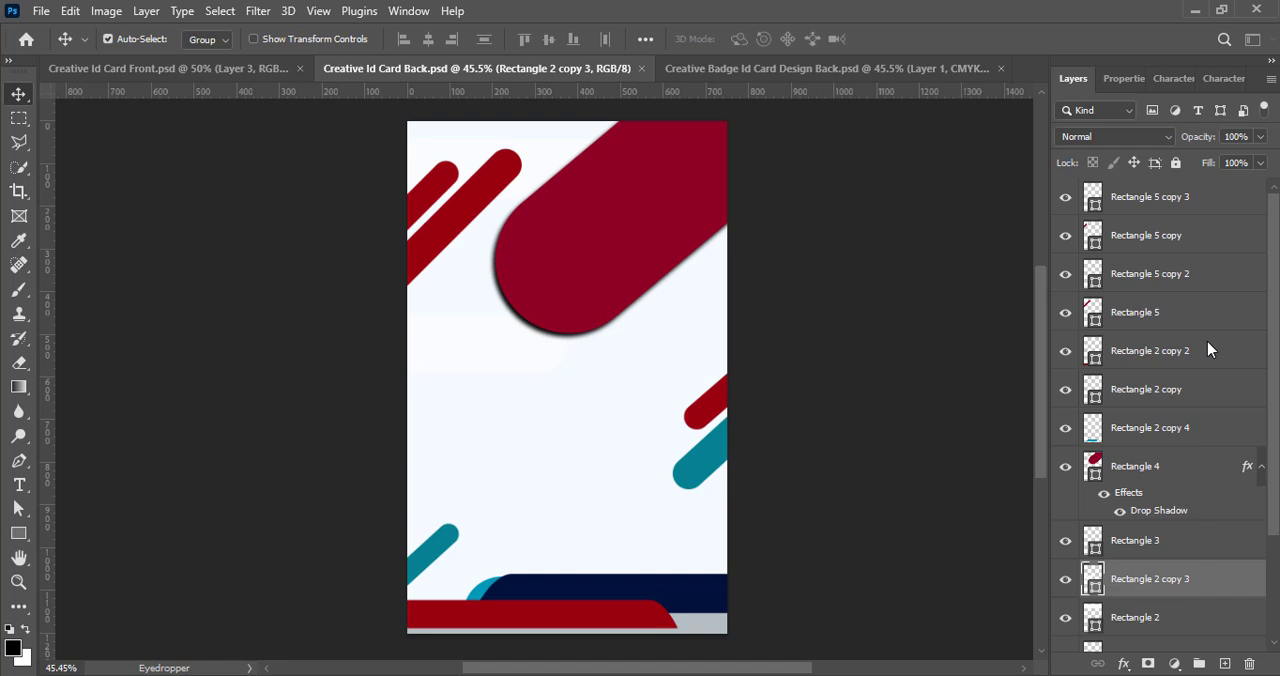
- Recolour the teal diagonal bars at the card's right edge and lower-left corner near-white, and save the file
{"action": "left_click", "coordinate": [716, 458]}
{"action": "double_click", "coordinate": [1092, 275]}
{"action": "left_click", "coordinate": [789, 345]}
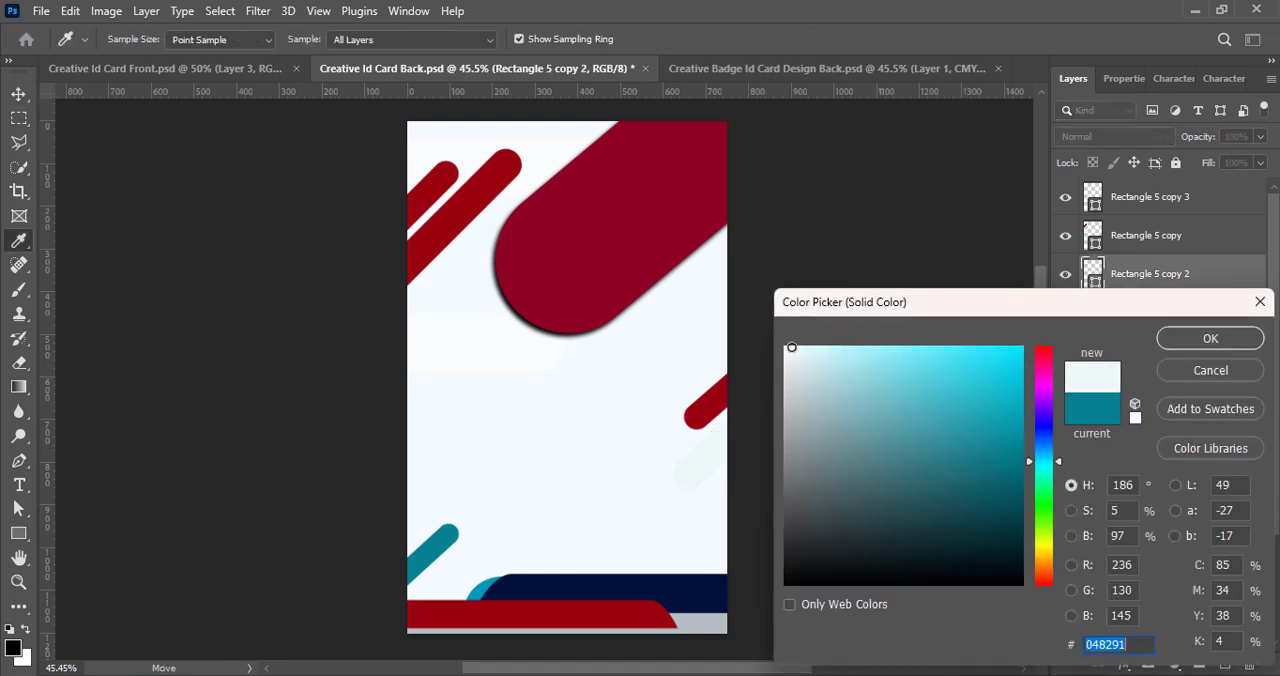
{"action": "key", "text": "Return"}
{"action": "left_click", "coordinate": [422, 555]}
{"action": "double_click", "coordinate": [1092, 636]}
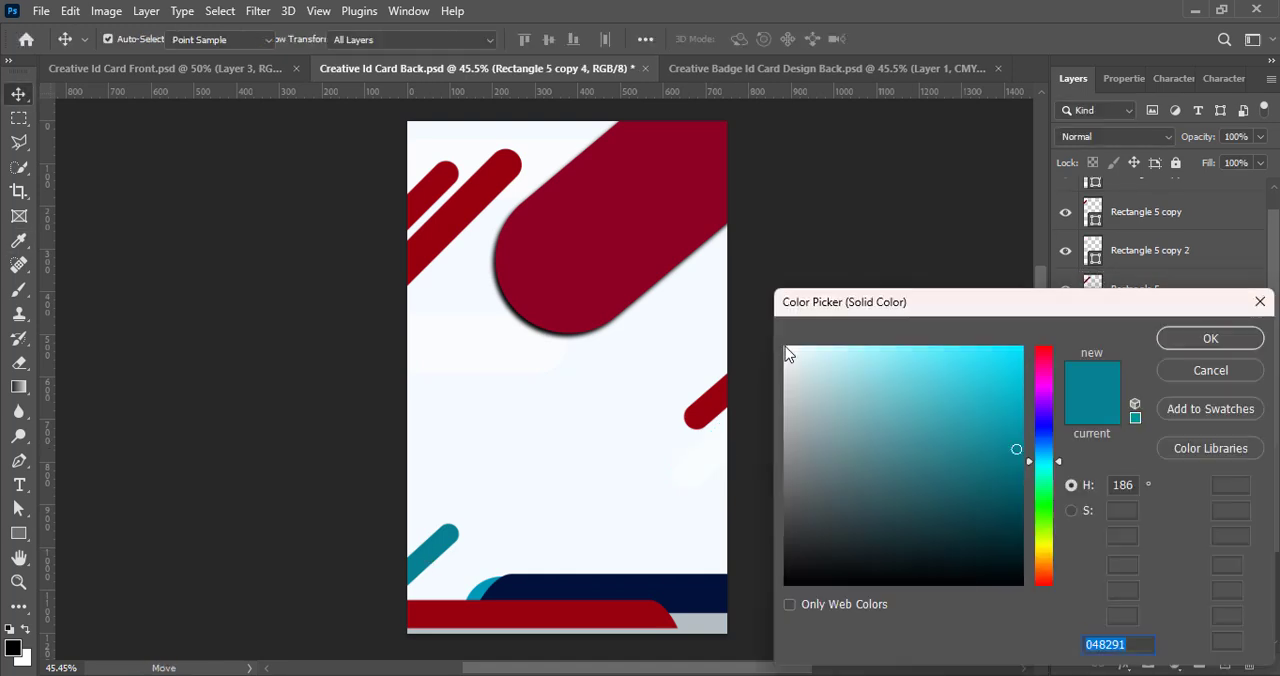
{"action": "left_click", "coordinate": [789, 348]}
{"action": "key", "text": "Return"}
{"action": "key", "text": "ctrl+s"}
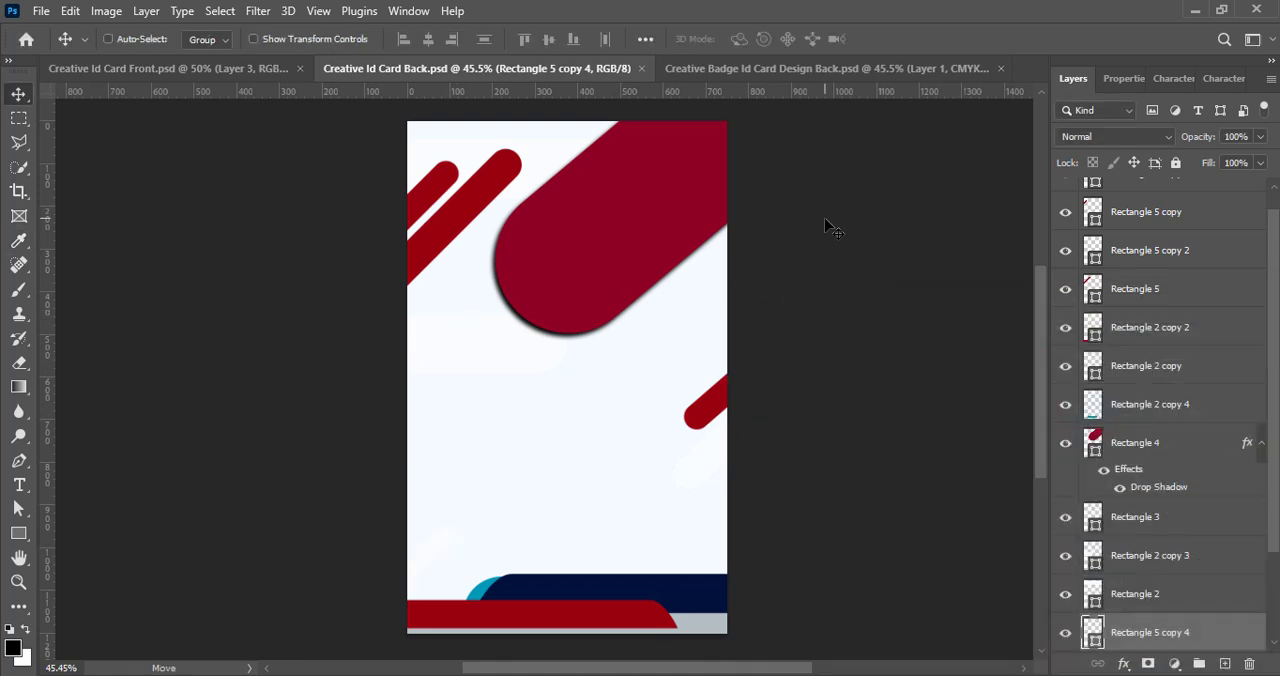
- Add a new empty layer directly above the card's background rectangle and save the file
{"action": "left_click", "coordinate": [627, 514]}
{"action": "scroll", "coordinate": [1275, 553], "scroll_direction": "down", "scroll_amount": 1}
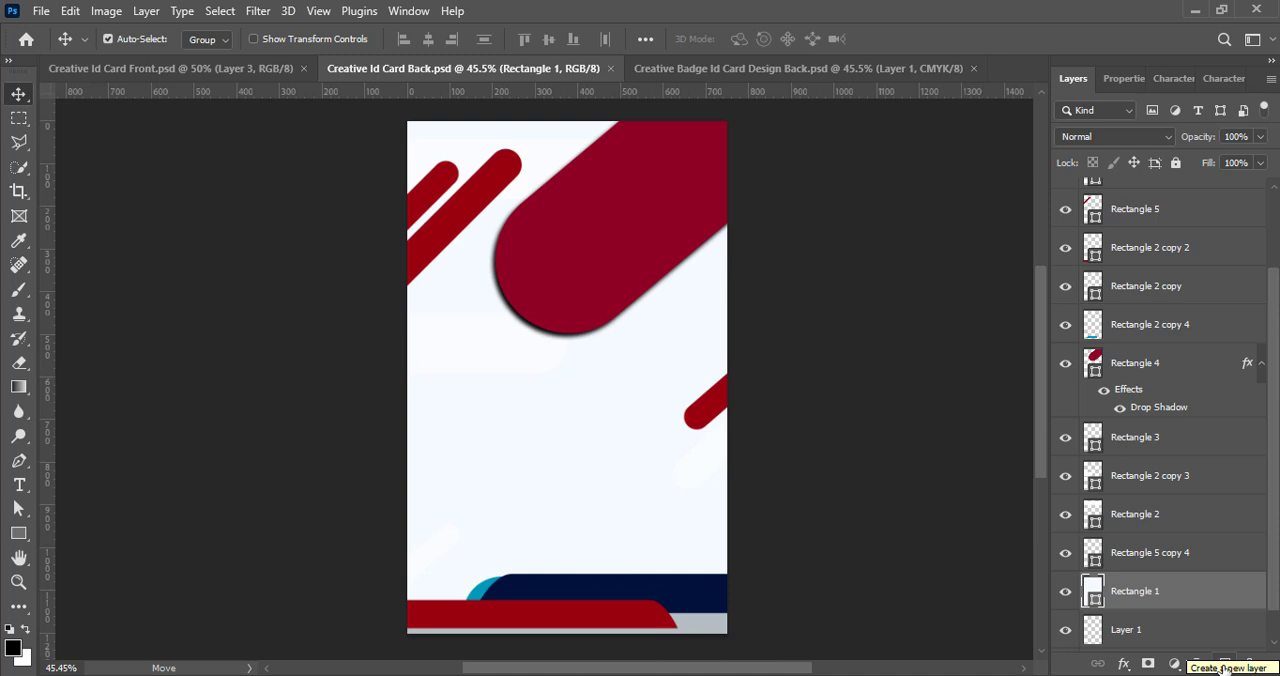
{"action": "left_click", "coordinate": [1222, 666]}
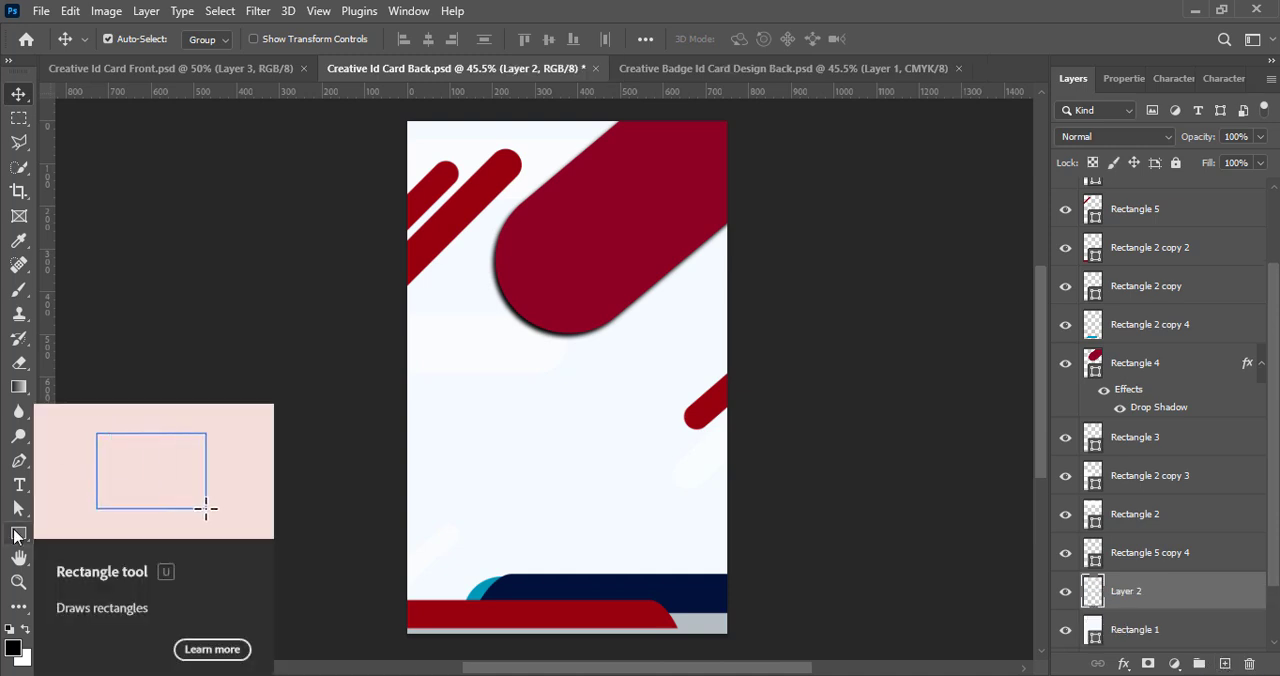
{"action": "key", "text": "ctrl+s"}
- Recolour the card's background rectangle dark blue, 003c58
{"action": "left_click", "coordinate": [668, 456]}
{"action": "scroll", "coordinate": [1096, 563], "scroll_direction": "down", "scroll_amount": 2}
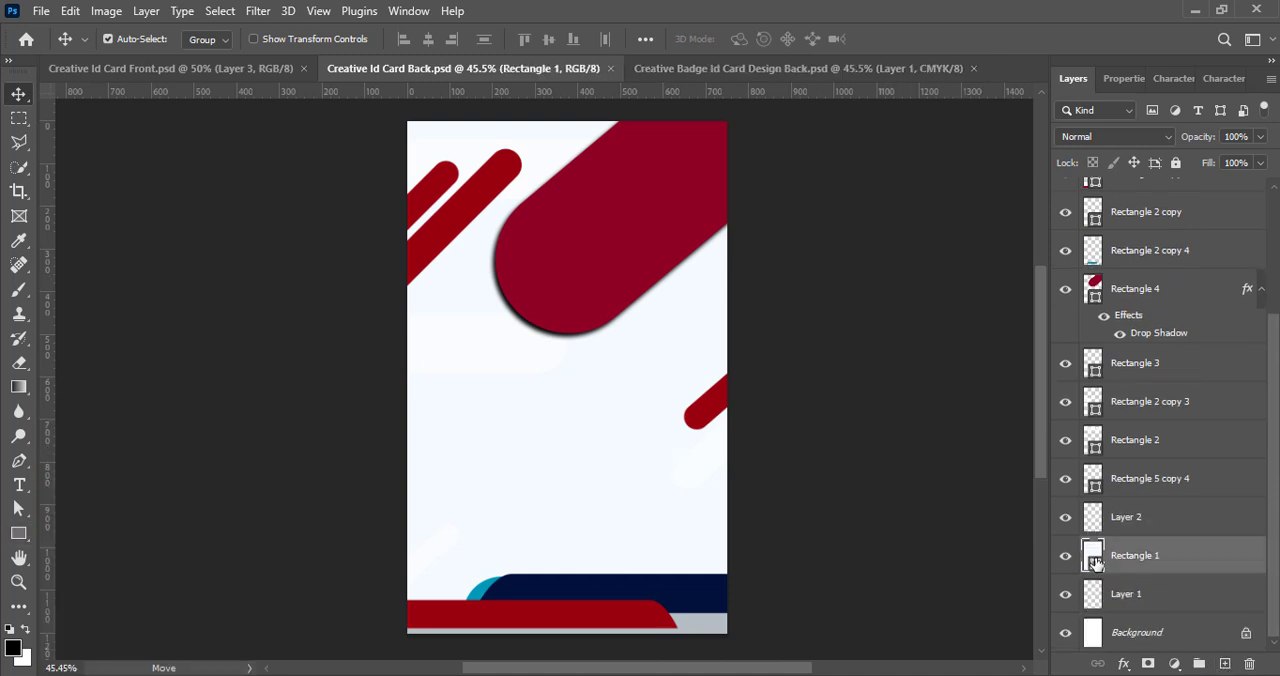
{"action": "double_click", "coordinate": [1094, 562]}
{"action": "type", "text": "00496b"}
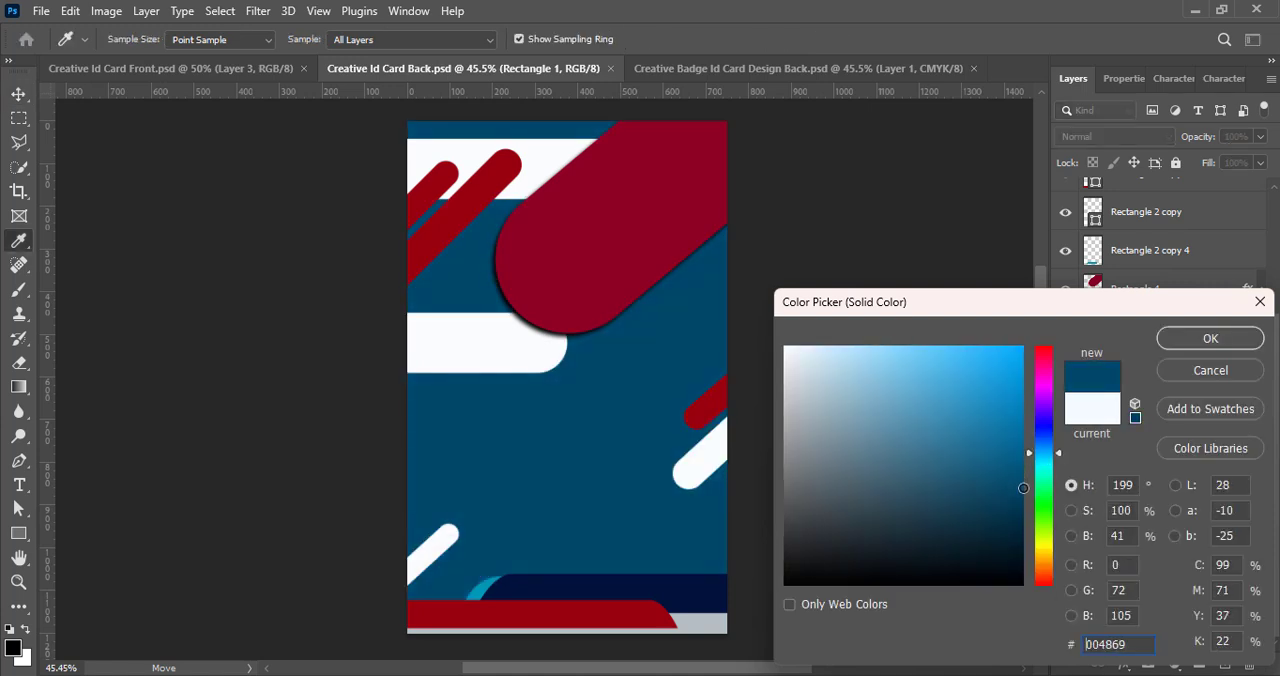
{"action": "left_click_drag", "start_coordinate": [1023, 488], "coordinate": [1027, 503]}
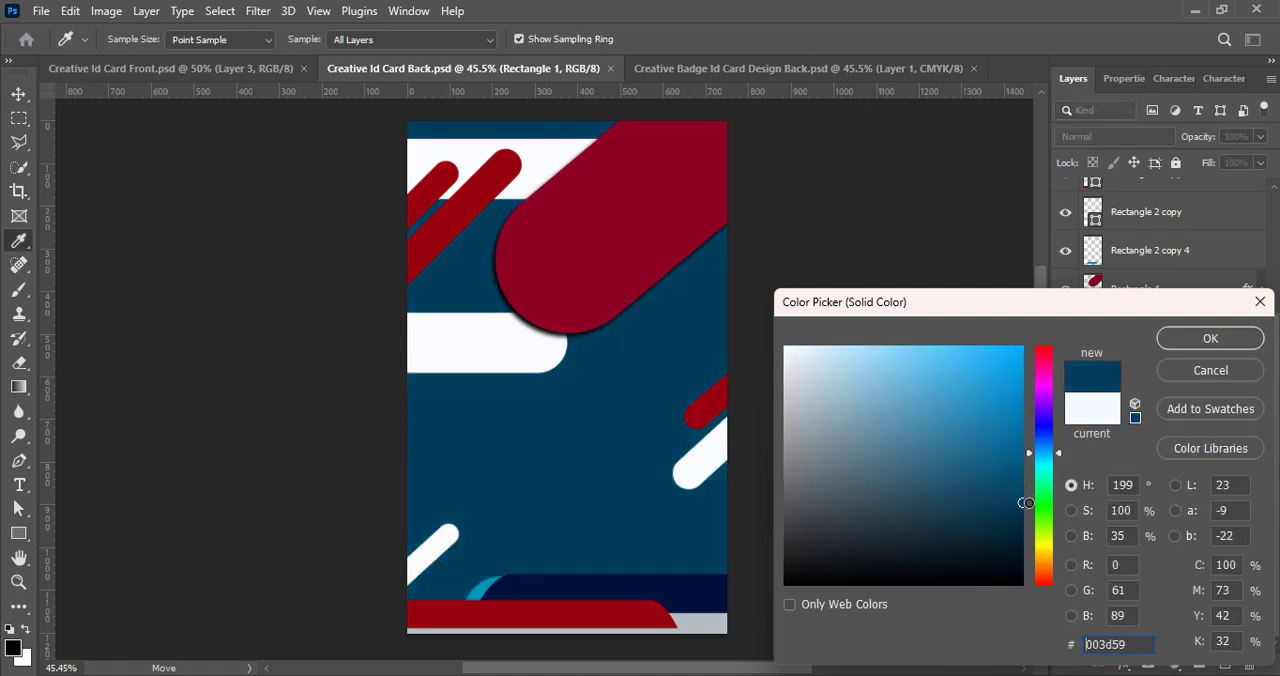
{"action": "left_click", "coordinate": [1210, 338]}
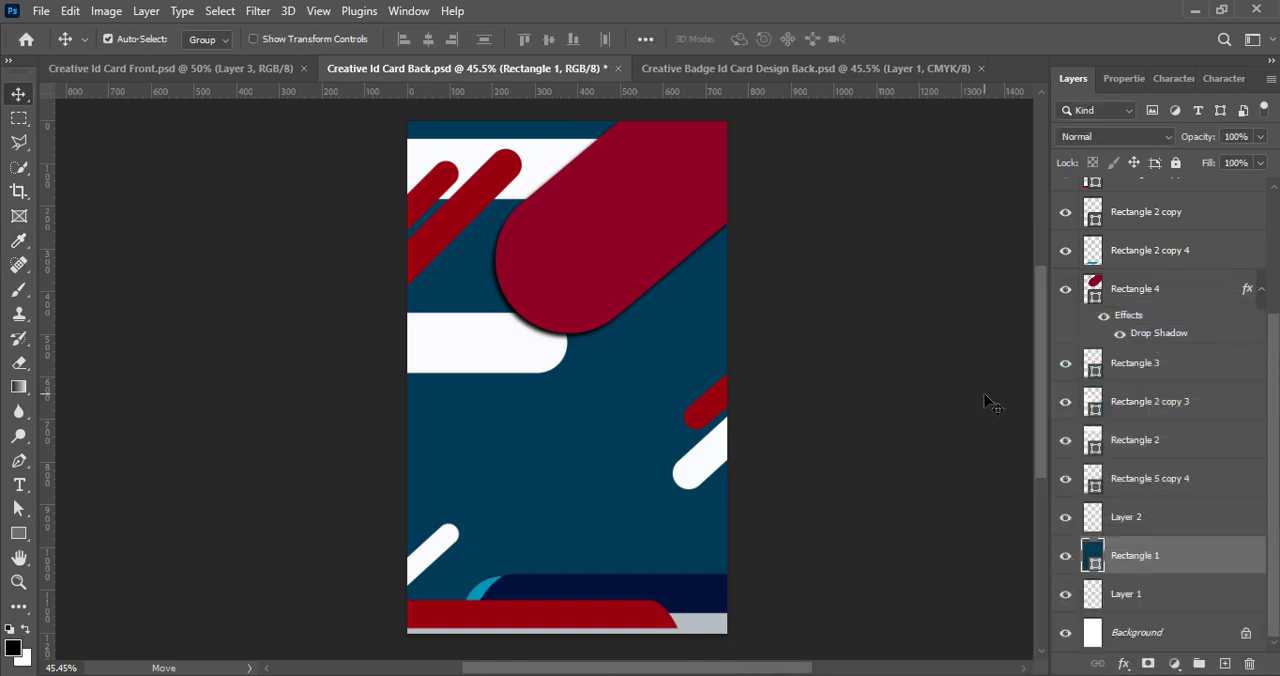
- Recolour the large rounded diagonal shape at the top of the card a brighter red, b20223
{"action": "double_click", "coordinate": [1098, 294]}
{"action": "left_click_drag", "start_coordinate": [1019, 441], "coordinate": [1020, 418]}
{"action": "left_click", "coordinate": [1048, 355]}
{"action": "left_click_drag", "start_coordinate": [1048, 355], "coordinate": [1048, 353]}
{"action": "left_click_drag", "start_coordinate": [1128, 643], "coordinate": [1078, 641]}
{"action": "left_click", "coordinate": [1197, 339]}
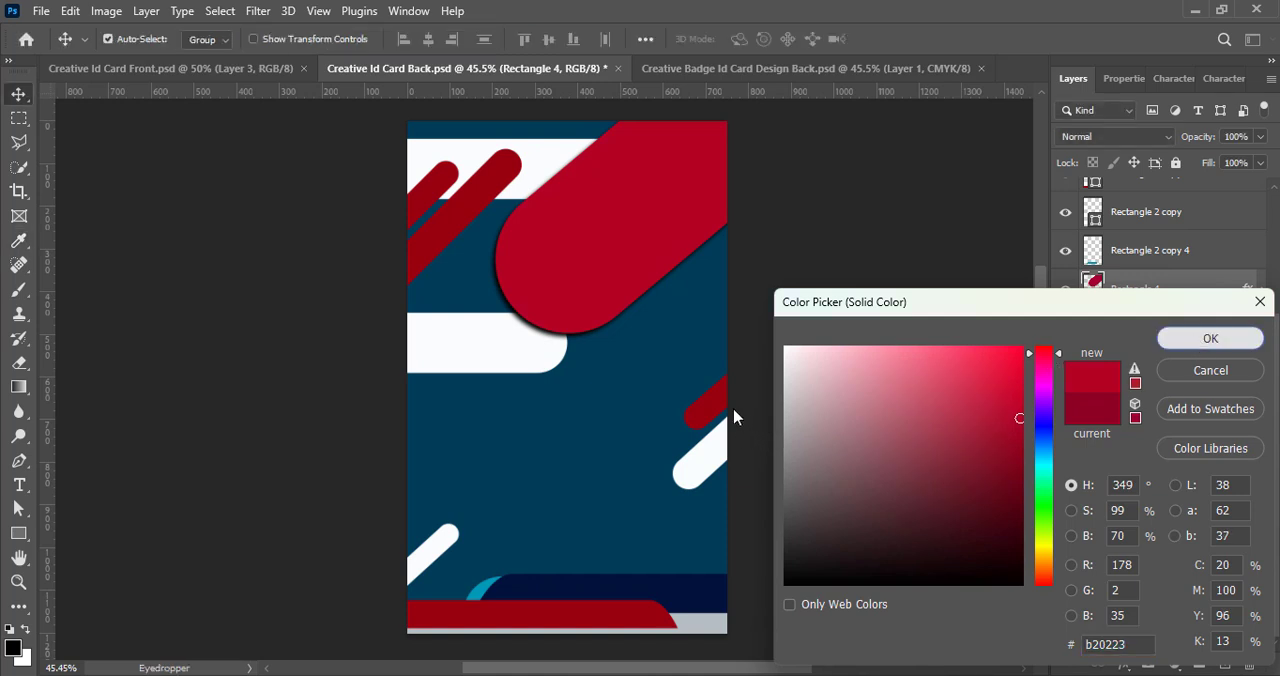
- Recolour the small red bar at the right edge and both upper-left diagonal bars to match the large shape's red, b20223
{"action": "left_click", "coordinate": [715, 404]}
{"action": "double_click", "coordinate": [1092, 205]}
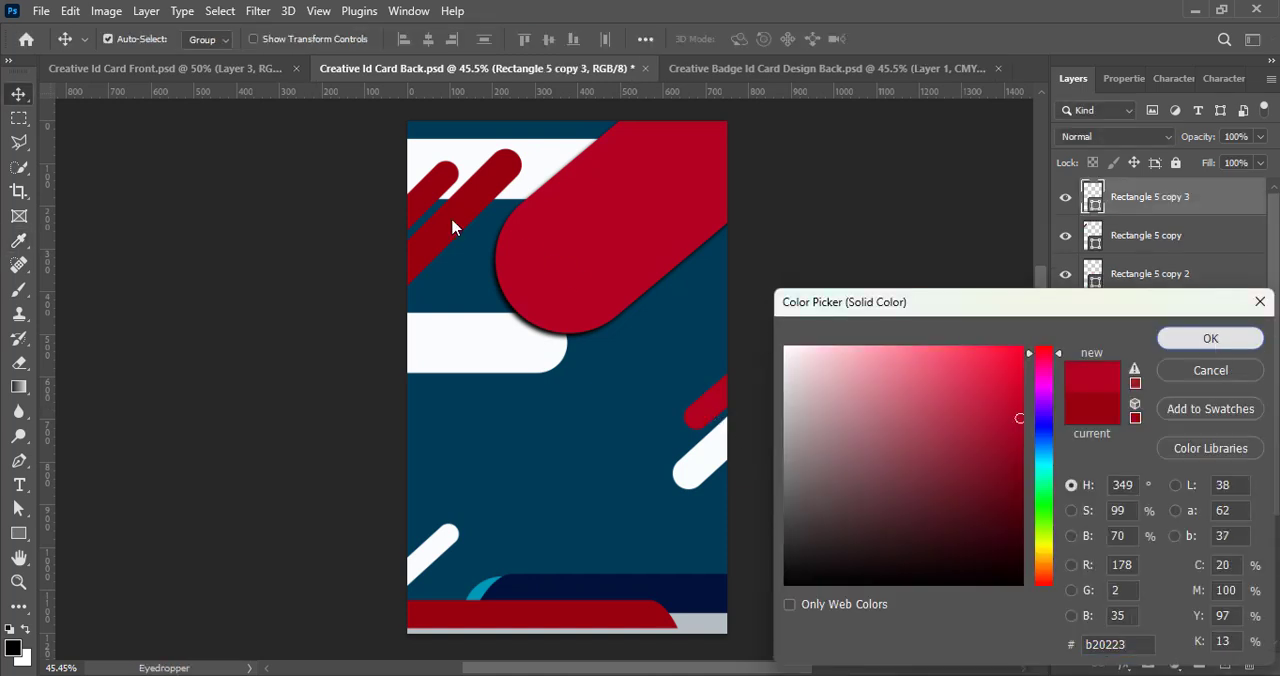
{"action": "key", "text": "Escape"}
{"action": "left_click", "coordinate": [1092, 314]}
{"action": "double_click", "coordinate": [1092, 314]}
{"action": "left_click", "coordinate": [620, 230]}
{"action": "left_click", "coordinate": [1205, 337]}
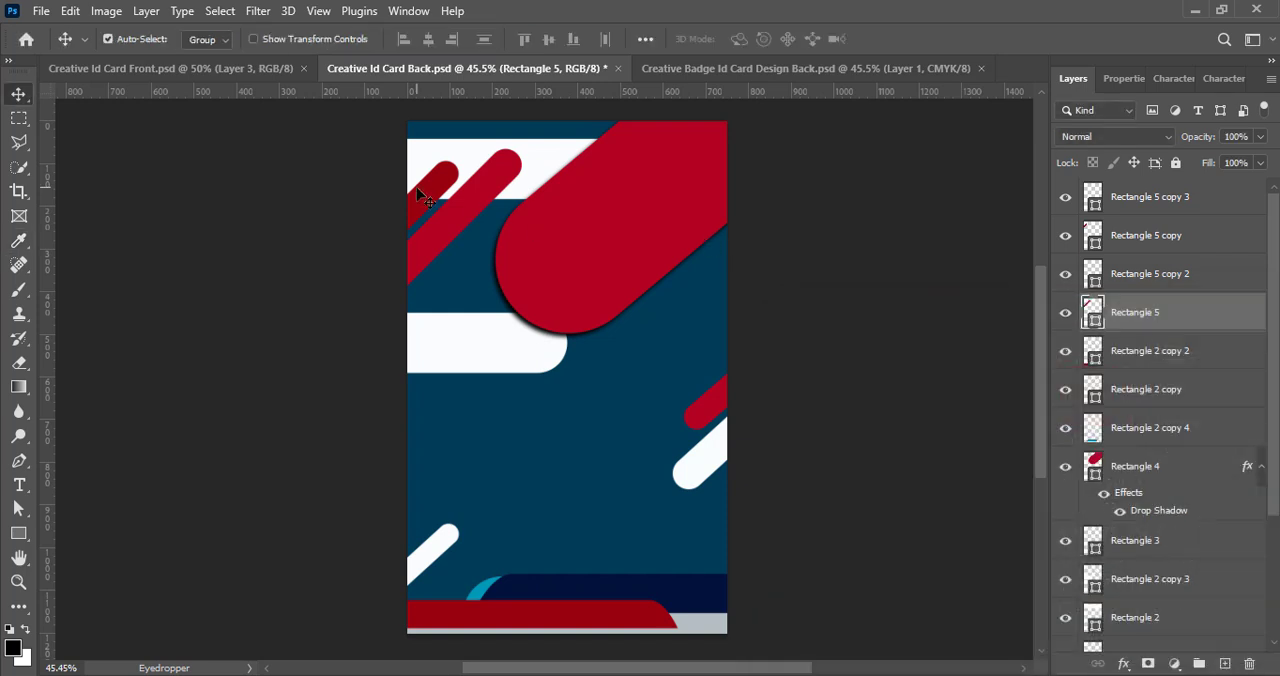
{"action": "left_click", "coordinate": [1092, 240]}
{"action": "double_click", "coordinate": [1092, 240]}
{"action": "left_click", "coordinate": [620, 230]}
{"action": "left_click", "coordinate": [1205, 337]}
- Recolour the dark red band at the bottom of the card with the large diagonal shape's red
{"action": "left_click", "coordinate": [1092, 350]}
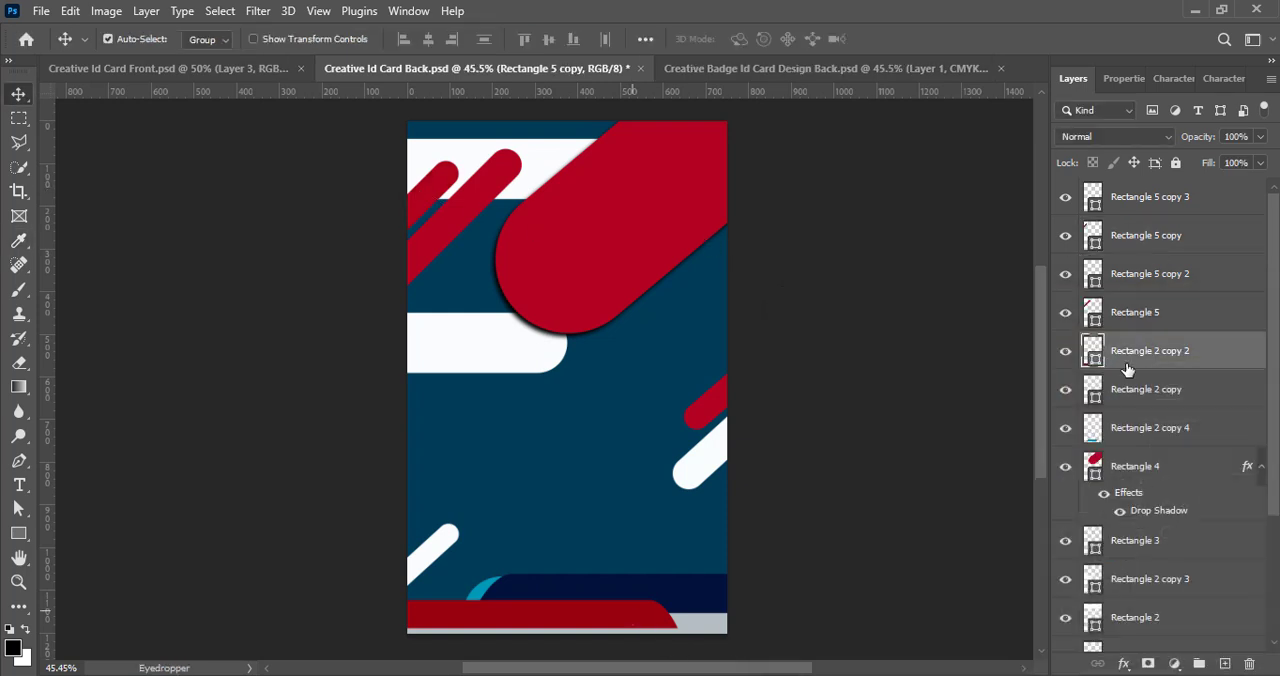
{"action": "double_click", "coordinate": [1092, 350]}
{"action": "left_click", "coordinate": [620, 230]}
{"action": "left_click", "coordinate": [1205, 337]}
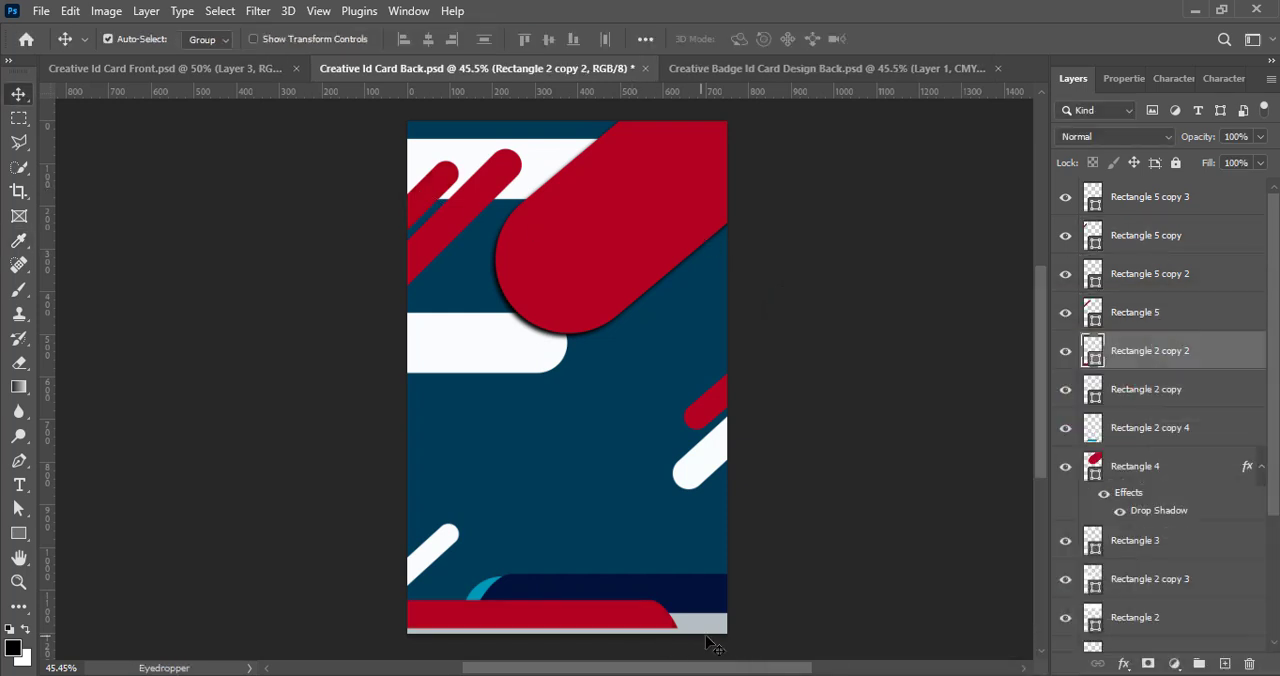
- Recolour the grey strip along the card's bottom edge light blue, c5f3ff
{"action": "left_click", "coordinate": [1092, 540]}
{"action": "double_click", "coordinate": [1092, 548]}
{"action": "mouse_move", "coordinate": [806, 392]}
{"action": "left_mouse_down"}
{"action": "mouse_move", "coordinate": [820, 349]}
{"action": "mouse_move", "coordinate": [832, 364]}
{"action": "mouse_move", "coordinate": [839, 346]}
{"action": "left_mouse_up"}
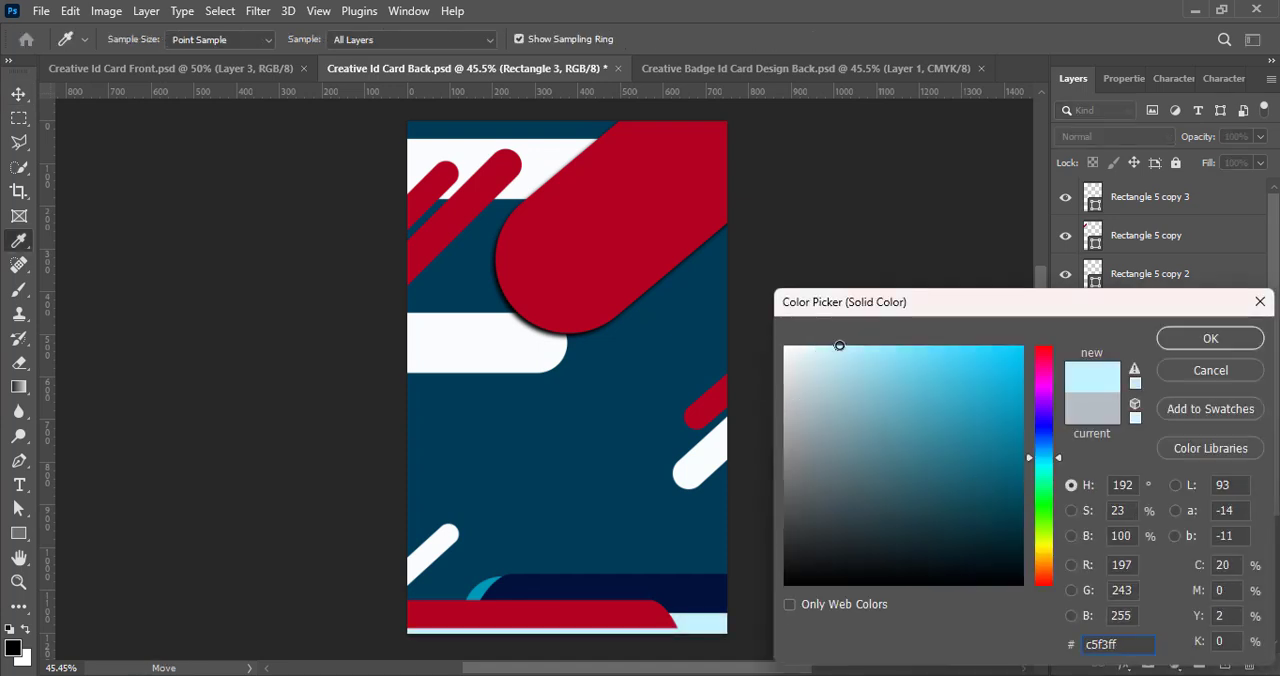
{"action": "left_click", "coordinate": [1210, 338]}
- Recolour the navy band above the red bottom band near-white by sampling the white rounded band in the middle
{"action": "left_click", "coordinate": [635, 625]}
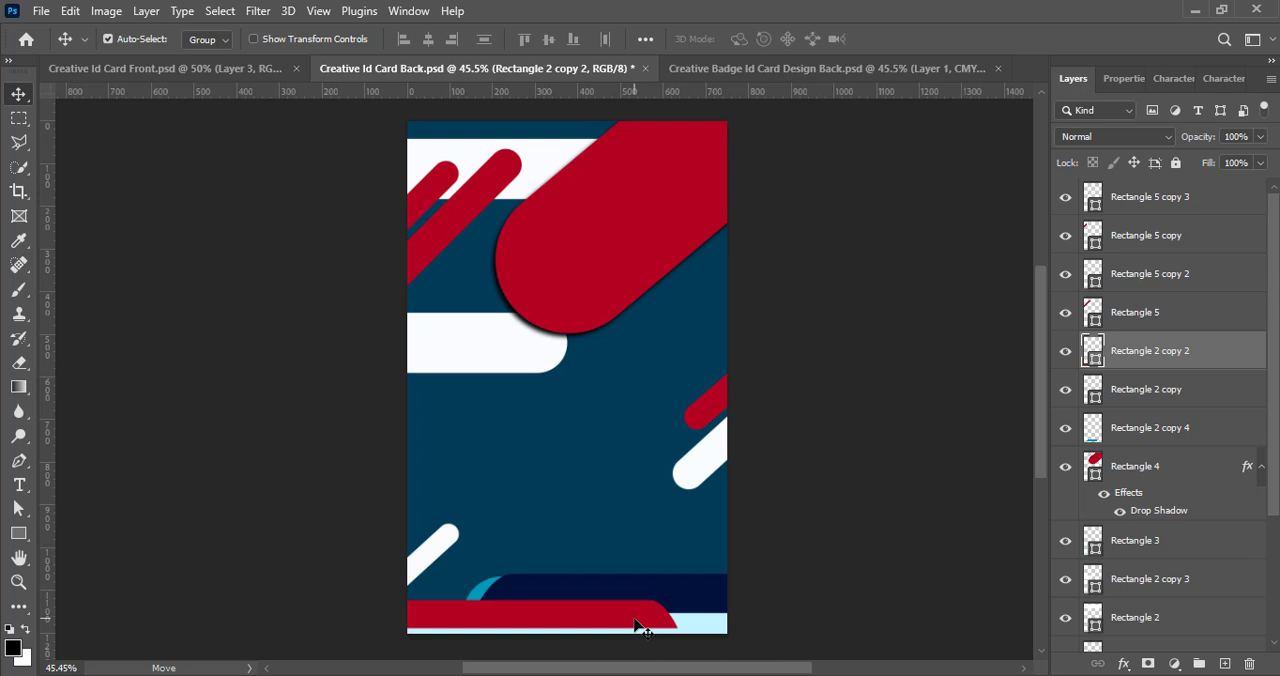
{"action": "left_click", "coordinate": [672, 626]}
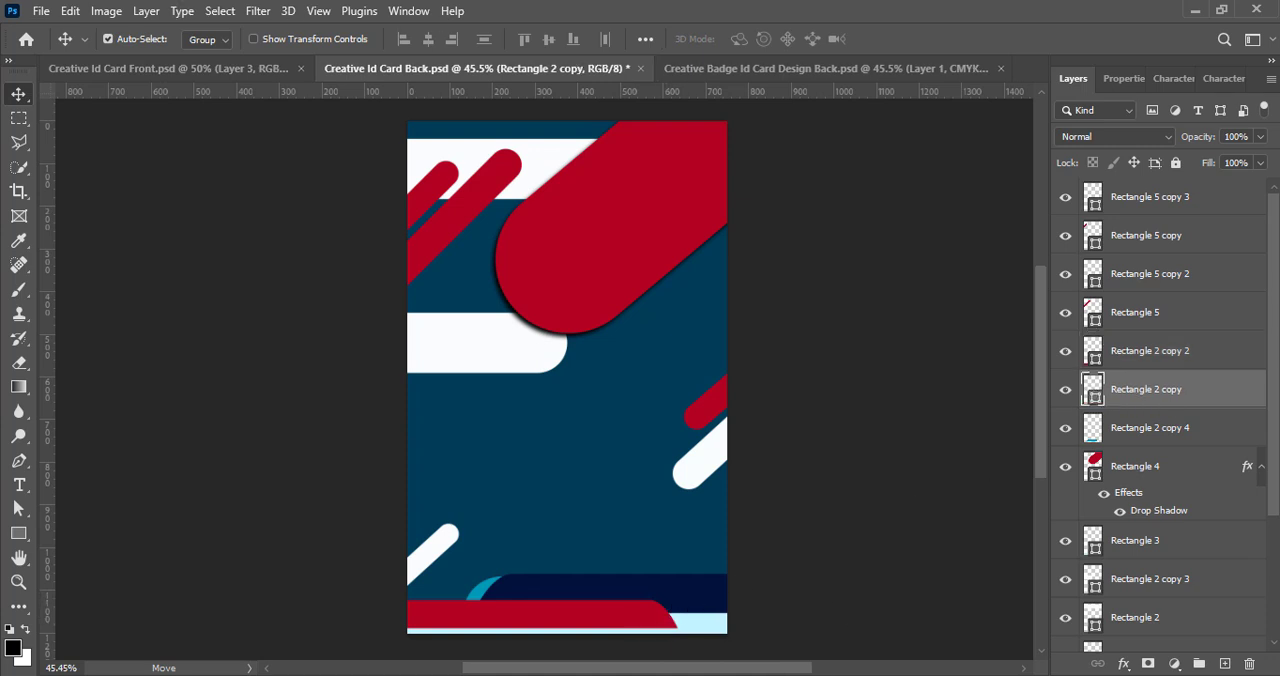
{"action": "double_click", "coordinate": [1094, 393]}
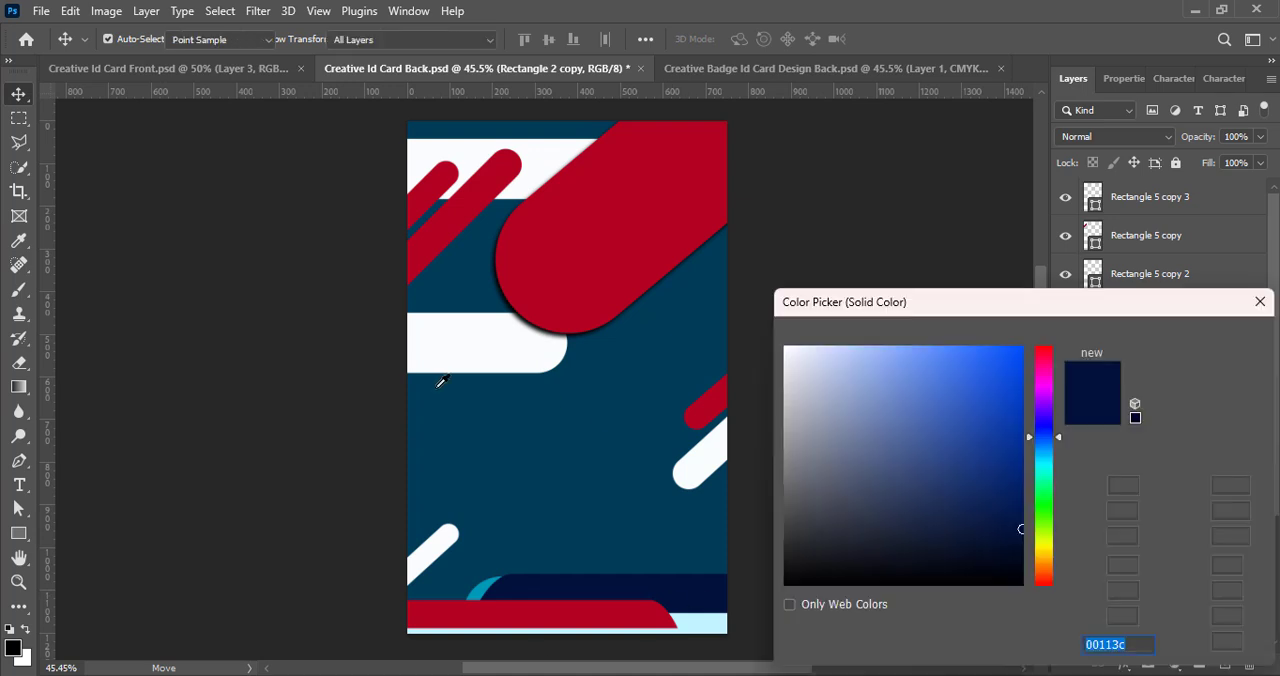
{"action": "left_click", "coordinate": [440, 355]}
{"action": "left_click", "coordinate": [1192, 340]}
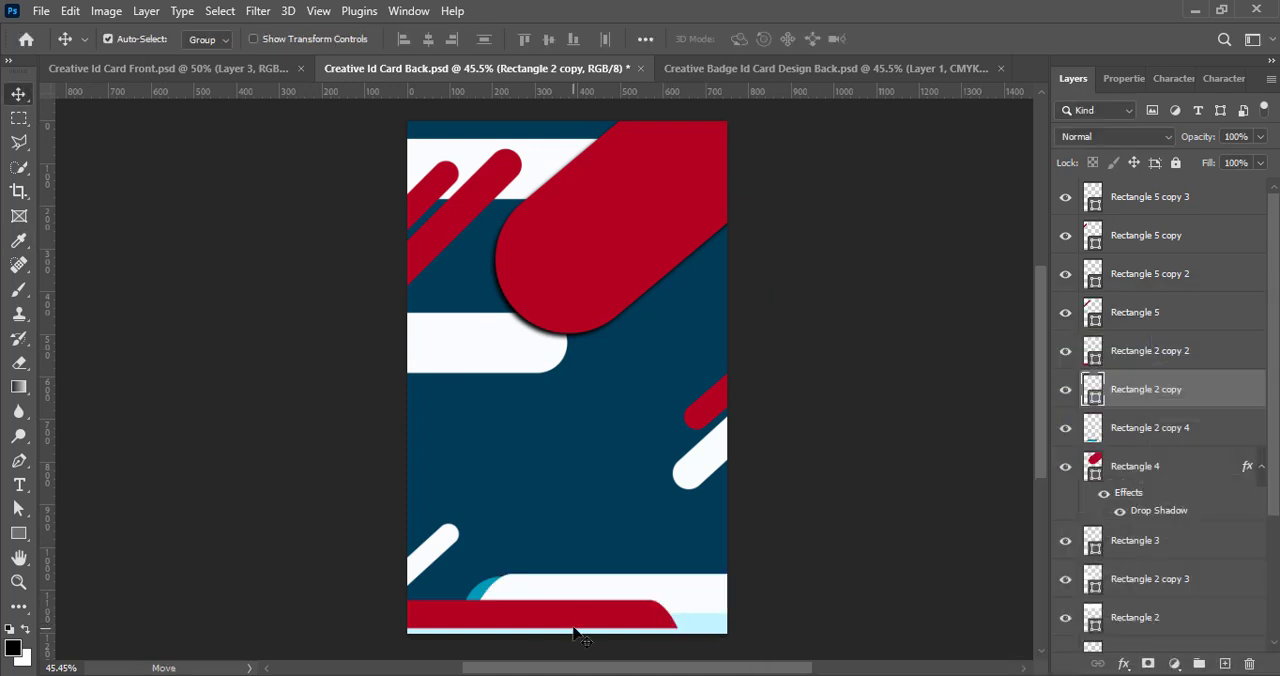
- Hide the cyan shape behind the white bottom band, recolour the bottom edge strip teal 38a3ad, and save the file
{"action": "left_click", "coordinate": [470, 595]}
{"action": "double_click", "coordinate": [1093, 541]}
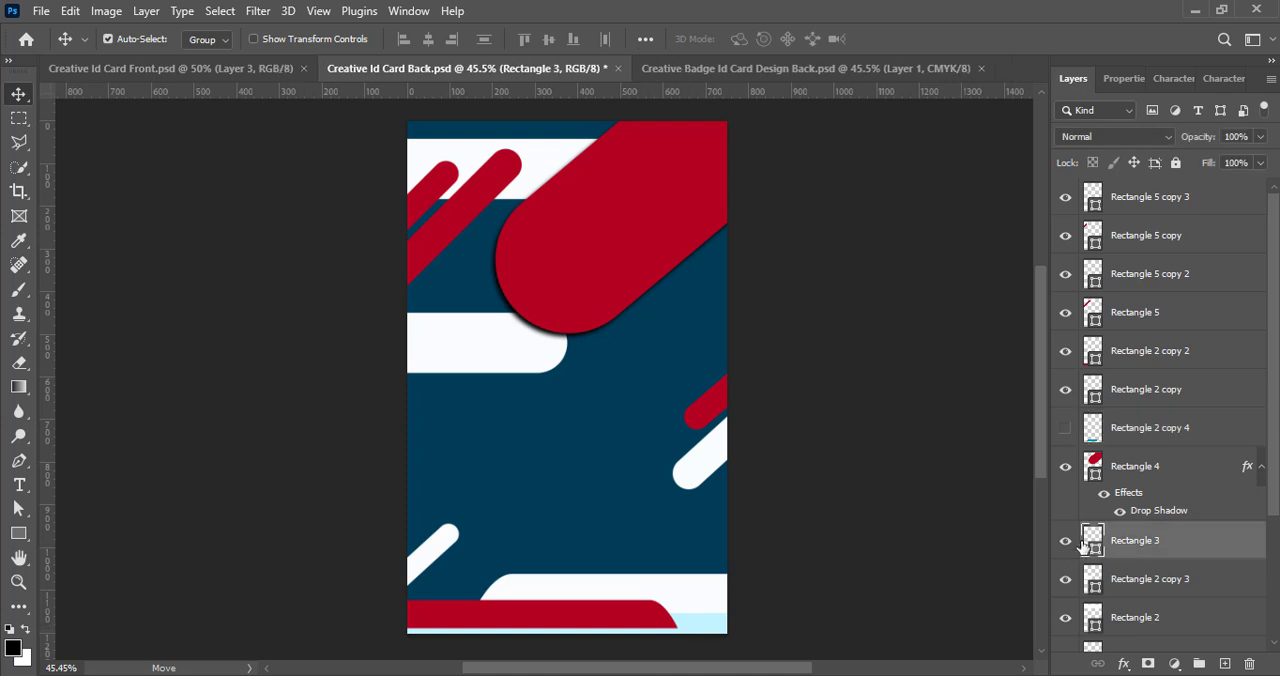
{"action": "mouse_move", "coordinate": [871, 426]}
{"action": "left_mouse_down"}
{"action": "mouse_move", "coordinate": [874, 371]}
{"action": "mouse_move", "coordinate": [849, 442]}
{"action": "mouse_move", "coordinate": [903, 451]}
{"action": "mouse_move", "coordinate": [945, 423]}
{"action": "left_mouse_up"}
{"action": "left_click", "coordinate": [1041, 463]}
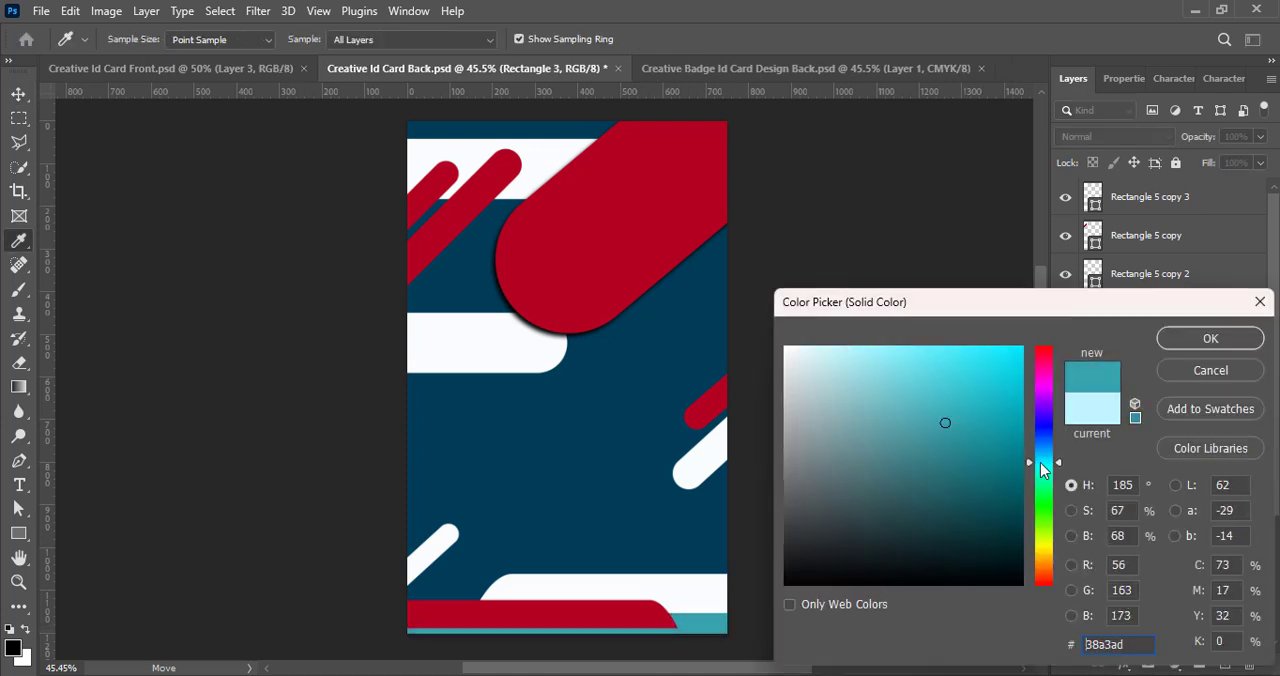
{"action": "left_click", "coordinate": [1206, 339]}
{"action": "key", "text": "ctrl+s"}
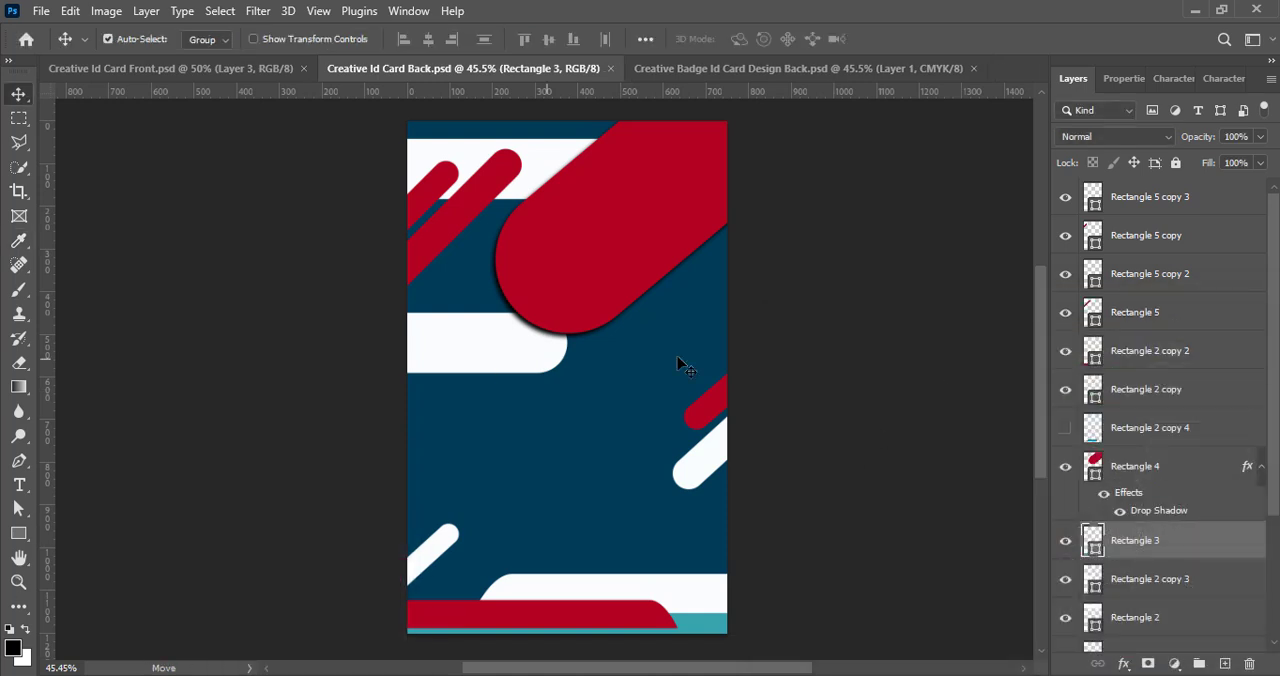
- Move the white rounded band from the card's left side to the right edge, partly behind the large red diagonal shape
{"action": "left_click", "coordinate": [850, 342]}
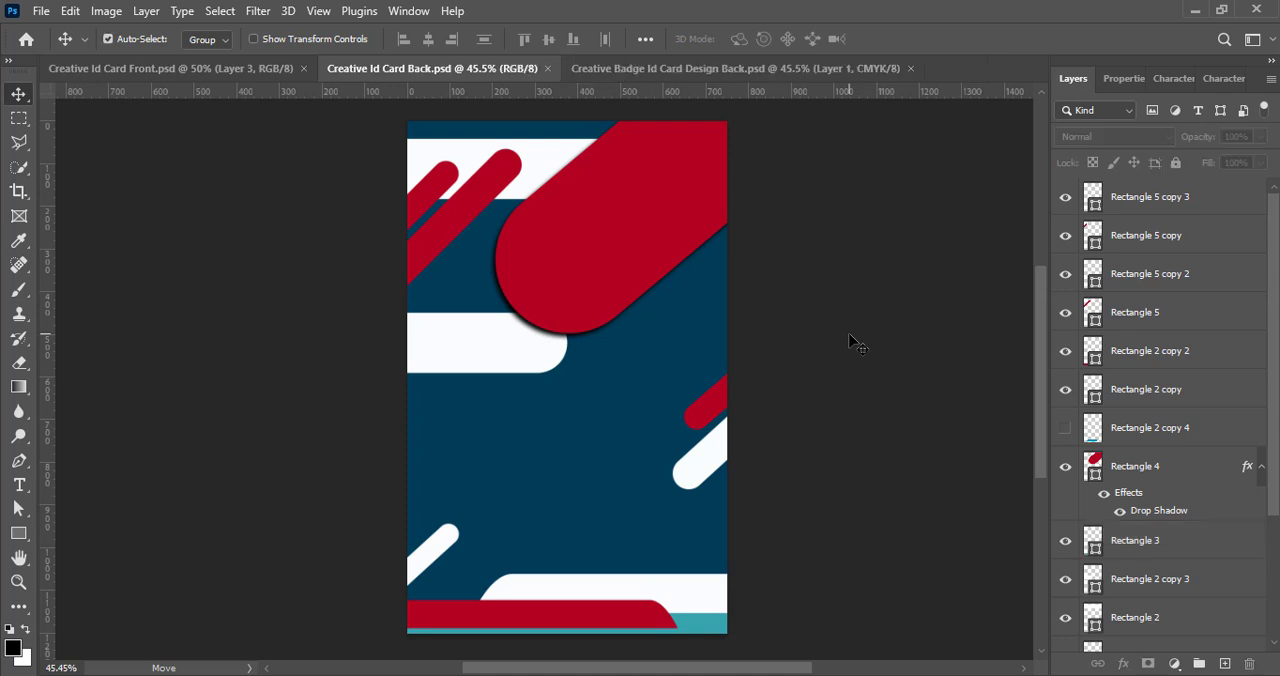
{"action": "left_click", "coordinate": [457, 356]}
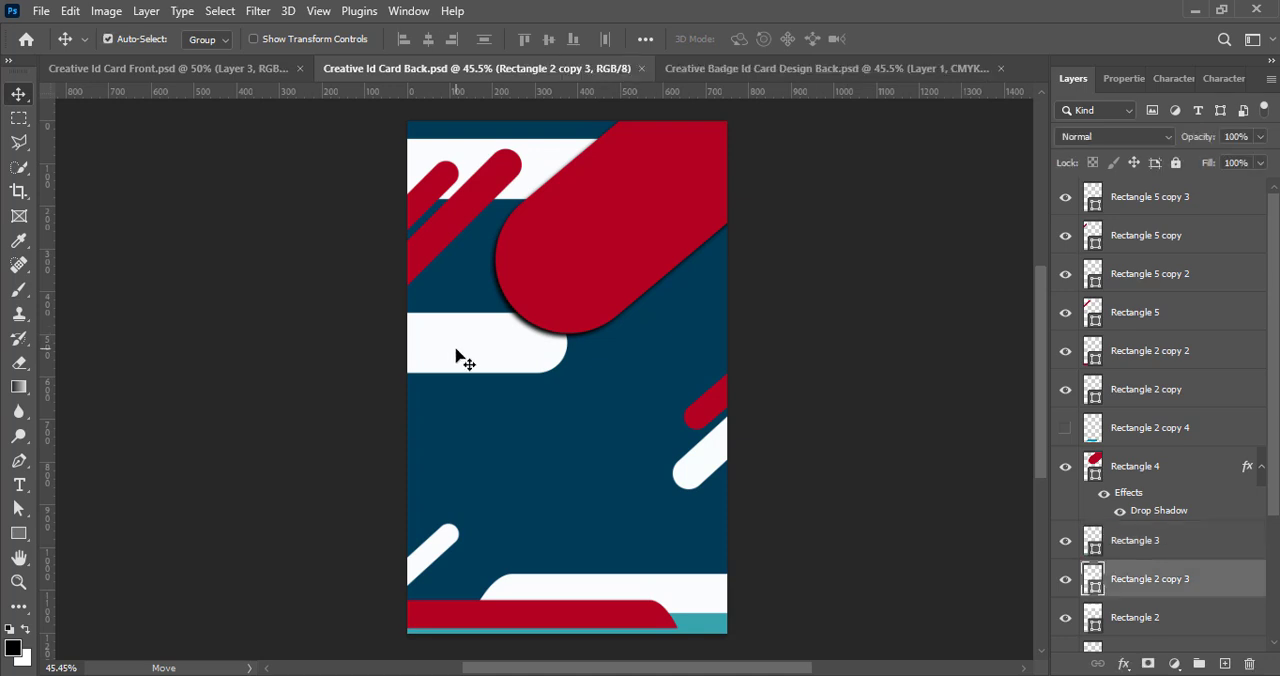
{"action": "left_click_drag", "start_coordinate": [457, 356], "coordinate": [882, 293]}
{"action": "left_click", "coordinate": [612, 248]}
{"action": "left_click_drag", "start_coordinate": [612, 248], "coordinate": [611, 241]}
{"action": "left_click", "coordinate": [813, 450]}
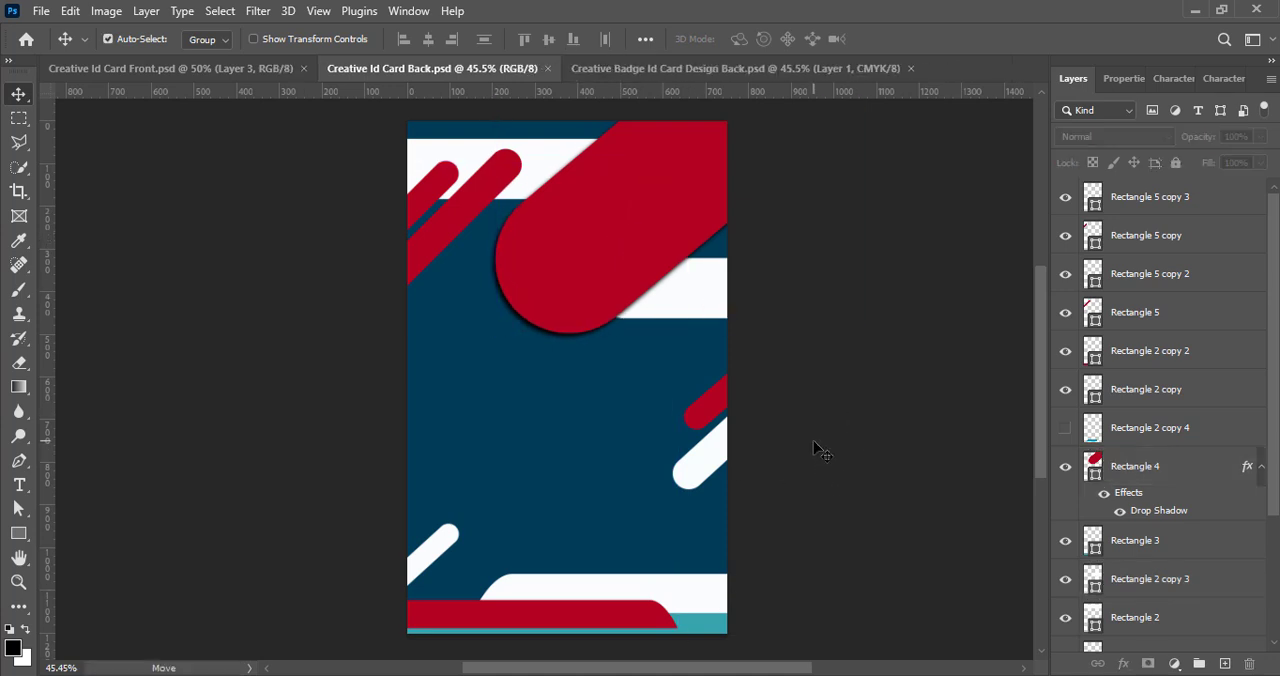
- Bring in the group with two bulleted Lorem ipsum paragraphs and centre it below the large red diagonal shape
{"action": "key", "text": "ctrl+v"}
{"action": "left_click_drag", "start_coordinate": [614, 366], "coordinate": [594, 370]}
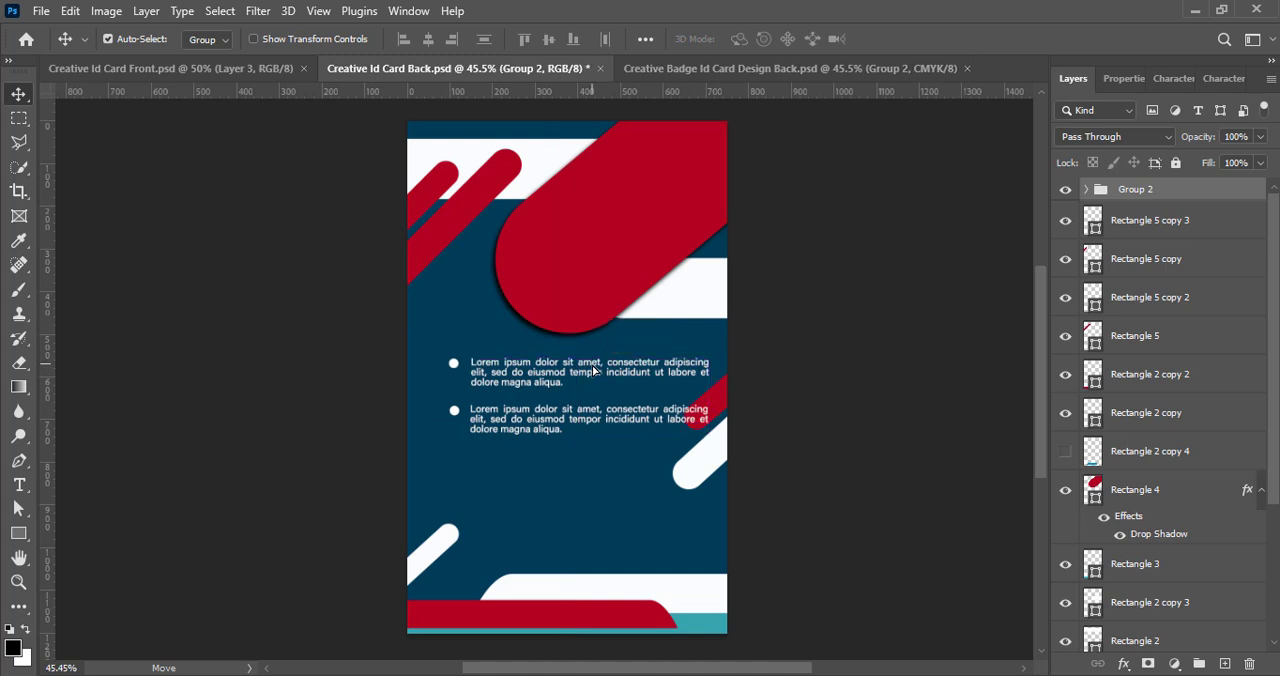
{"action": "key", "text": "ctrl+t"}
{"action": "left_click", "coordinate": [926, 42]}
{"action": "left_click_drag", "start_coordinate": [526, 377], "coordinate": [516, 401]}
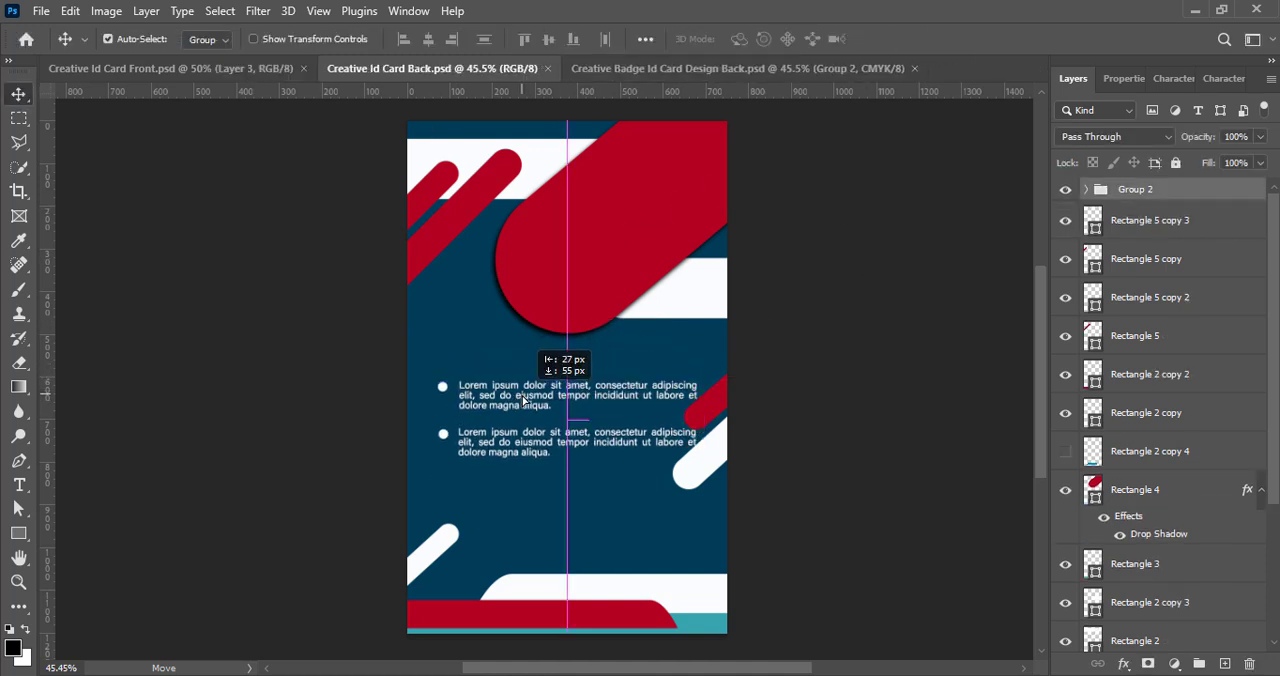
- Move the red and white diagonal bars at the right edge up below the white band, and adjust the bulleted text's height
{"action": "left_click_drag", "start_coordinate": [718, 408], "coordinate": [718, 366]}
{"action": "left_click", "coordinate": [720, 458]}
{"action": "left_click_drag", "start_coordinate": [719, 449], "coordinate": [702, 351]}
{"action": "left_click_drag", "start_coordinate": [577, 395], "coordinate": [577, 410]}
{"action": "left_click_drag", "start_coordinate": [725, 394], "coordinate": [715, 348]}
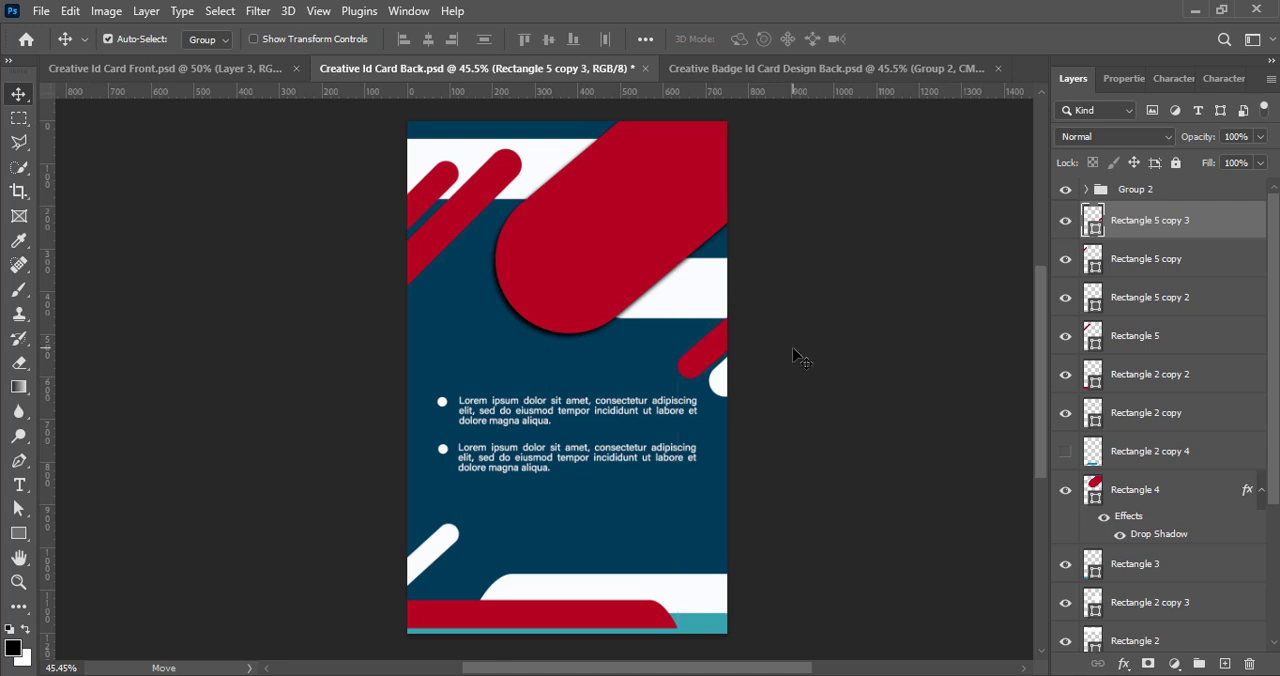
{"action": "left_click", "coordinate": [724, 386]}
{"action": "left_click", "coordinate": [814, 326]}
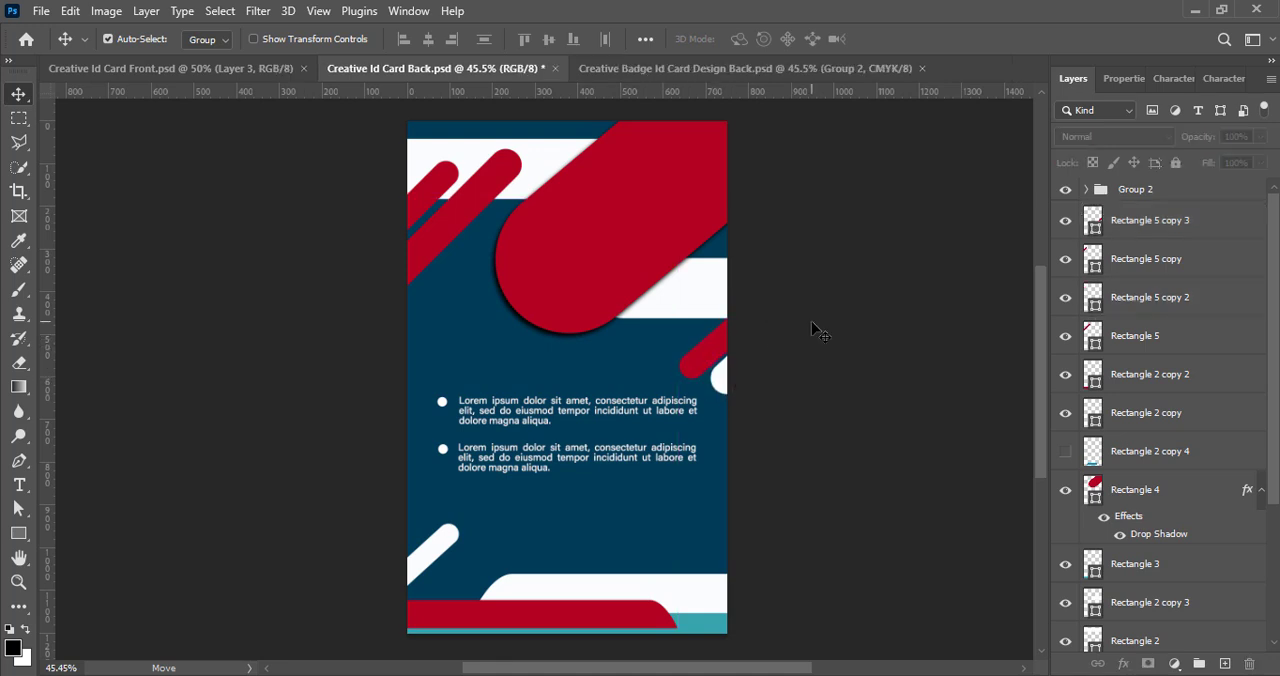
{"action": "left_click_drag", "start_coordinate": [590, 415], "coordinate": [590, 404]}
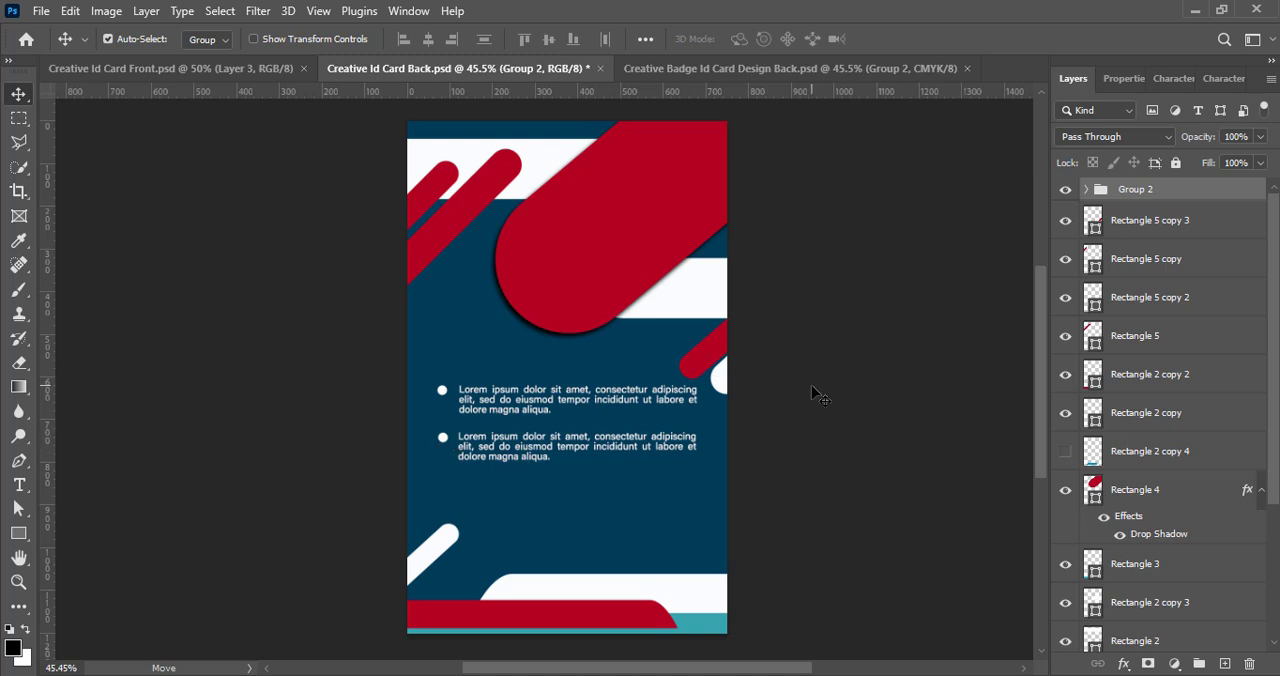
- Add the terms heading, Join/Expire dates and signature lines, placing the signature below the bulleted text and the dates above the bottom band, and save
{"action": "left_click", "coordinate": [855, 313]}
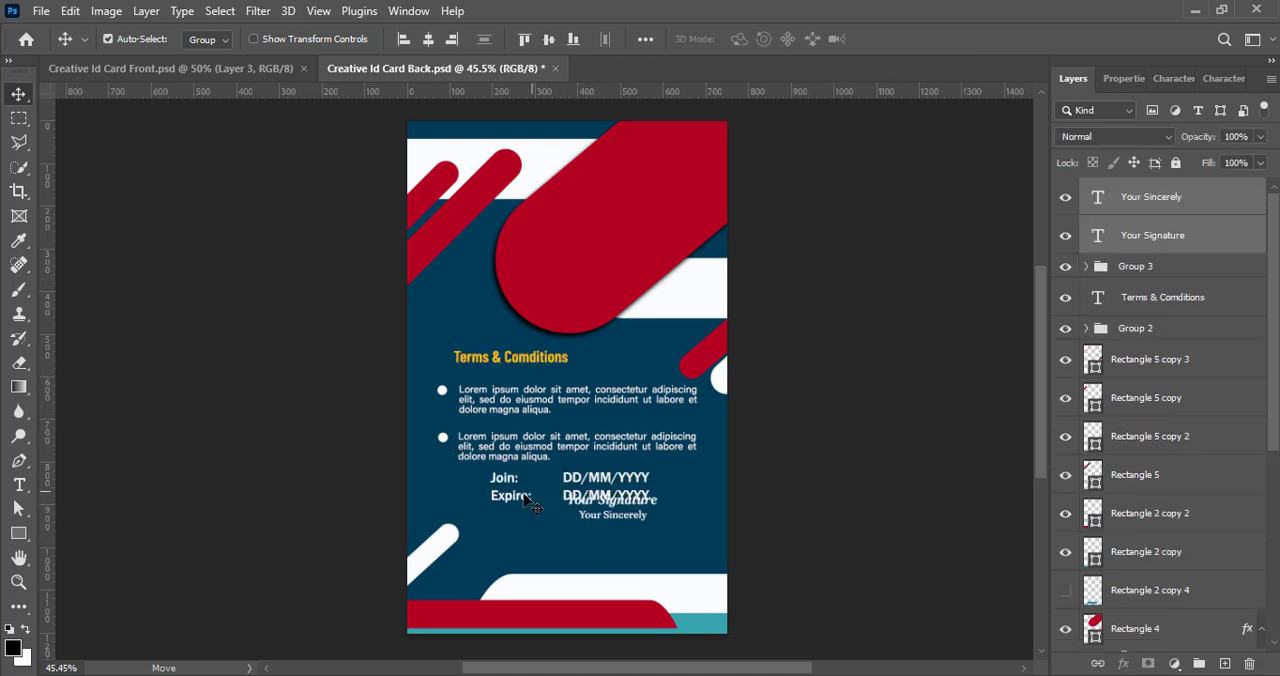
{"action": "left_click_drag", "start_coordinate": [525, 498], "coordinate": [526, 553]}
{"action": "left_click", "coordinate": [632, 502]}
{"action": "left_click", "coordinate": [1182, 201], "text": "shift"}
{"action": "left_click_drag", "start_coordinate": [622, 501], "coordinate": [664, 485]}
{"action": "left_click", "coordinate": [840, 376]}
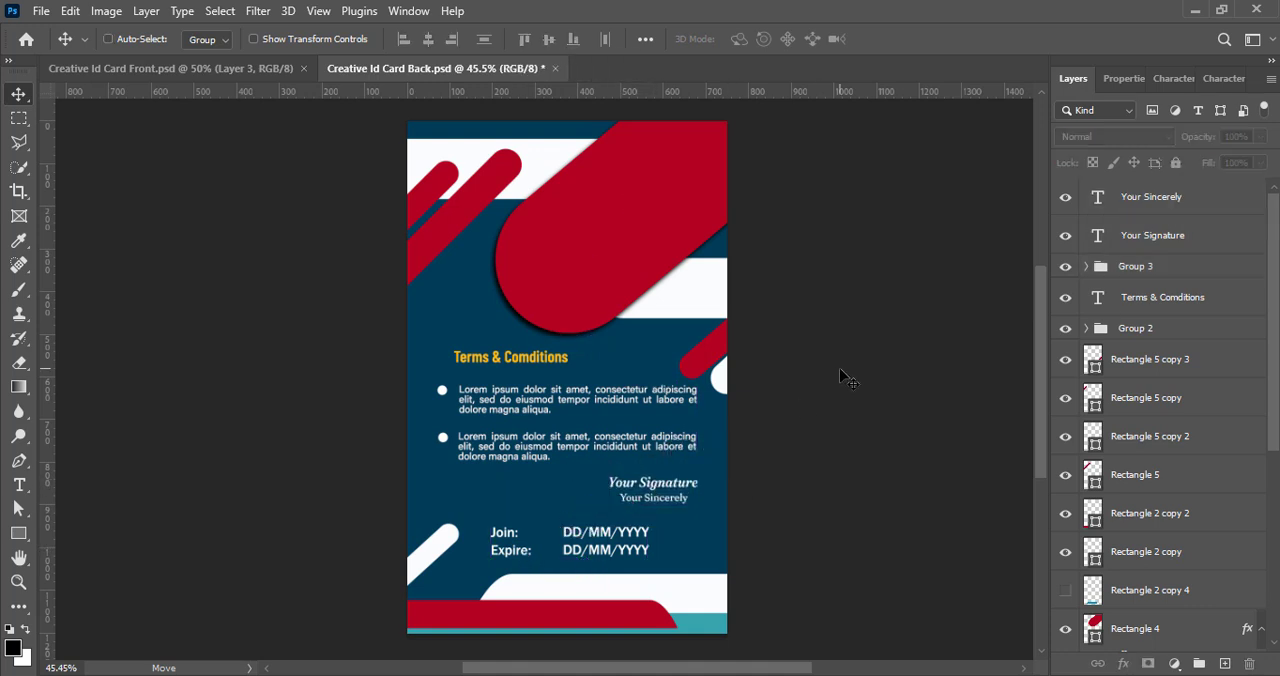
{"action": "key", "text": "ctrl+s"}
{"action": "left_click_drag", "start_coordinate": [575, 540], "coordinate": [575, 534]}
{"action": "key", "text": "ctrl+s"}
- Align the terms heading with the bullets' left edge and recolour its text light pink
{"action": "left_click_drag", "start_coordinate": [510, 363], "coordinate": [492, 370]}
{"action": "double_click", "coordinate": [532, 356]}
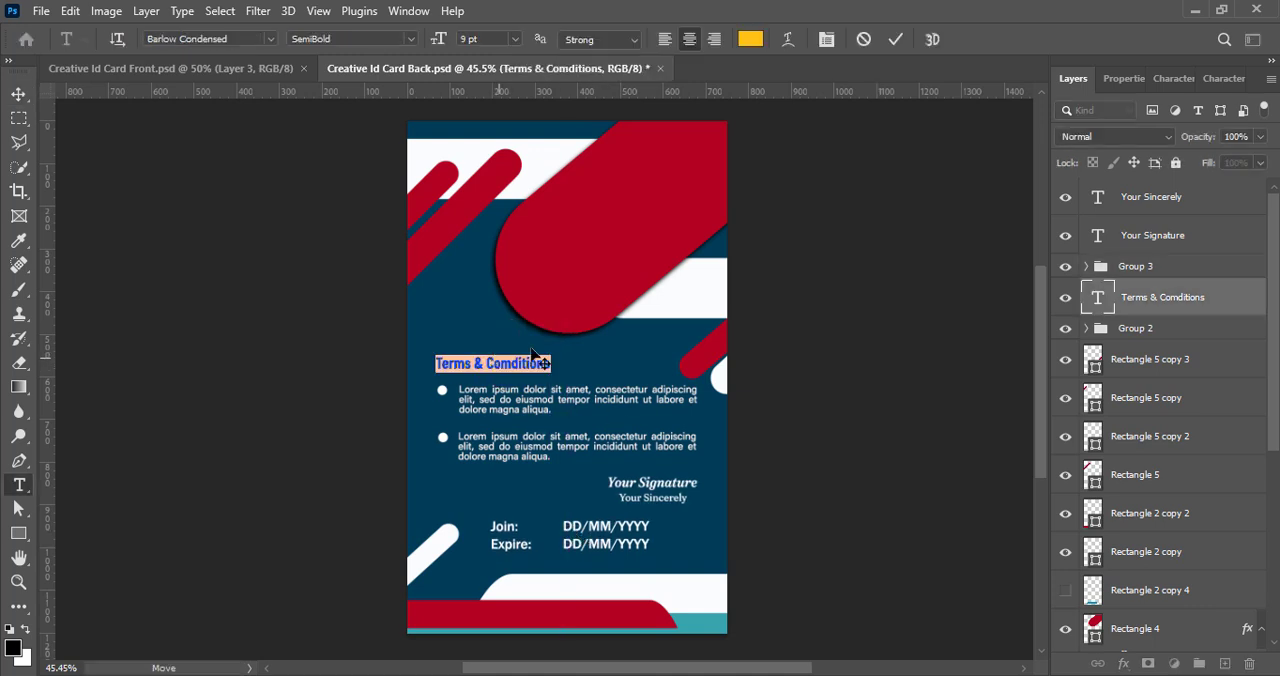
{"action": "left_click", "coordinate": [750, 38]}
{"action": "left_click_drag", "start_coordinate": [868, 368], "coordinate": [838, 342]}
{"action": "left_click", "coordinate": [1245, 342]}
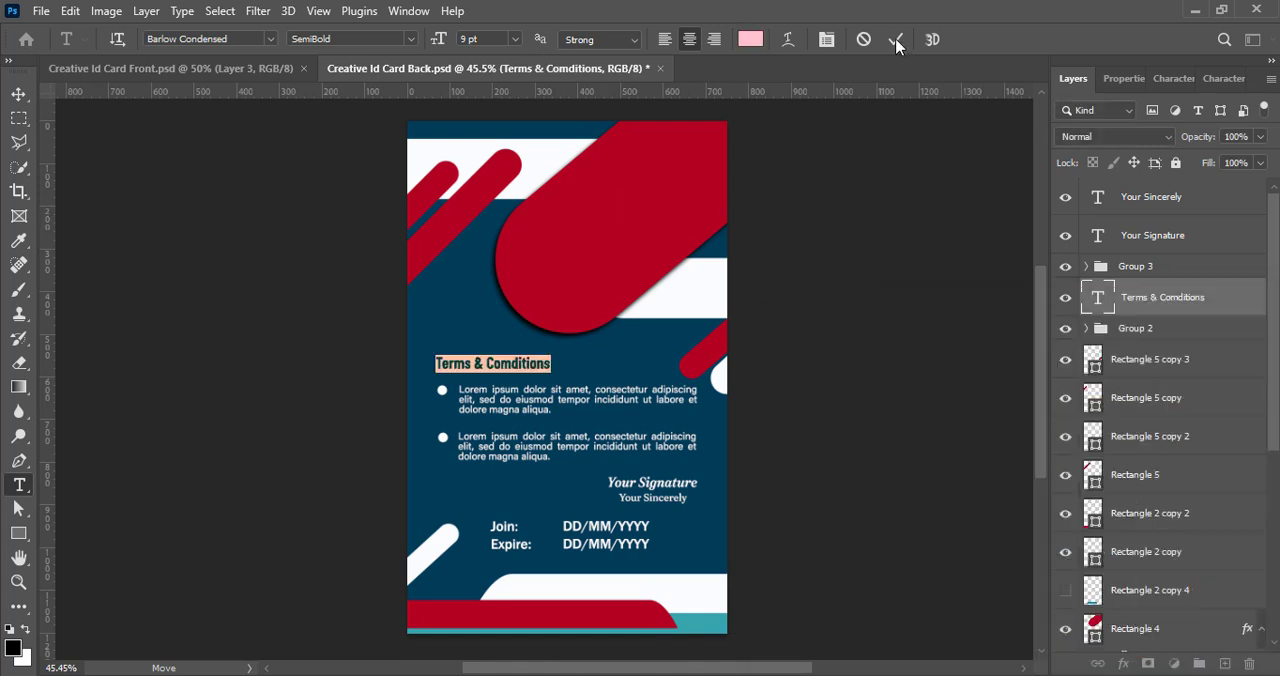
{"action": "left_click", "coordinate": [900, 40]}
{"action": "key", "text": "v"}
- Paste the PMCG Digital Solutions logo, scale it to 15.85%, place it on the rounded end of the large red diagonal shape, and save
{"action": "left_click", "coordinate": [871, 380]}
{"action": "key", "text": "ctrl+v"}
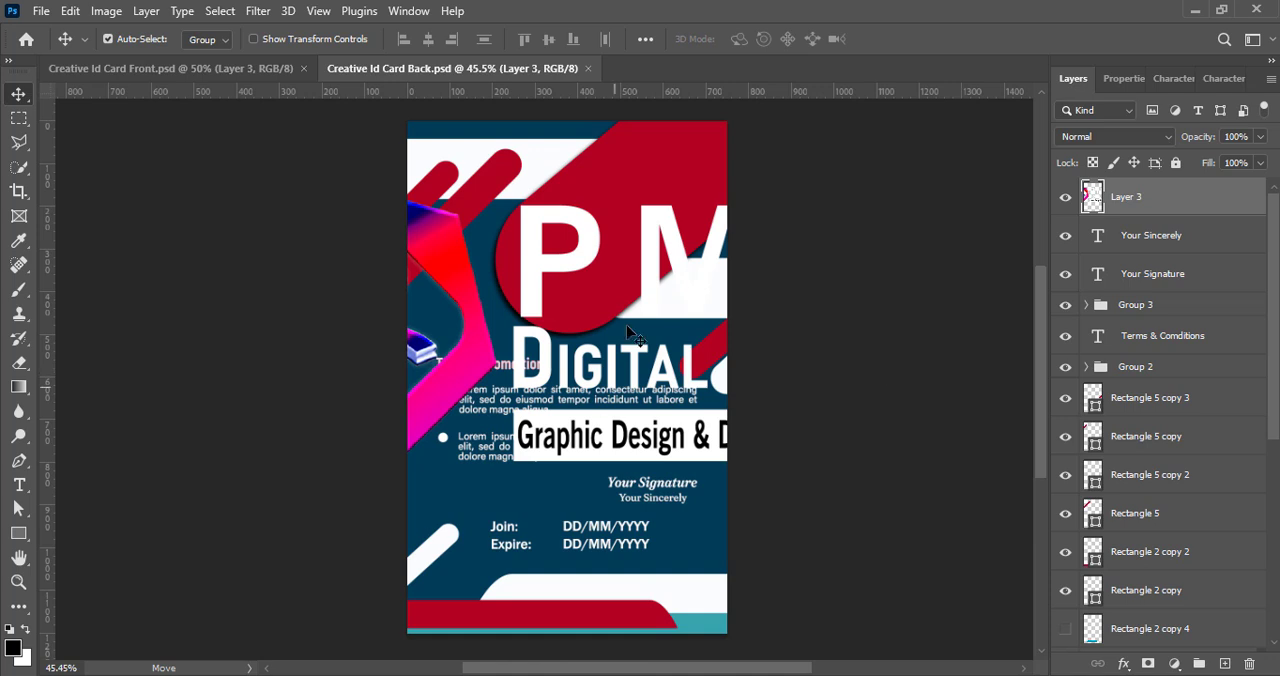
{"action": "key", "text": "ctrl+t"}
{"action": "left_click_drag", "start_coordinate": [197, 324], "coordinate": [680, 324]}
{"action": "left_click_drag", "start_coordinate": [841, 347], "coordinate": [595, 252]}
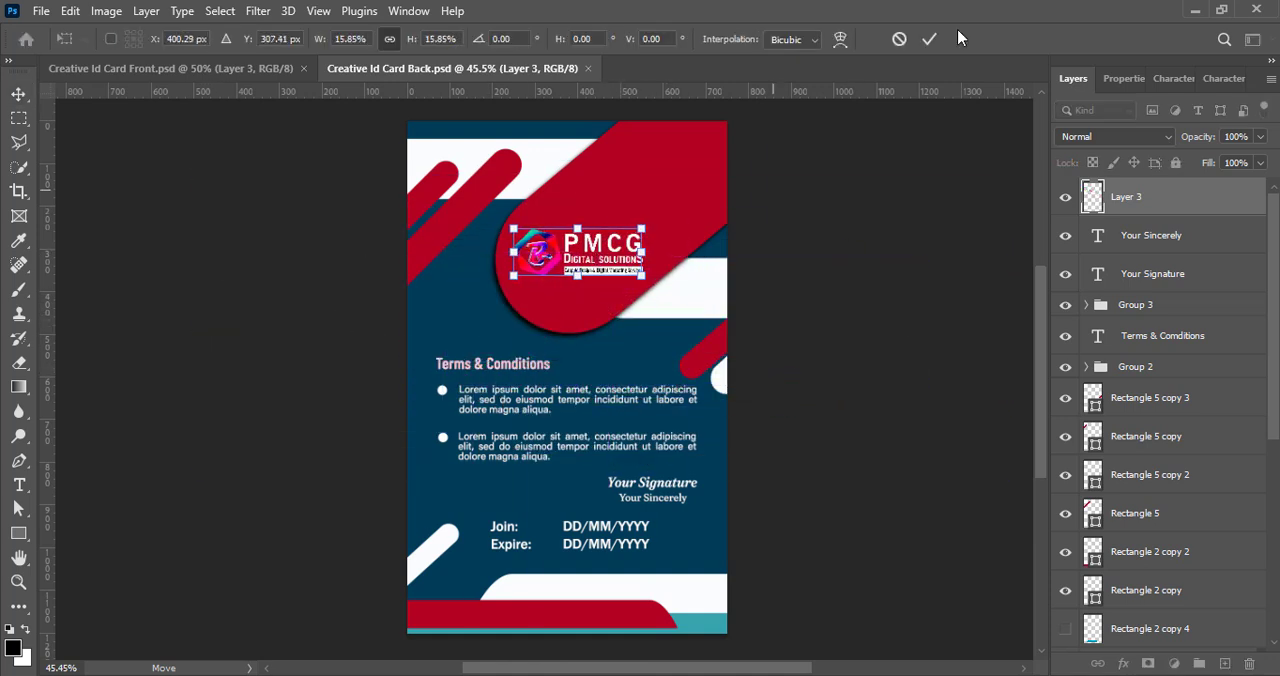
{"action": "key", "text": "Return"}
{"action": "key", "text": "Down"}
{"action": "key", "text": "Down"}
{"action": "key", "text": "Down"}
{"action": "key", "text": "Down"}
{"action": "key", "text": "Down"}
{"action": "key", "text": "Down"}
{"action": "key", "text": "Down"}
{"action": "key", "text": "Down"}
{"action": "key", "text": "Down"}
{"action": "key", "text": "Down"}
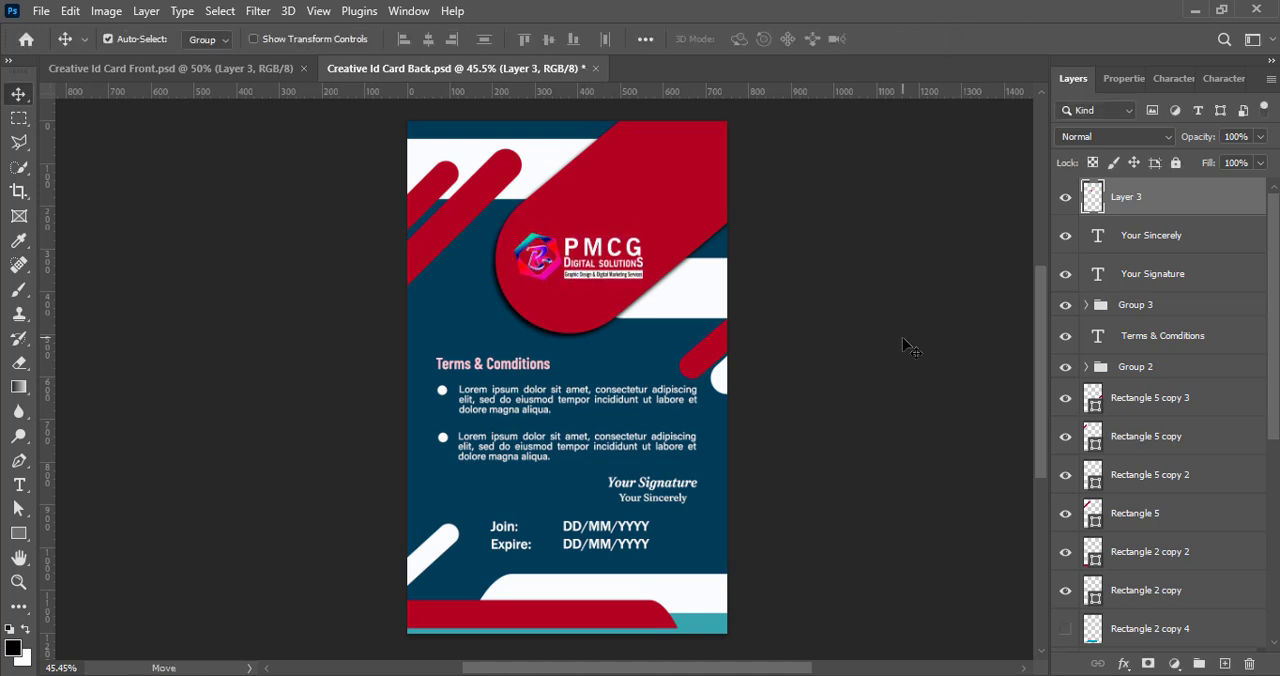
{"action": "key", "text": "ctrl+s"}
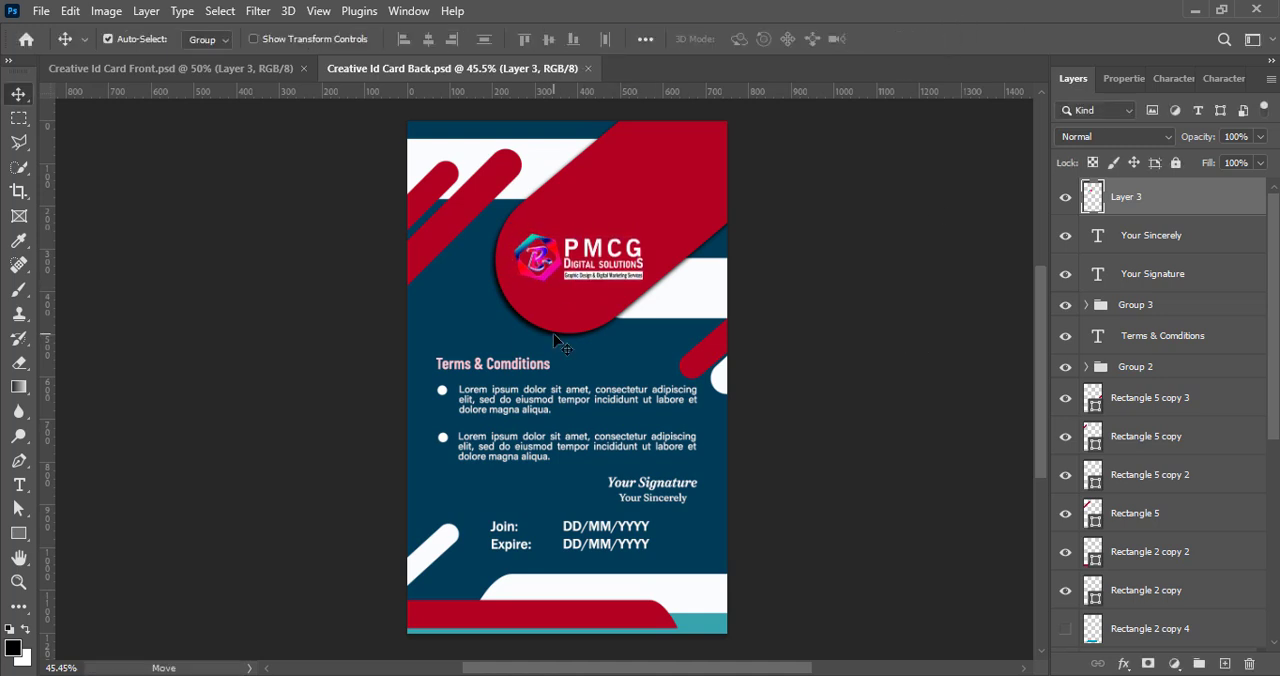
- Soften the large red diagonal shape's drop shadow to 74% opacity, 5 px distance and 13 px size
{"action": "left_click", "coordinate": [555, 335], "text": "ctrl"}
{"action": "left_click", "coordinate": [622, 228], "text": "ctrl"}
{"action": "right_click", "coordinate": [1095, 372]}
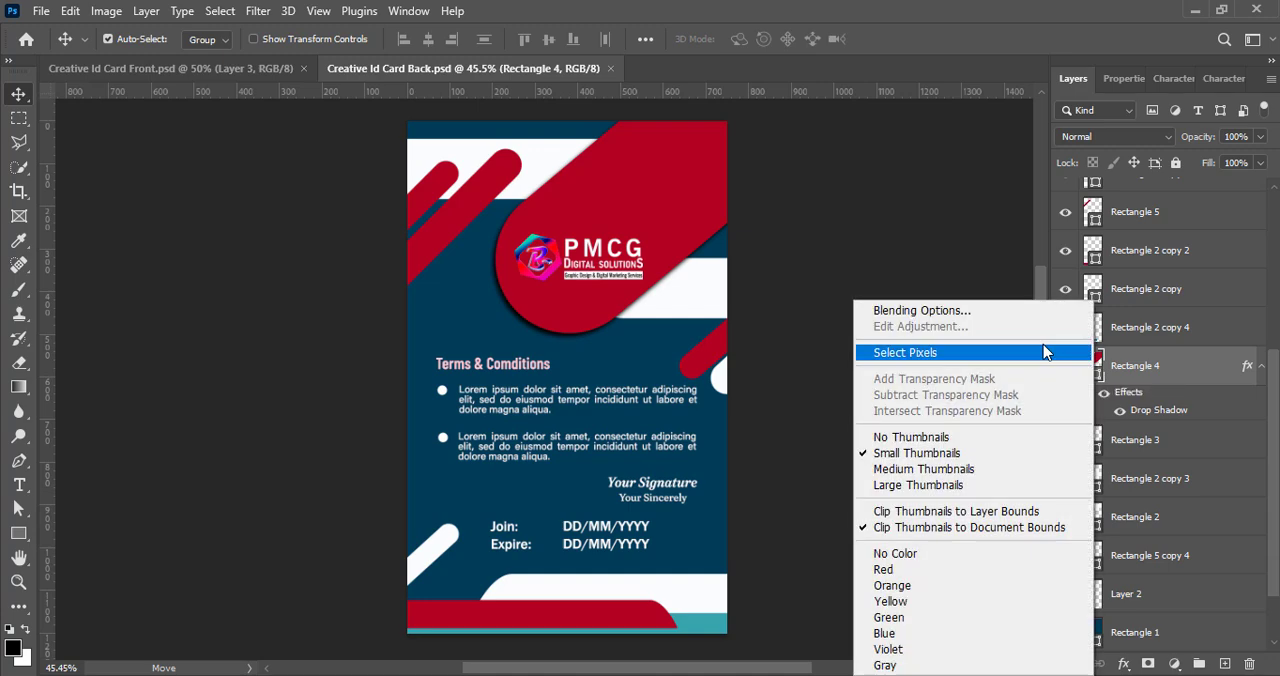
{"action": "left_click", "coordinate": [960, 309]}
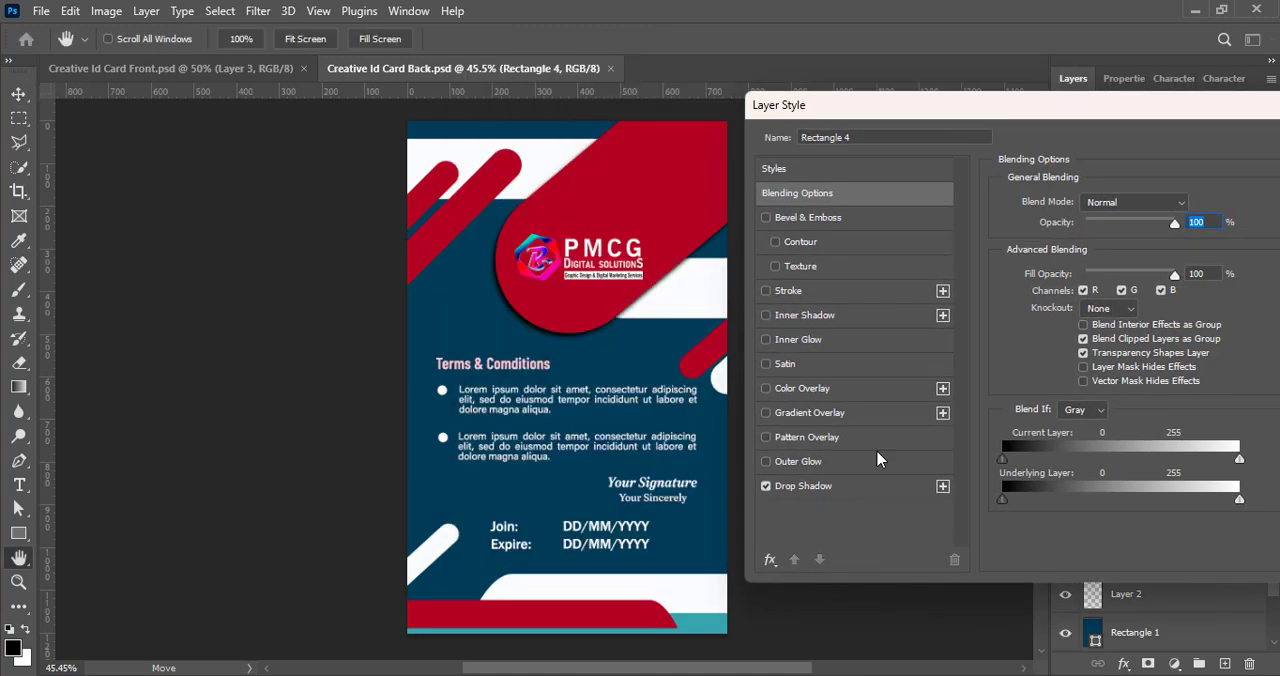
{"action": "left_click", "coordinate": [835, 488]}
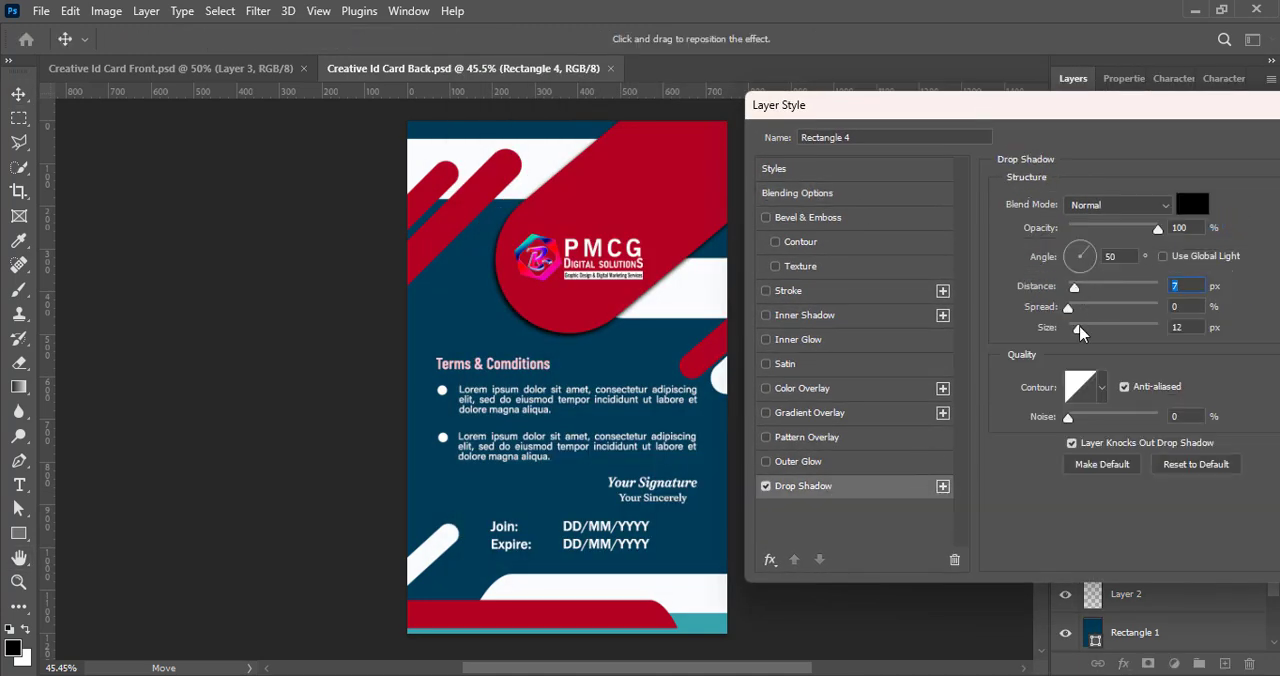
{"action": "left_click_drag", "start_coordinate": [1080, 333], "coordinate": [1089, 335]}
{"action": "left_click_drag", "start_coordinate": [1156, 233], "coordinate": [1130, 233]}
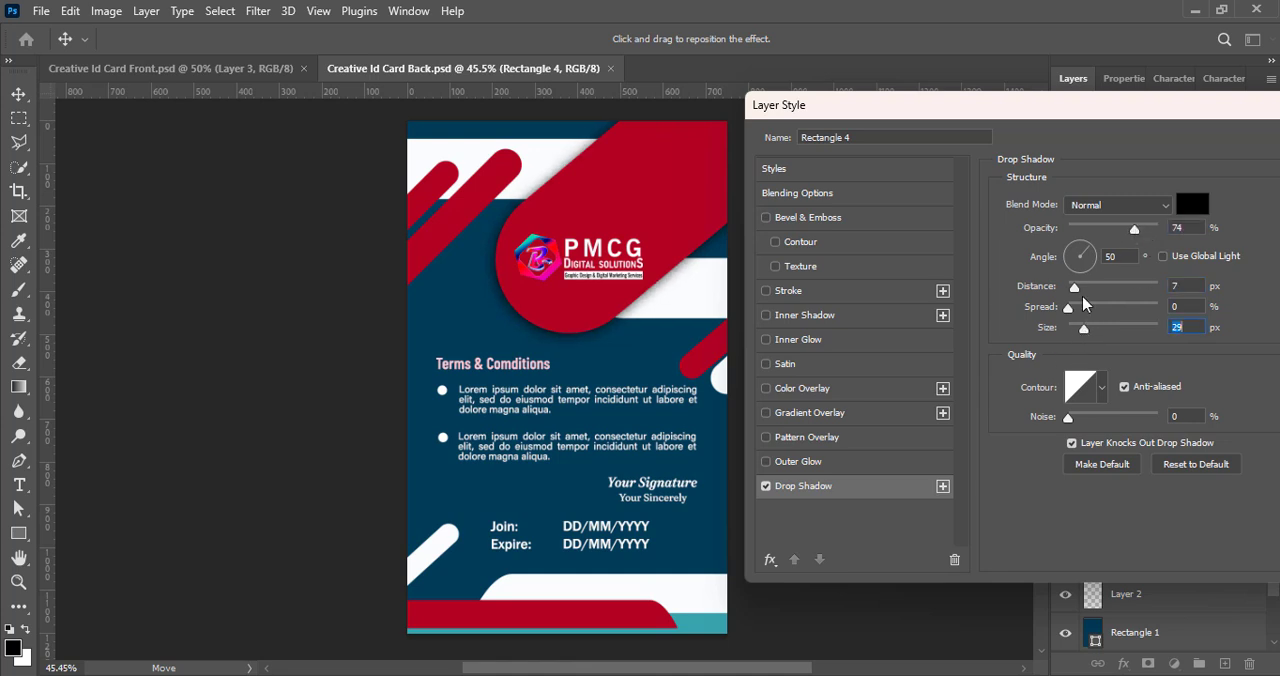
{"action": "left_click_drag", "start_coordinate": [1084, 332], "coordinate": [1080, 332]}
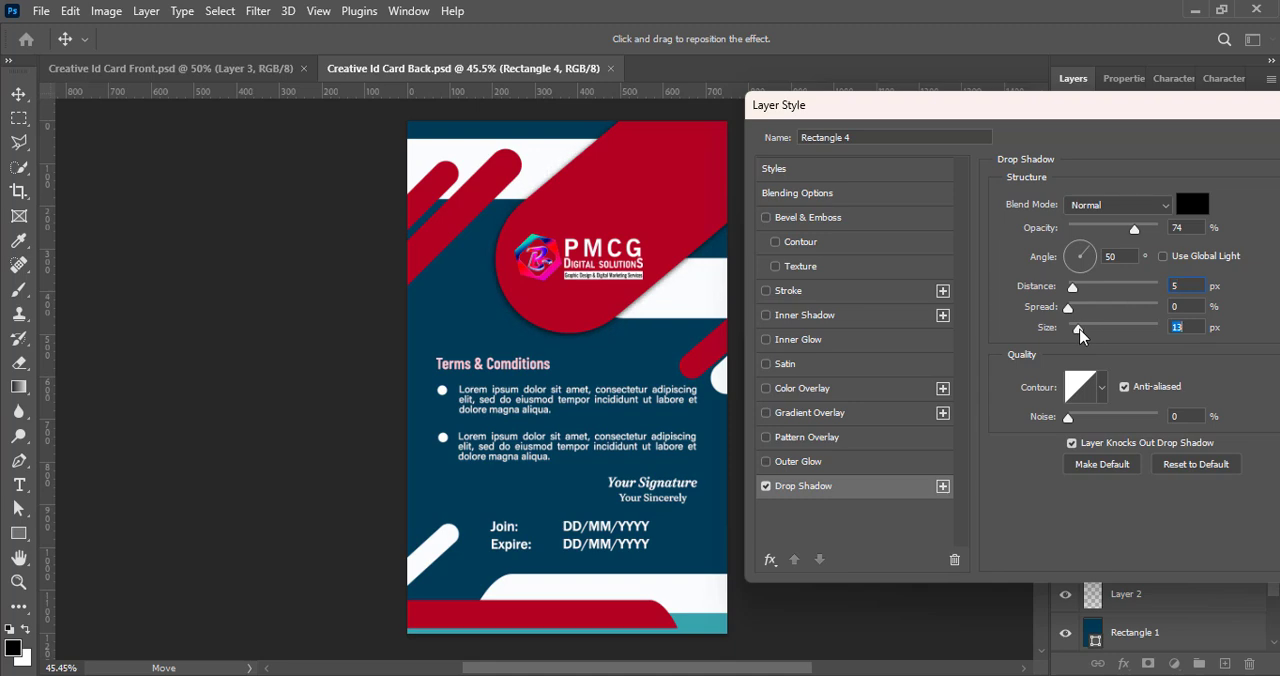
{"action": "left_click_drag", "start_coordinate": [1145, 110], "coordinate": [1041, 117]}
{"action": "key", "text": "Return"}
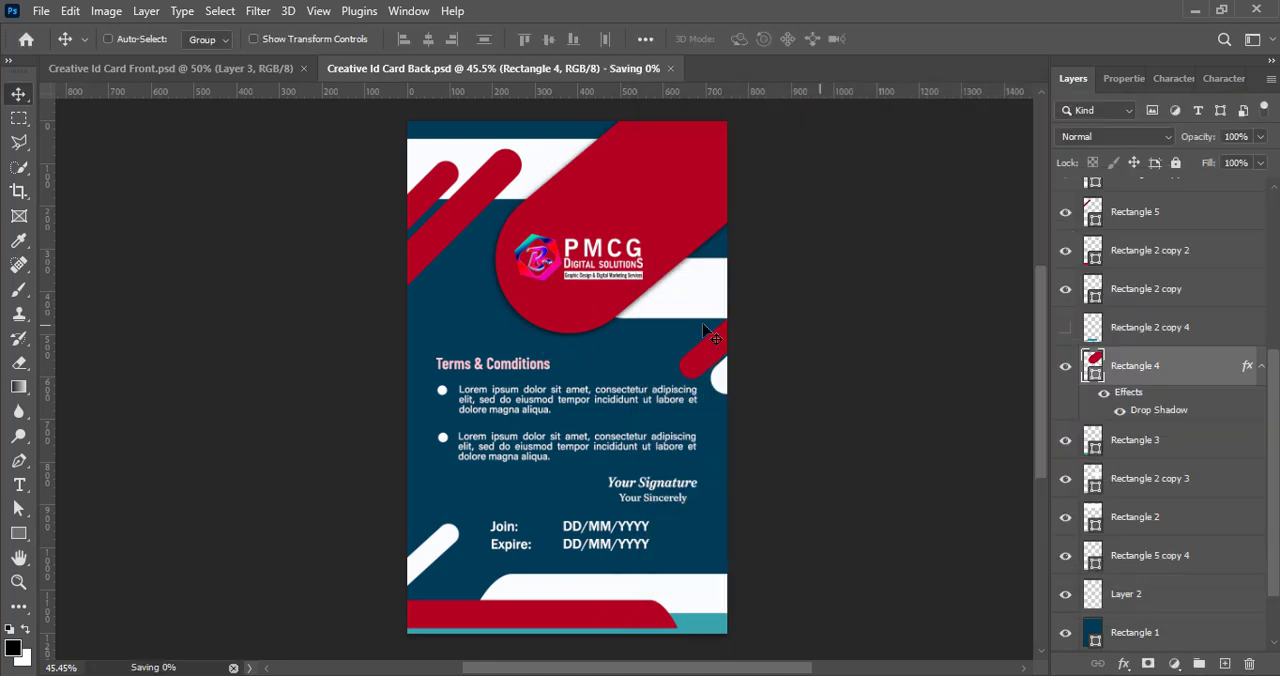
- Apply the Levels preset Increase Contrast 3 to the logo layer and save the document
{"action": "left_click", "coordinate": [410, 173]}
{"action": "left_click", "coordinate": [106, 10]}
{"action": "mouse_move", "coordinate": [130, 57]}
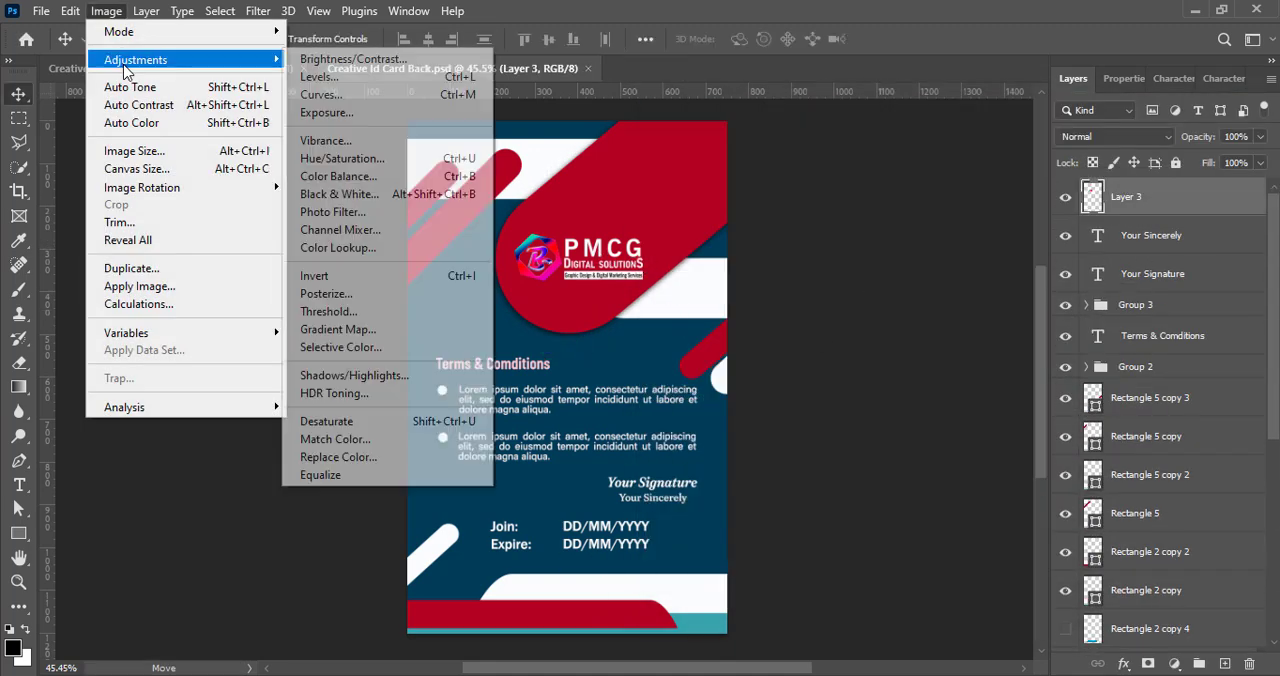
{"action": "left_click", "coordinate": [330, 77]}
{"action": "left_click", "coordinate": [966, 122]}
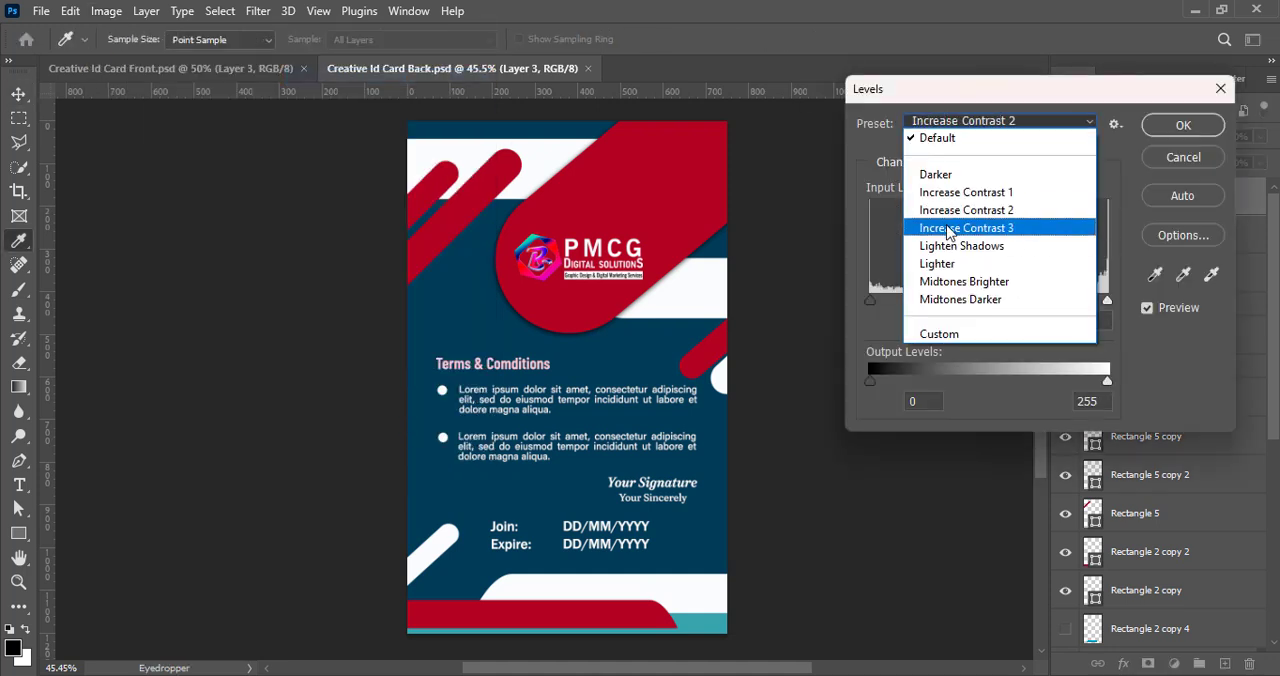
{"action": "left_click", "coordinate": [957, 225]}
{"action": "left_click", "coordinate": [1183, 125]}
{"action": "left_click", "coordinate": [840, 307]}
{"action": "key", "text": "ctrl+s"}
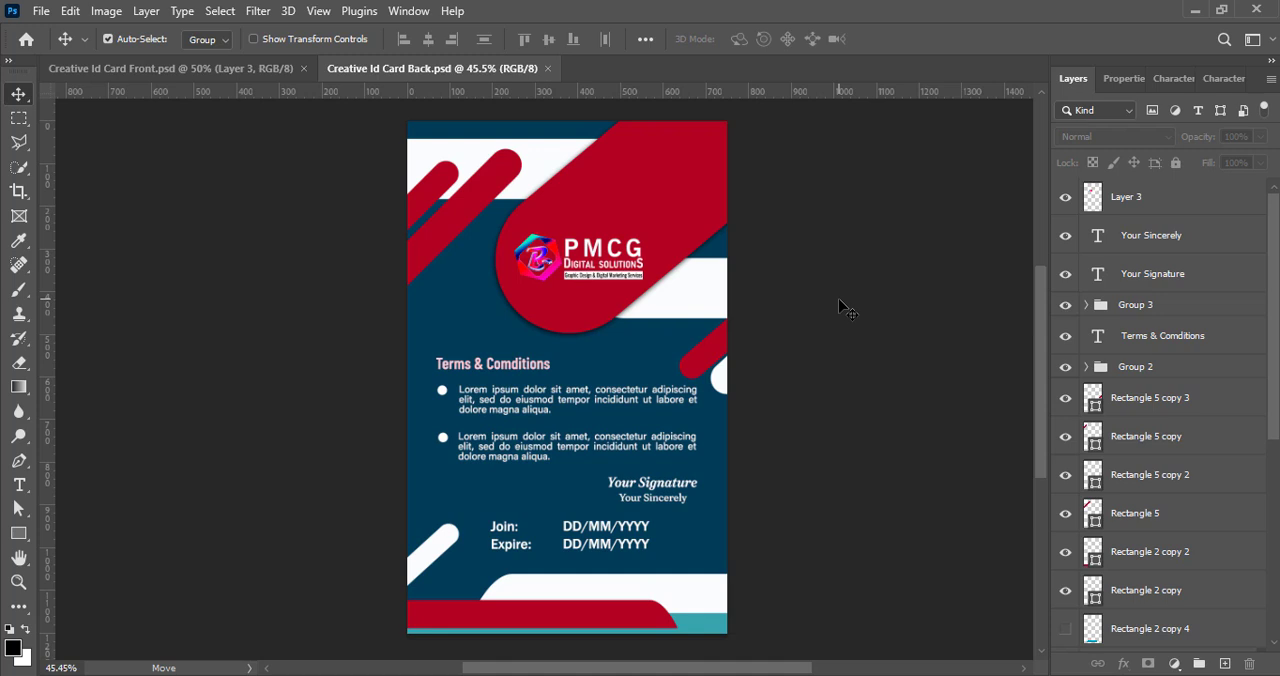
- Move the terms heading, bulleted text, signature and dates together to X 375 px, Y 783.02 px, and save
{"action": "left_click", "coordinate": [495, 368]}
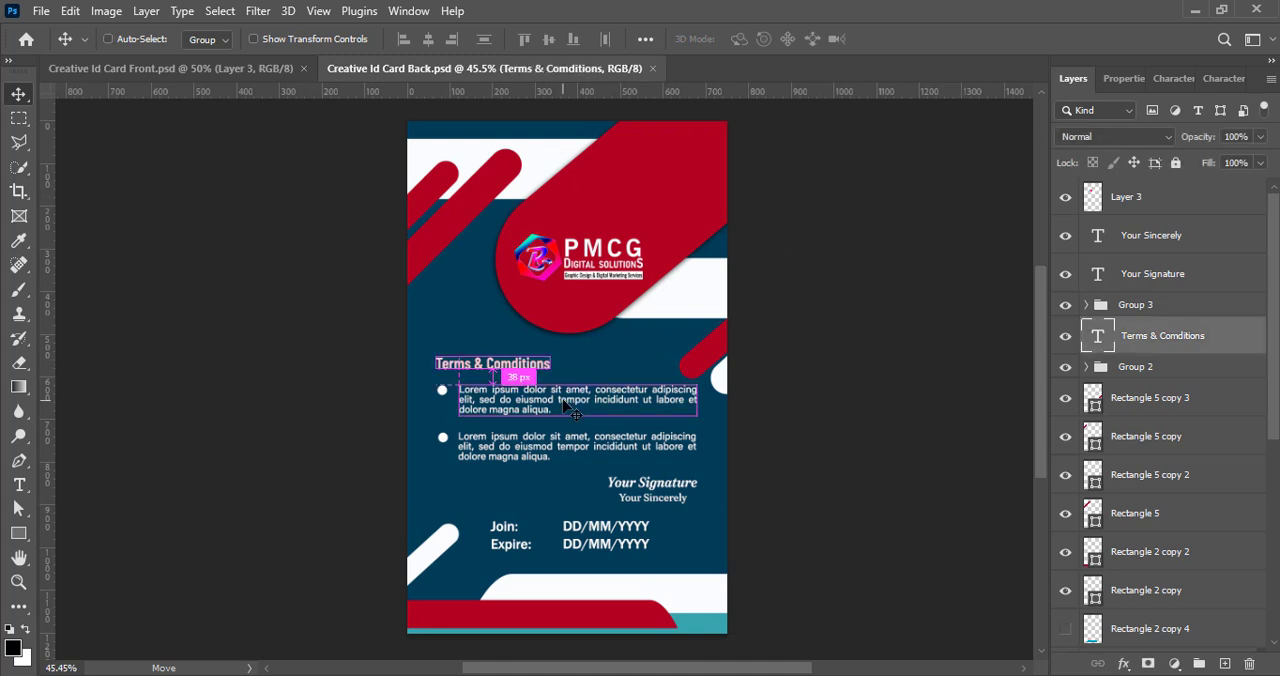
{"action": "left_click", "coordinate": [1168, 376], "text": "shift"}
{"action": "key", "text": "ctrl+t"}
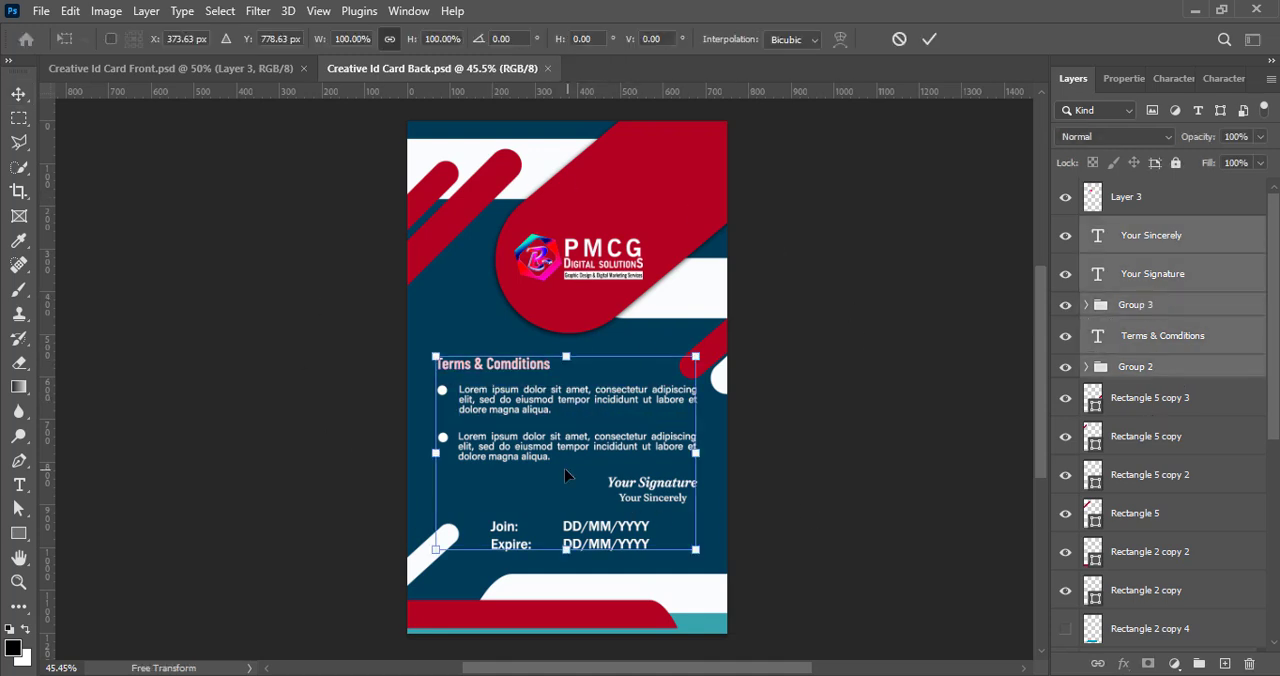
{"action": "left_click_drag", "start_coordinate": [569, 475], "coordinate": [572, 479]}
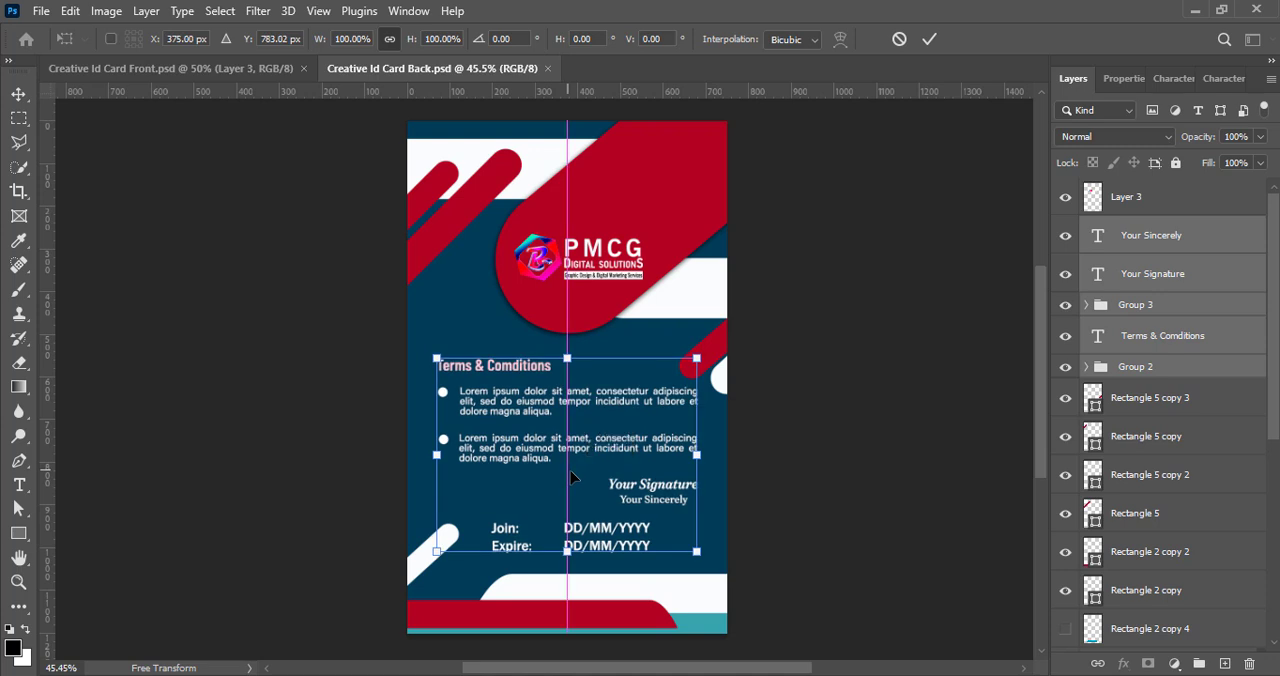
{"action": "left_click", "coordinate": [929, 39]}
{"action": "left_click", "coordinate": [877, 371]}
{"action": "key", "text": "ctrl+s"}
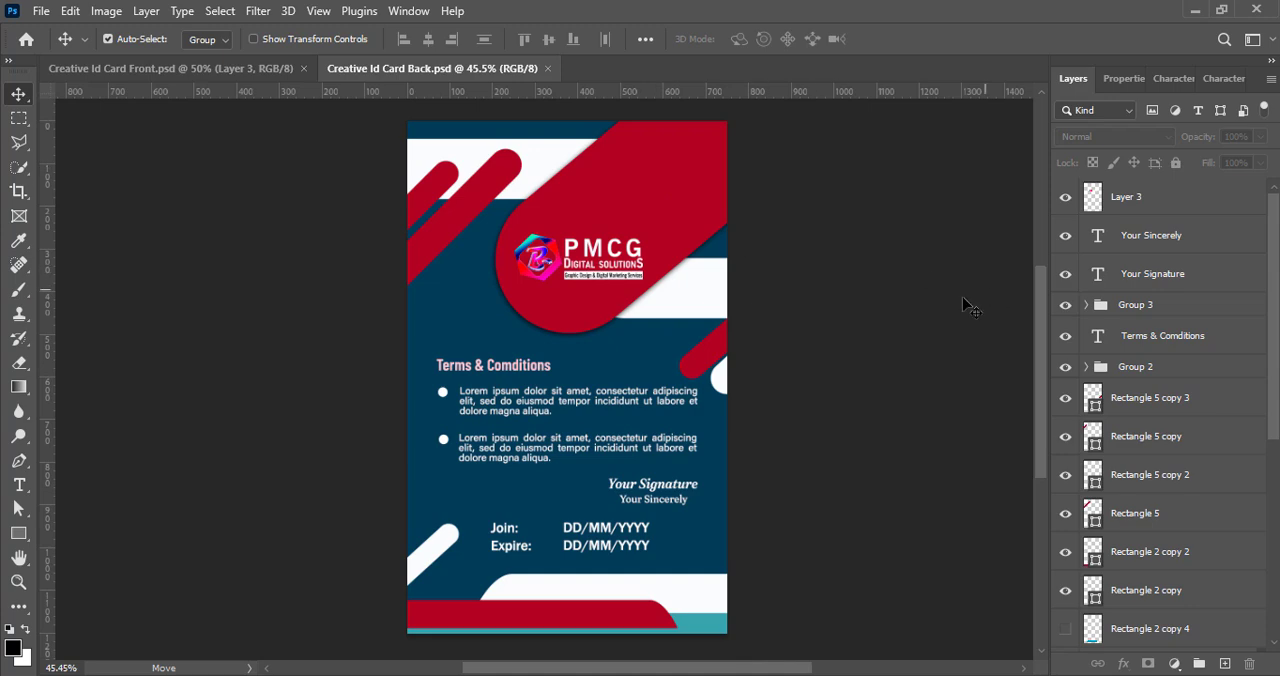
- Review the finished back card and compare it with the front card document
{"action": "scroll", "coordinate": [611, 402], "scroll_direction": "down", "scroll_amount": 3}
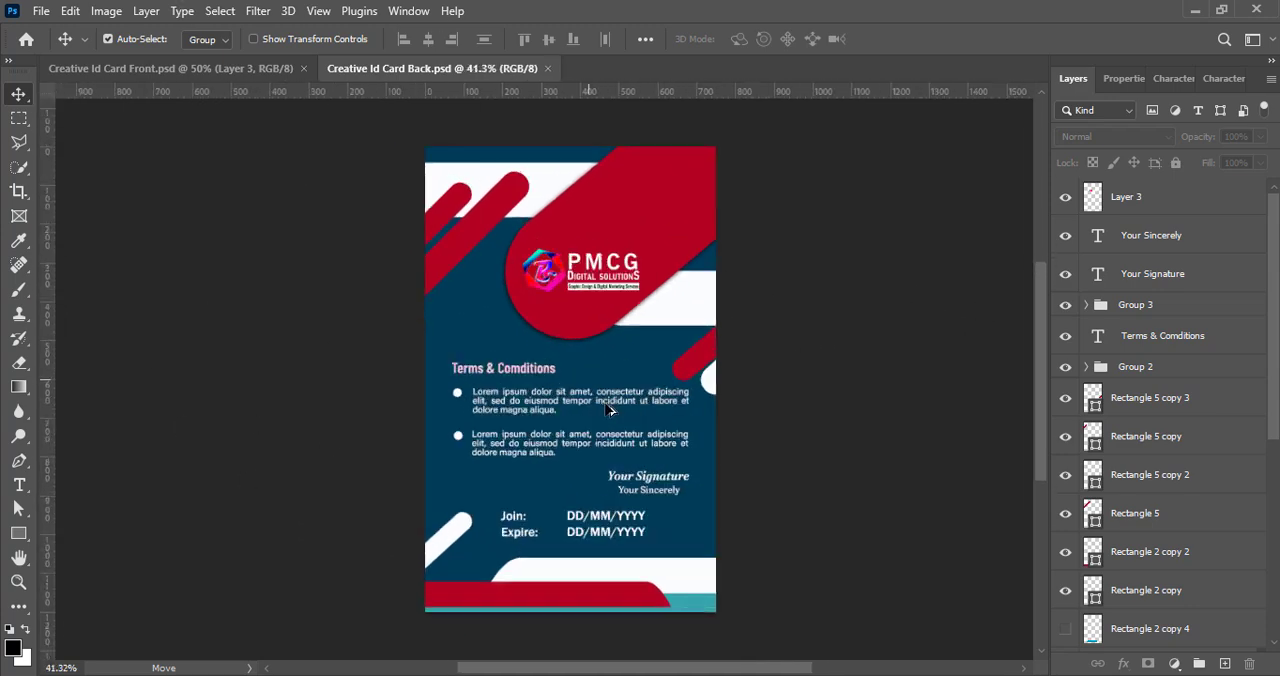
{"action": "scroll", "coordinate": [611, 402], "scroll_direction": "up", "scroll_amount": 3}
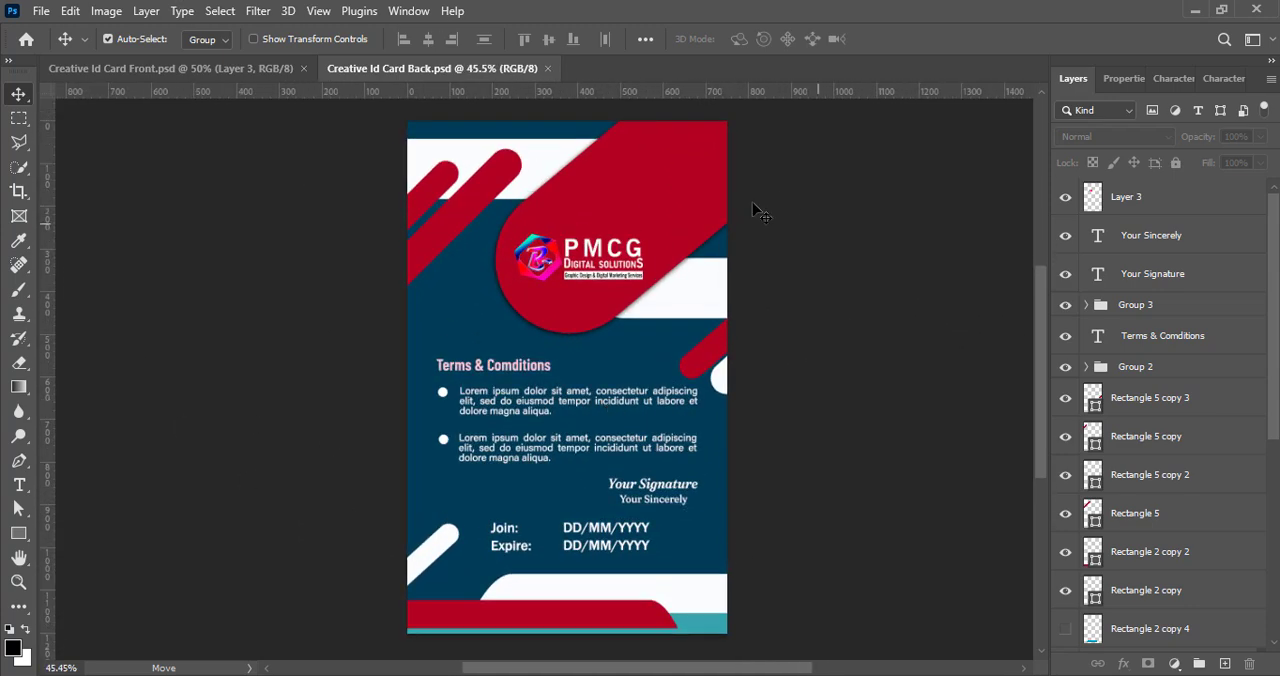
{"action": "left_click", "coordinate": [190, 66]}
{"action": "scroll", "coordinate": [547, 313], "scroll_direction": "down", "scroll_amount": 2}
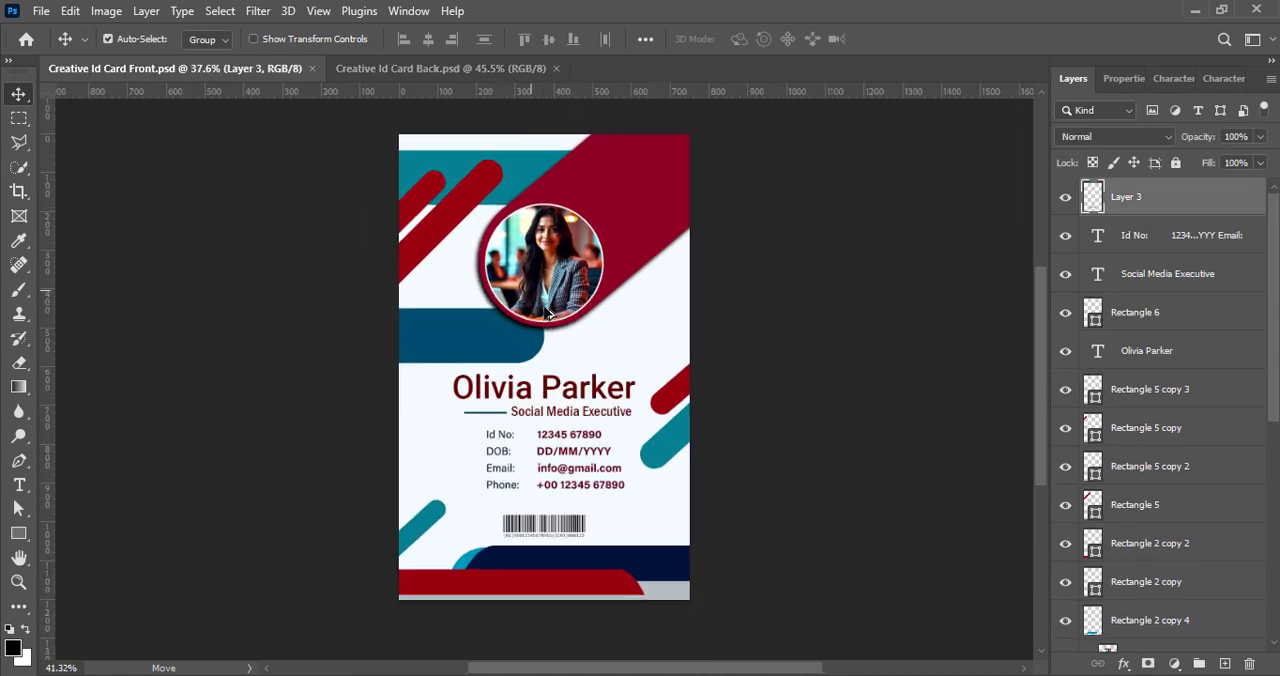
{"action": "scroll", "coordinate": [547, 313], "scroll_direction": "up", "scroll_amount": 1}
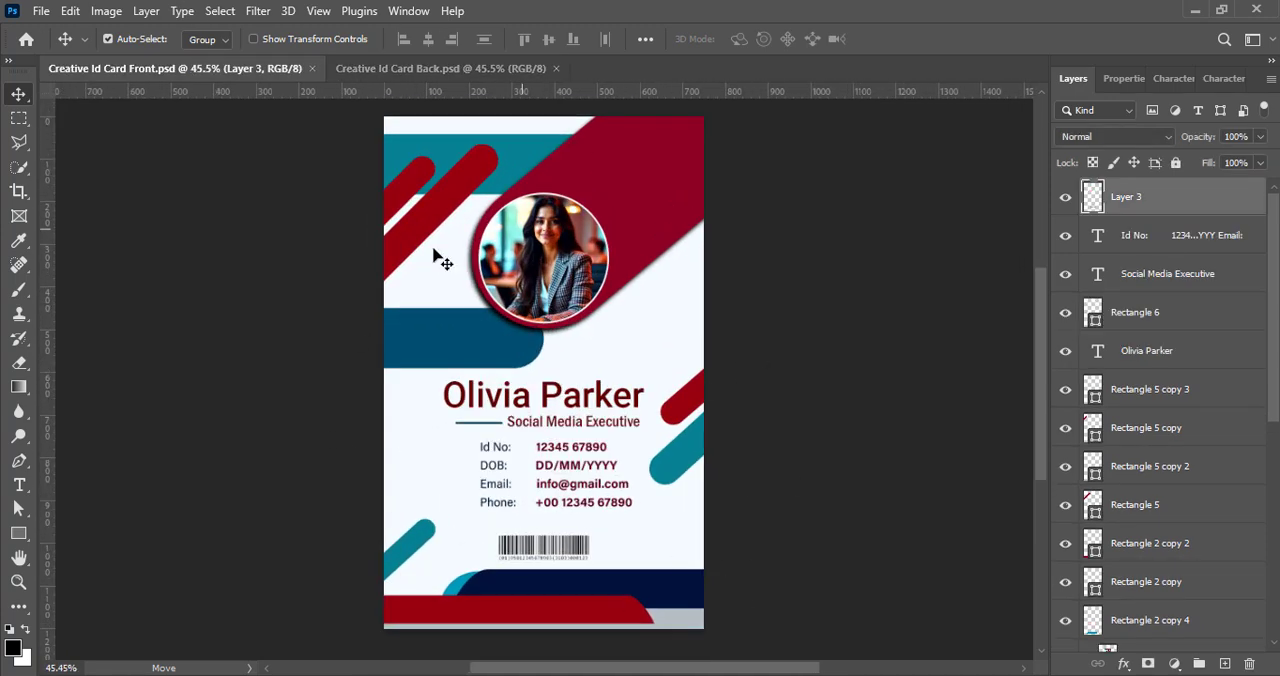
{"action": "left_click", "coordinate": [445, 66]}
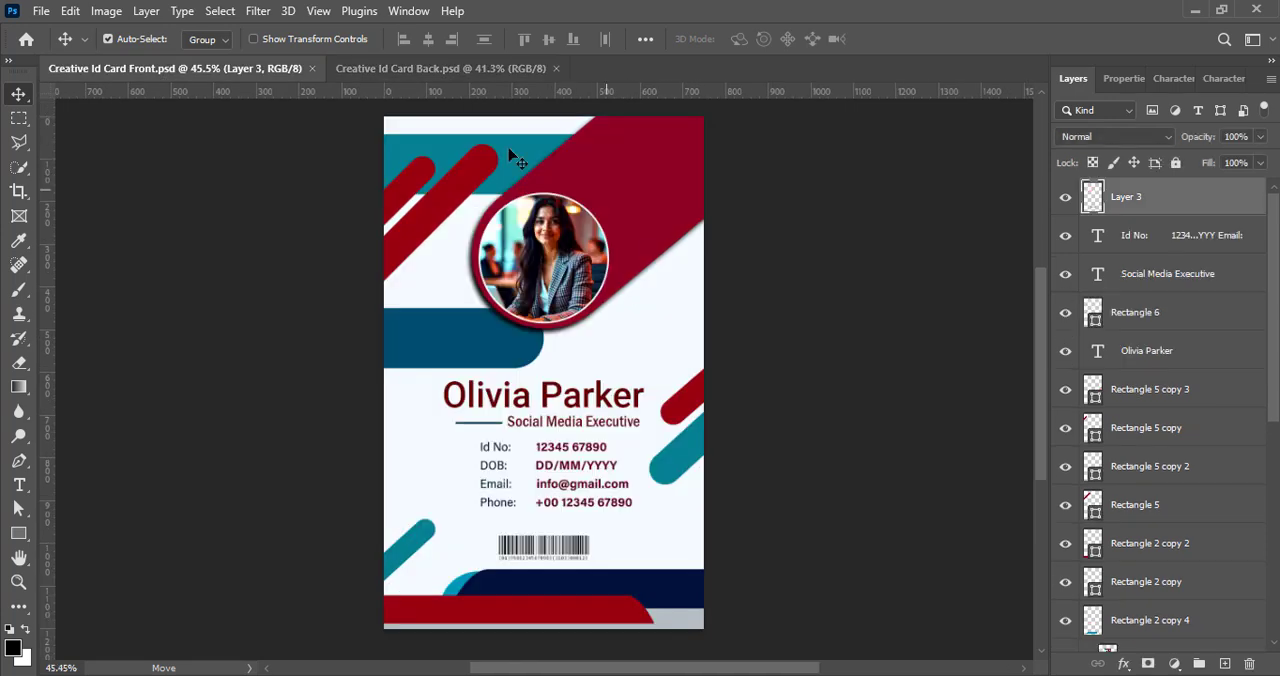